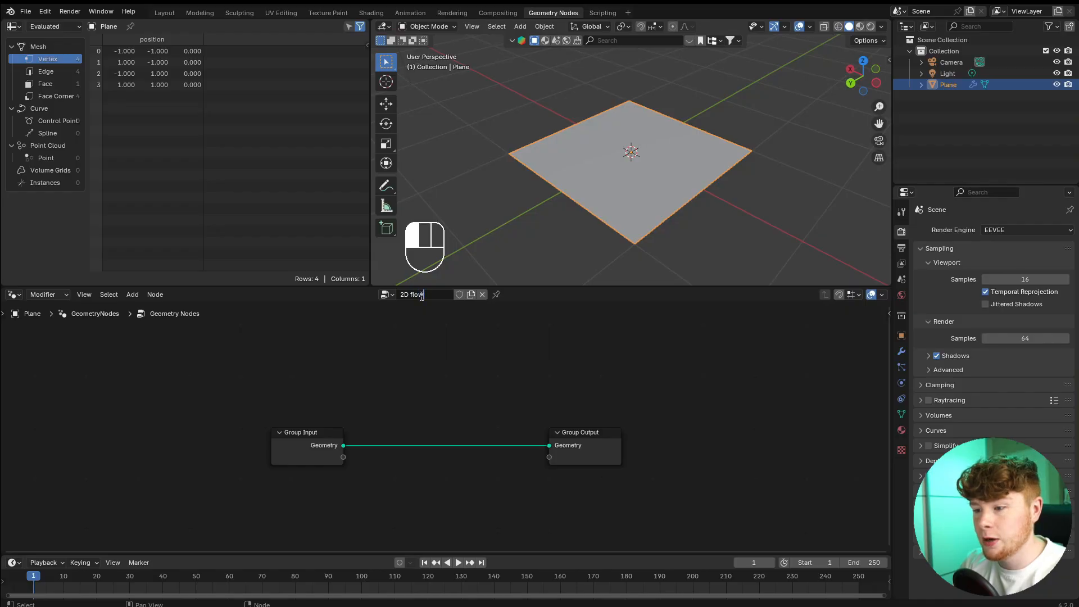
Name the plane's geometry node group "2D flowfield".
text(d)
key(Return)
click(514, 238)
scroll(513, 237, up, 2)
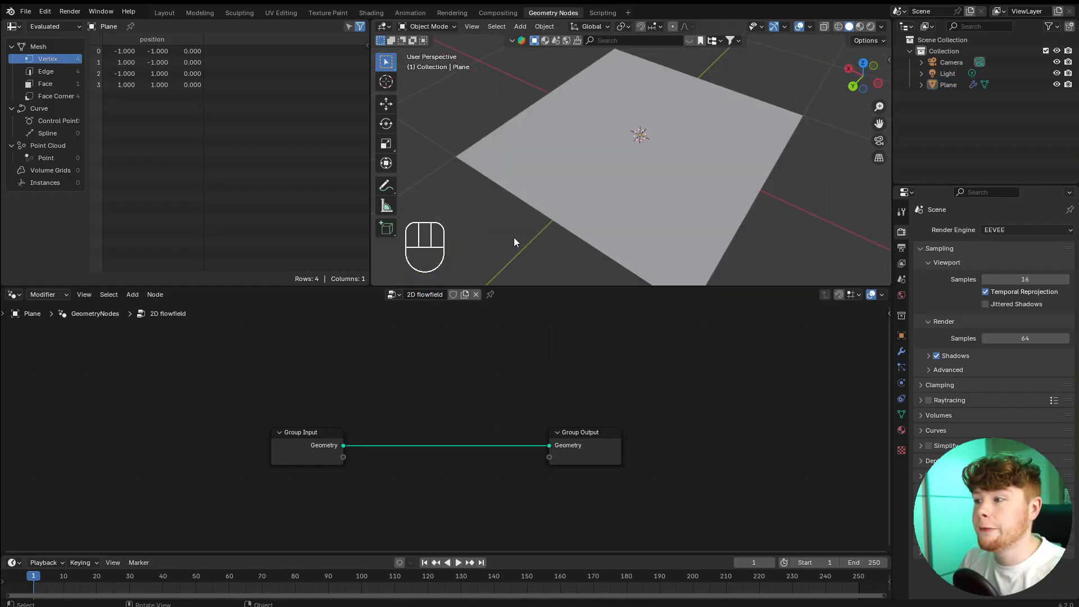
middle_drag(520, 238, 546, 232)
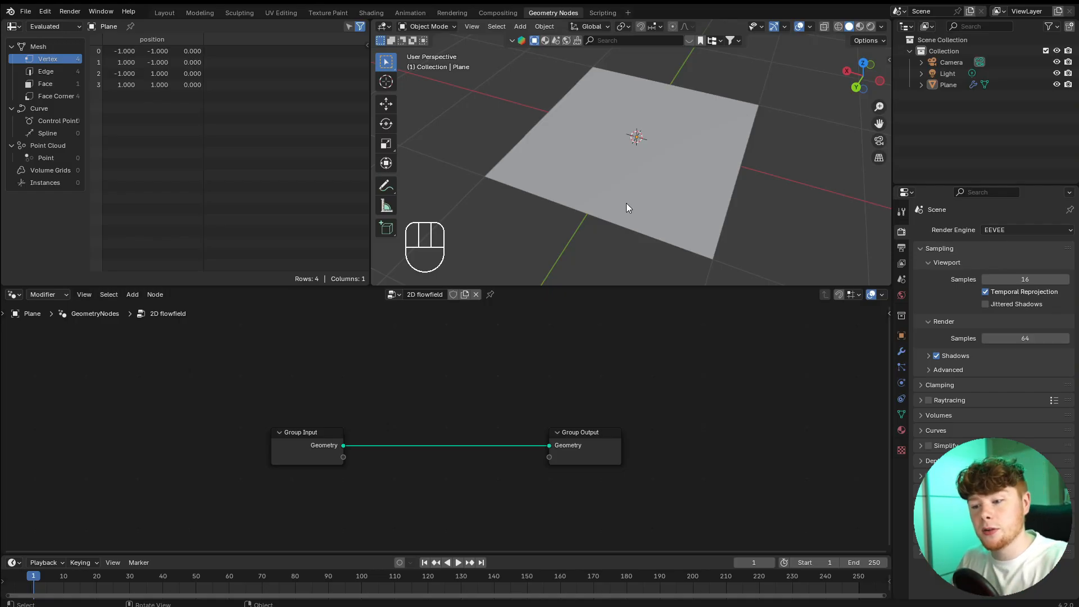
Insert a Distribute Points on Faces node between Group Input and Group Output, lined up with them.
key(shift+a)
text(dis )
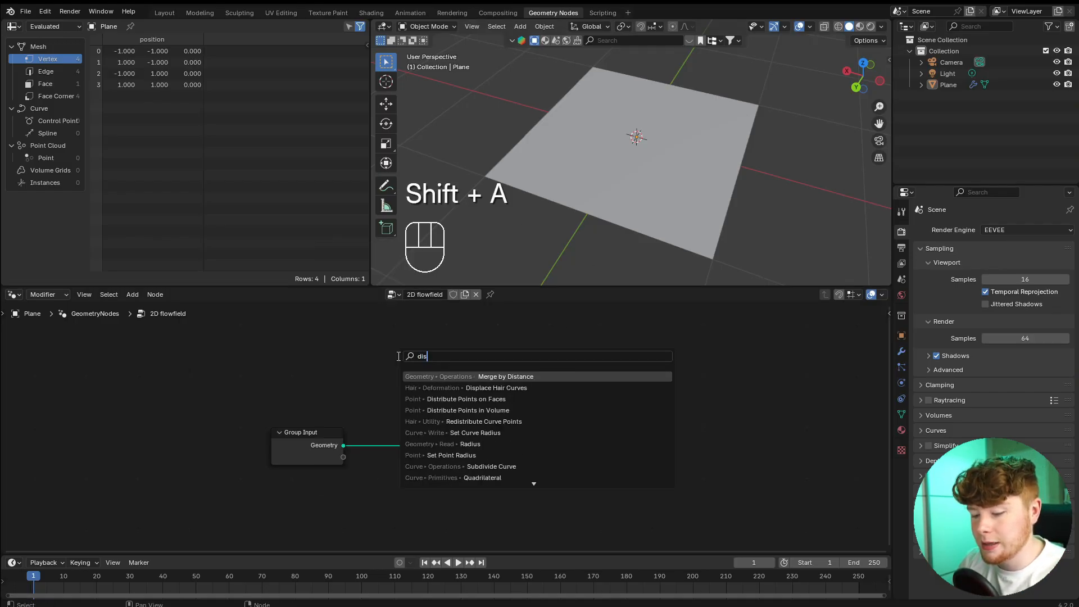
text(p)
key(Return)
click(402, 355)
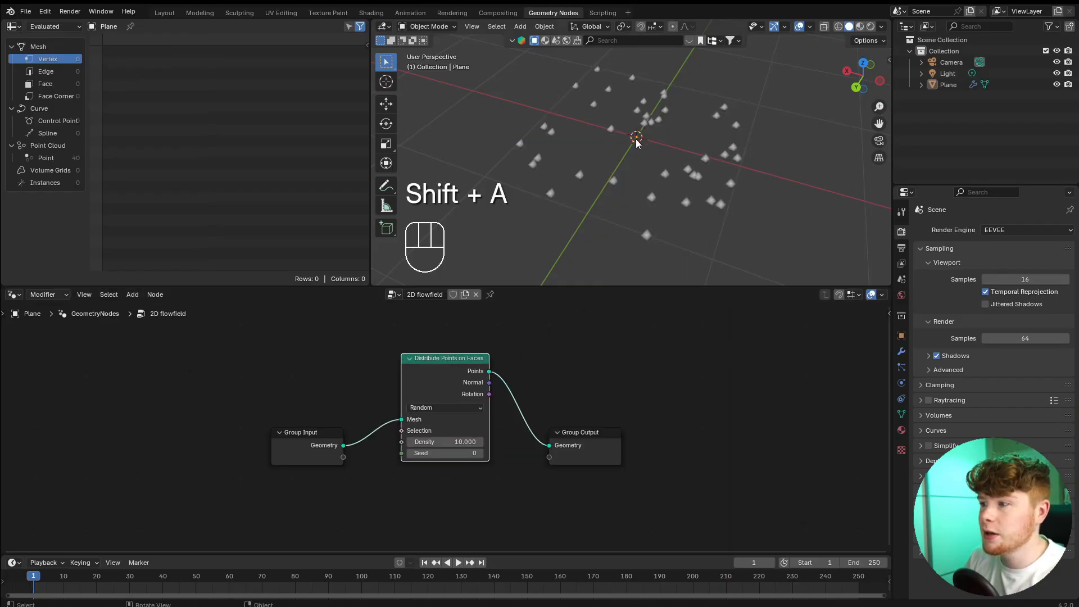
shift+middle_drag(742, 163, 781, 168)
scroll(775, 162, up, 1)
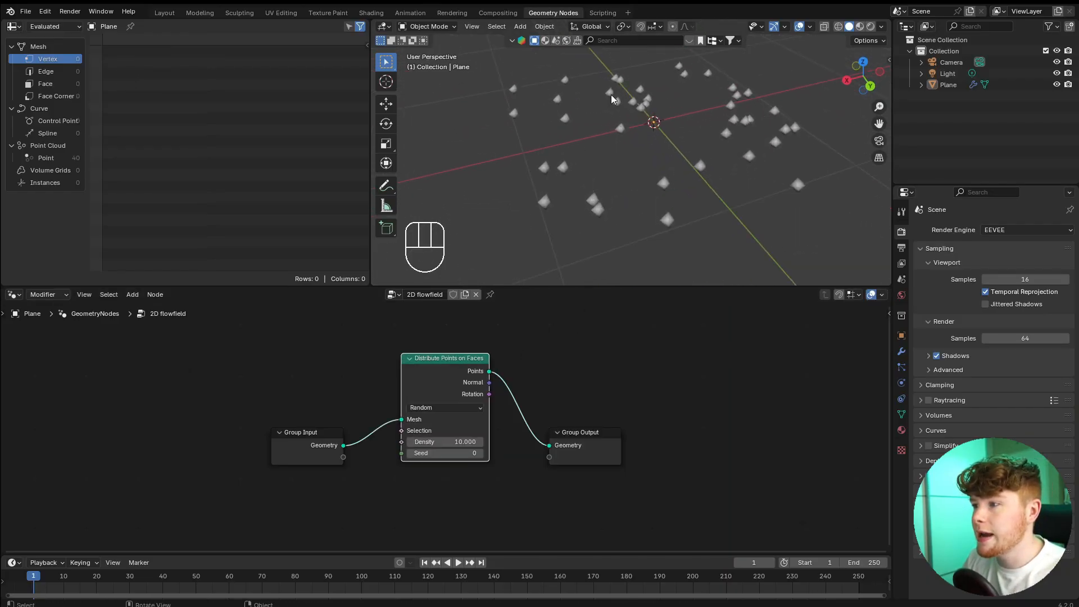
drag(460, 370, 445, 410)
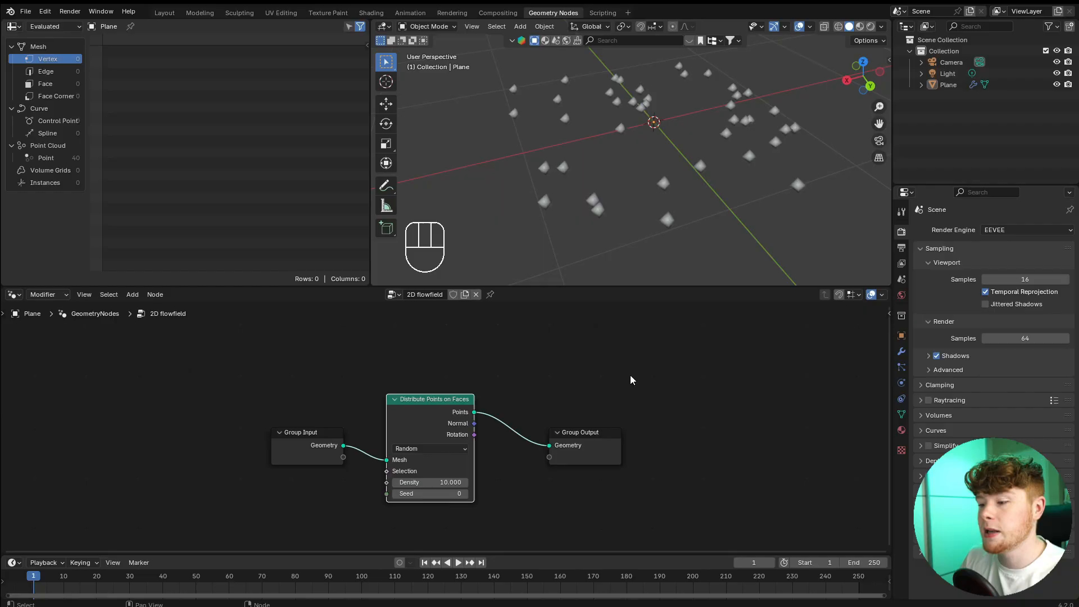
Insert a Simulation zone between Distribute Points on Faces and Group Output, spacing its two nodes widely apart.
key(shift+a)
text(sim)
key(Return)
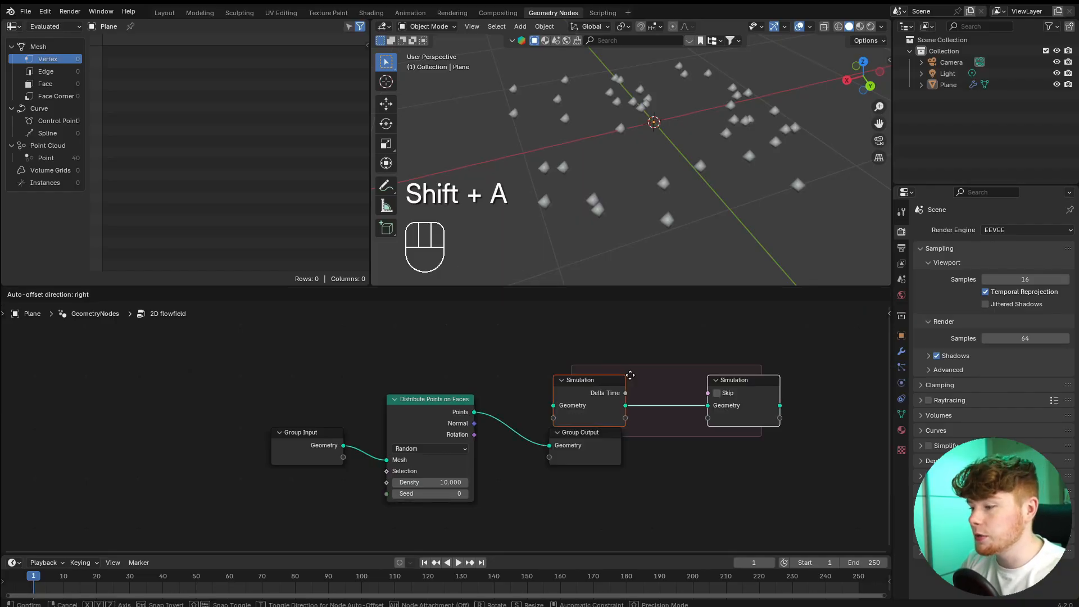
click(597, 351)
middle_drag(655, 453, 565, 454)
drag(386, 415, 432, 384)
drag(528, 449, 758, 445)
drag(659, 383, 703, 446)
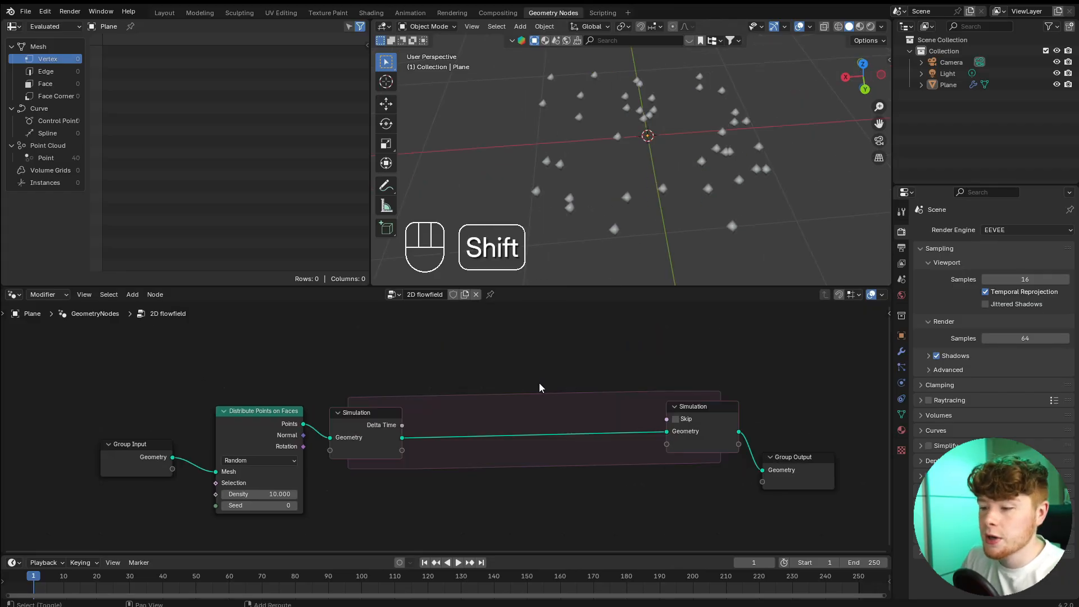
Insert a Set Position node inside the simulation zone with an X offset of 0.1 m.
key(shift+a)
click(674, 495)
click(539, 383)
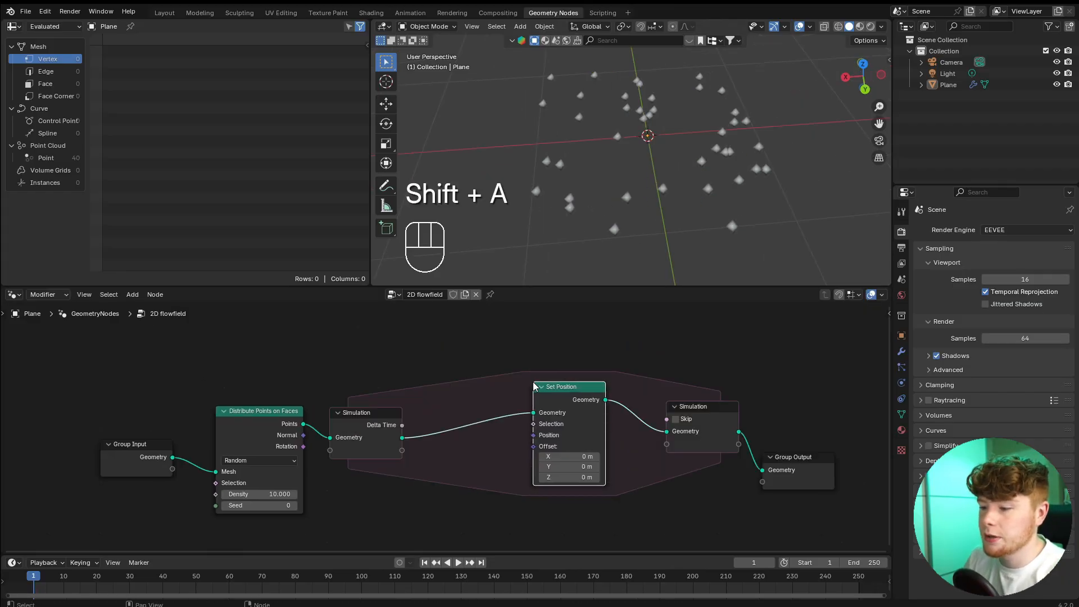
scroll(562, 427, up, 3)
click(471, 426)
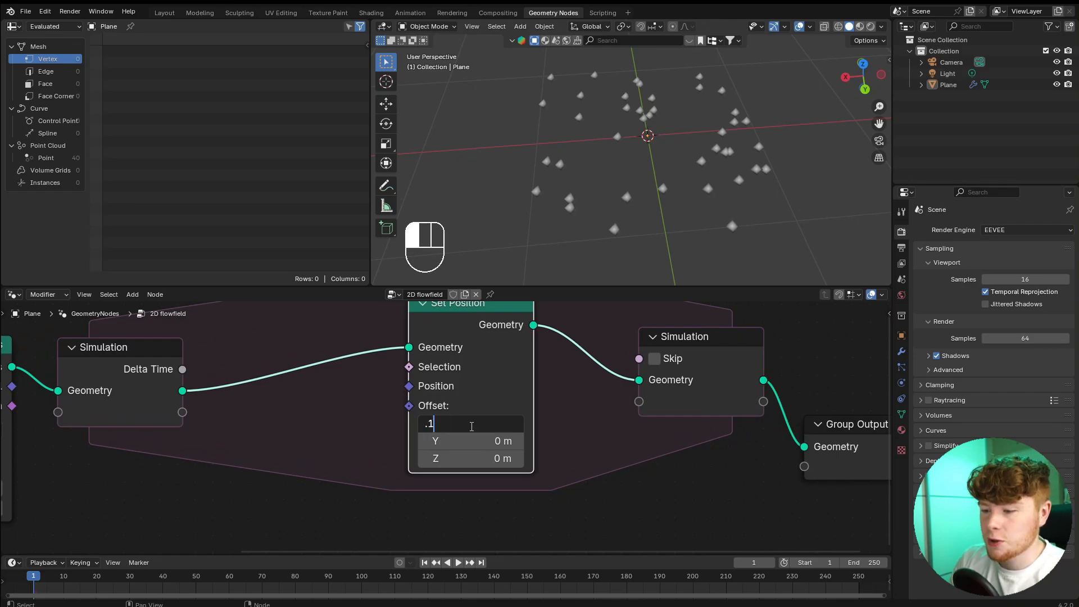
key(Return)
Play the simulation to check how the points move with the constant X offset.
key(space)
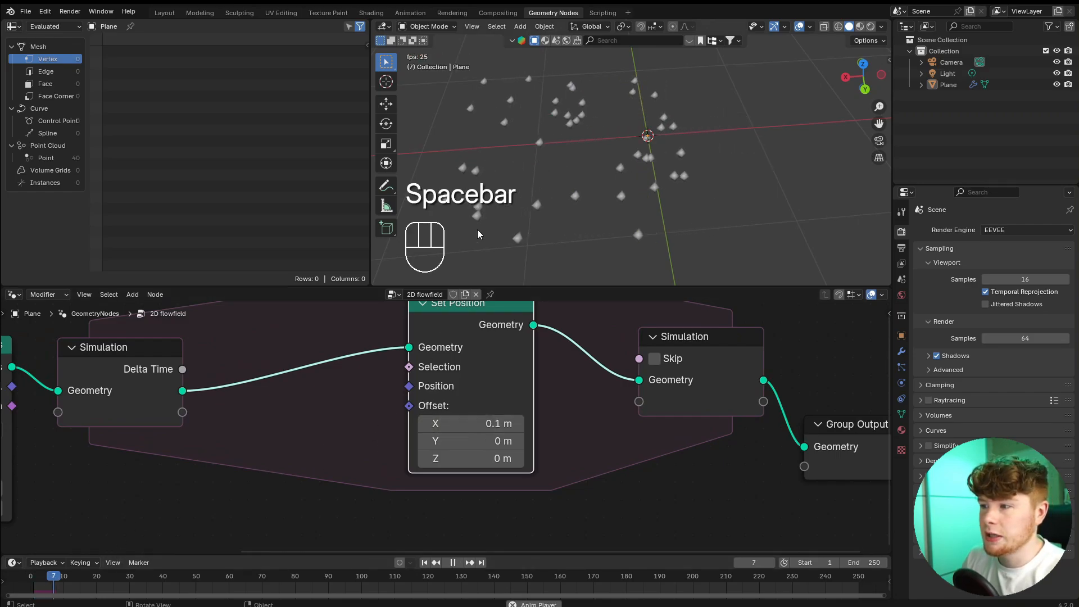
key(space)
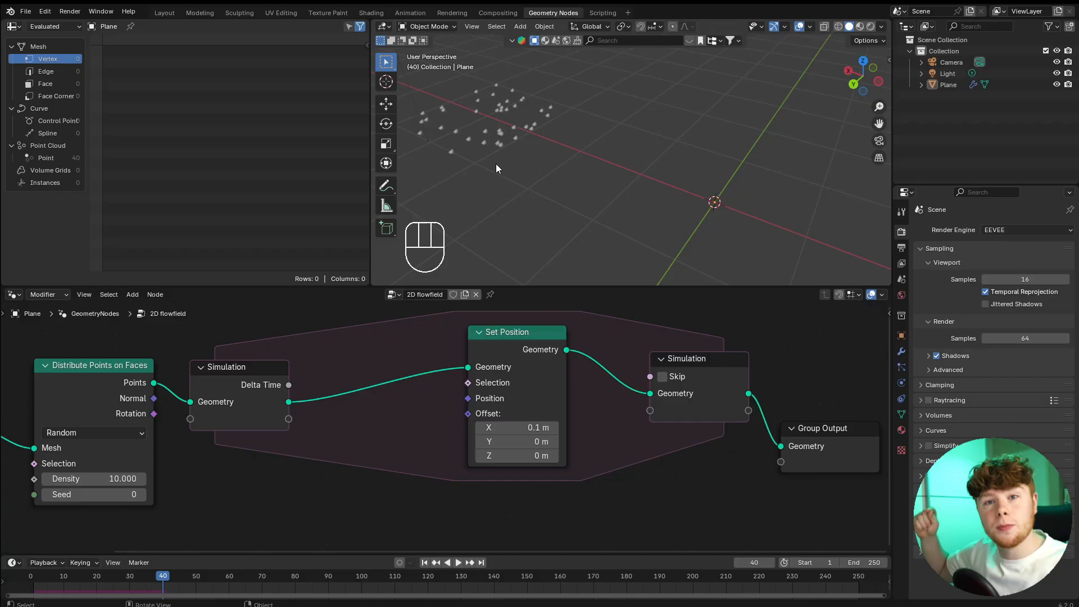
key(Home)
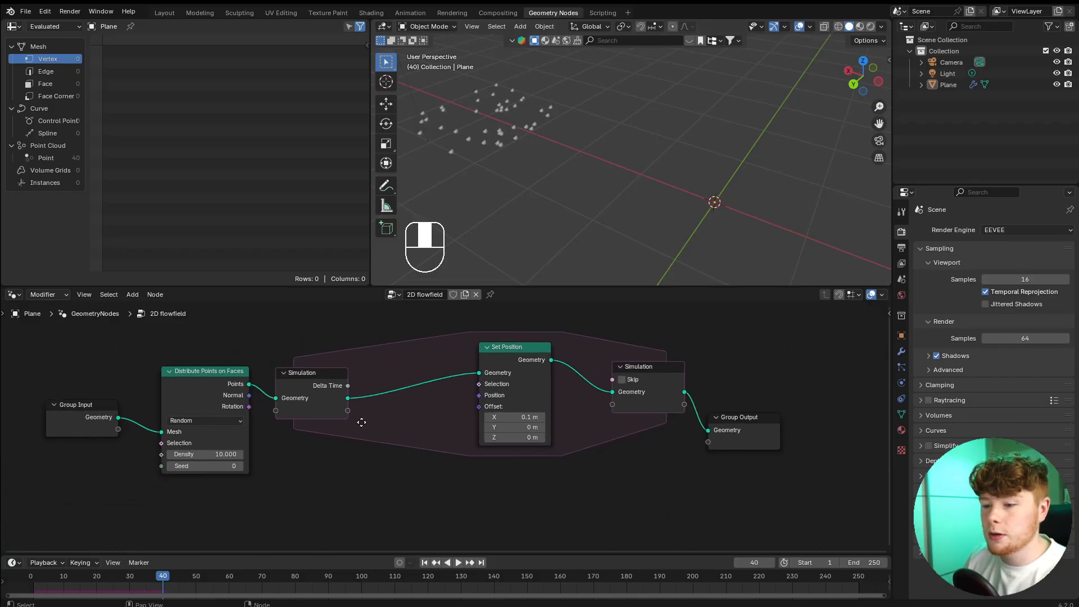
Add a Noise Texture node below the simulation zone and connect its Color output to Set Position's Offset.
key(shift+a)
text(nois)
key(Return)
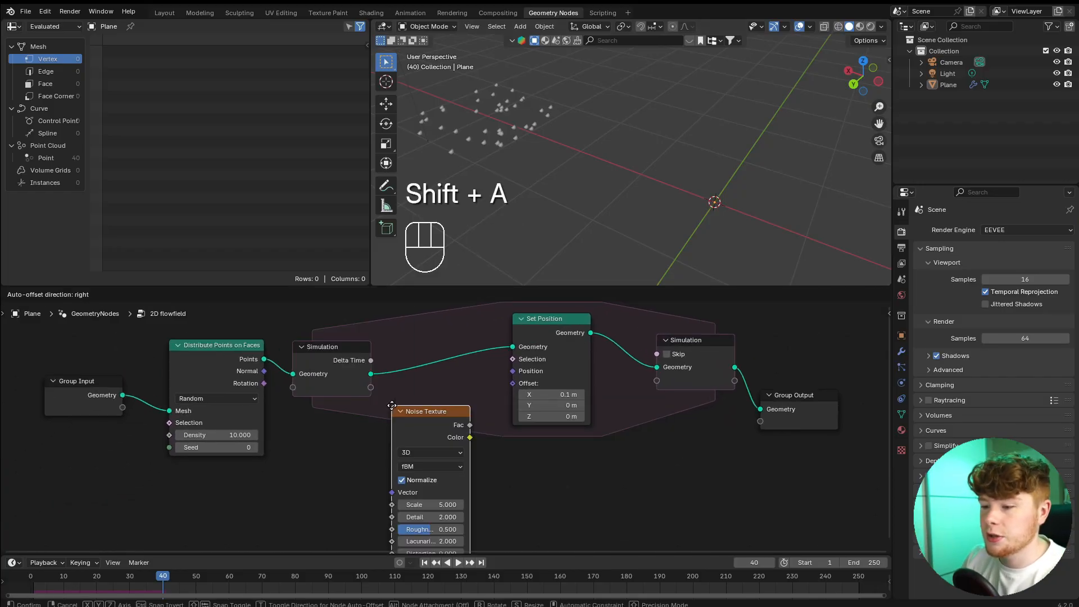
click(334, 405)
scroll(534, 407, up, 3)
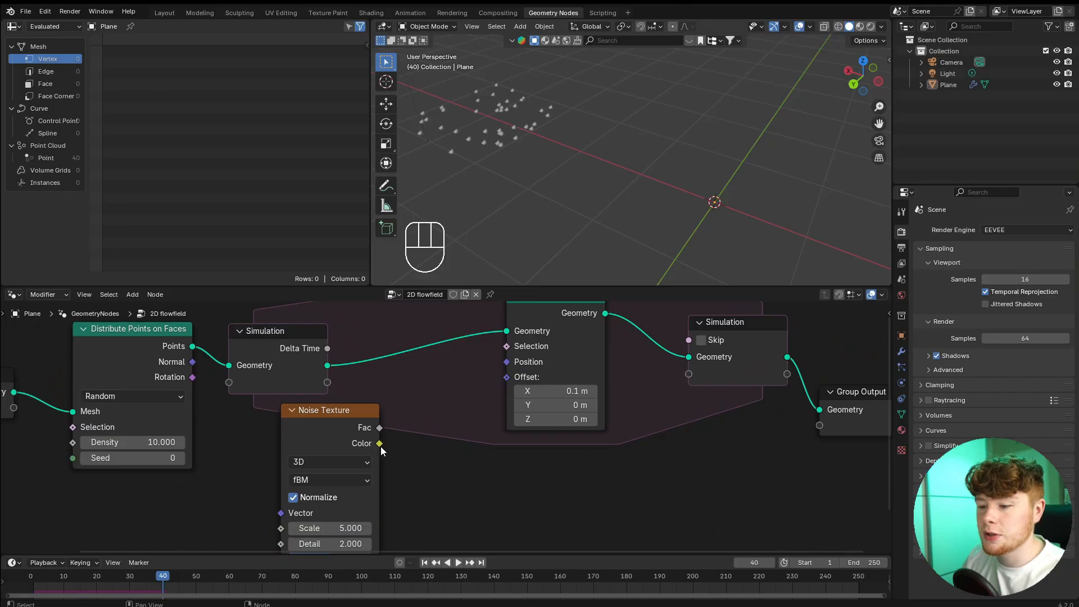
drag(380, 446, 506, 377)
scroll(283, 487, down, 1)
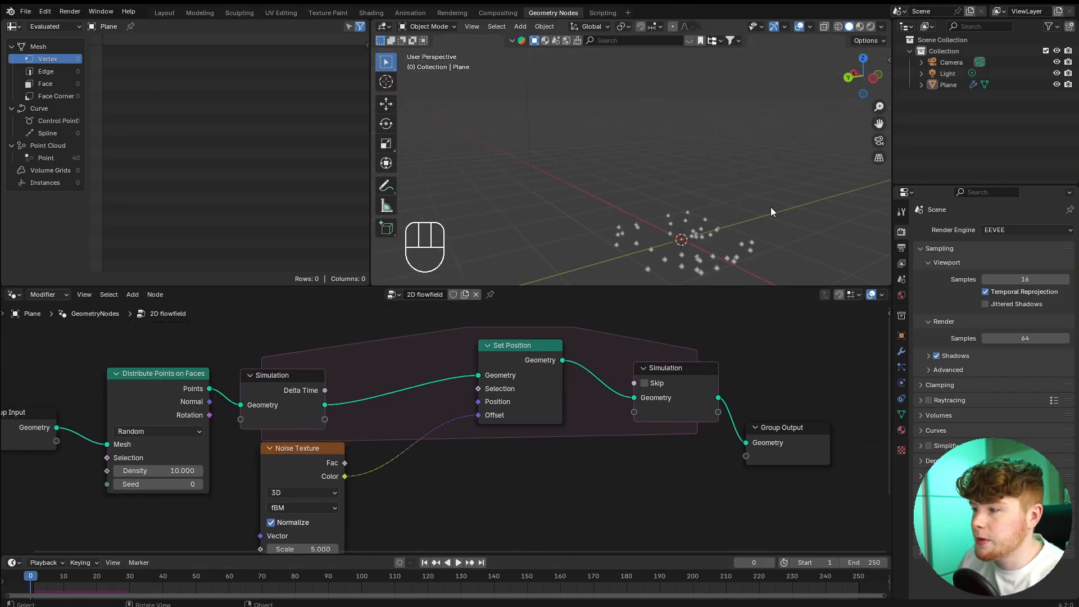
Play the simulation to check how the noise-driven offset moves the points.
key(space)
middle_drag(770, 208, 683, 198)
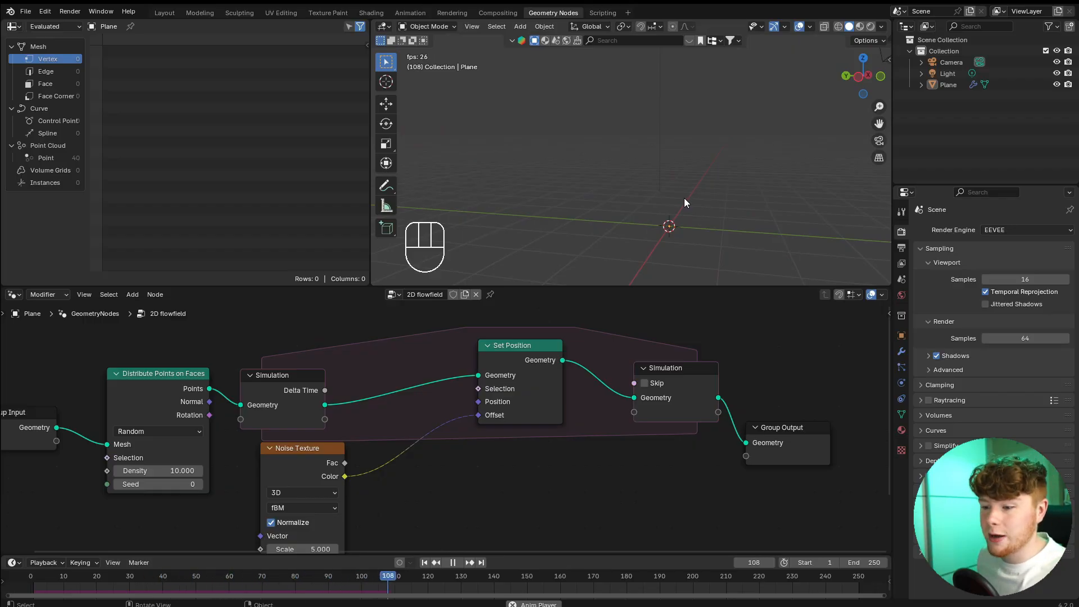
key(space)
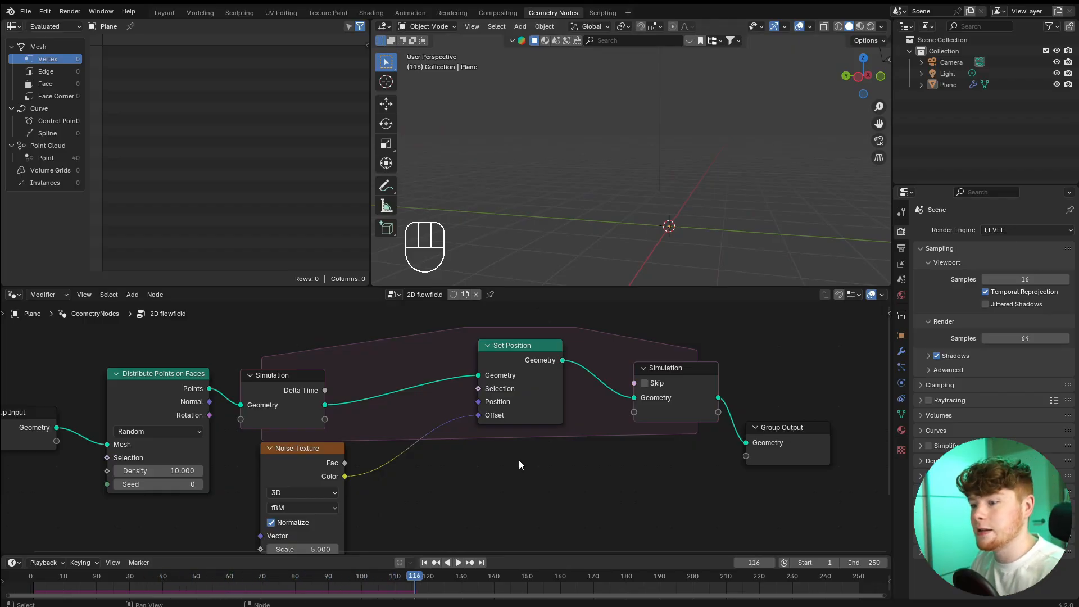
Insert a Vector Math node set to Scale between the Noise Texture's Color and Set Position's Offset.
key(shift+a)
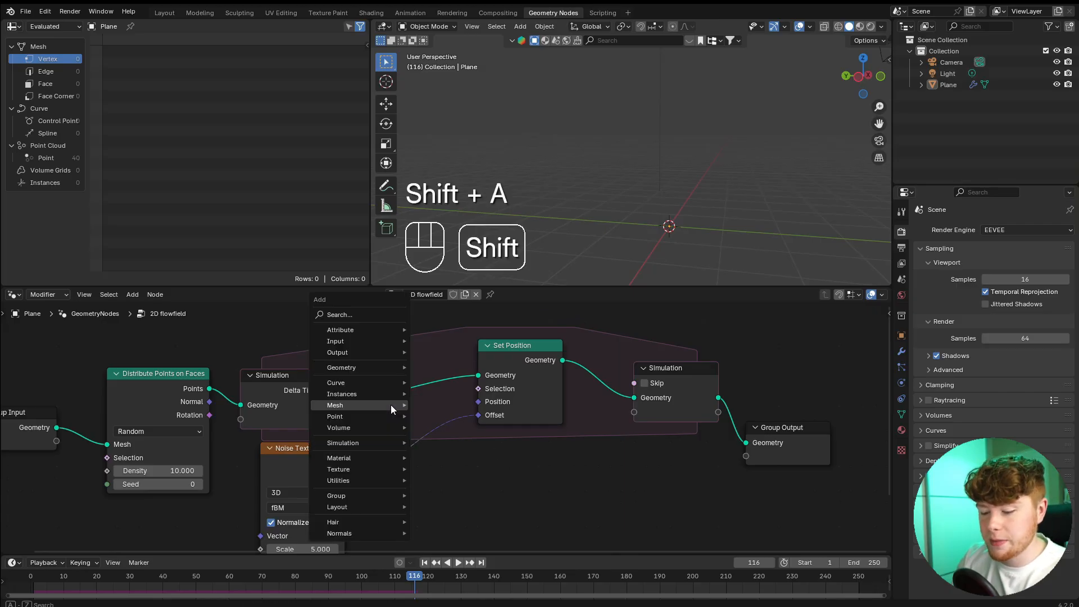
mouse_move(391, 409)
text(vec)
key(Return)
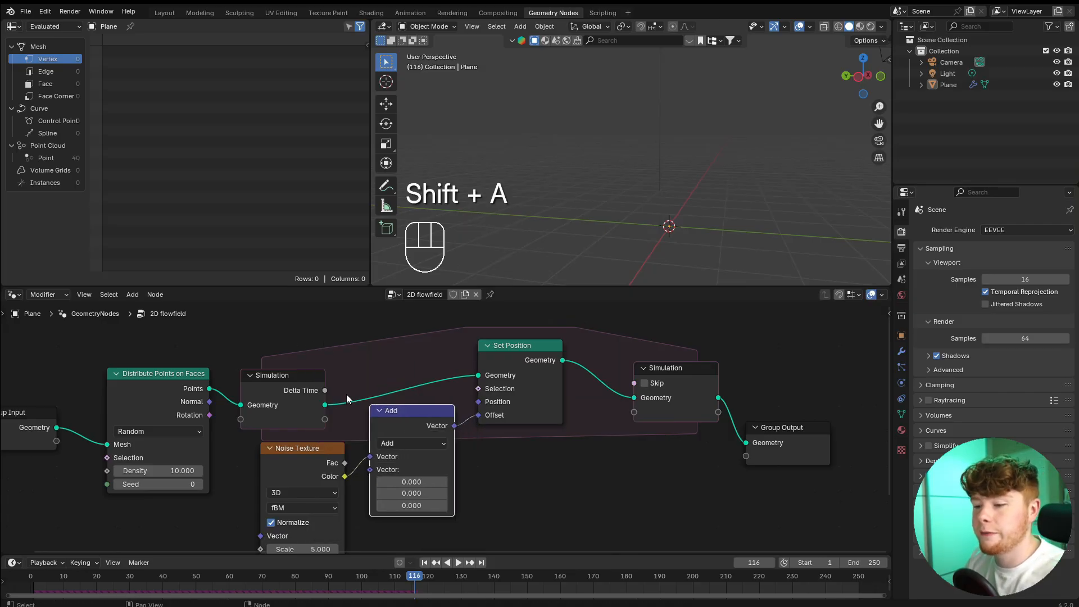
click(346, 393)
scroll(479, 460, up, 3)
click(386, 429)
click(368, 407)
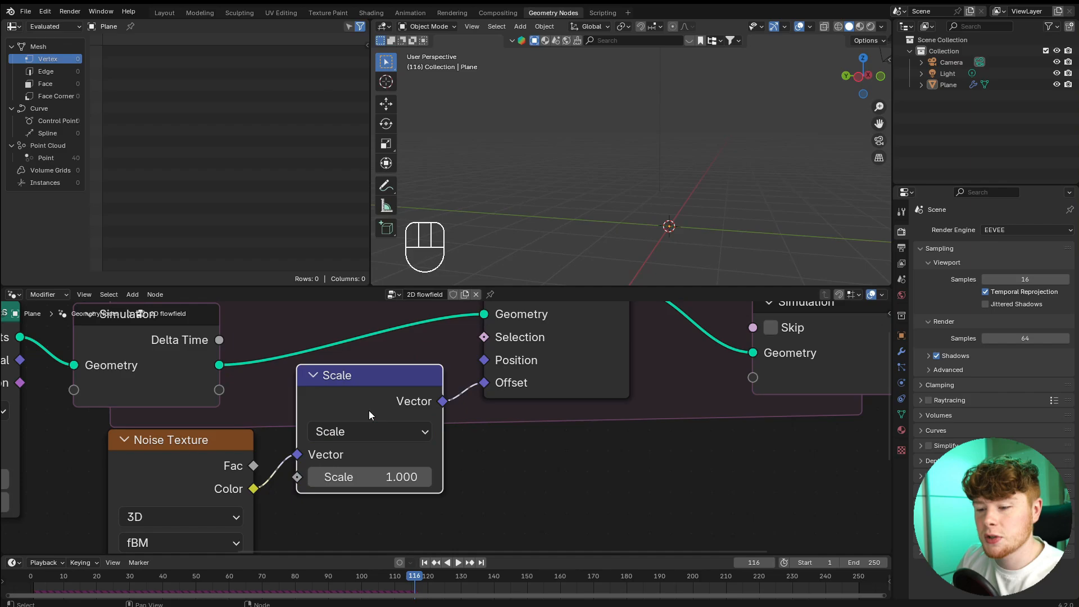
Set the Scale node's factor to 0.1 and make room between it and the Noise Texture.
scroll(403, 449, down, 2)
click(399, 465)
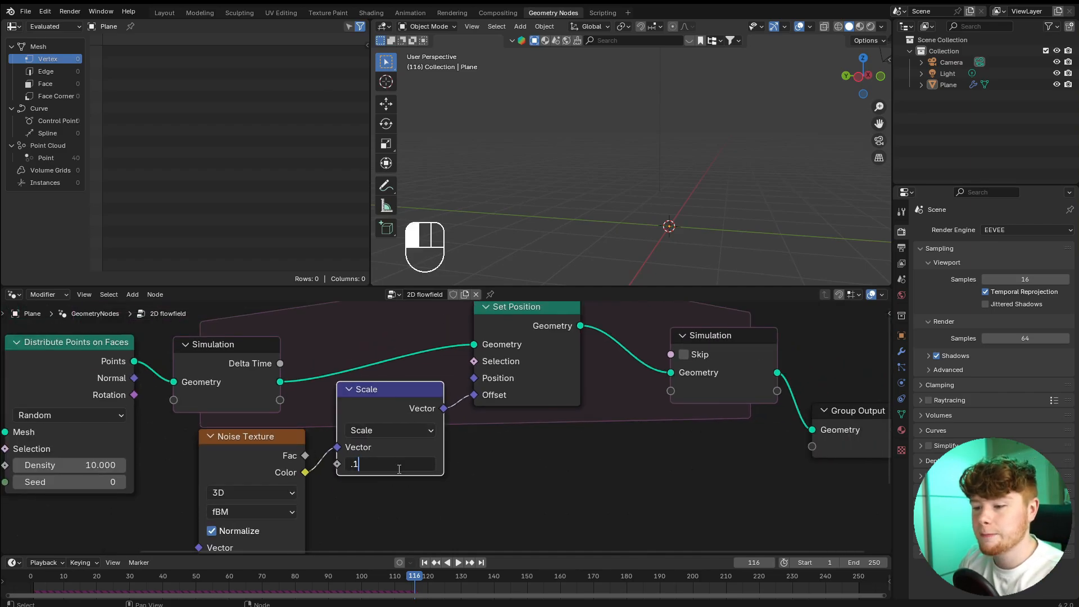
key(Return)
scroll(430, 435, down, 7)
drag(403, 343, 659, 460)
drag(659, 460, 661, 461)
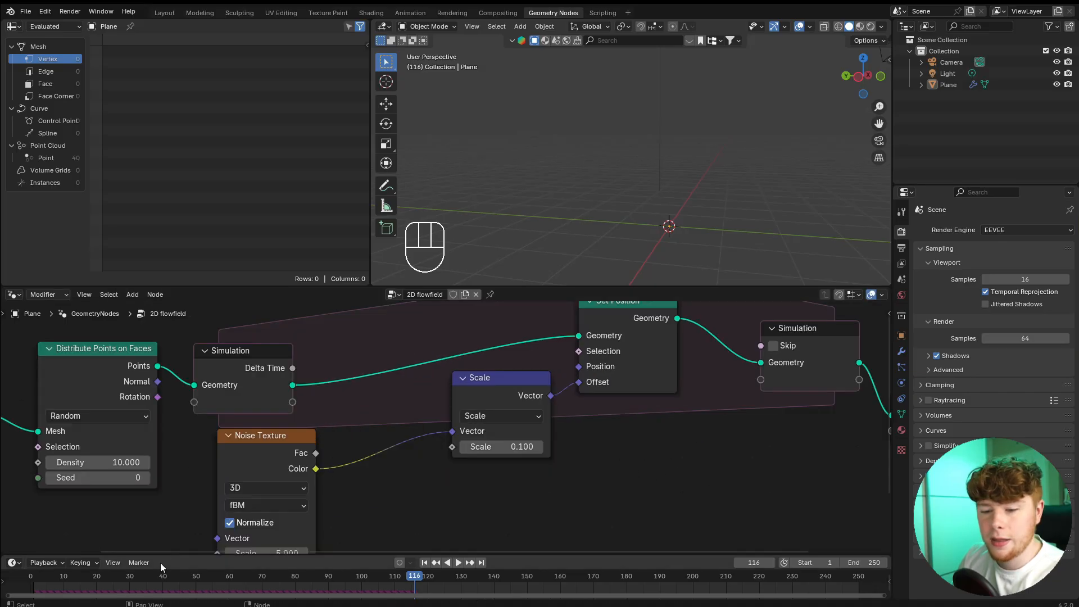
Replay the simulation from the start and inspect the scaled-down point motion.
click(19, 584)
key(space)
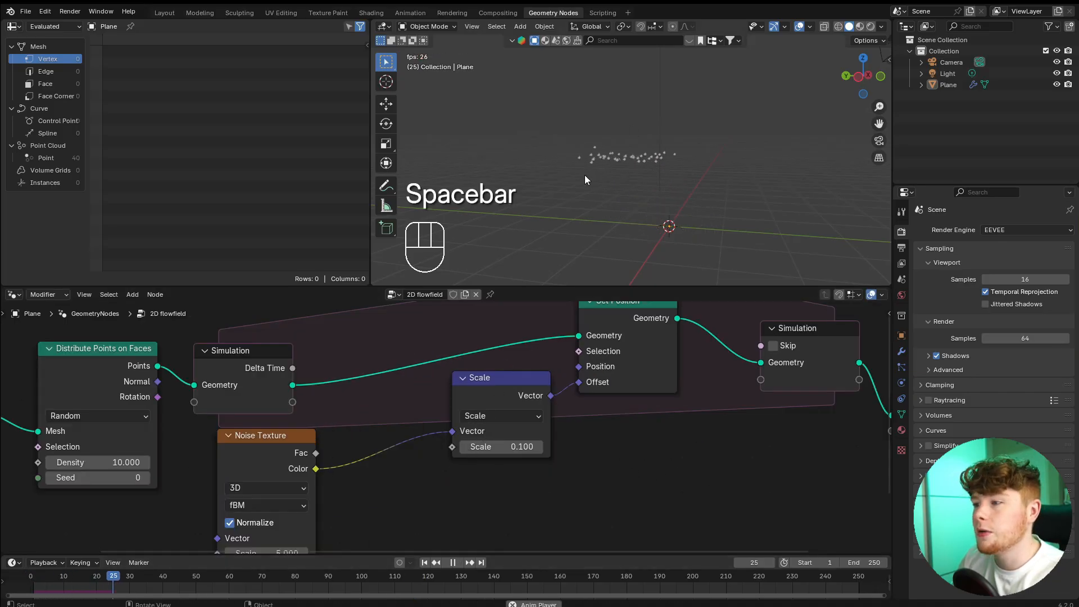
middle_drag(582, 181, 617, 192)
key(space)
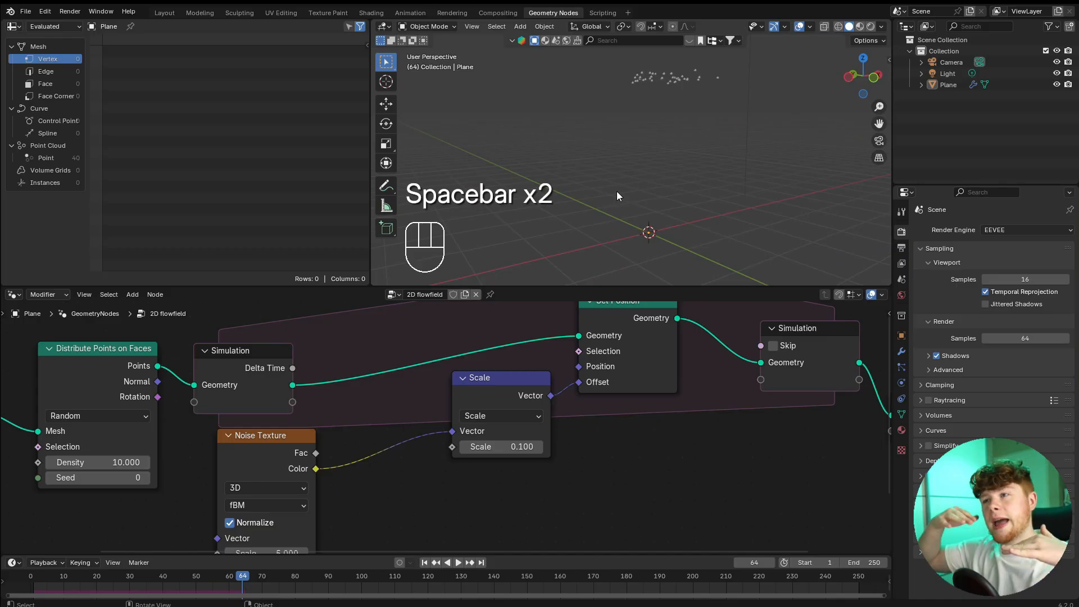
middle_drag(616, 191, 665, 197)
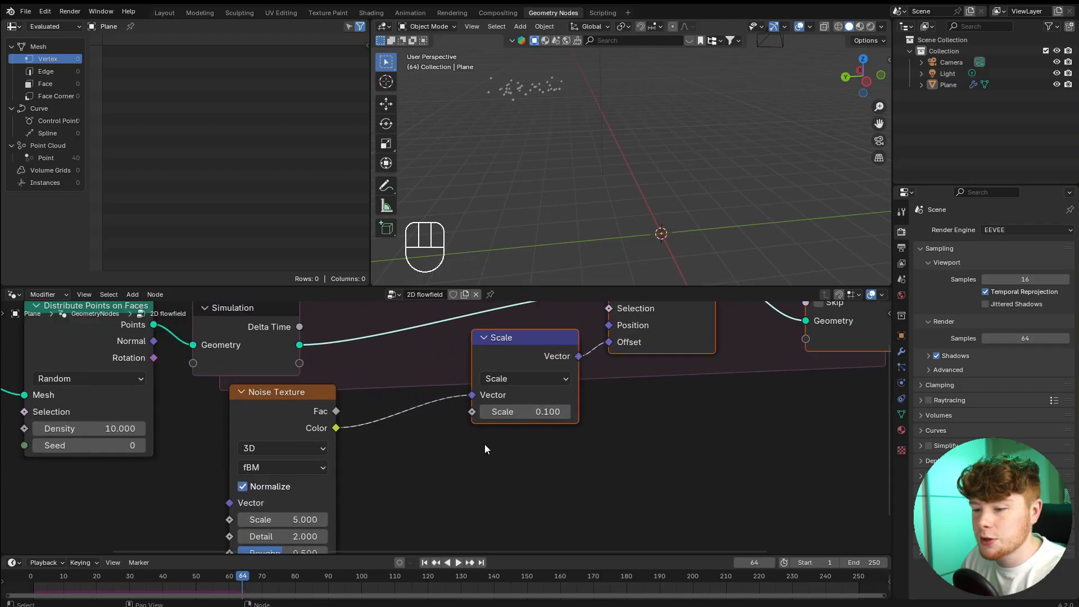
Insert another Vector Math node between the Noise Texture and the Scale node.
key(g)
click(458, 386)
key(shift+a)
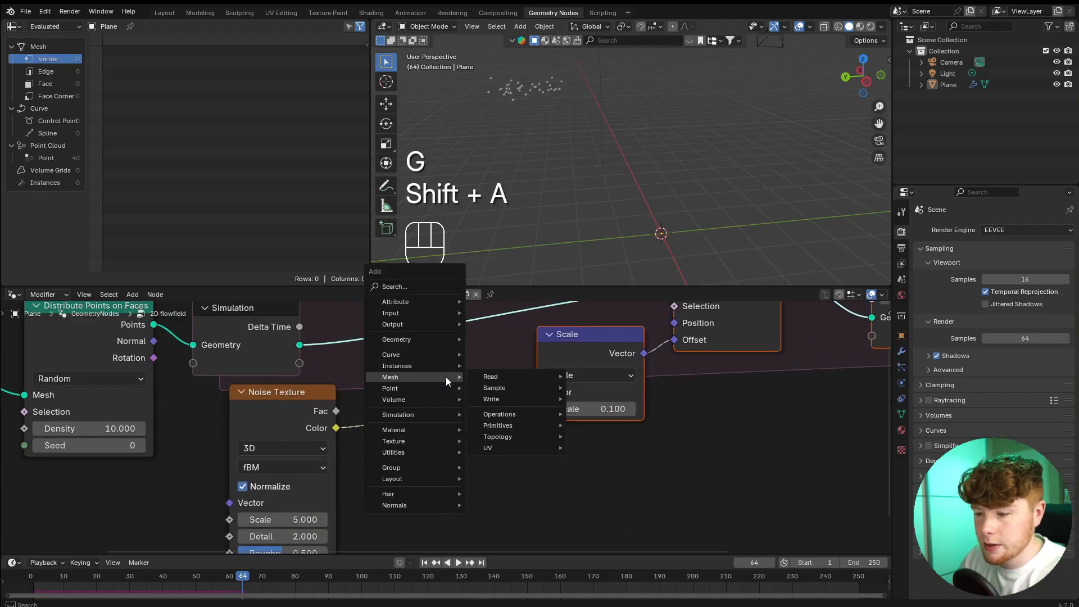
text(vec)
key(Return)
click(393, 357)
scroll(447, 427, up, 2)
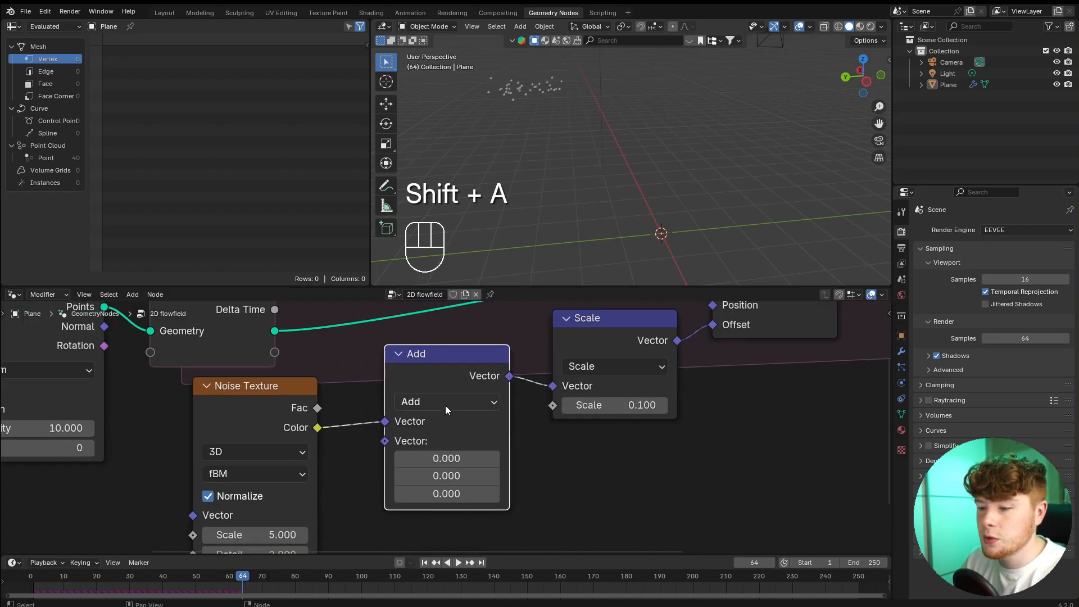
Set the new Vector Math node to Subtract with 0.5 on all three axes.
click(445, 404)
click(447, 131)
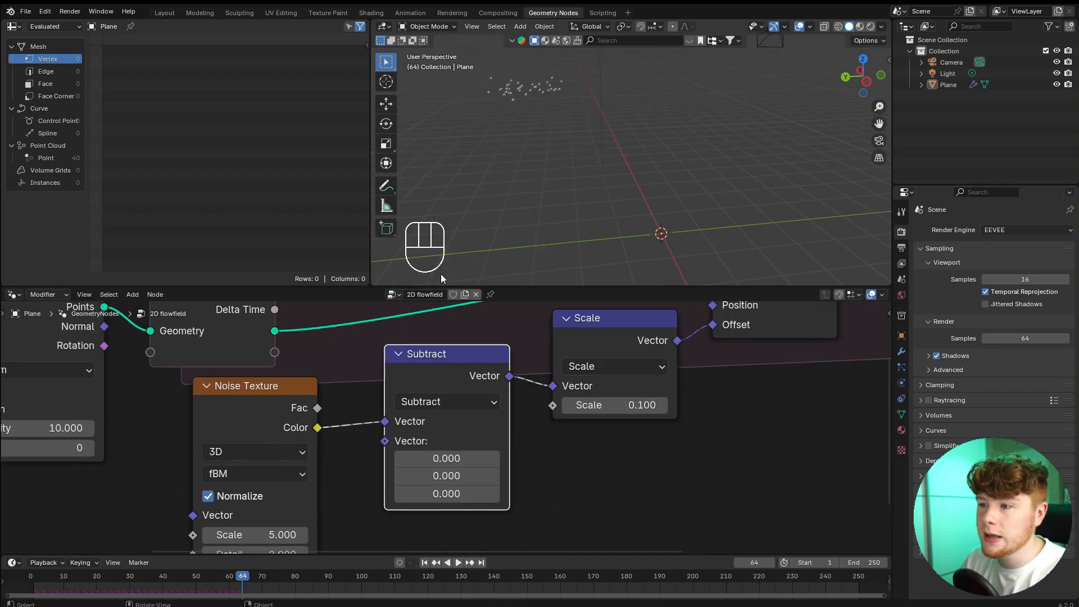
click(455, 463)
key(Return)
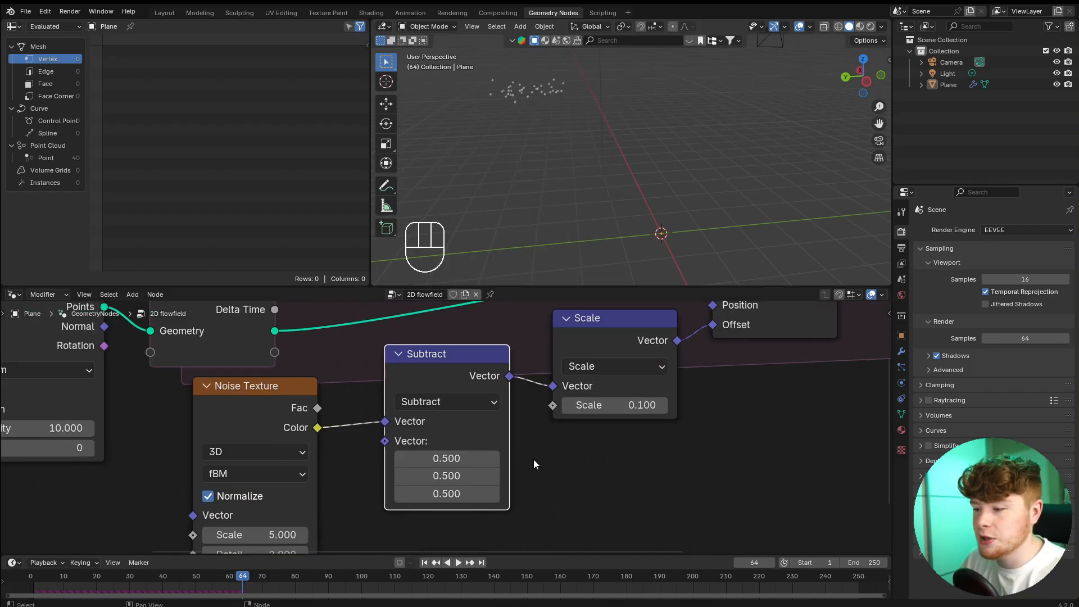
Replay the simulation from the start and examine the recentred point motion from the front and from an angle.
click(31, 578)
shift+middle_drag(523, 172, 493, 112)
key(space)
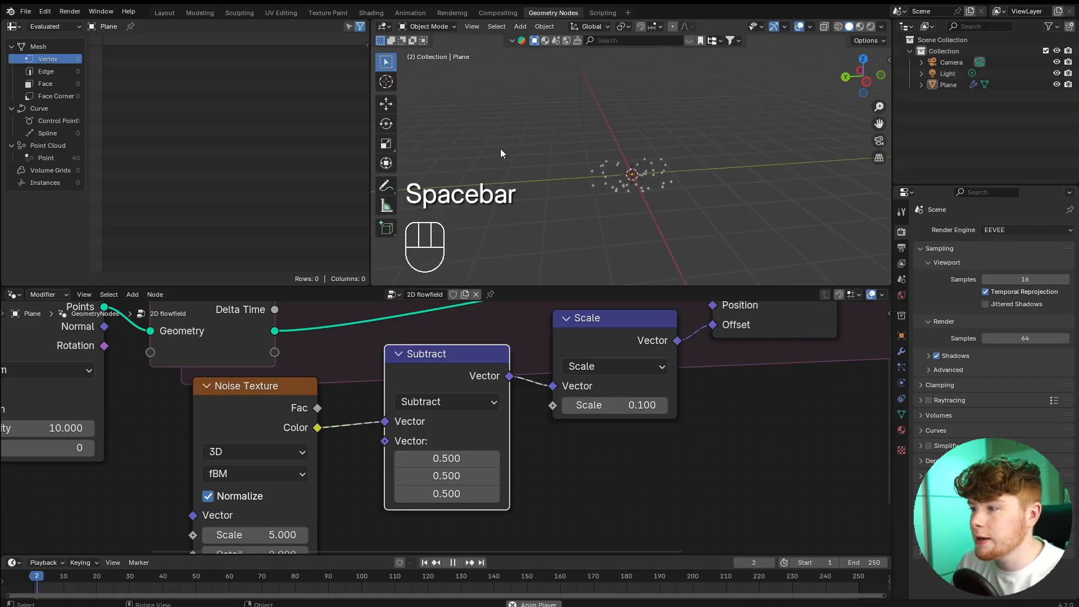
shift+middle_drag(565, 195, 639, 138)
key(KP_1)
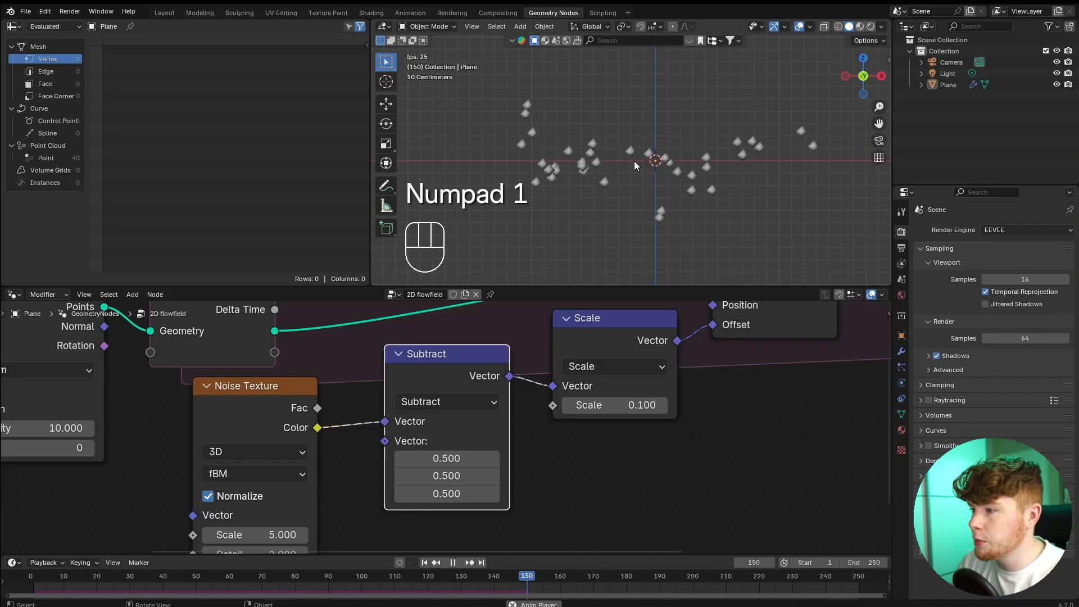
middle_drag(613, 174, 646, 202)
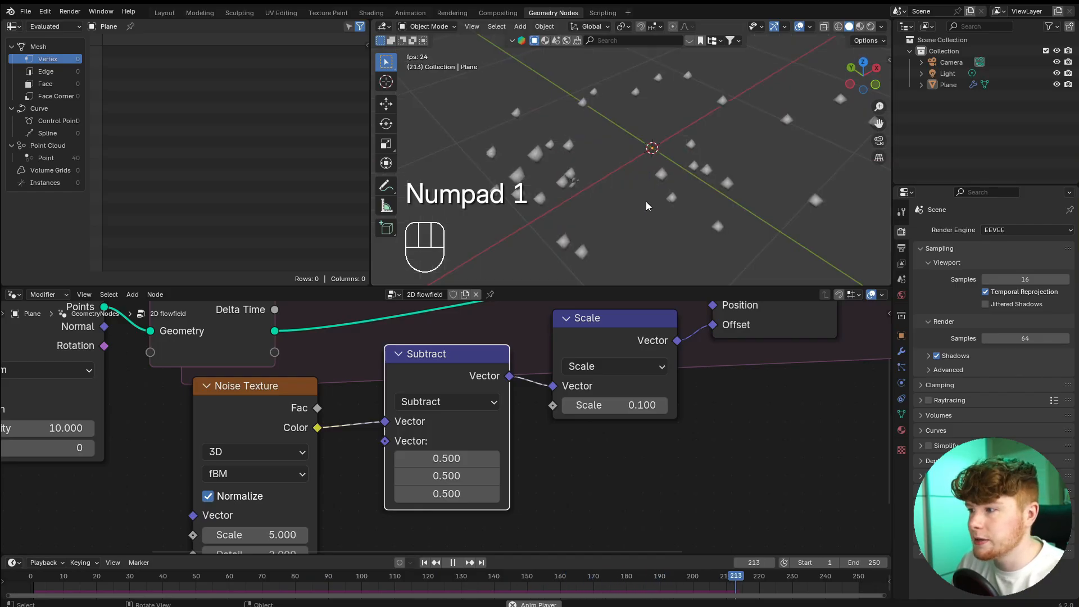
key(space)
scroll(643, 431, down, 4)
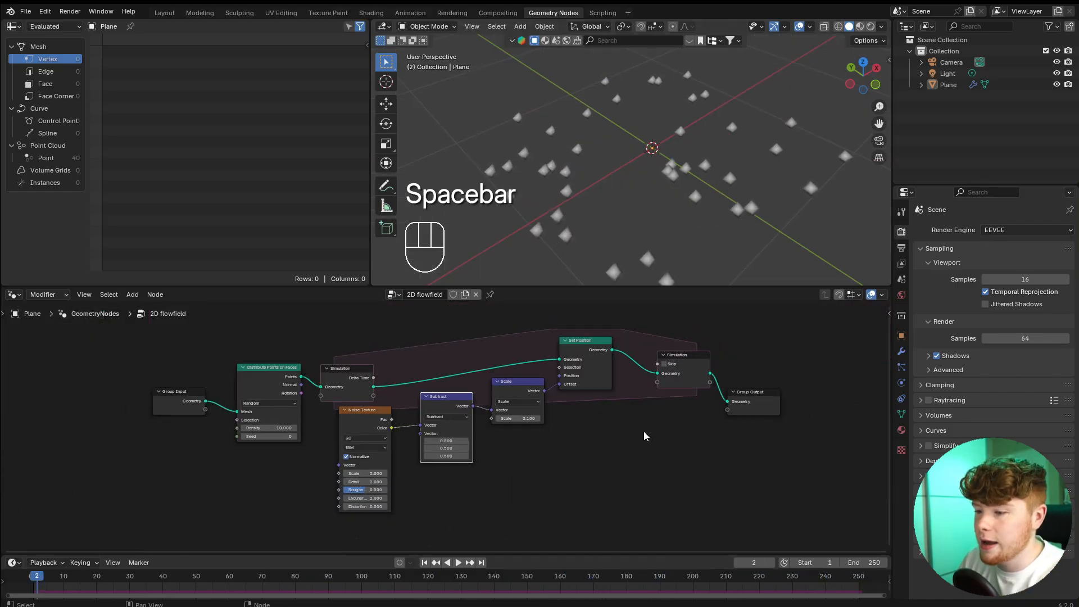
scroll(615, 433, up, 3)
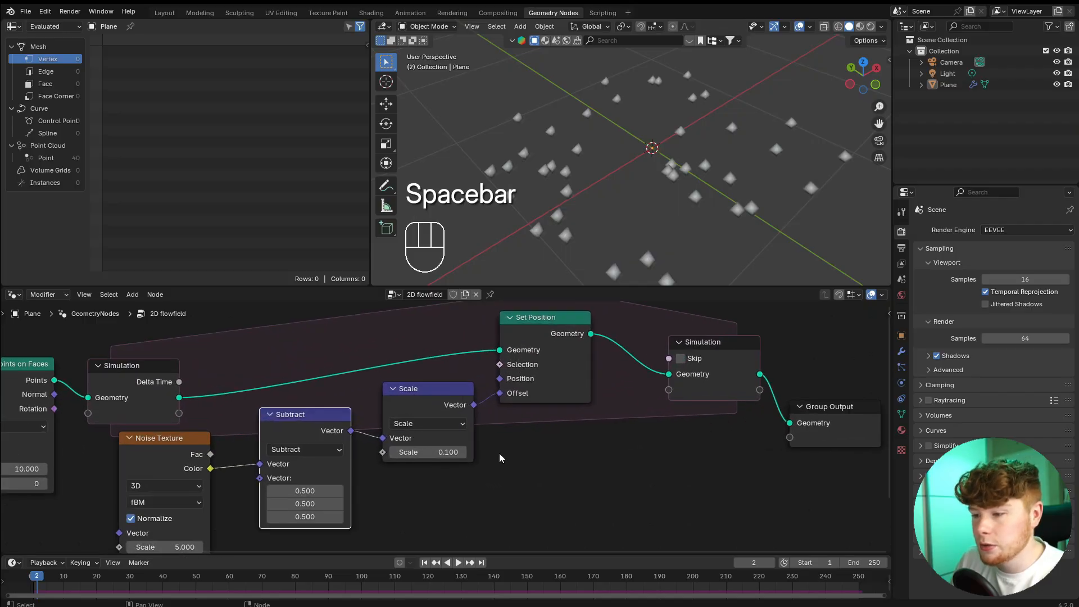
Make room after the Subtract node and insert a Vector Math node between Subtract and Scale.
drag(387, 310, 699, 473)
key(g)
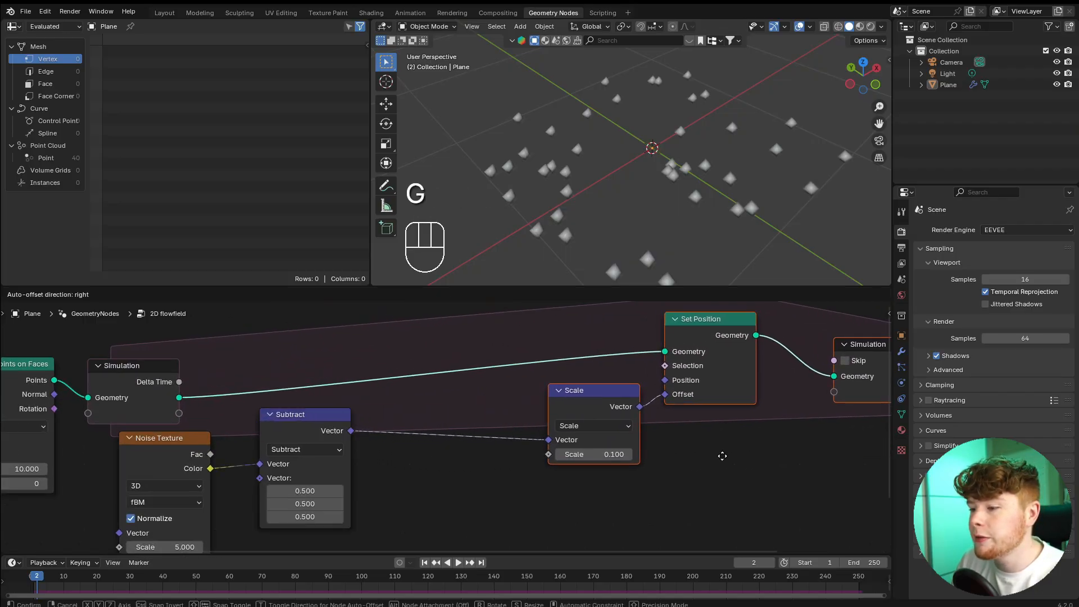
click(725, 458)
key(shift+a)
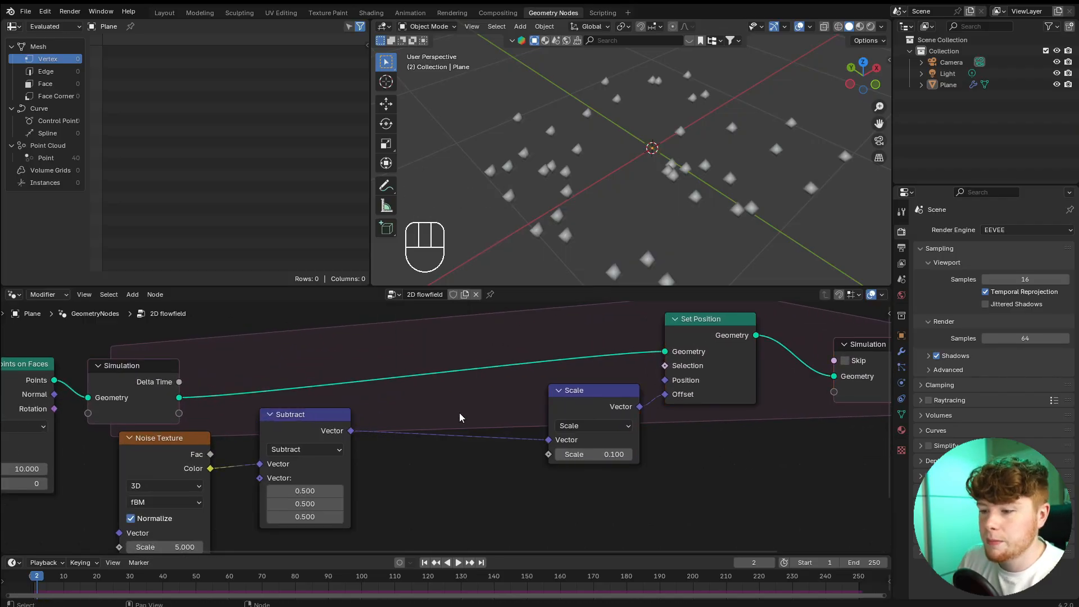
key(shift+a)
text(vm)
key(Return)
click(416, 396)
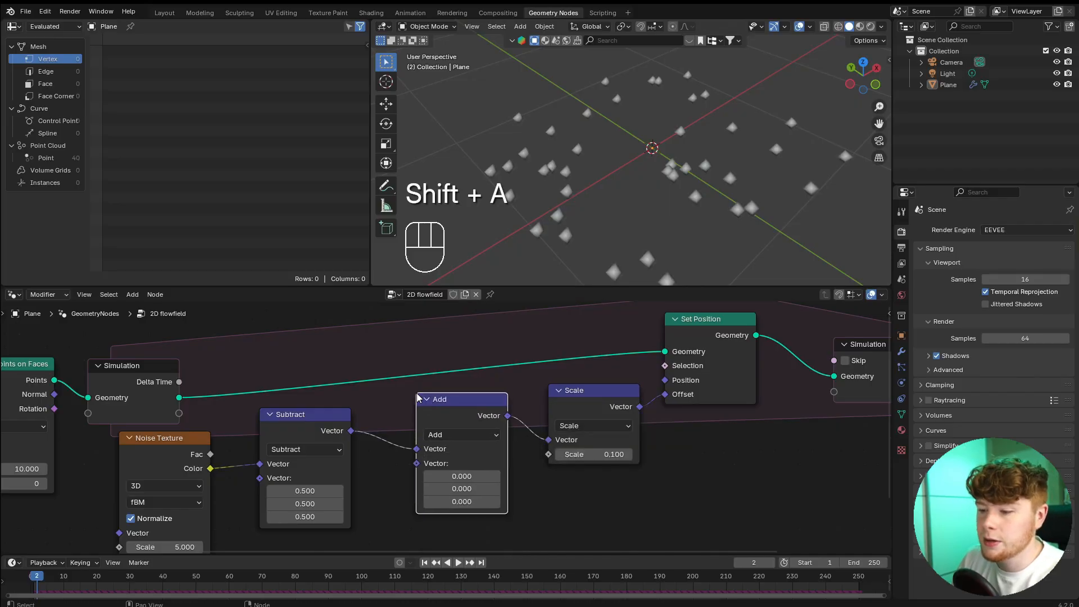
Set the new Vector Math node to Multiply with 1 on X and Y, leaving Z at 0.
scroll(466, 404, up, 2)
click(446, 414)
click(448, 142)
scroll(461, 415, up, 3)
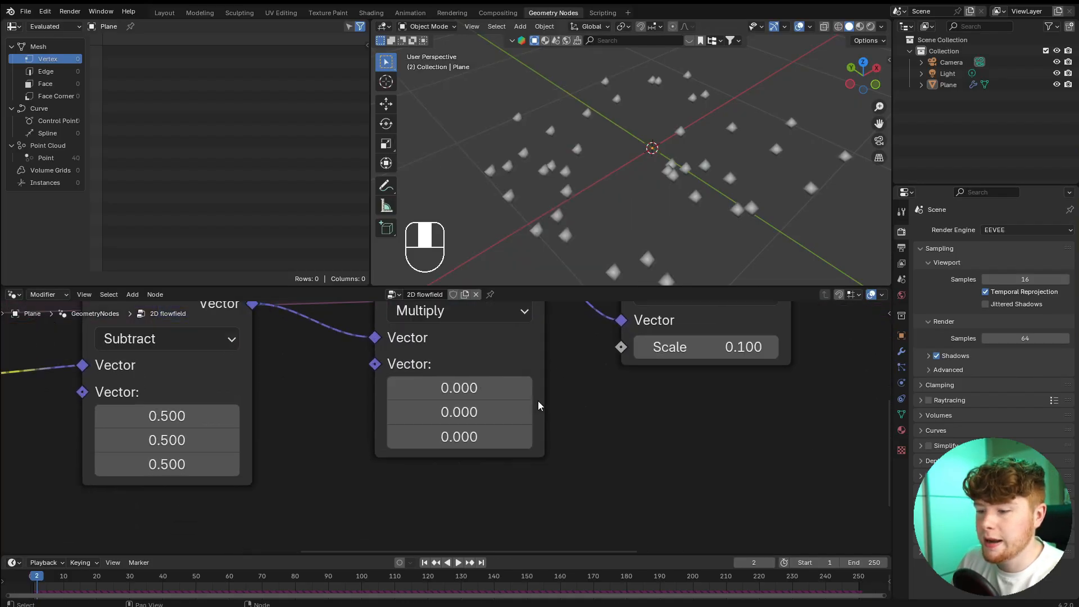
drag(469, 416, 469, 387)
text(1)
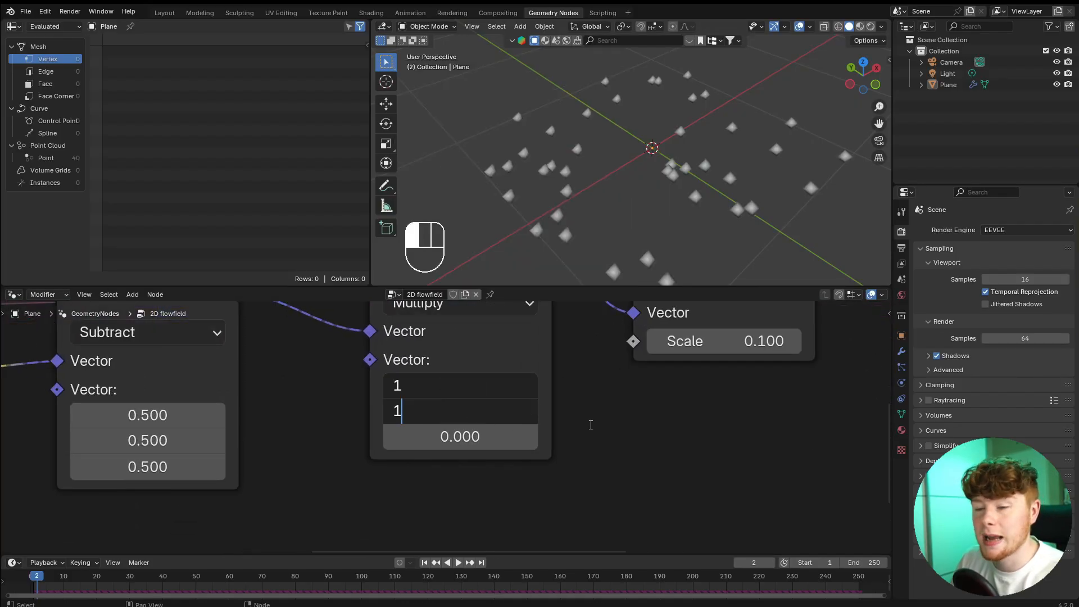
key(Return)
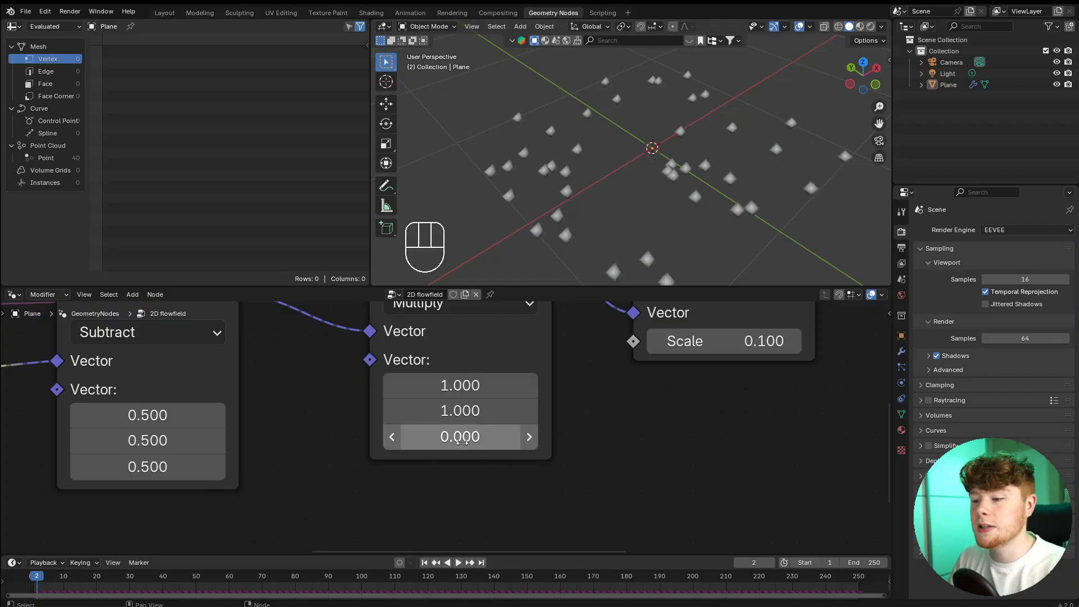
Replay the simulation from the start and examine from an angle whether the points stay flat.
scroll(497, 213, down, 2)
middle_drag(496, 213, 547, 197)
click(32, 573)
key(space)
middle_drag(540, 243, 642, 220)
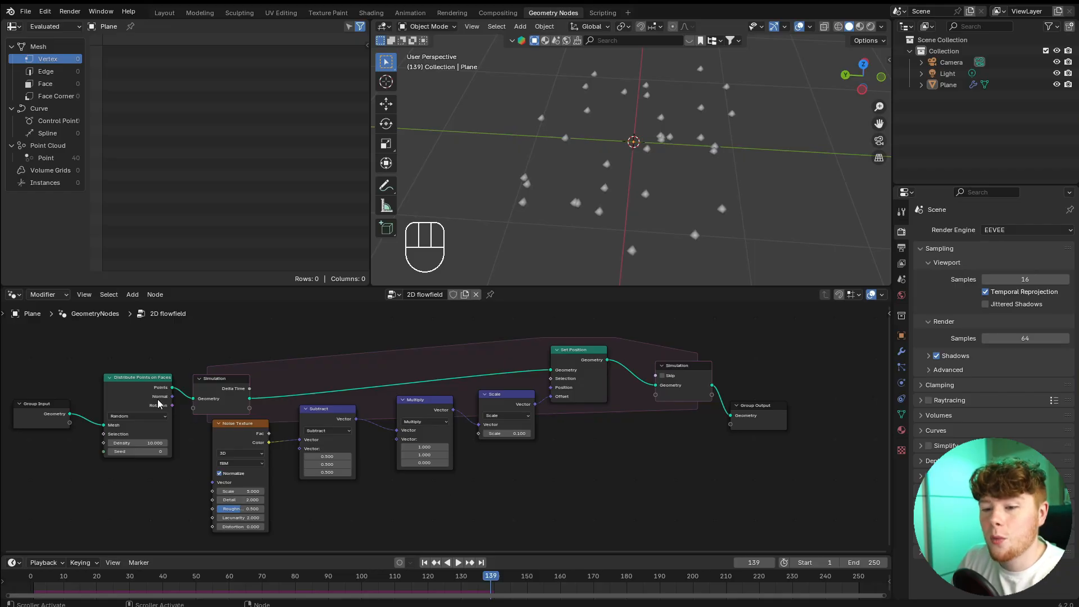
Review the node chain from Group Input through the noise and vector math nodes to Set Position's Offset and Position inputs.
drag(48, 353, 201, 492)
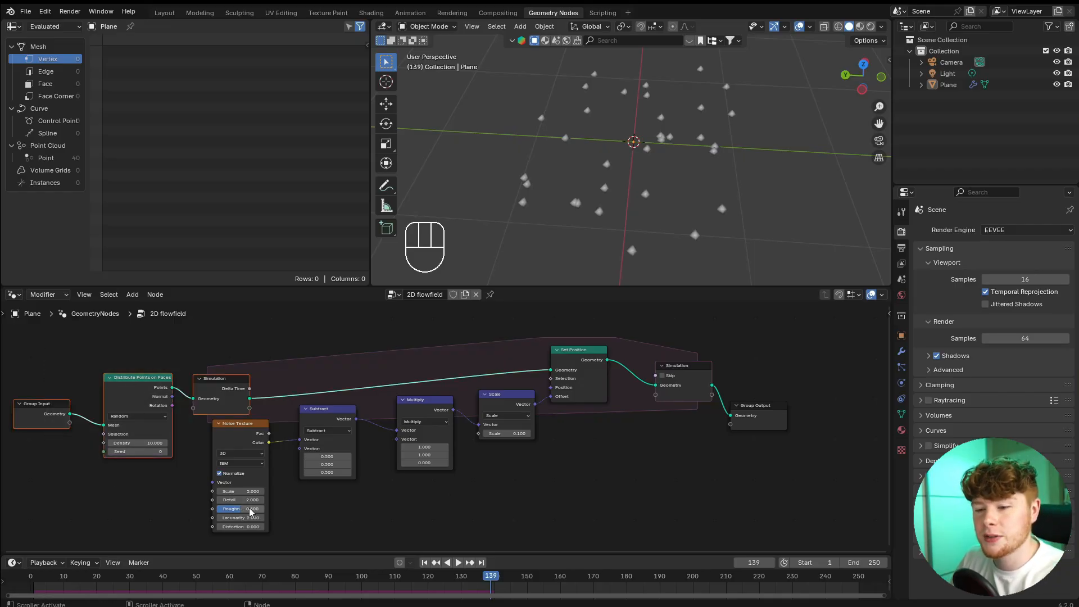
click(520, 494)
drag(201, 439, 543, 515)
shift+middle_drag(547, 426, 429, 438)
scroll(428, 437, up, 7)
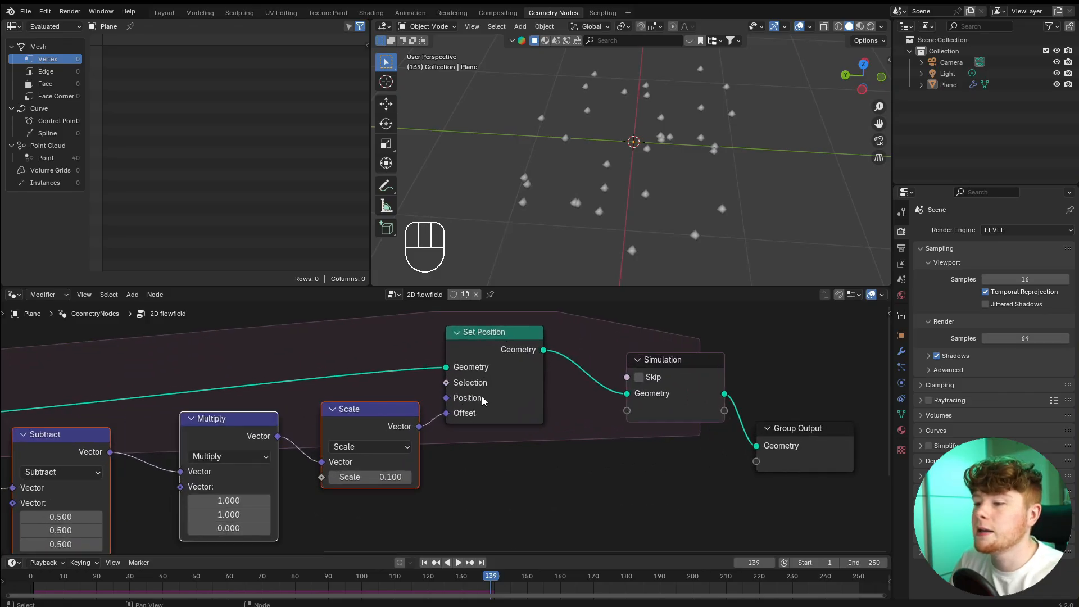
mouse_move(456, 418)
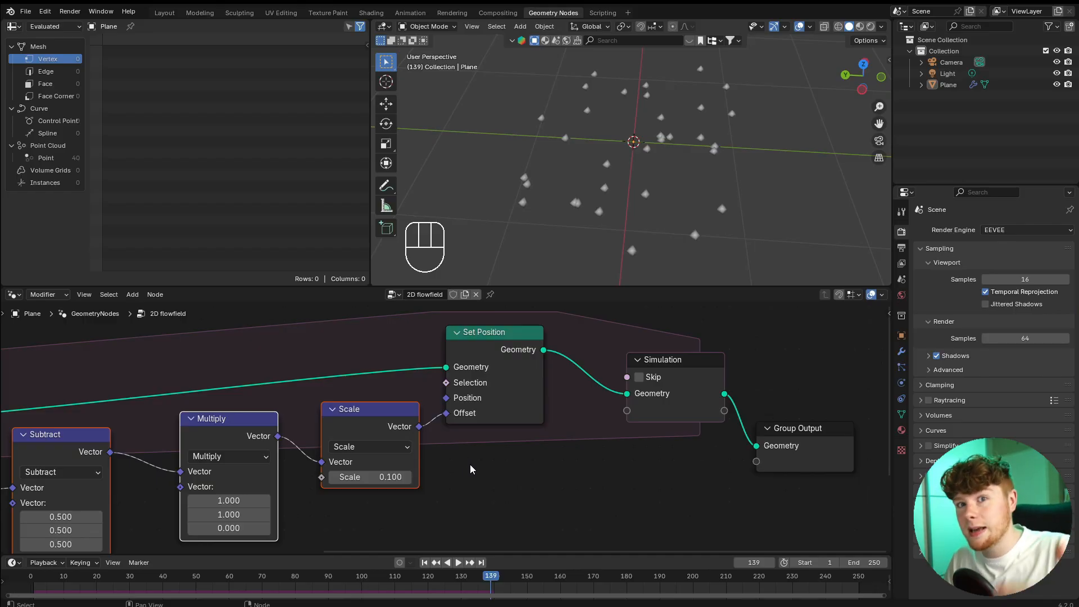
click(469, 464)
scroll(391, 391, down, 3)
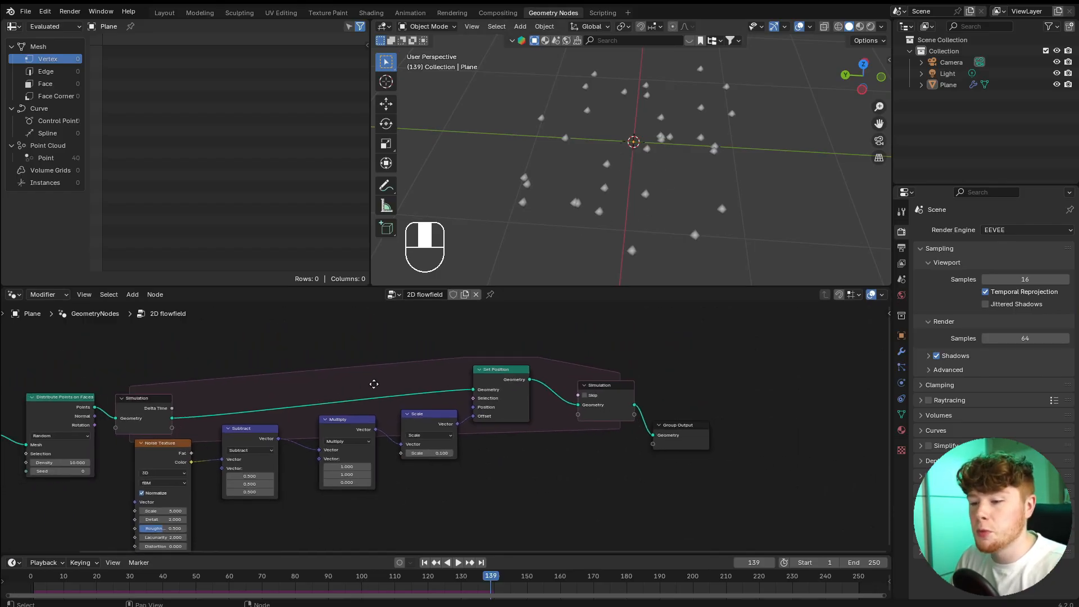
mouse_move(605, 383)
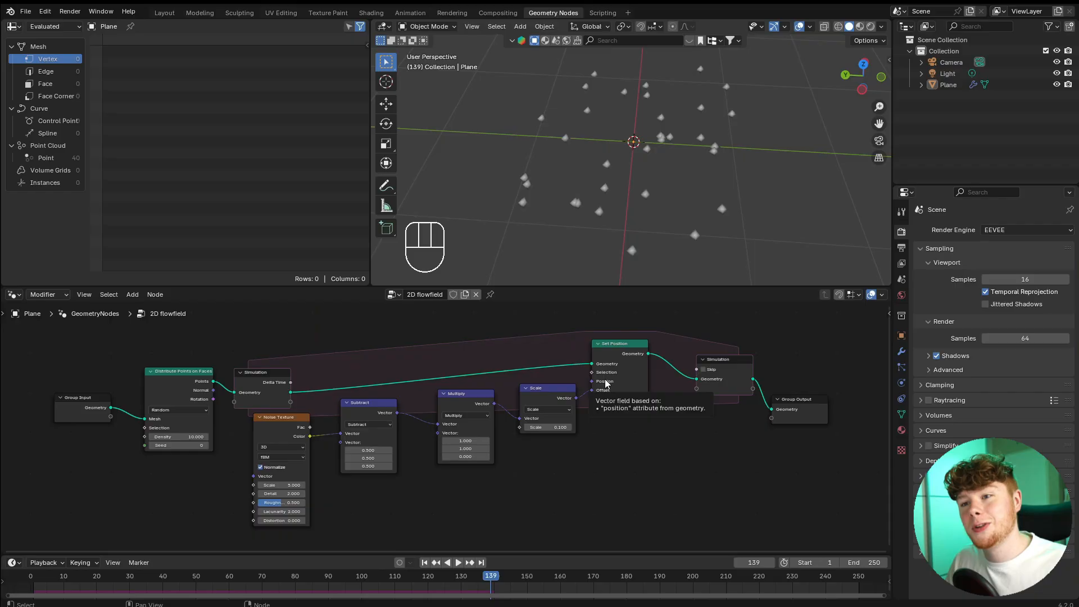
Insert a Store Named Attribute node inside the simulation zone, ahead of Set Position.
scroll(513, 369, up, 3)
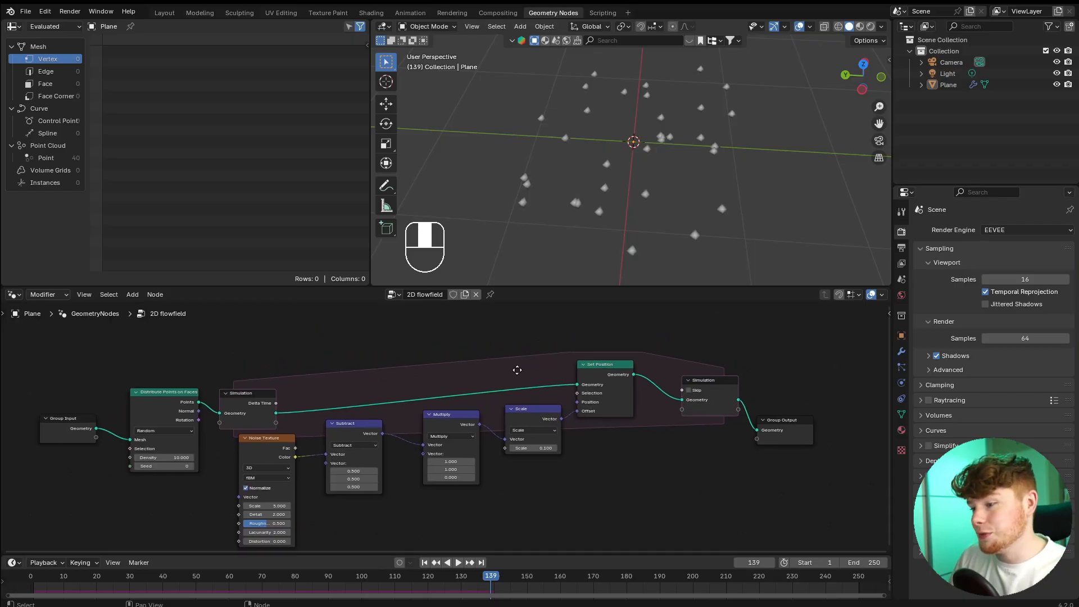
key(shift+a)
text(store)
key(Return)
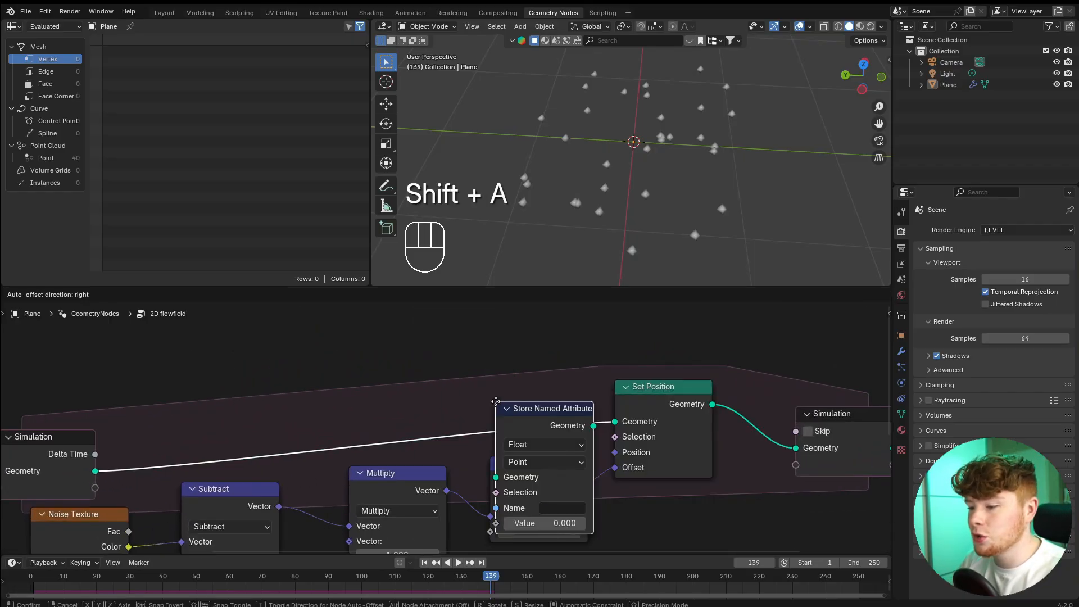
click(427, 321)
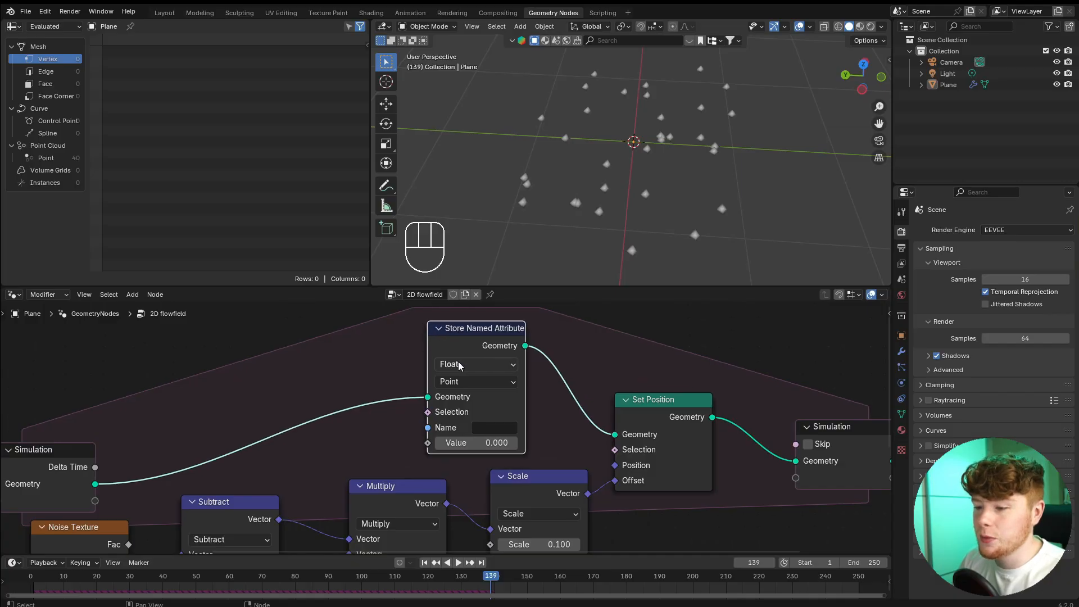
Set the Store Named Attribute node's data type to Vector and its attribute name to velocity.
click(458, 365)
click(458, 430)
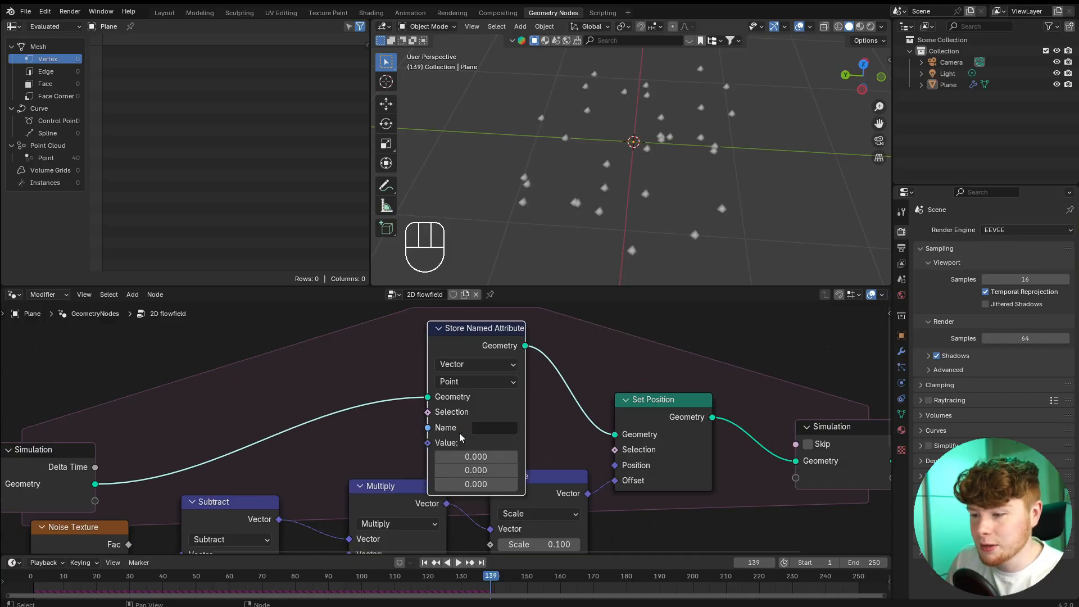
click(500, 430)
text(velocity)
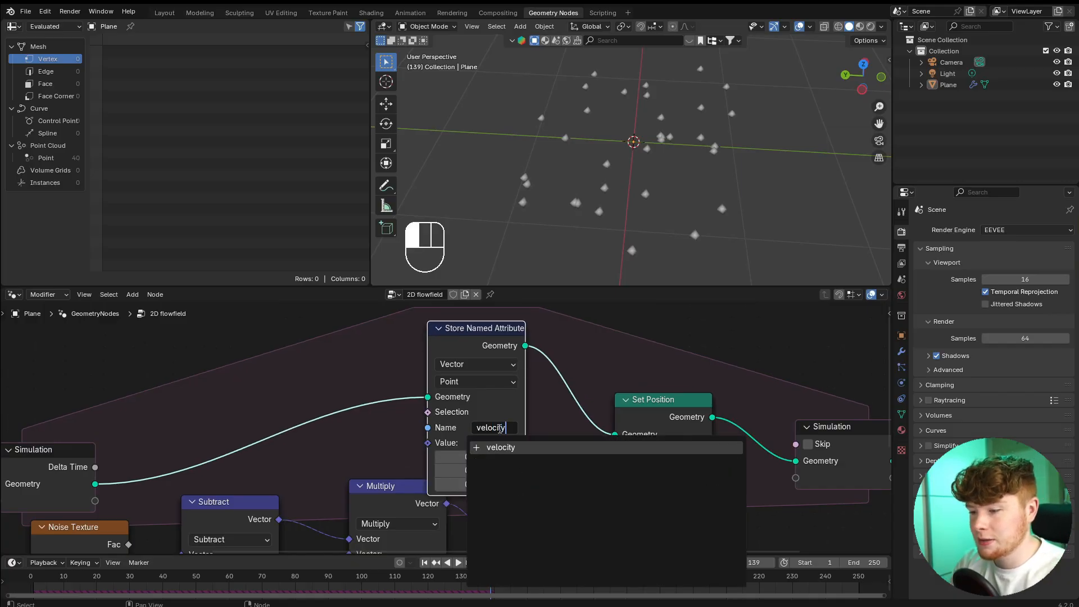
key(Return)
Connect the Scale node's Vector output to the Value input of the Store Named Attribute node.
drag(467, 340, 476, 304)
scroll(489, 342, down, 5)
middle_drag(541, 409, 581, 444)
scroll(586, 478, up, 4)
click(585, 509)
scroll(586, 509, down, 3)
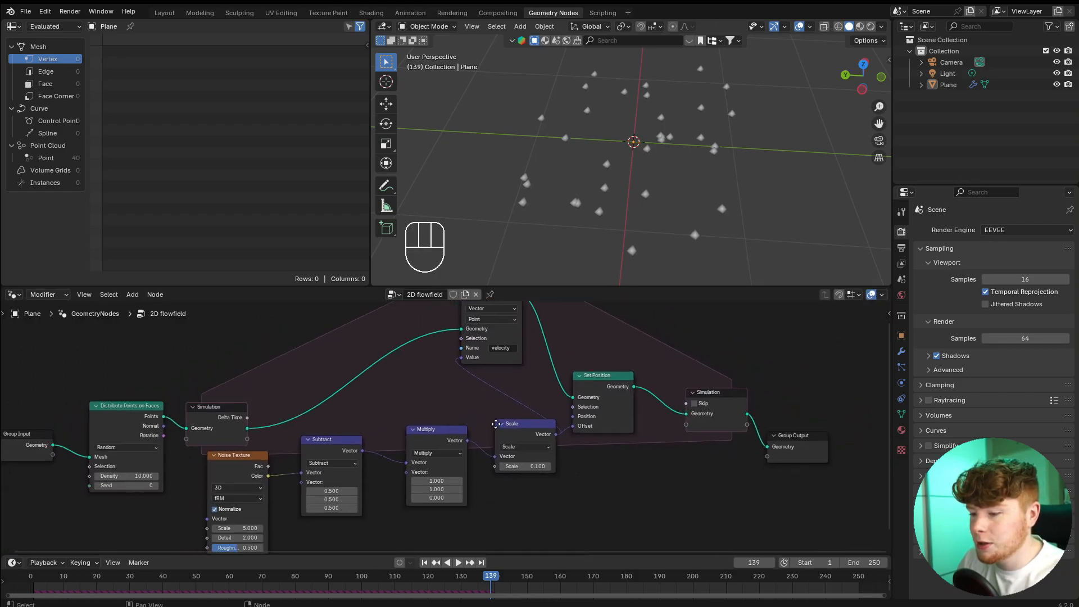
Move the noise and vector math nodes away from Set Position and disconnect its Offset input.
scroll(561, 462, up, 2)
drag(560, 463, 269, 421)
key(g)
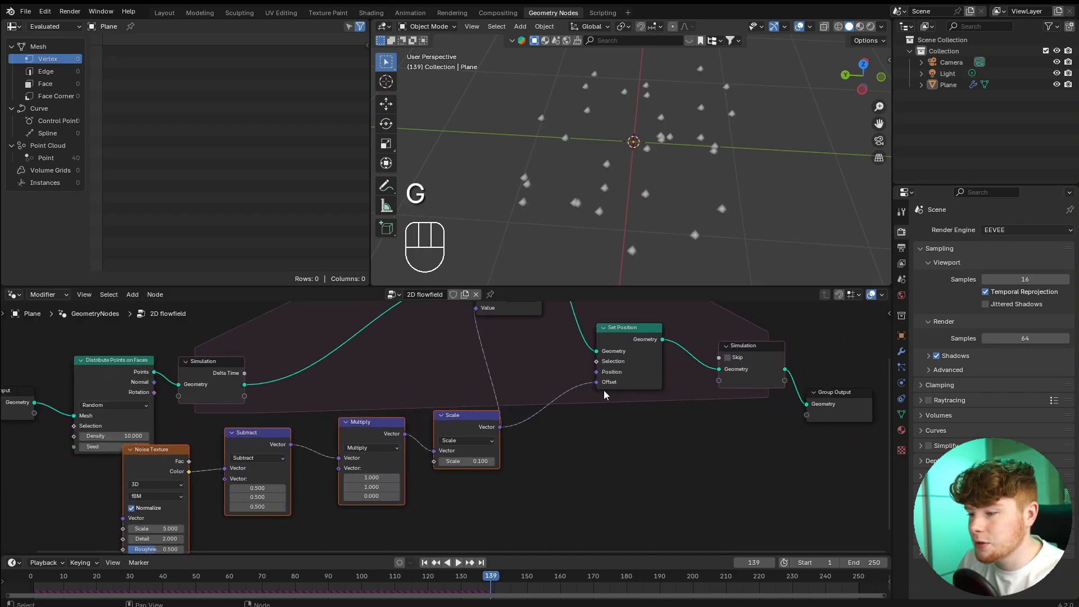
drag(596, 384, 569, 432)
drag(488, 507, 189, 462)
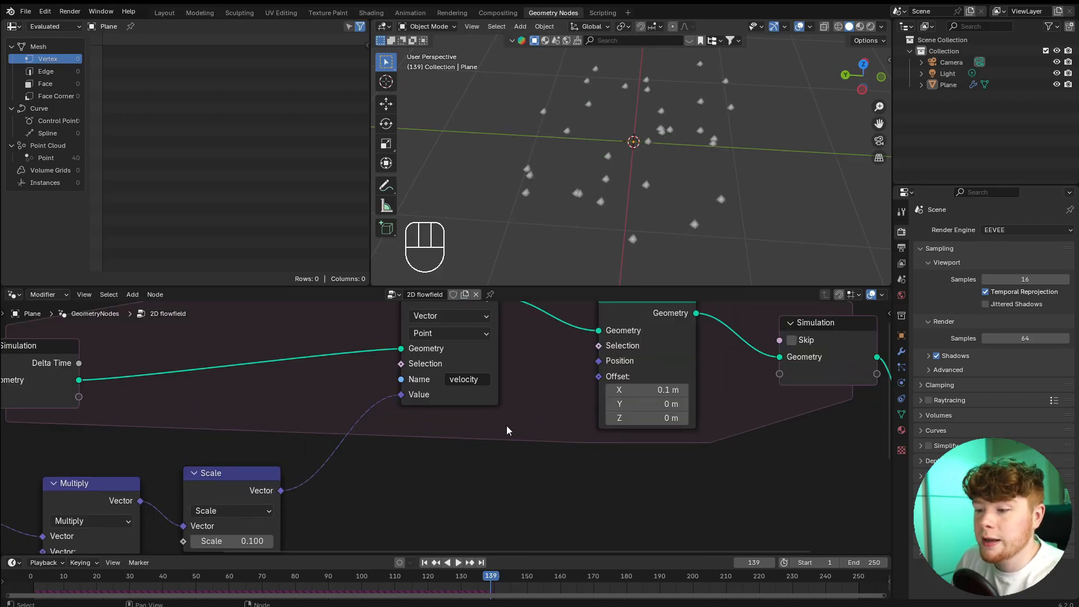
Add a Named Attribute node reading the velocity vector and connect its Attribute output to Set Position's Offset.
key(shift+a)
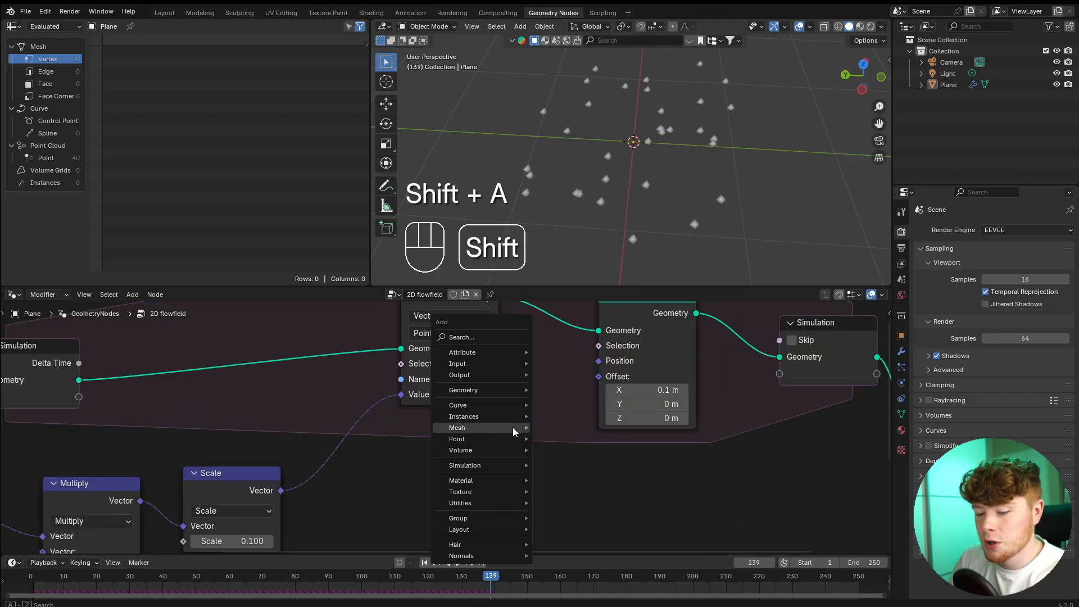
text(named)
key(Return)
click(396, 408)
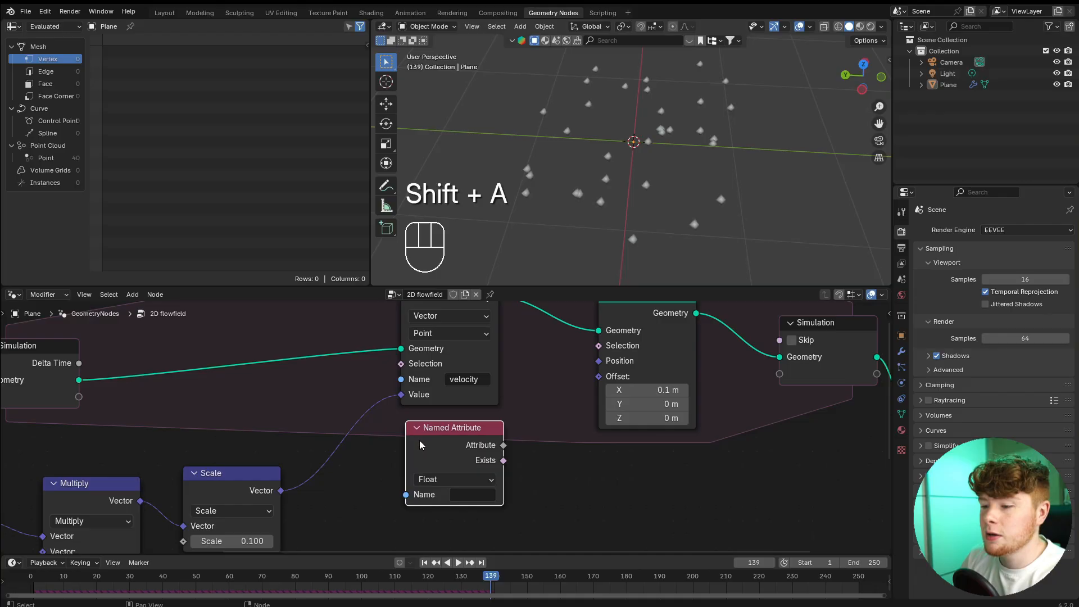
click(475, 494)
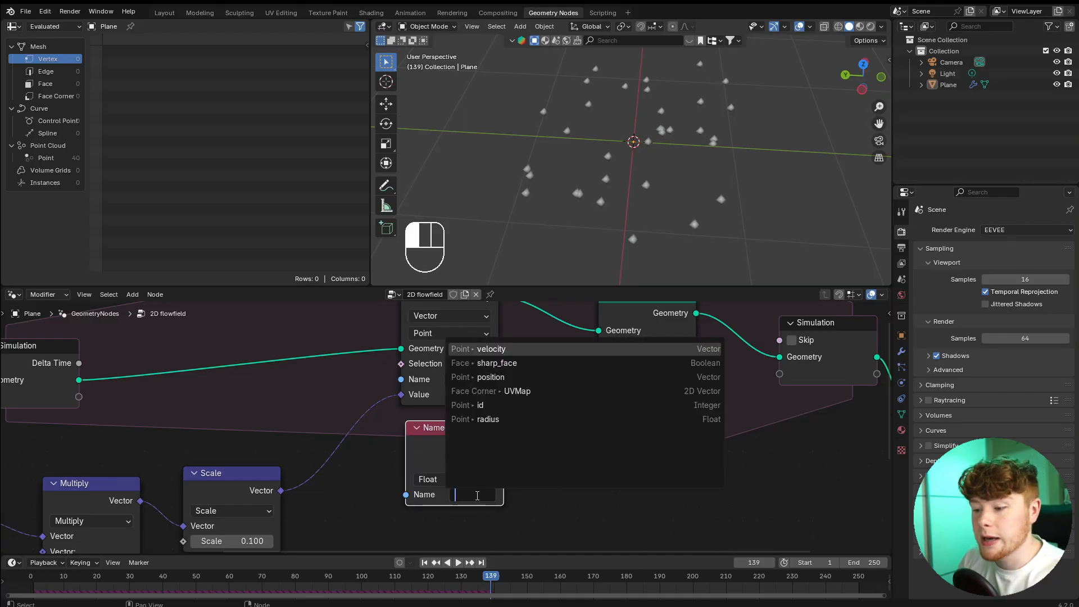
click(500, 348)
drag(504, 445, 593, 380)
Replay the simulation from the start to check the point motion driven by the stored velocity attribute.
click(9, 584)
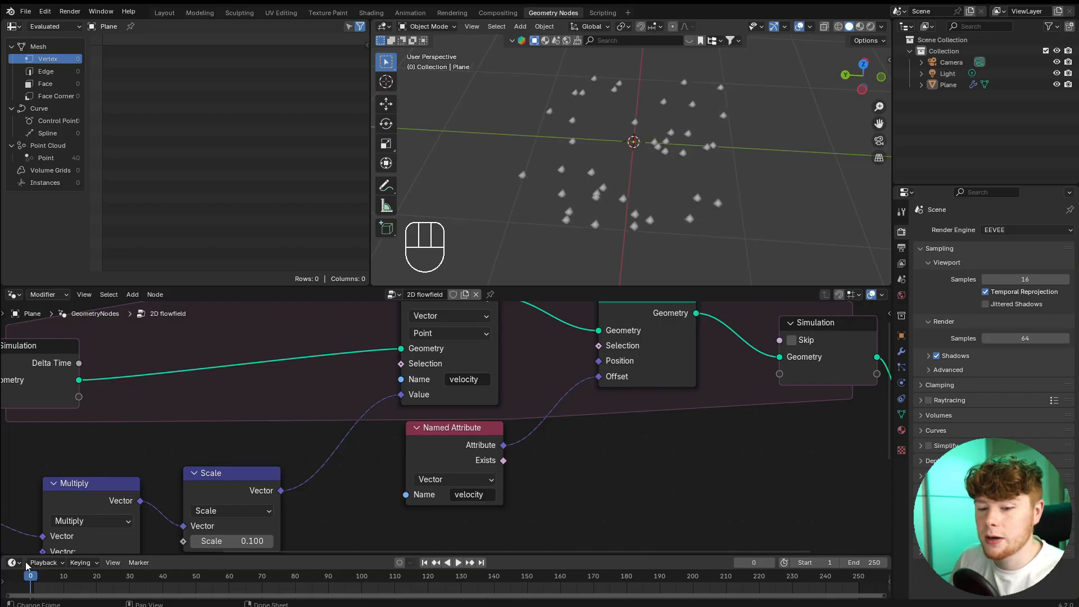
key(space)
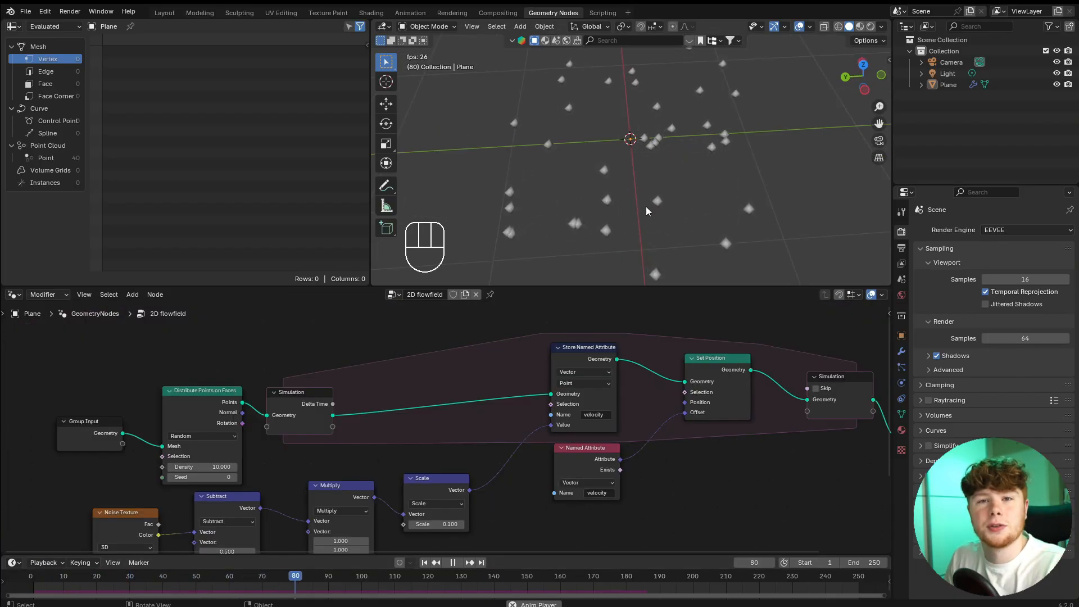
key(space)
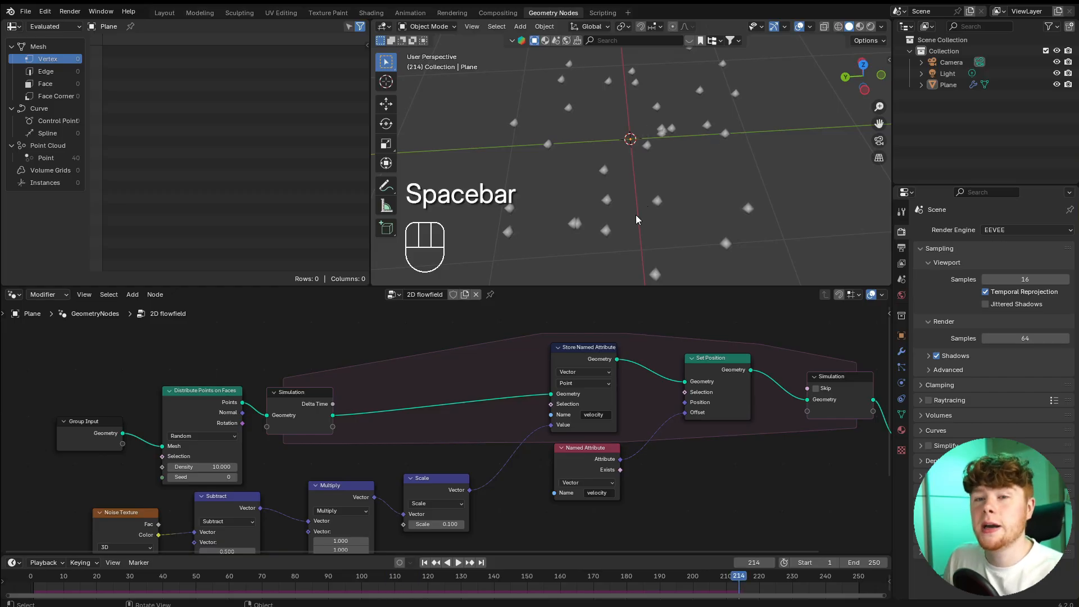
Insert a Join Geometry node before Store Named Attribute and feed the Points output of Distribute Points on Faces into it.
scroll(281, 405, up, 2)
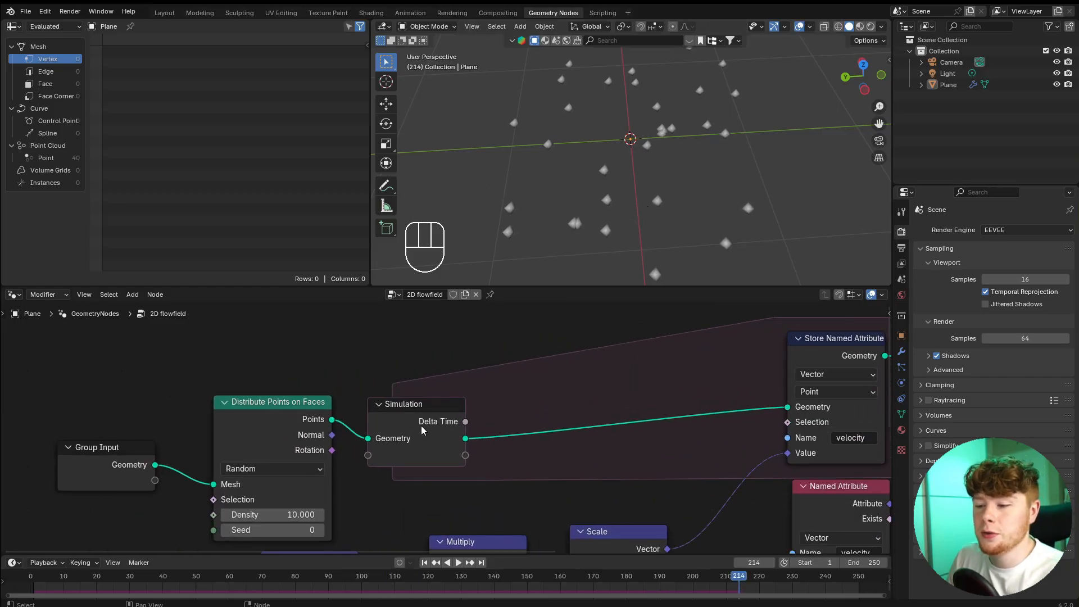
drag(417, 431, 422, 427)
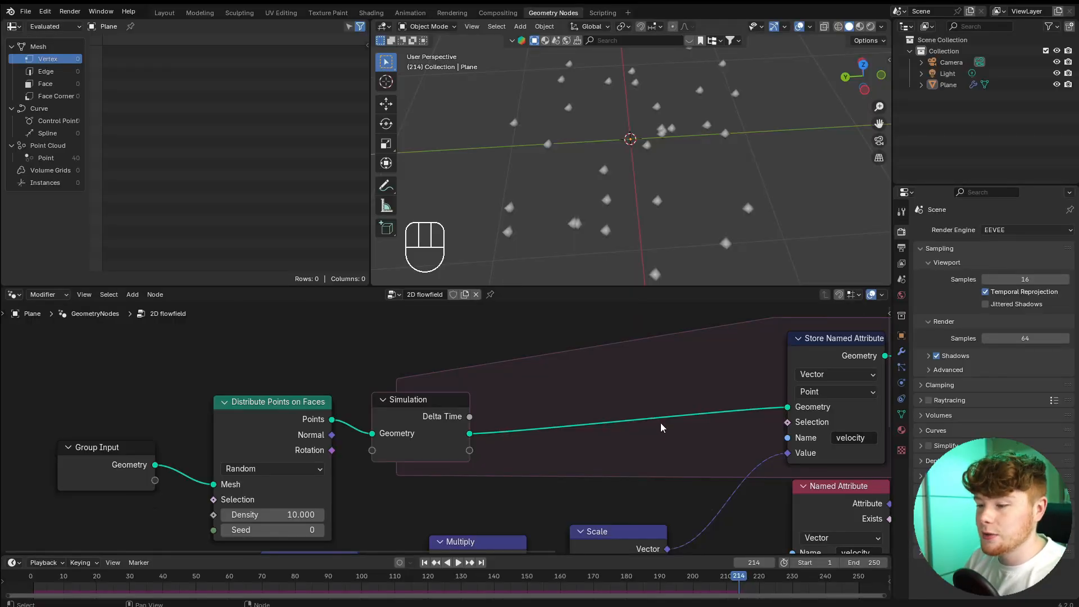
key(shift+a)
text(join)
key(Return)
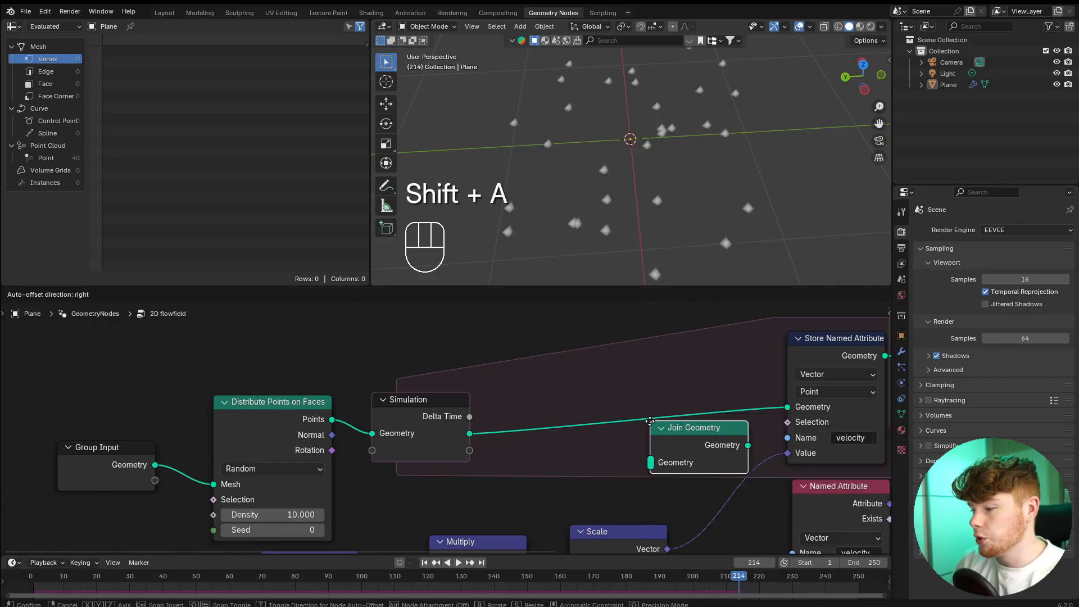
drag(269, 367, 542, 418)
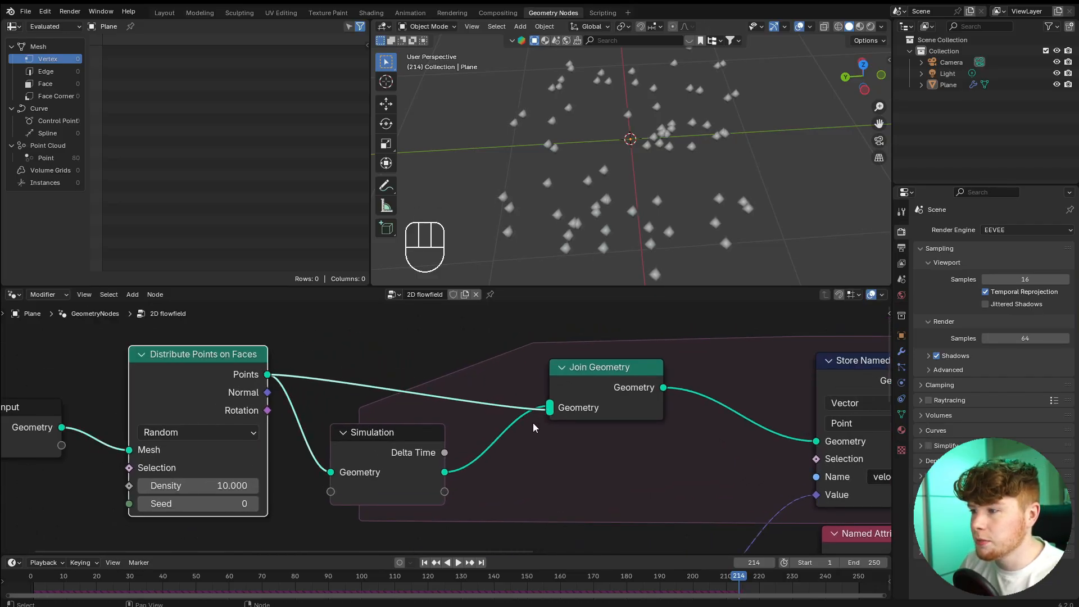
Replay the simulation from the start and inspect the trails of continuously emitted points from an angle.
click(18, 576)
key(space)
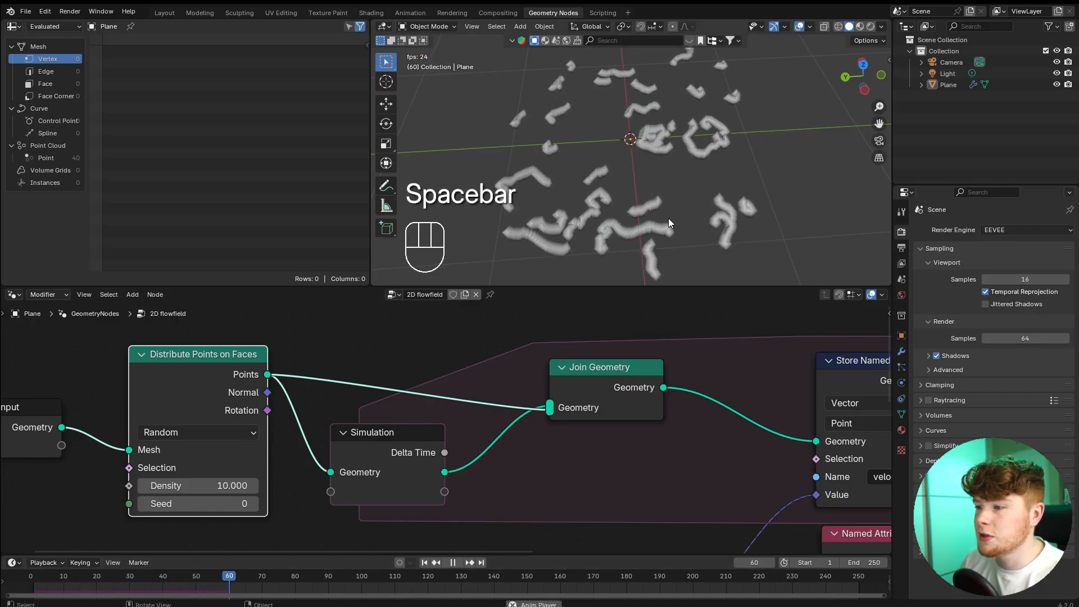
middle_drag(639, 132, 679, 204)
key(space)
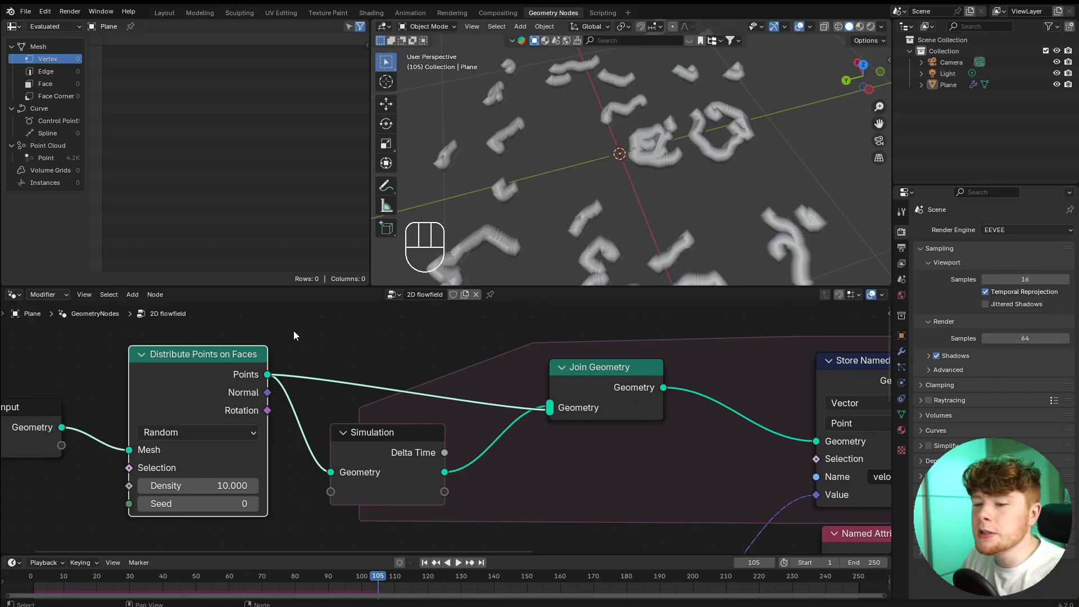
Add a Scene Time node below Group Input and connect its Frame output to the Seed of Distribute Points on Faces.
scroll(339, 398, down, 1)
middle_drag(339, 398, 535, 359)
scroll(535, 359, up, 2)
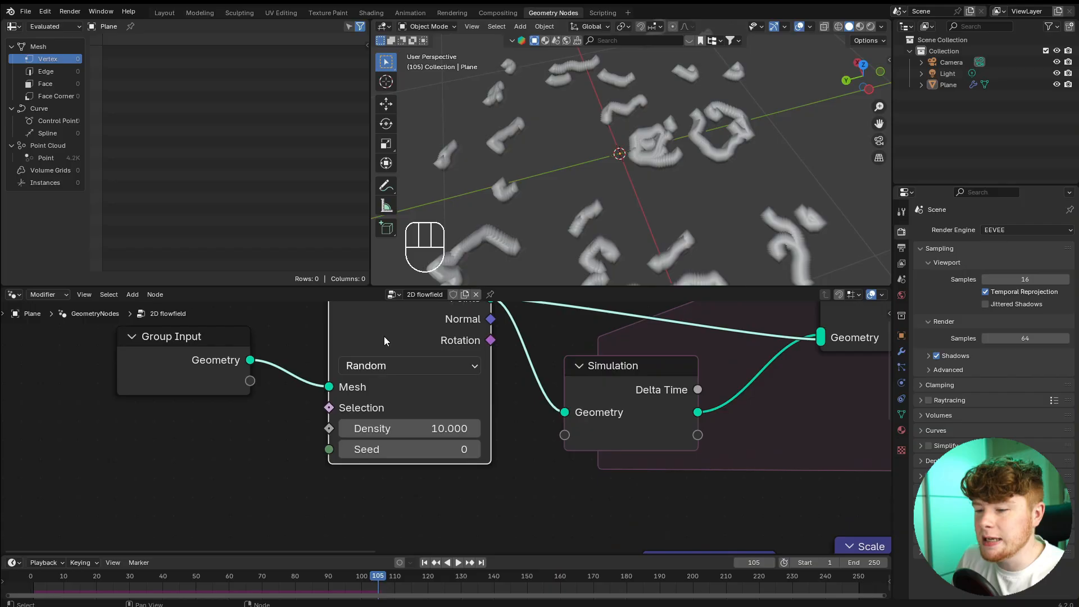
middle_drag(408, 447, 410, 520)
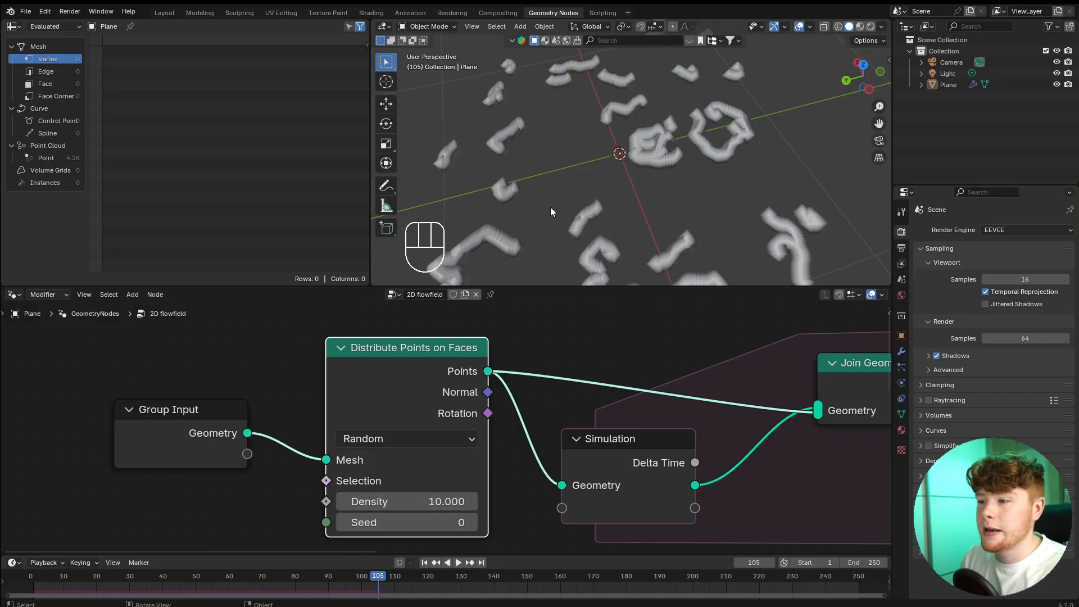
scroll(537, 381, down, 5)
middle_drag(343, 474, 408, 420)
scroll(393, 389, up, 3)
key(shift+a)
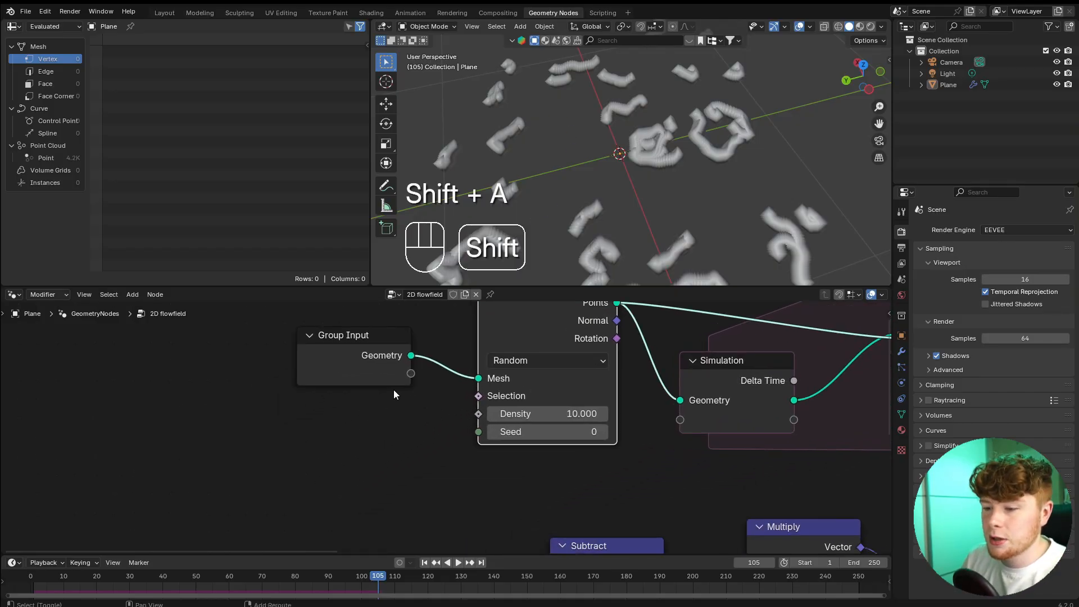
text(sce)
key(Return)
click(291, 401)
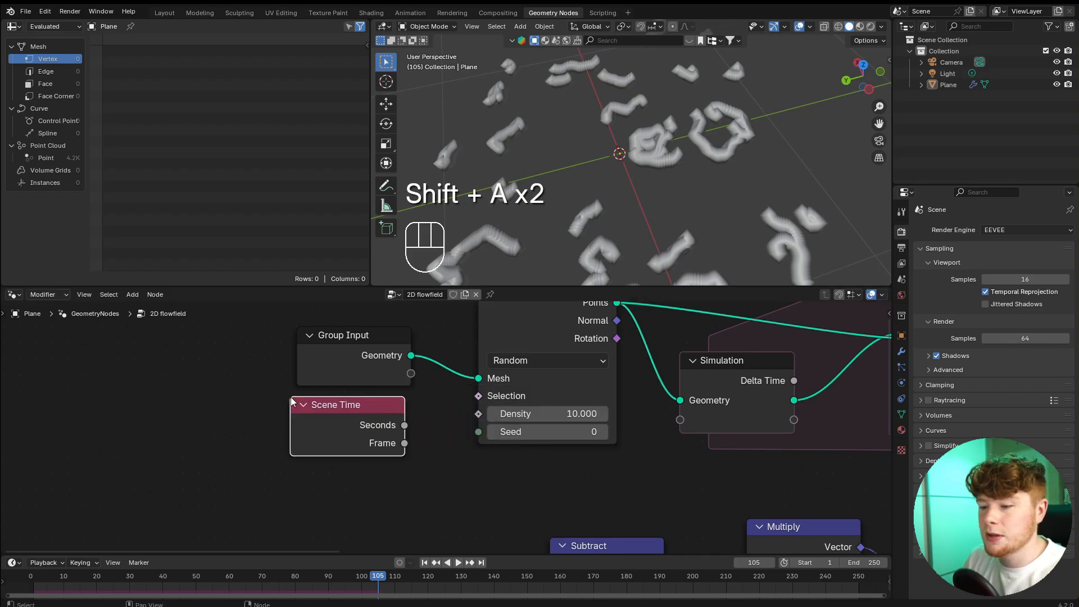
drag(404, 443, 479, 434)
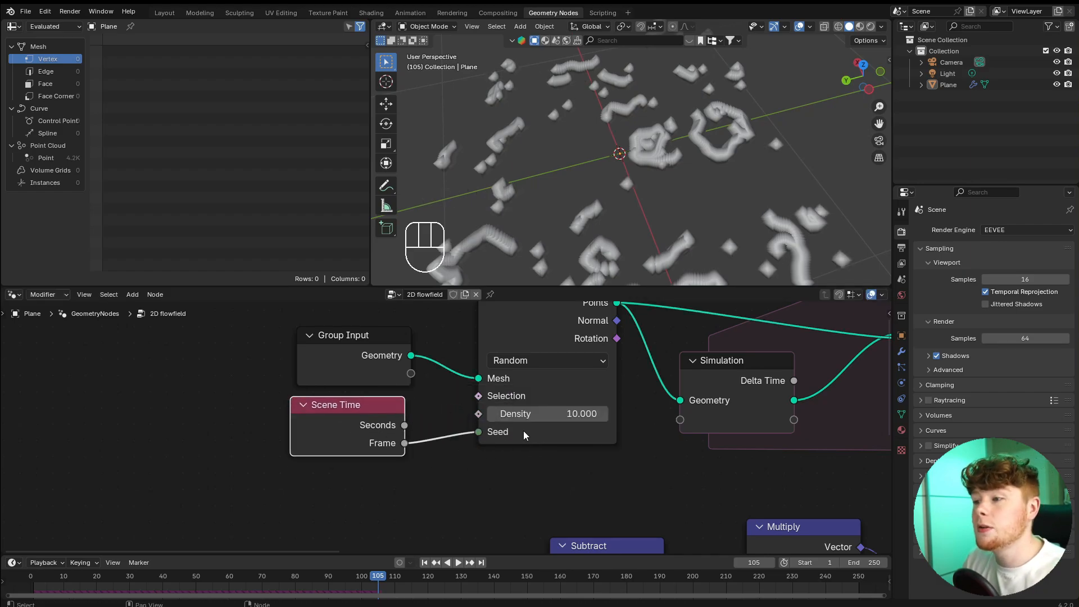
Replay the simulation from the start and inspect the points emitted with the frame-driven seed.
mouse_move(524, 431)
scroll(520, 436, down, 3)
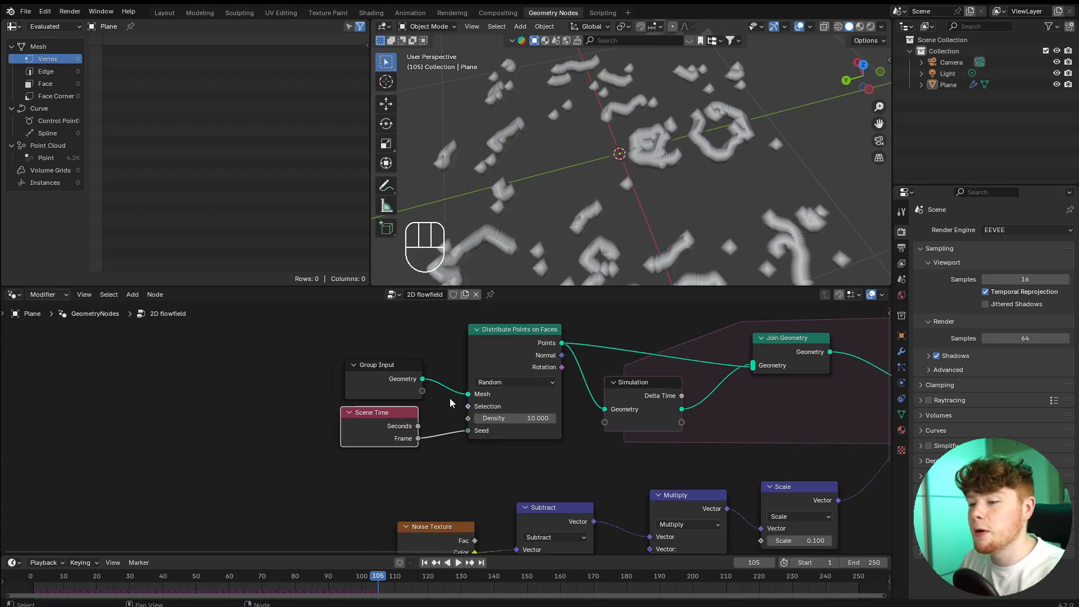
click(20, 579)
key(space)
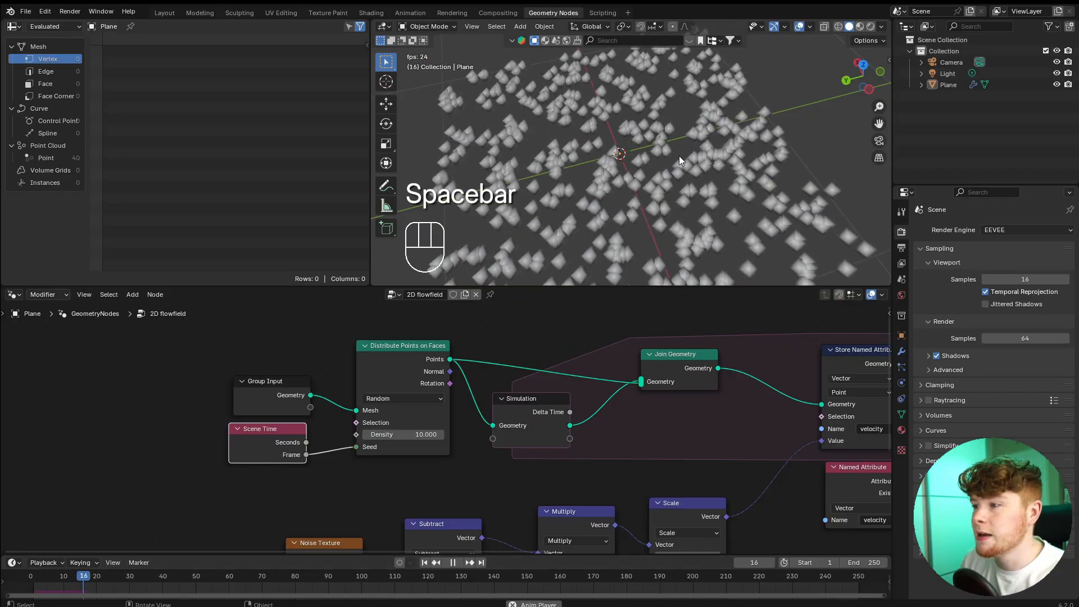
middle_drag(679, 156, 713, 182)
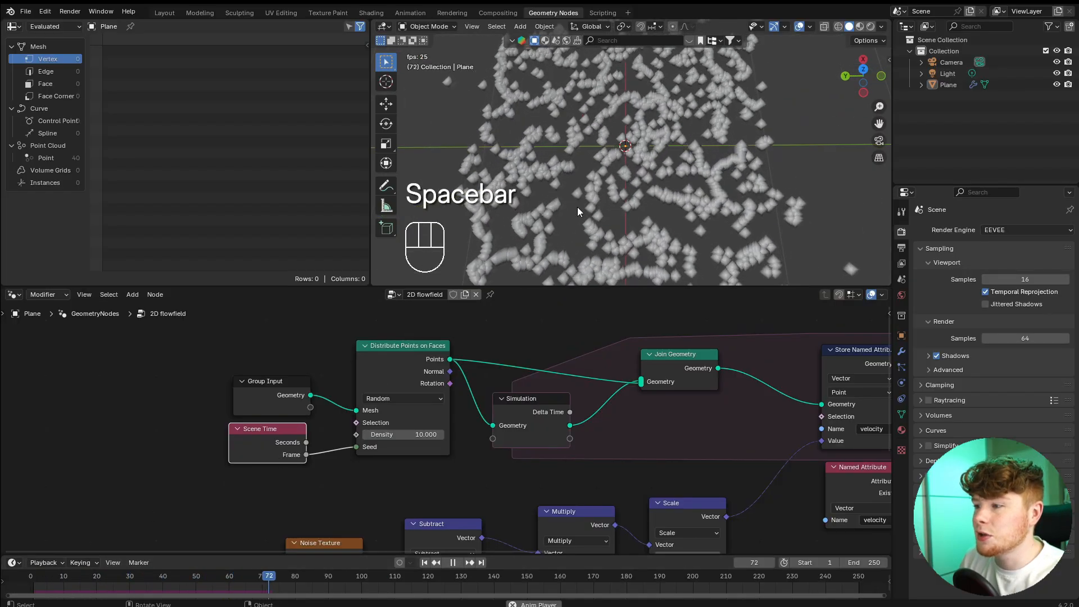
key(space)
Set the Noise Texture's Detail to 0 and its Scale to 3.
middle_drag(475, 528, 590, 391)
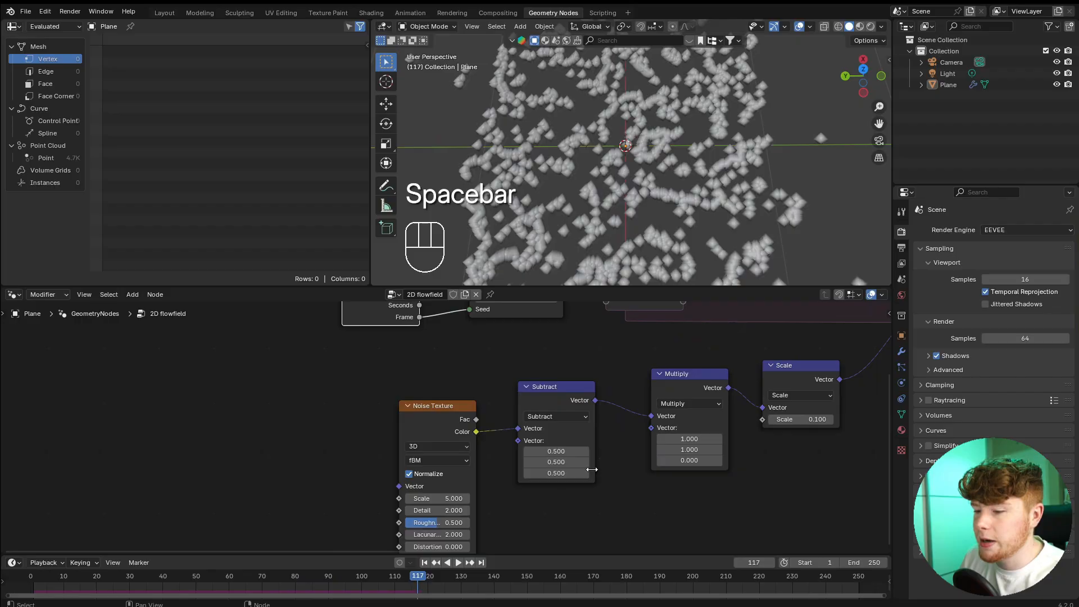
middle_drag(494, 475, 517, 453)
scroll(518, 453, up, 4)
drag(432, 370, 438, 348)
scroll(537, 494, up, 2)
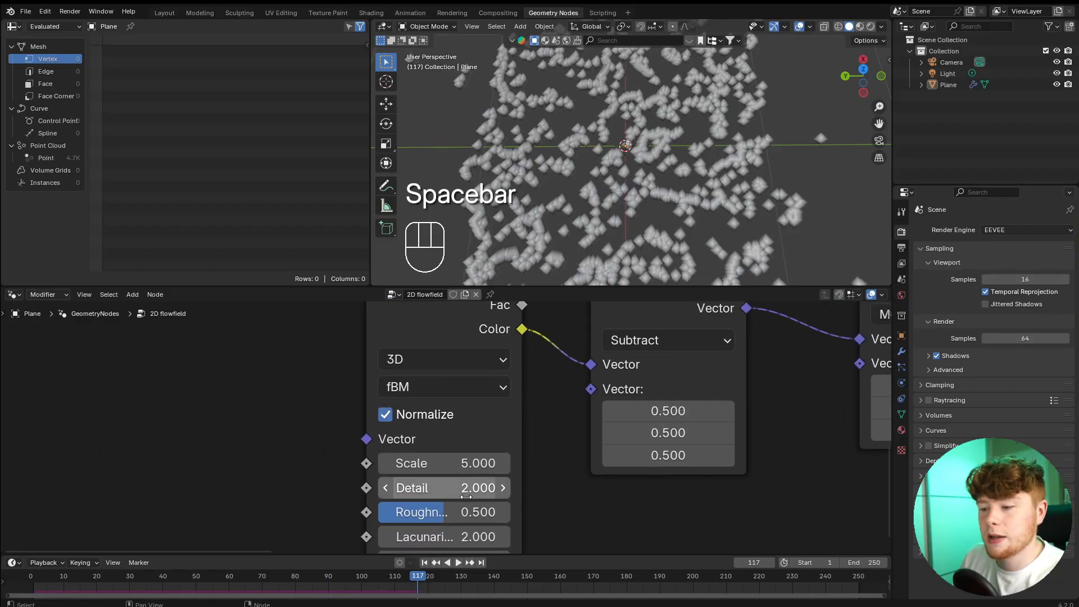
double_click(422, 488)
text(0)
key(Return)
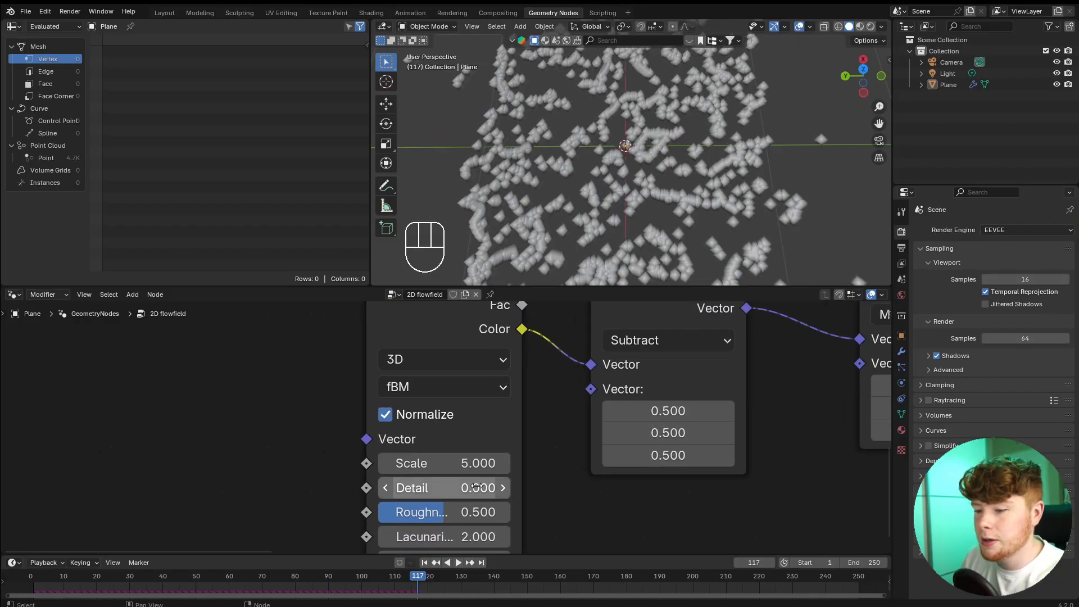
double_click(432, 463)
text(3)
key(Return)
scroll(583, 483, down, 4)
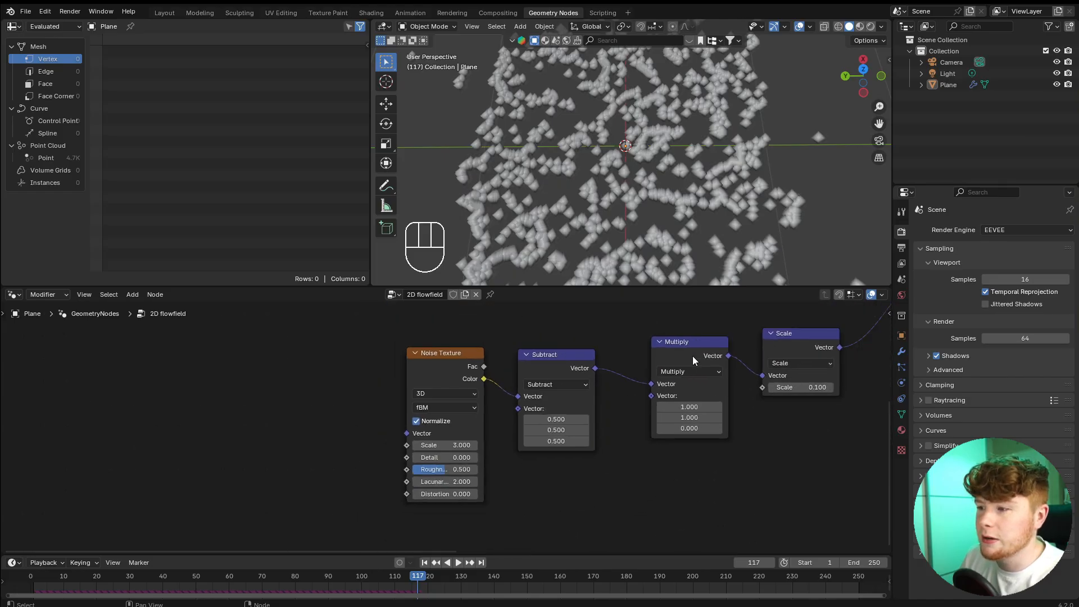
Replay the simulation in top view and trace the area around the plane's edges to examine points straying beyond it.
middle_drag(584, 483, 362, 582)
key(space)
middle_drag(667, 184, 677, 175)
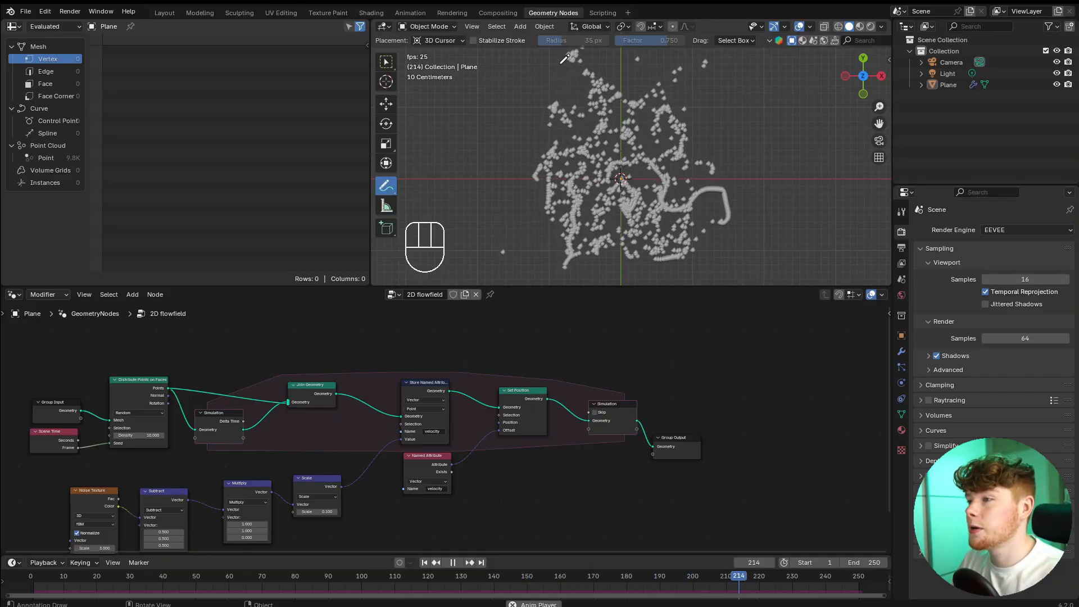
drag(553, 73, 630, 82)
drag(711, 128, 719, 225)
mouse_move(710, 270)
mouse_down()
mouse_move(677, 277)
mouse_move(567, 261)
mouse_up()
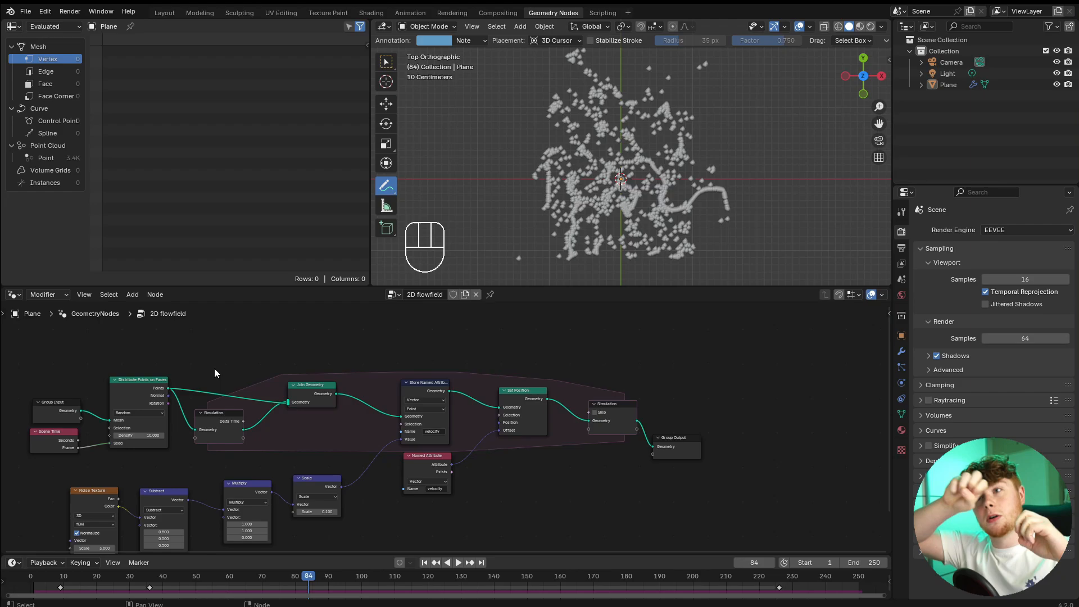
Add a Geometry Proximity node above the node chain and connect Group Input's Geometry to its Geometry input.
middle_drag(216, 354, 307, 393)
scroll(317, 386, up, 1)
scroll(342, 389, up, 1)
key(shift+a)
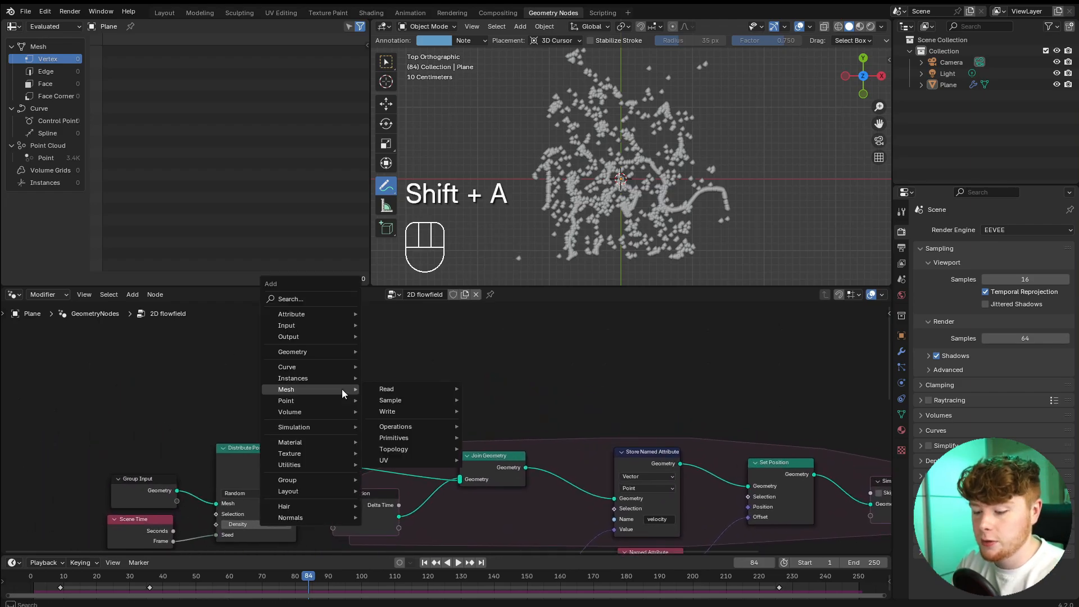
text(geo pro)
key(Return)
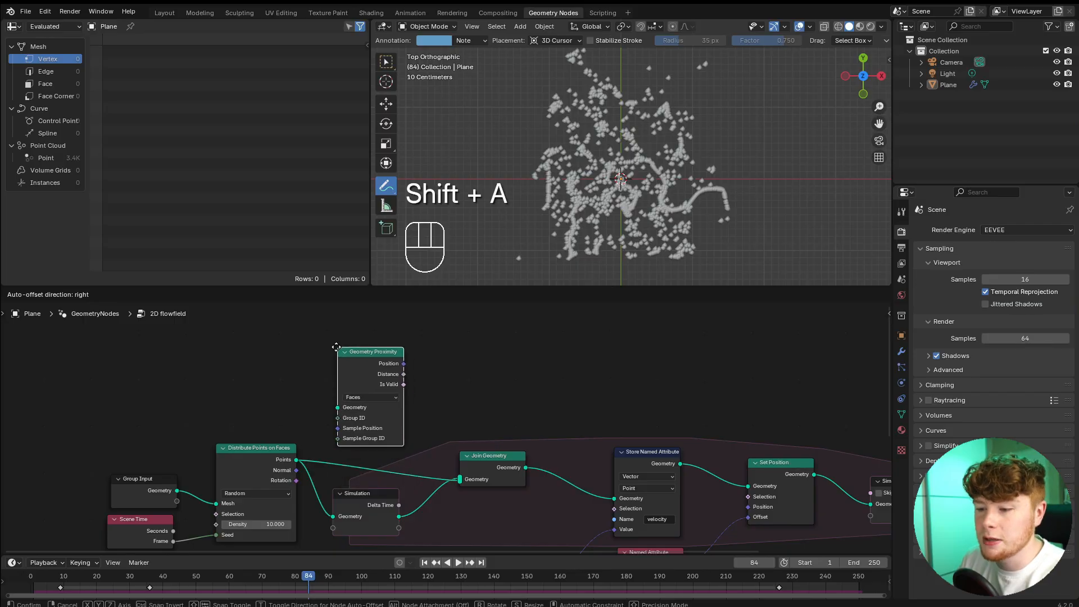
scroll(465, 408, up, 2)
middle_drag(304, 479, 385, 428)
drag(277, 462, 256, 445)
drag(308, 458, 536, 339)
scroll(749, 370, down, 6)
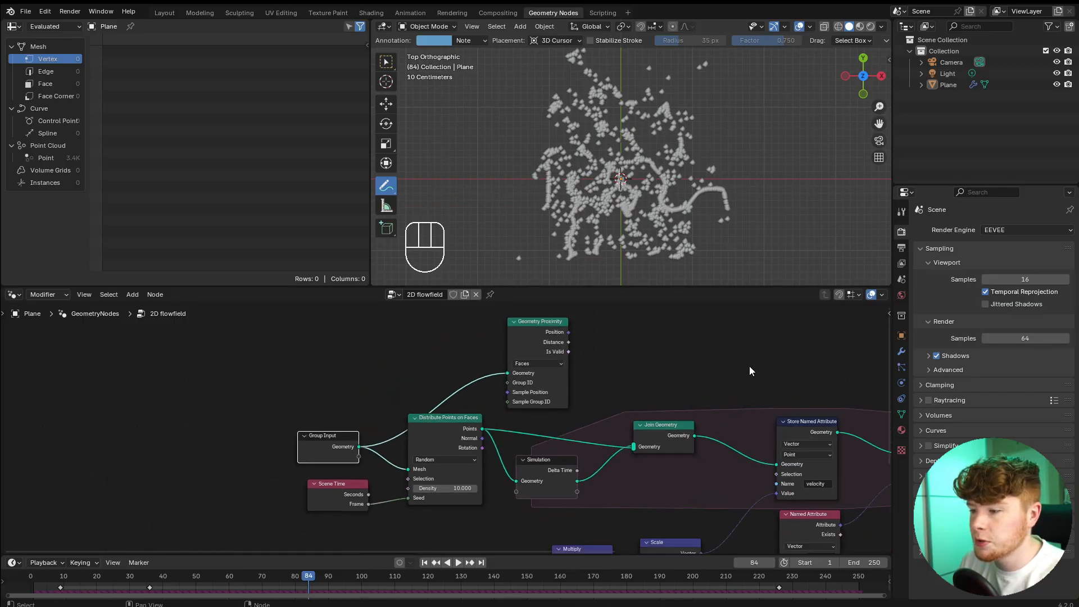
Add a Compare node in Greater Than mode beside the Geometry Proximity node.
middle_drag(749, 369, 618, 433)
scroll(618, 433, up, 7)
drag(364, 386, 451, 375)
mouse_move(493, 378)
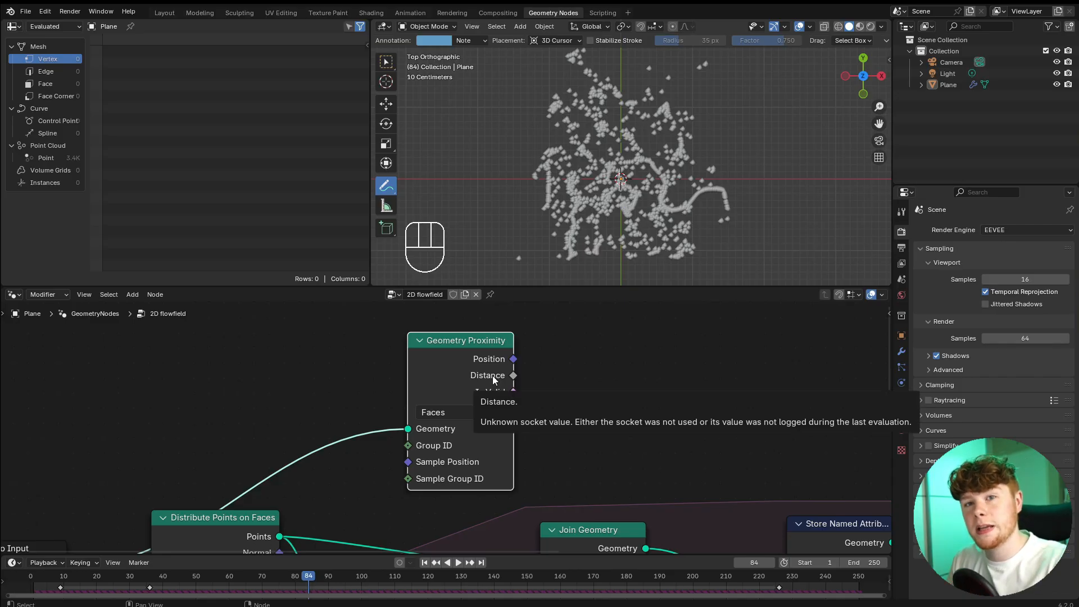
key(shift+a)
text(greater)
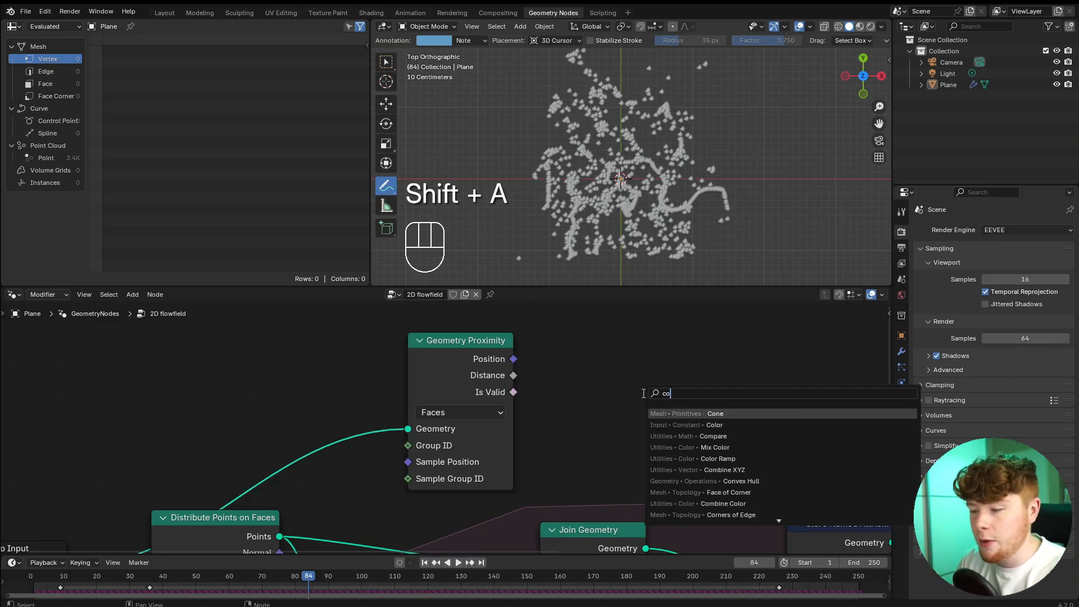
key(Return)
click(561, 345)
click(716, 390)
middle_drag(722, 391, 613, 371)
Connect Geometry Proximity's Distance to input A of the Greater Than node and set B to 0.1.
scroll(442, 374, up, 1)
drag(401, 353, 452, 408)
click(513, 426)
text(.1)
key(Return)
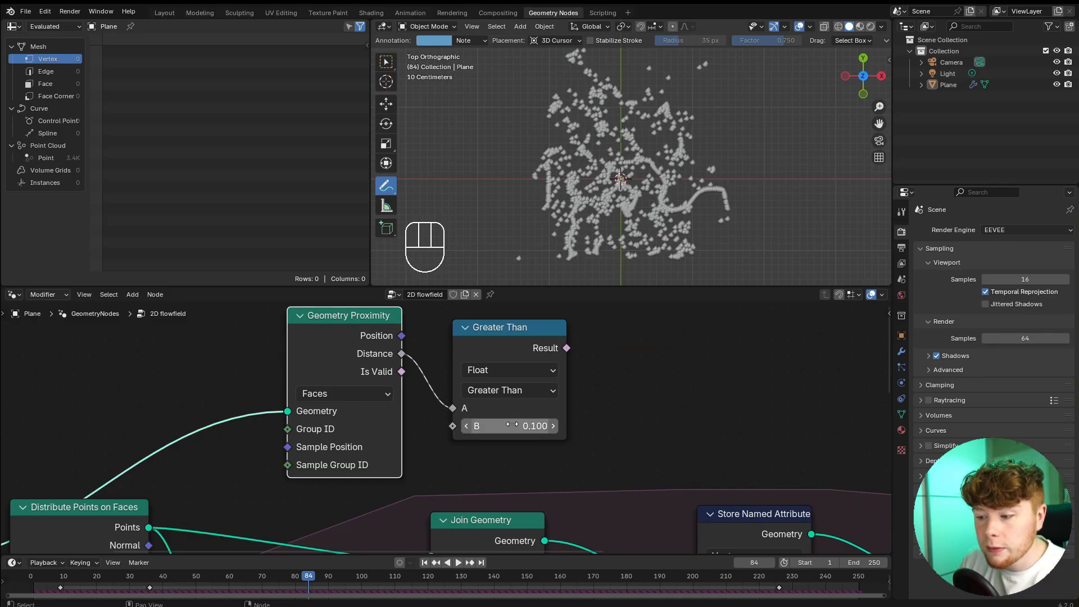
Move the Geometry Proximity and Greater Than nodes along the chain to above Store Named Attribute and Set Position.
scroll(495, 438, down, 2)
middle_drag(605, 438, 409, 416)
key(g)
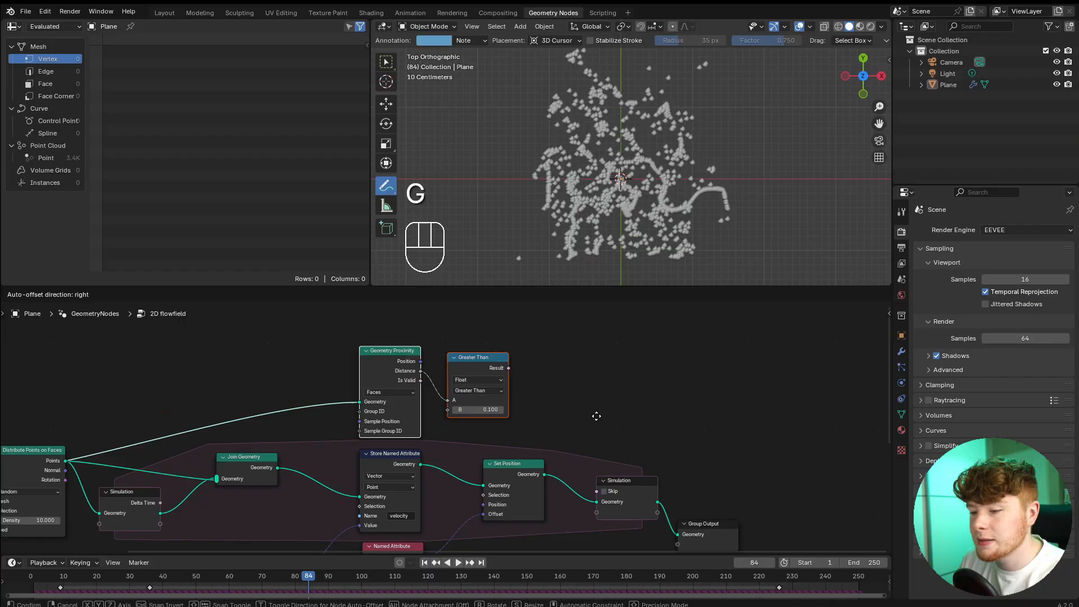
click(596, 416)
Insert a Delete Geometry node after Set Position and connect the Greater Than Result to its Selection.
key(shift+a)
text(del)
key(Return)
click(596, 417)
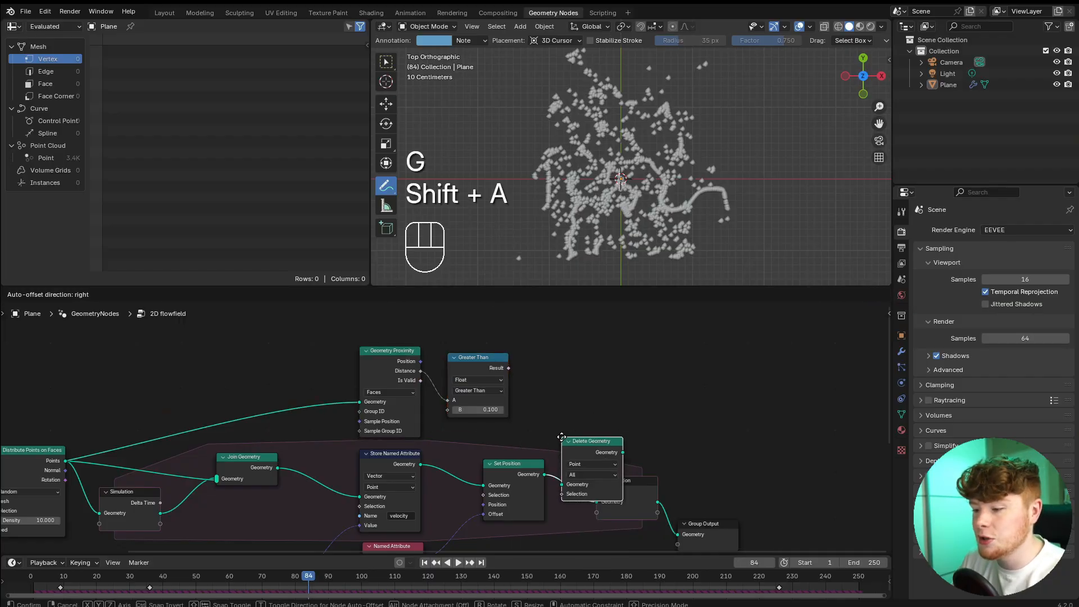
scroll(670, 434, up, 2)
drag(413, 331, 492, 520)
Replay the simulation from the start to check the deletion of points beyond the plane's edges.
key(shift+Left)
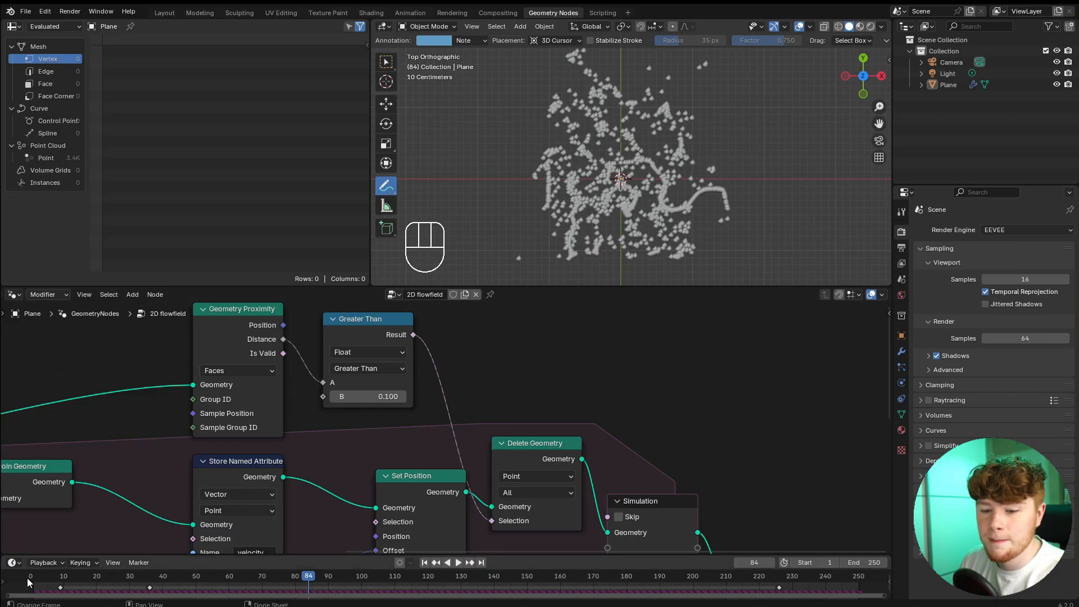
key(space)
drag(724, 246, 711, 135)
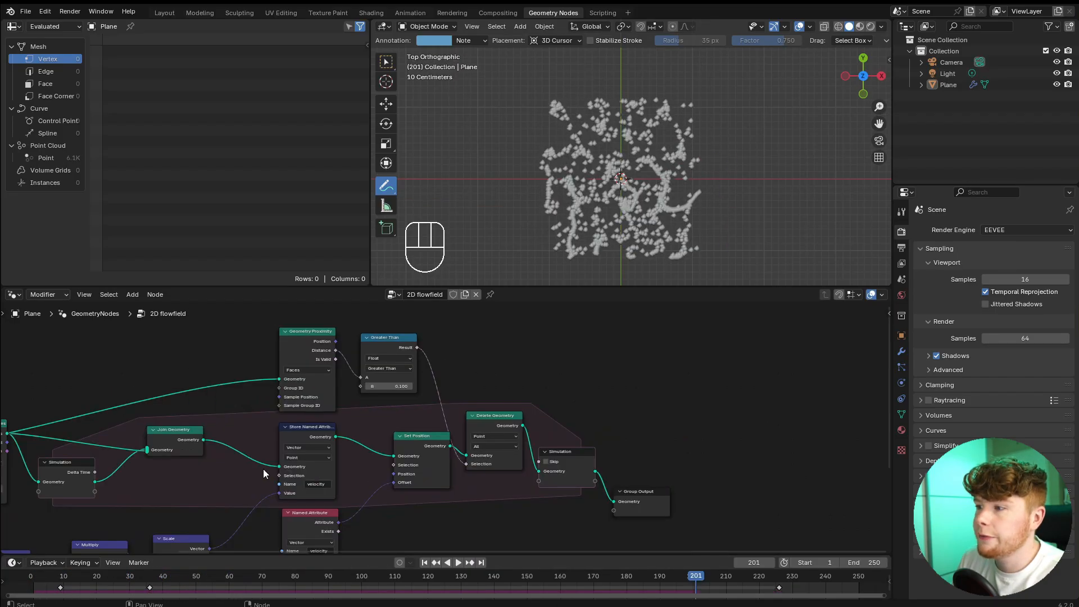
Mute the Join Geometry node inside the simulation zone.
middle_drag(255, 488, 517, 461)
scroll(549, 436, up, 5)
scroll(489, 394, up, 2)
click(480, 394)
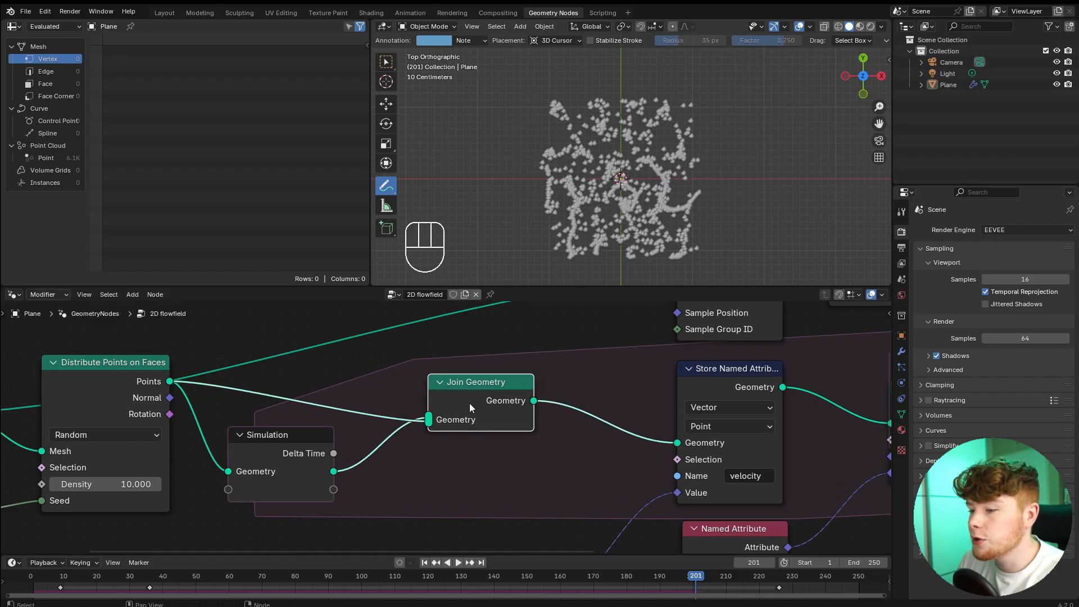
key(m)
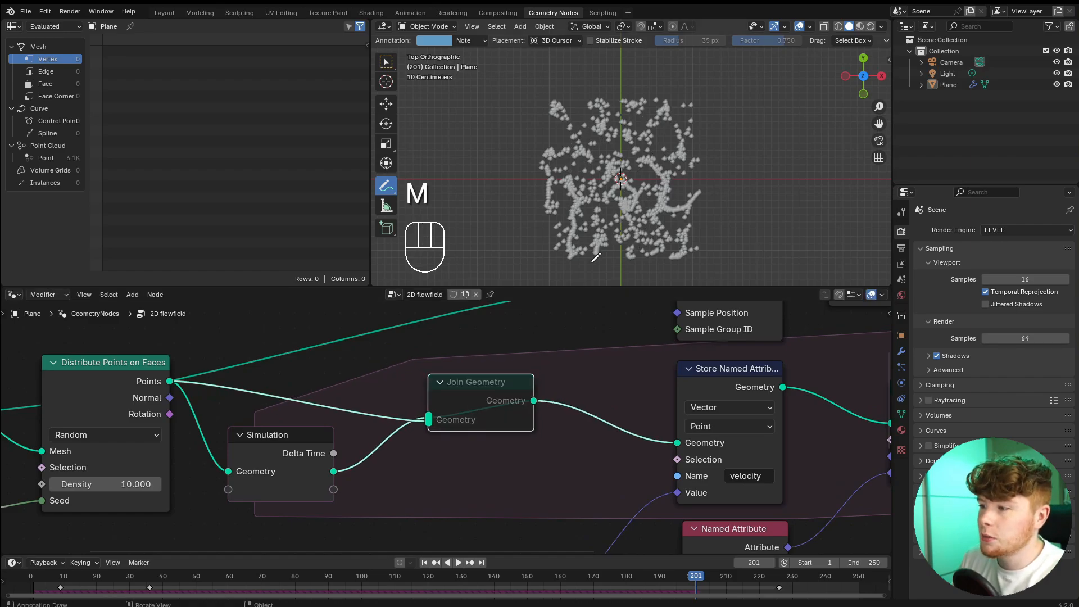
Replay the simulation from the start and annotate a curved trail extending from one of the moving points.
click(49, 571)
key(space)
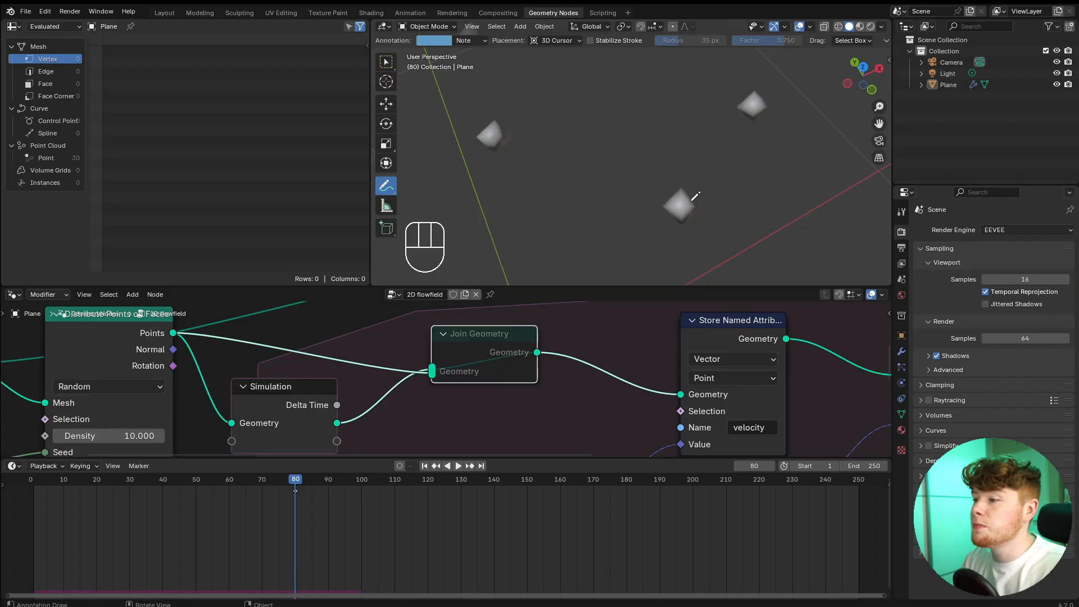
drag(695, 196, 686, 200)
drag(621, 153, 601, 92)
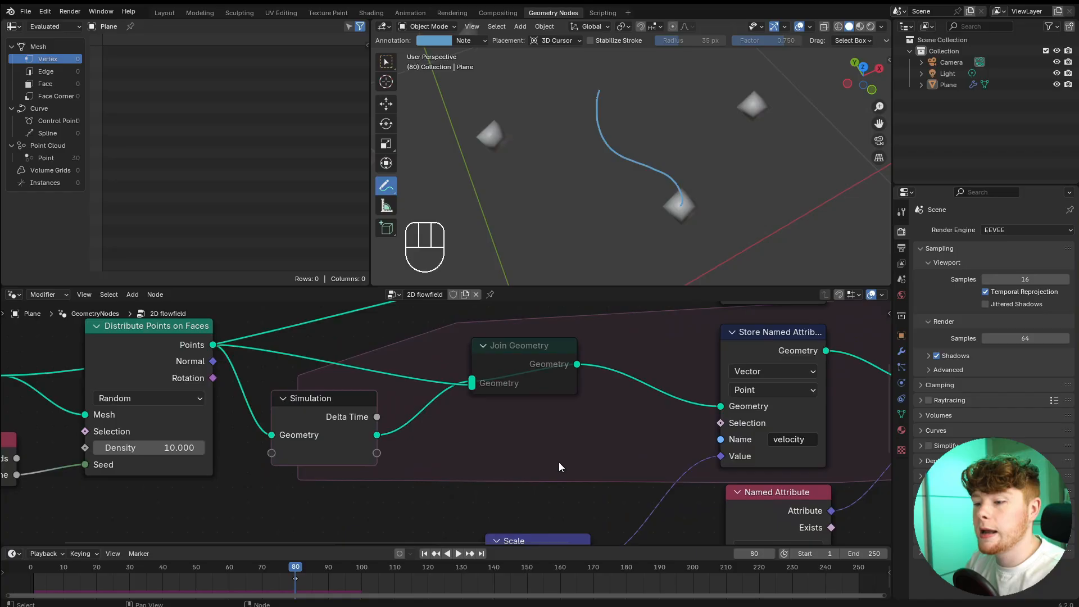
Add a second Geometry item to the simulation zone's Simulation State.
scroll(433, 462, up, 1)
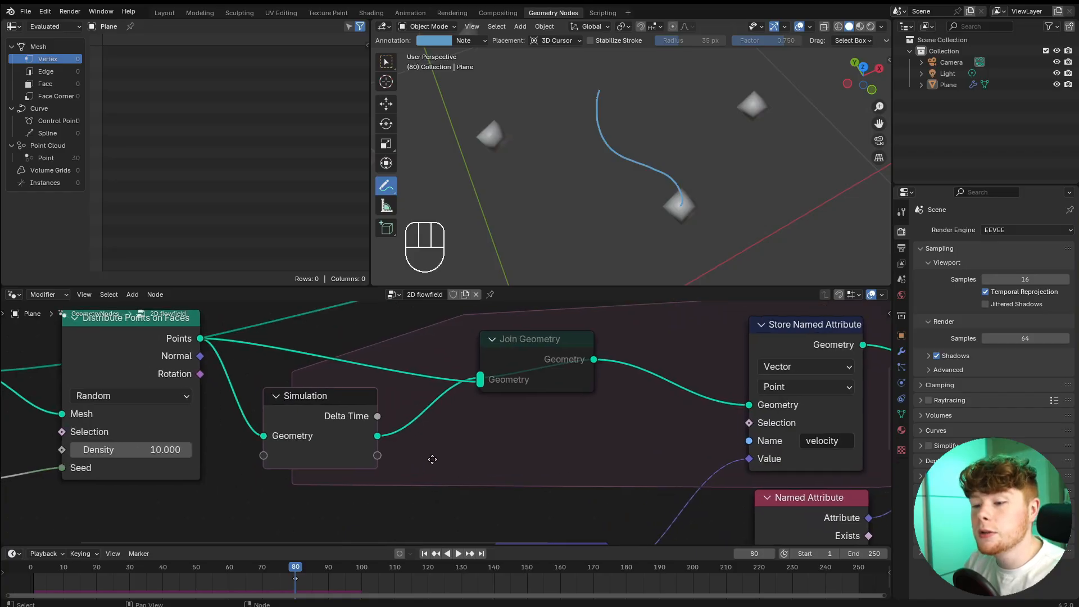
middle_drag(434, 458, 522, 438)
scroll(424, 399, up, 5)
drag(401, 389, 396, 385)
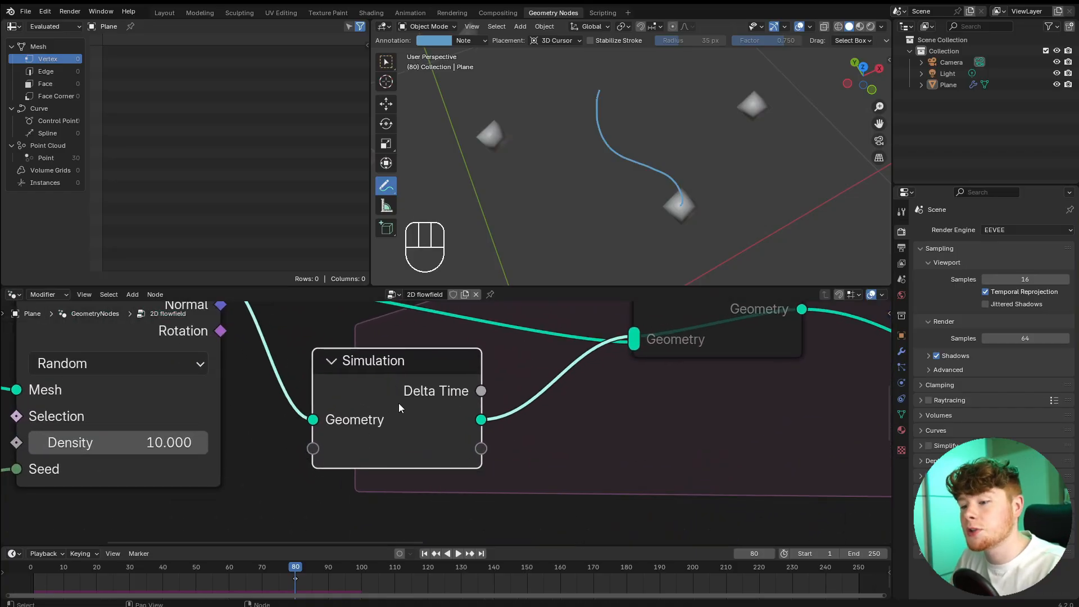
scroll(447, 421, down, 3)
middle_drag(542, 423, 478, 430)
click(478, 429)
key(n)
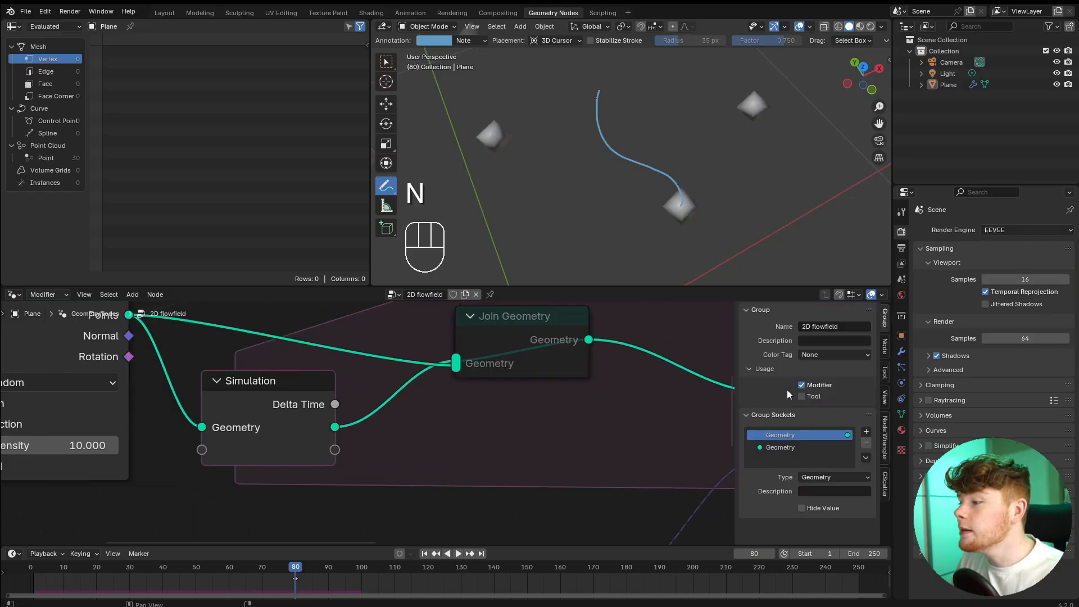
click(886, 347)
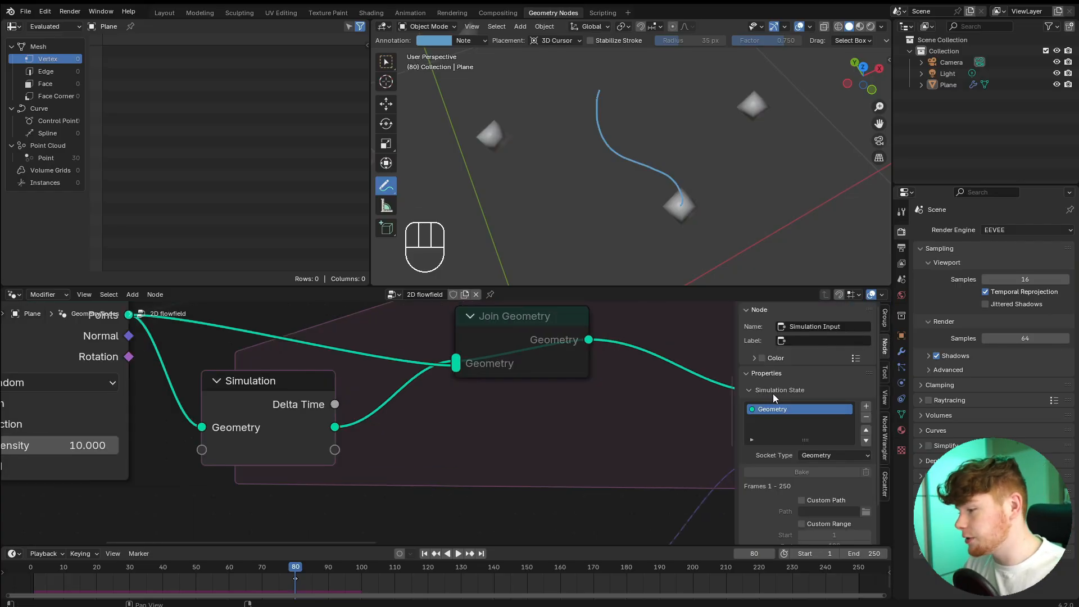
click(866, 407)
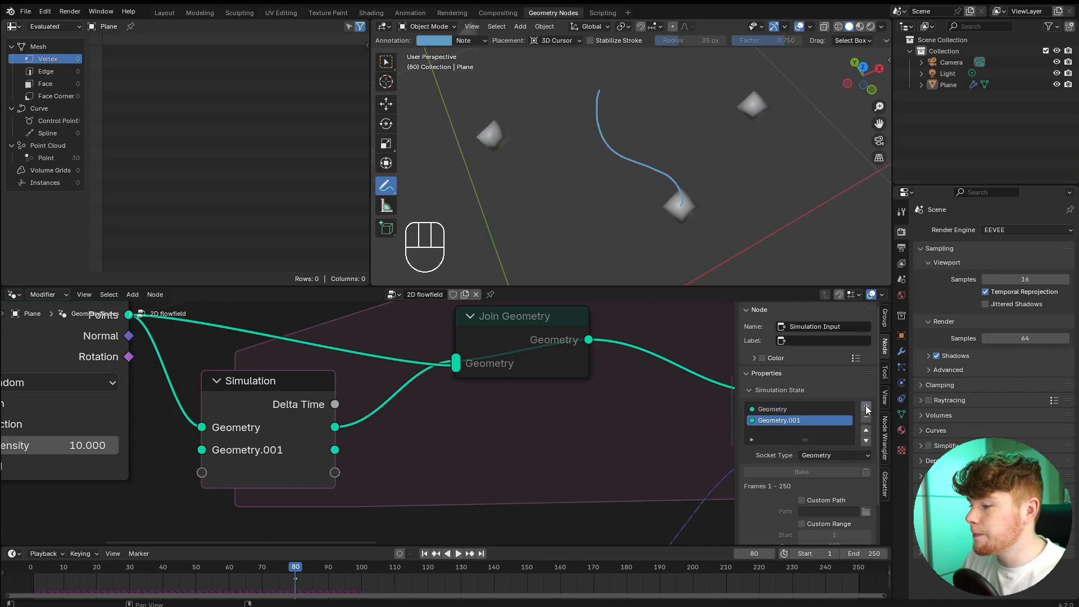
Rename the second Simulation State item to "joined points" and wire it straight through the zone to the simulation output.
click(767, 422)
click(778, 418)
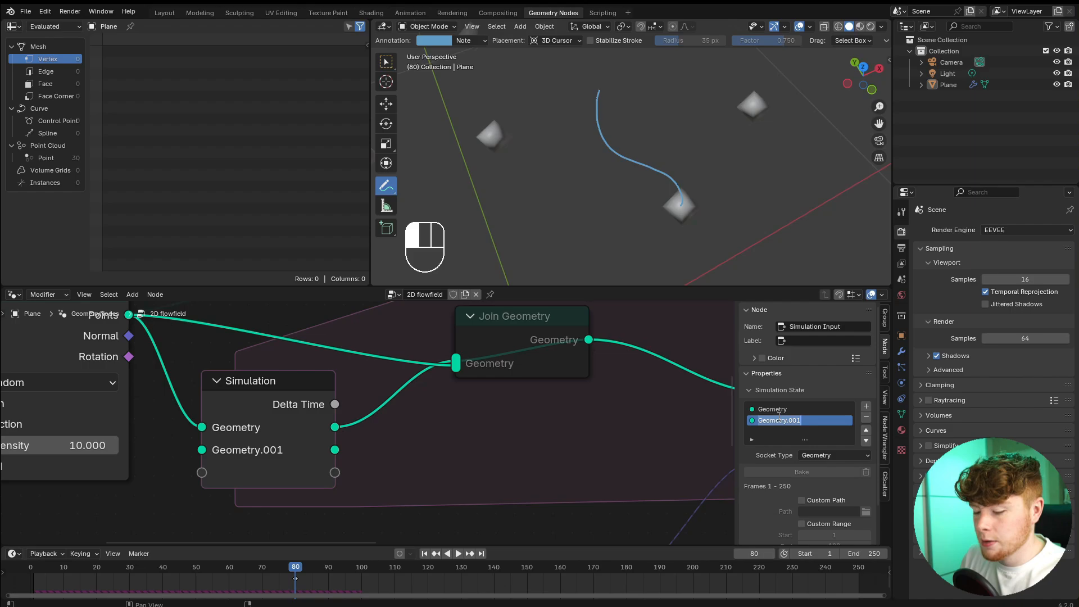
text(joined point)
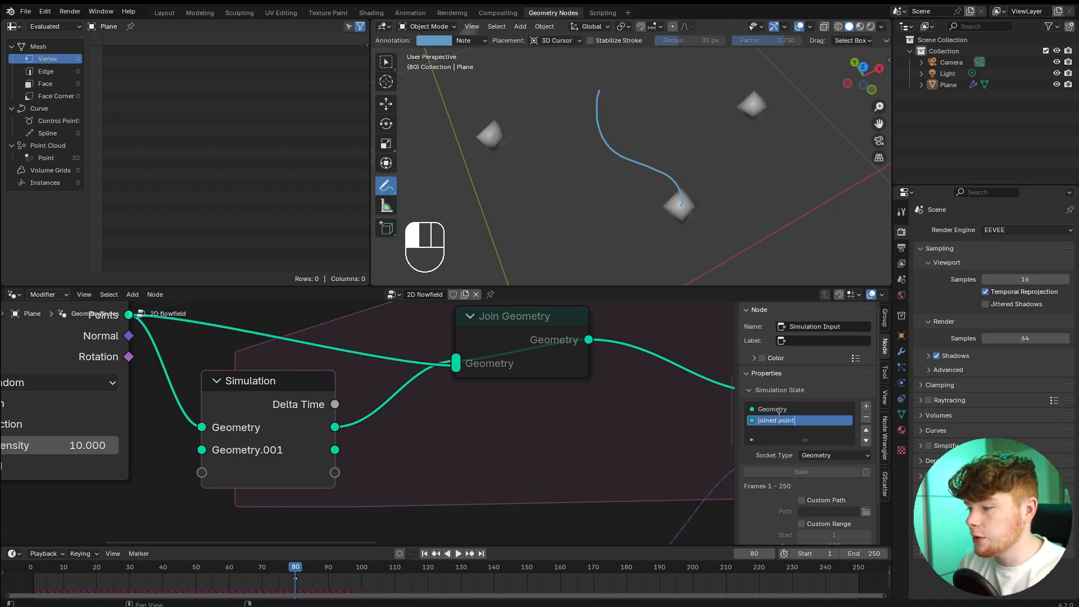
text(s)
key(Return)
scroll(427, 483, down, 3)
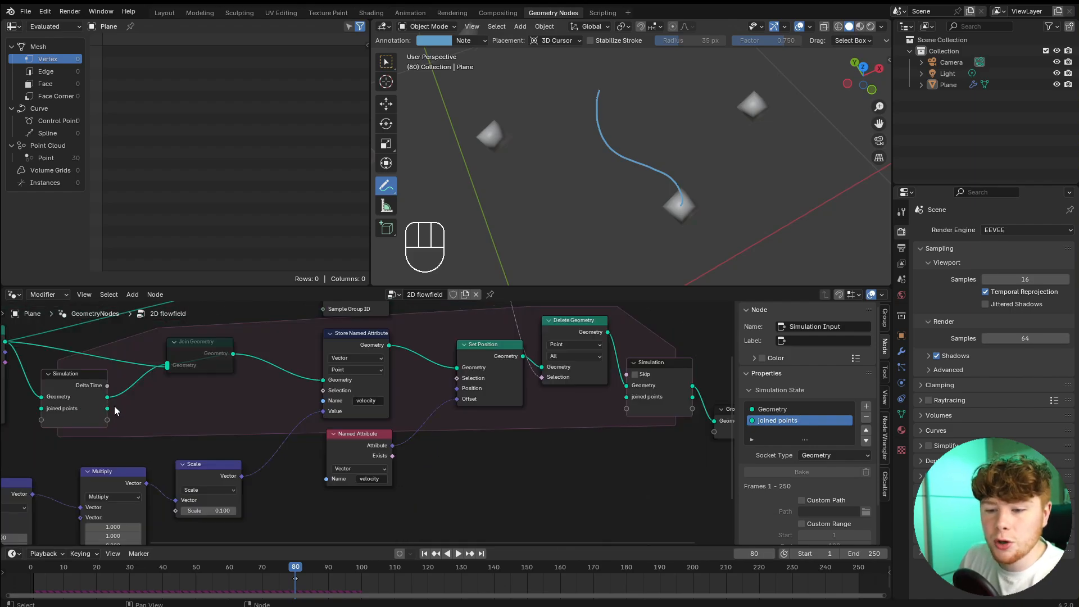
drag(108, 408, 627, 396)
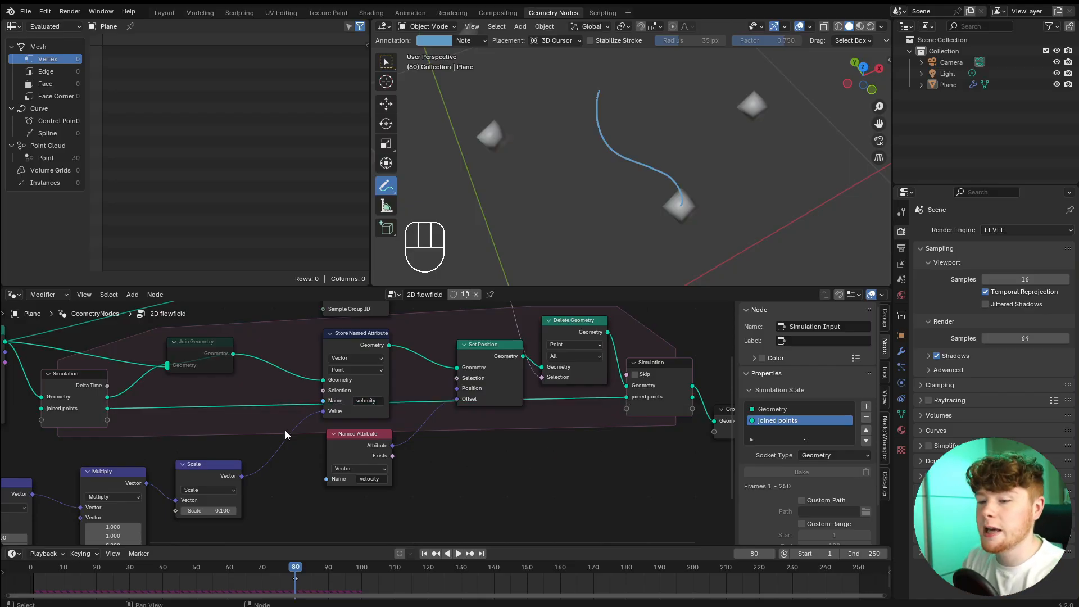
Insert a Join Geometry node on the joined points link and feed the simulation input's Geometry into it as well.
scroll(285, 435, up, 4)
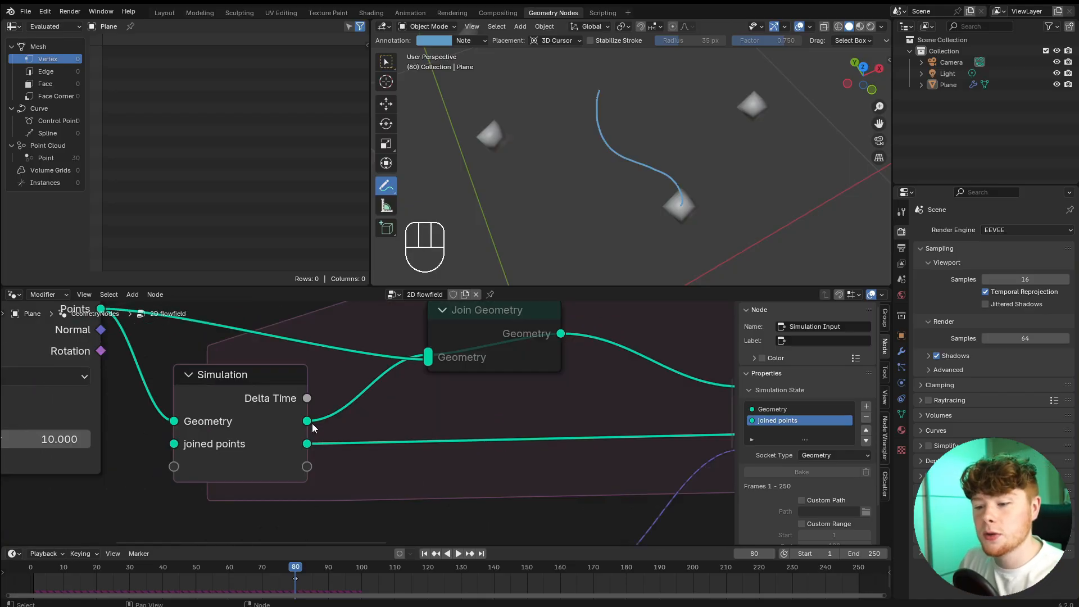
drag(308, 422, 436, 404)
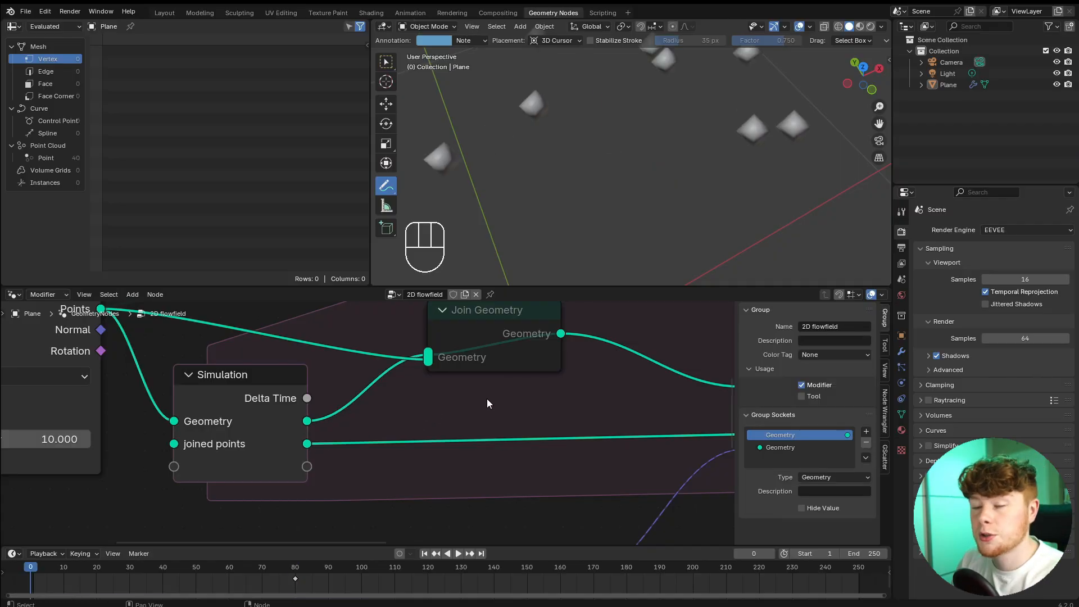
key(shift+a)
text(join)
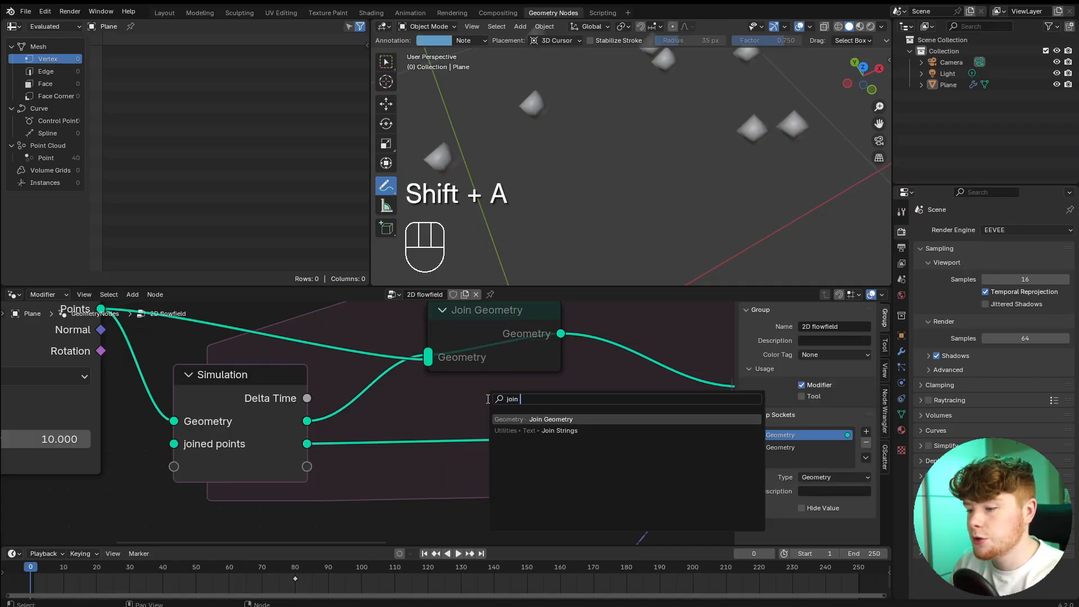
key(Return)
click(503, 413)
drag(306, 420, 437, 458)
Feed the Group Output from the simulation's joined points instead of its Geometry.
scroll(653, 413, down, 5)
scroll(346, 407, up, 3)
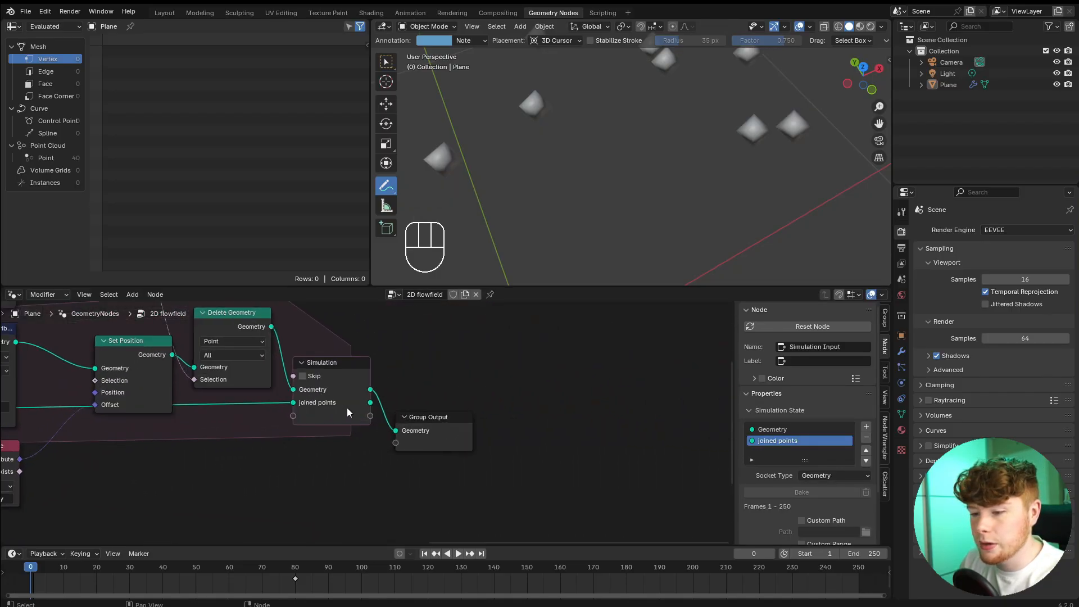
scroll(346, 407, up, 2)
drag(372, 394, 416, 435)
Play the simulation and examine the trails of points in the viewport.
key(space)
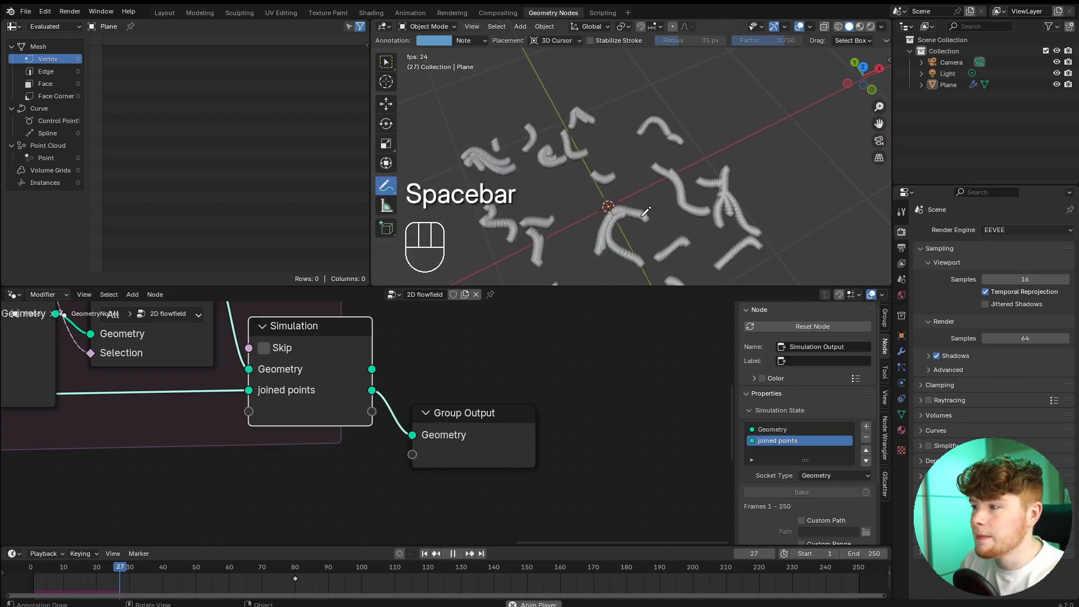
scroll(642, 216, up, 2)
middle_drag(642, 216, 610, 213)
shift+middle_drag(610, 213, 681, 180)
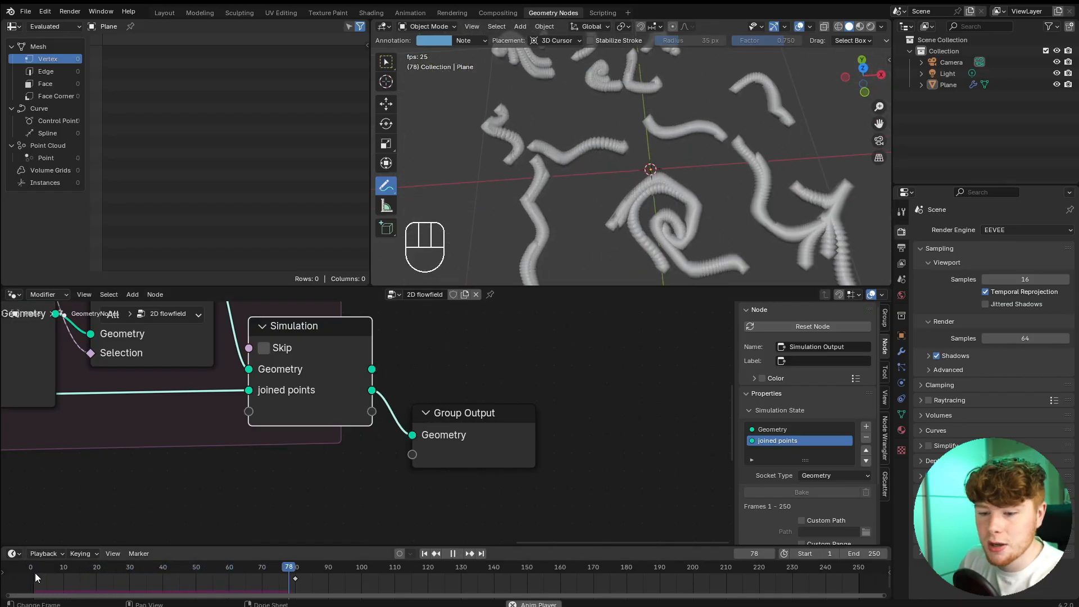
key(space)
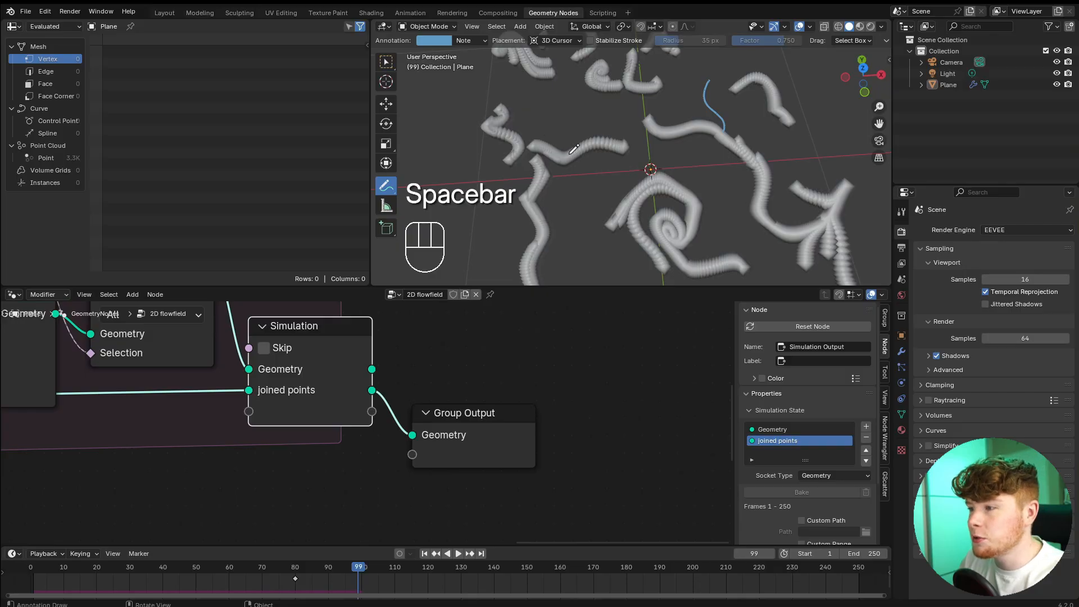
Move the Group Output further along and insert a Points to Curves node between the simulation's joined points and it.
scroll(482, 373, down, 1)
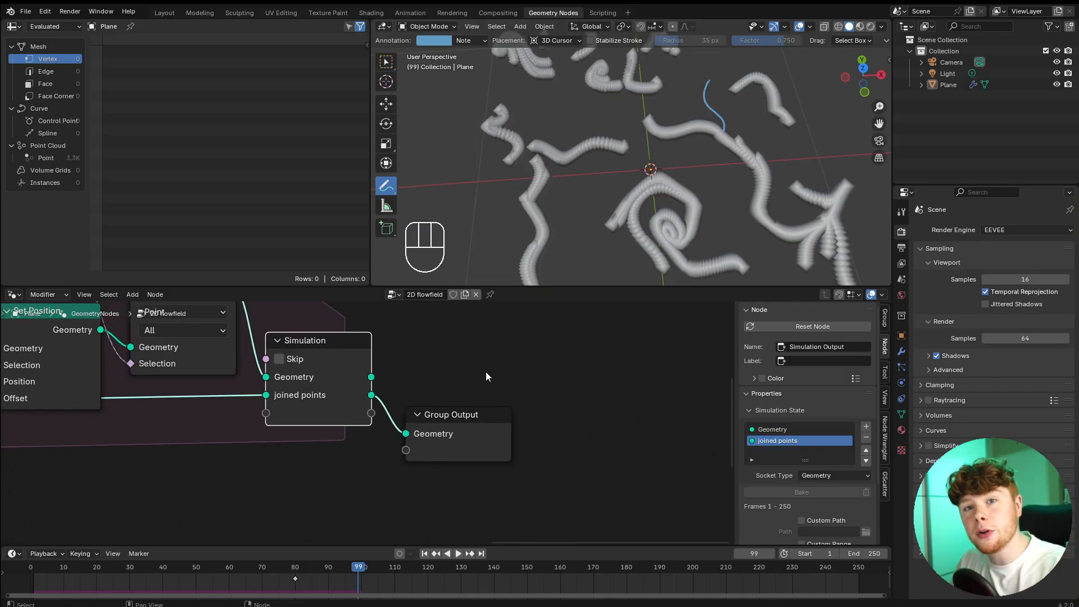
drag(472, 373, 482, 461)
scroll(484, 463, down, 5)
middle_drag(429, 462, 345, 461)
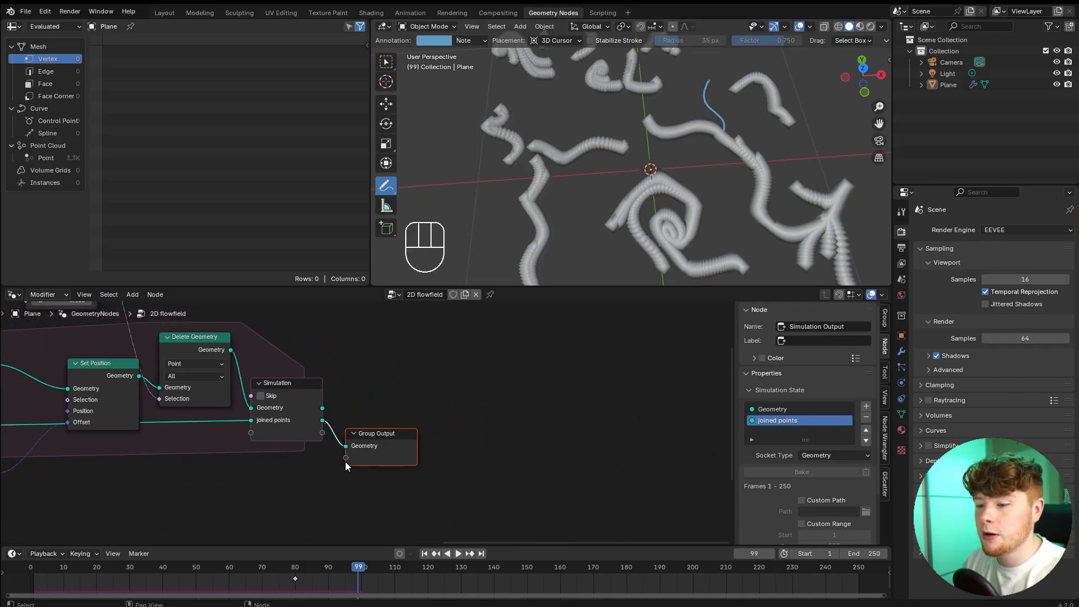
key(g)
click(571, 442)
click(466, 387)
key(shift+a)
text(points to curves)
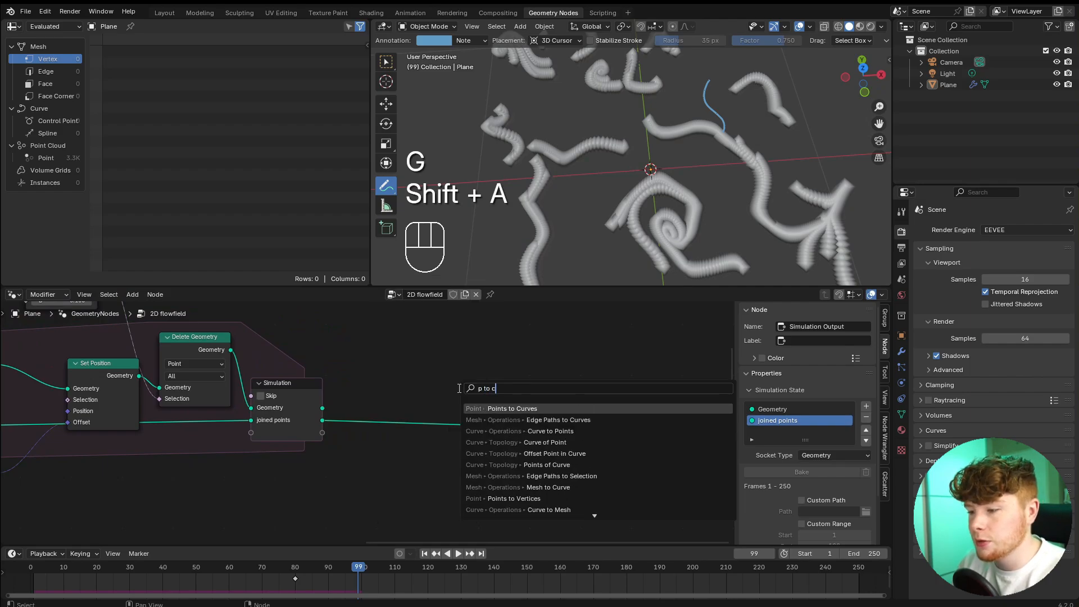
key(Return)
click(374, 384)
Inspect the curves generated by the Points to Curves node from several angles.
scroll(699, 151, down, 4)
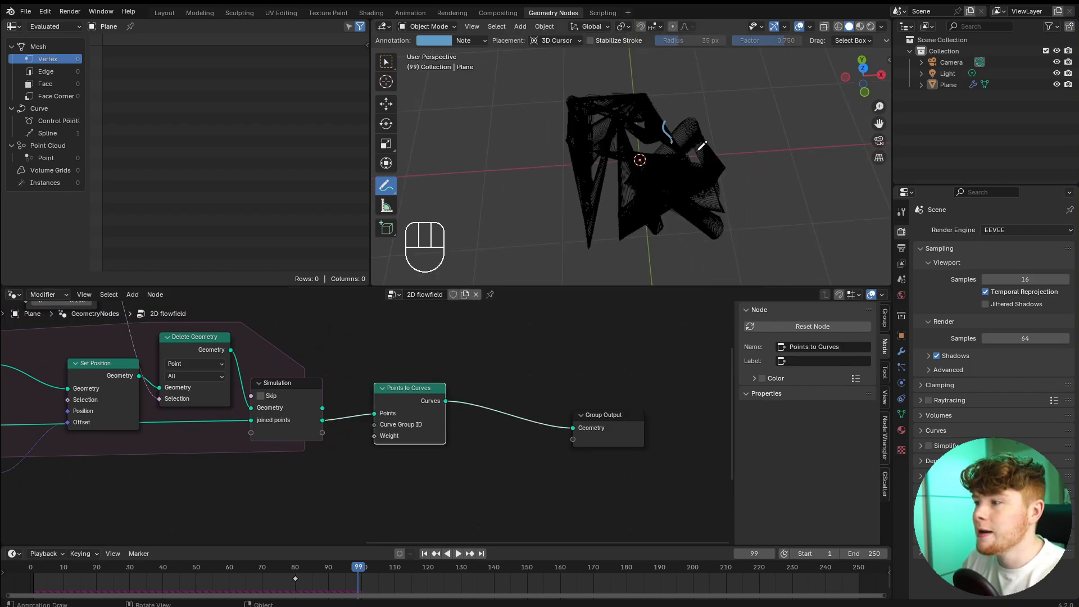
ctrl+drag(677, 128, 661, 125)
scroll(680, 198, up, 3)
mouse_move(677, 201)
middle_down()
mouse_move(700, 211)
mouse_move(704, 192)
middle_up()
scroll(704, 191, up, 1)
middle_drag(594, 213, 619, 190)
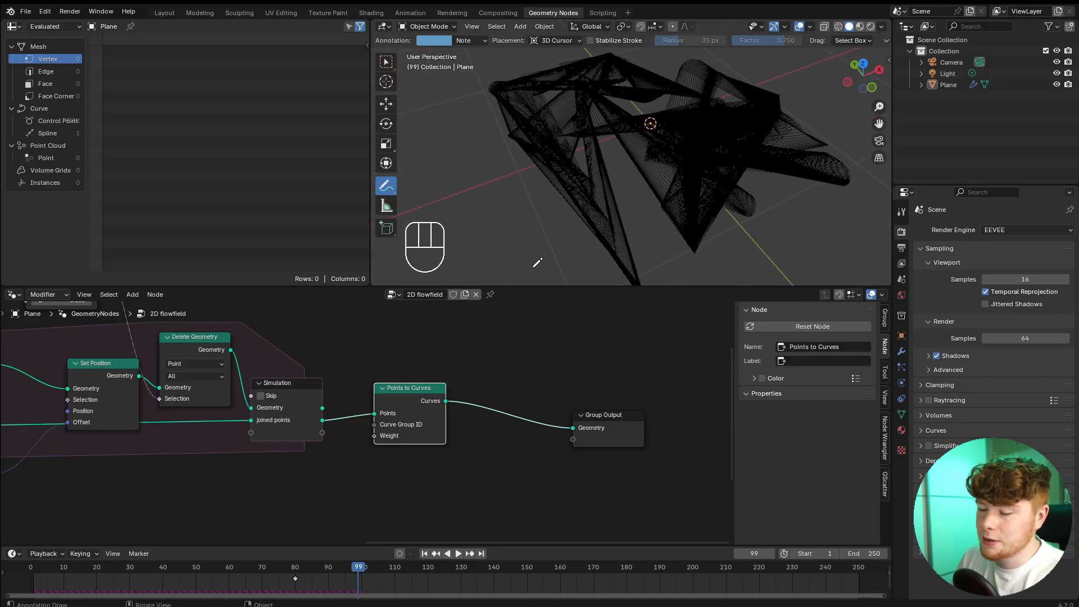
scroll(420, 397, up, 1)
scroll(420, 396, up, 1)
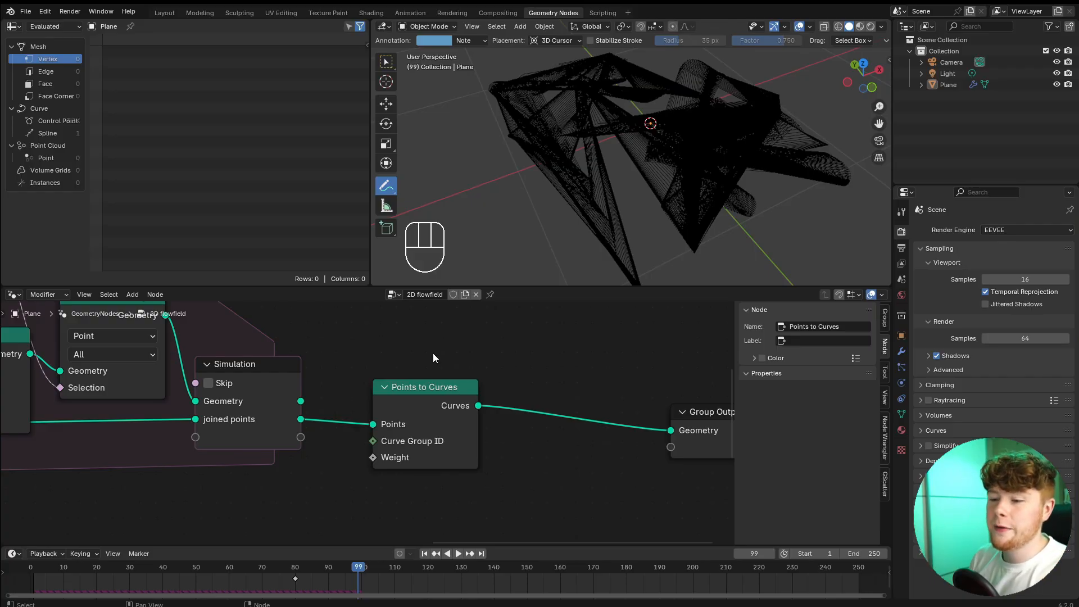
Mute the Points to Curves node and annotate a line along the length of two point trails.
click(420, 395)
key(m)
scroll(547, 191, up, 4)
mouse_move(587, 137)
middle_down()
mouse_move(547, 190)
mouse_move(615, 190)
middle_up()
scroll(616, 189, up, 3)
drag(508, 112, 596, 135)
scroll(731, 107, down, 3)
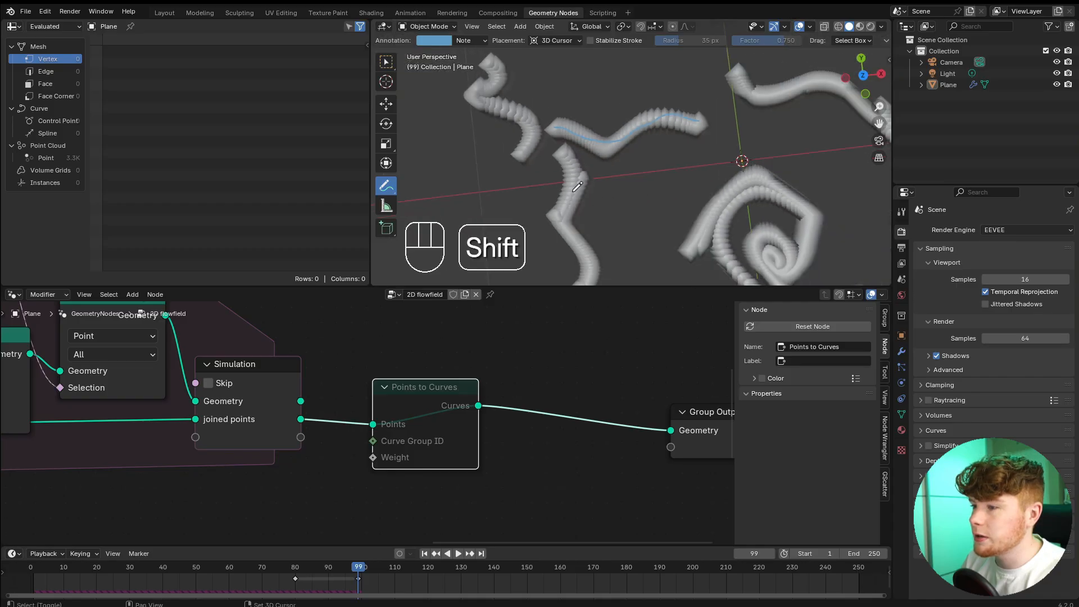
drag(525, 153, 530, 119)
drag(491, 75, 493, 61)
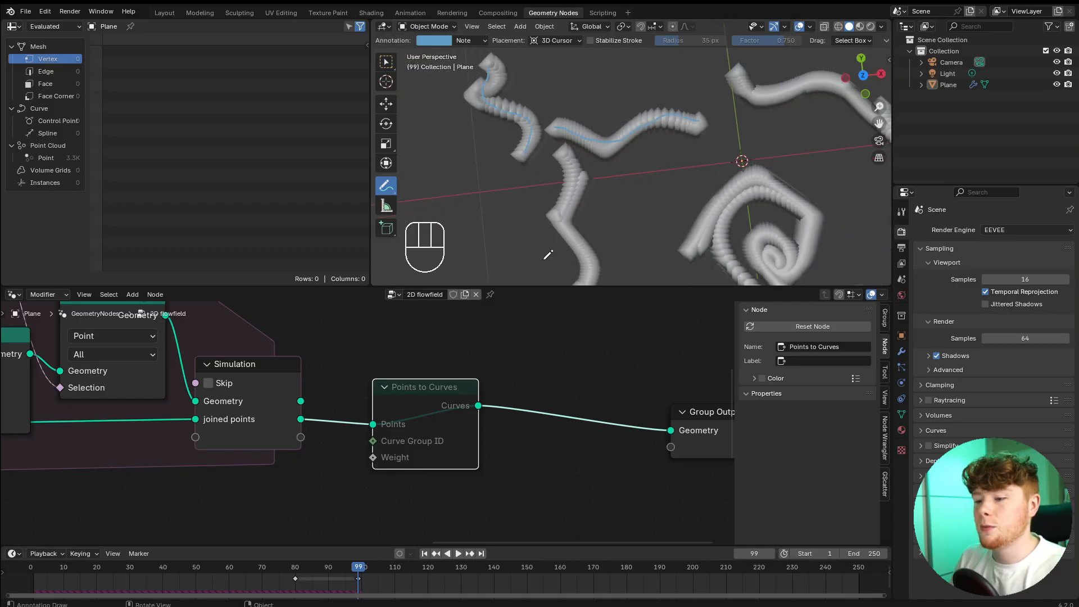
Annotate a loop around each of two neighbouring point trails to mark them as separate groups.
scroll(433, 393, up, 3)
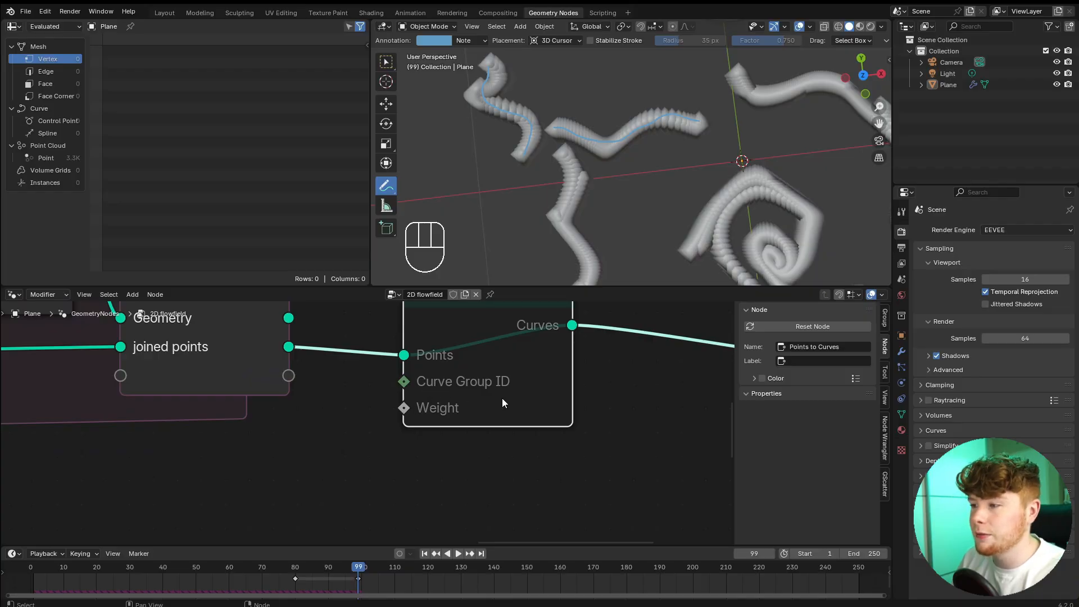
scroll(609, 180, up, 4)
mouse_move(464, 170)
mouse_down()
mouse_move(715, 158)
mouse_move(531, 85)
mouse_move(548, 186)
mouse_up()
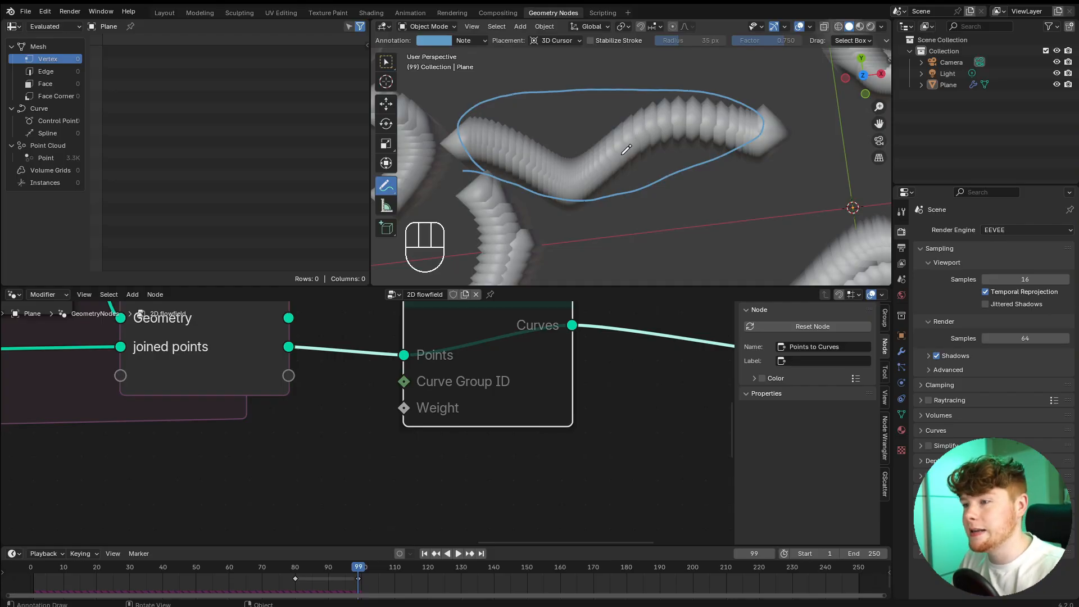
scroll(538, 198, down, 4)
shift+middle_drag(539, 198, 647, 230)
mouse_move(549, 110)
mouse_down()
mouse_move(560, 195)
mouse_move(616, 157)
mouse_move(550, 129)
mouse_up()
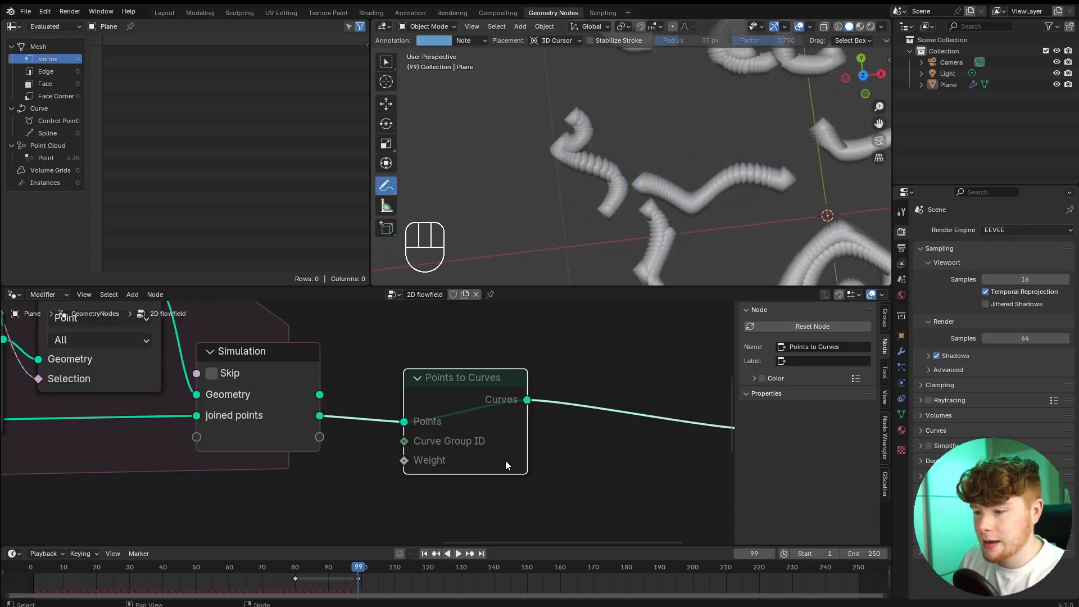
Unmute the Points to Curves node and connect a new ID node to its Curve Group ID.
middle_drag(505, 461, 579, 424)
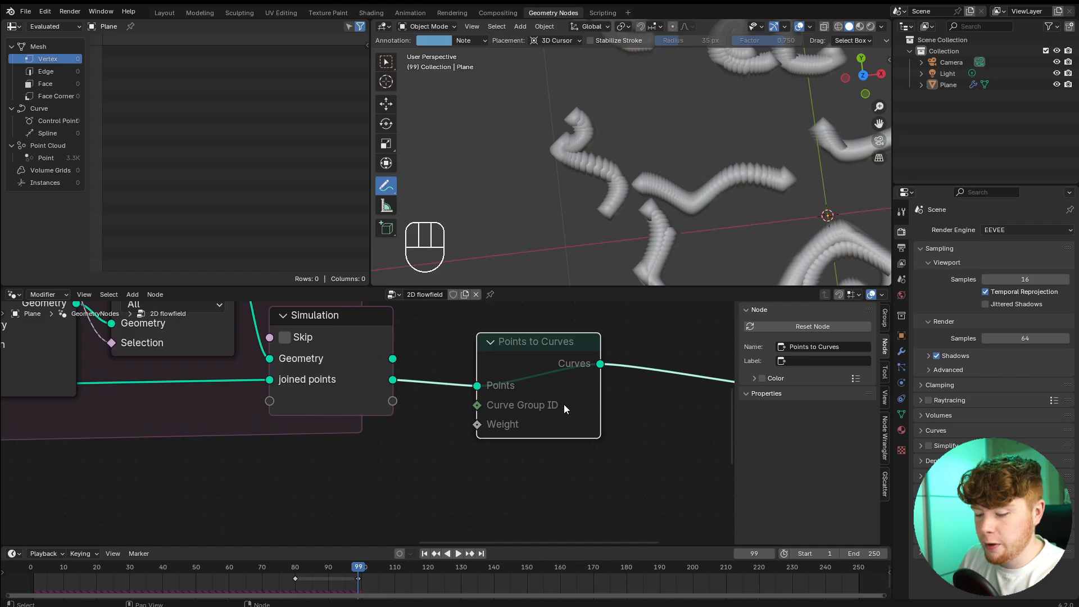
key(m)
key(shift+a)
text(id)
key(Return)
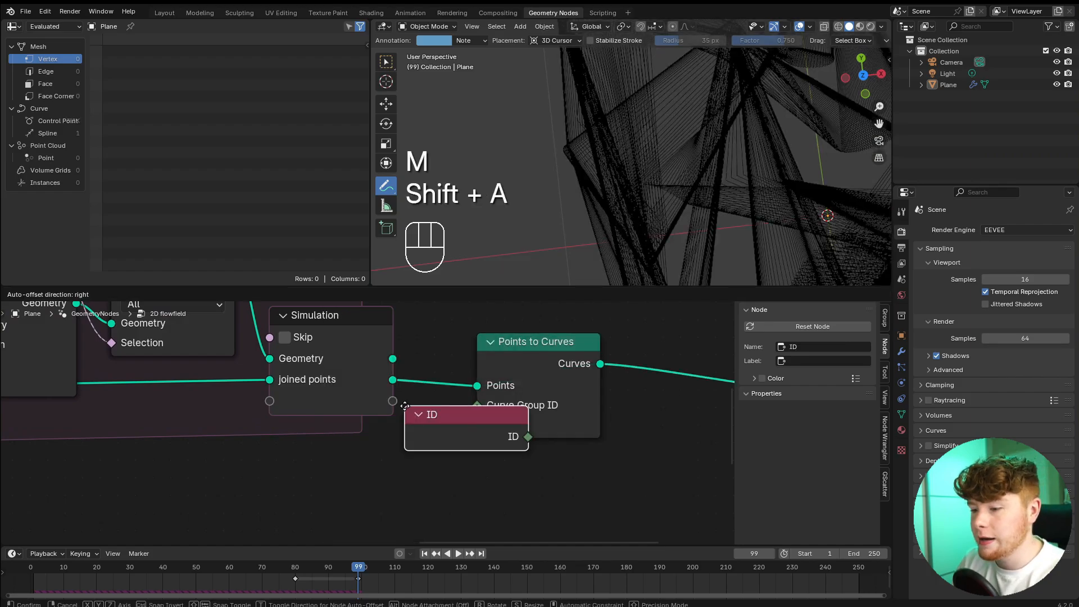
click(385, 435)
click(410, 419)
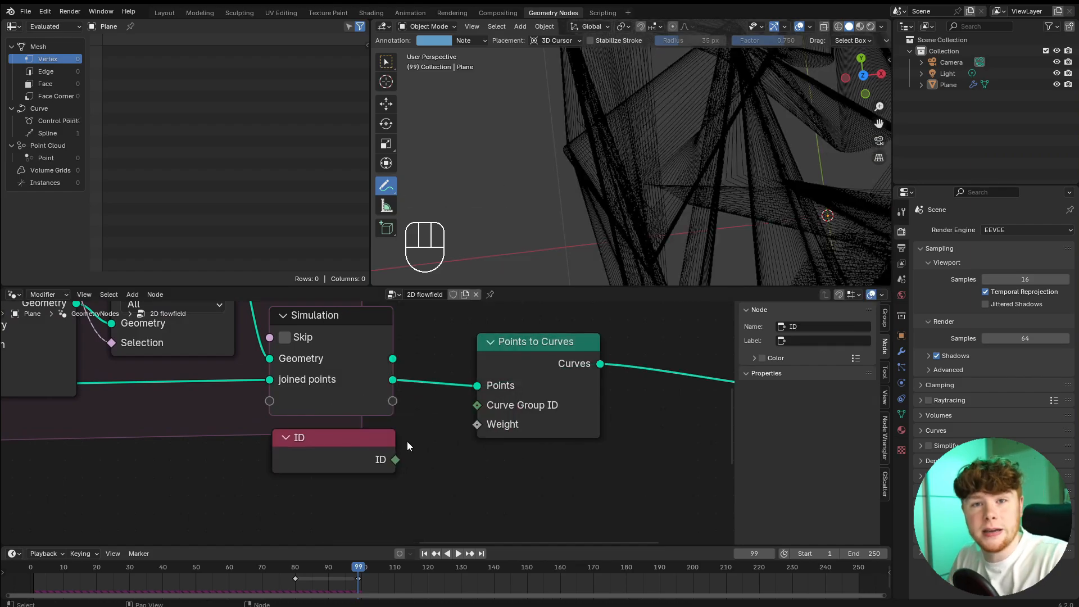
drag(396, 461, 412, 454)
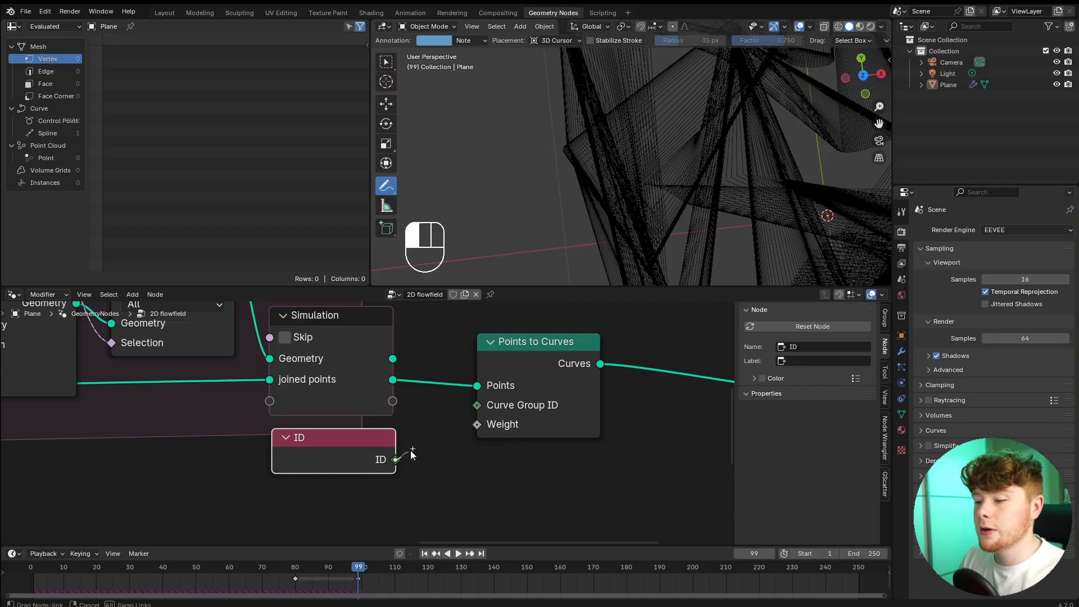
drag(467, 410, 469, 409)
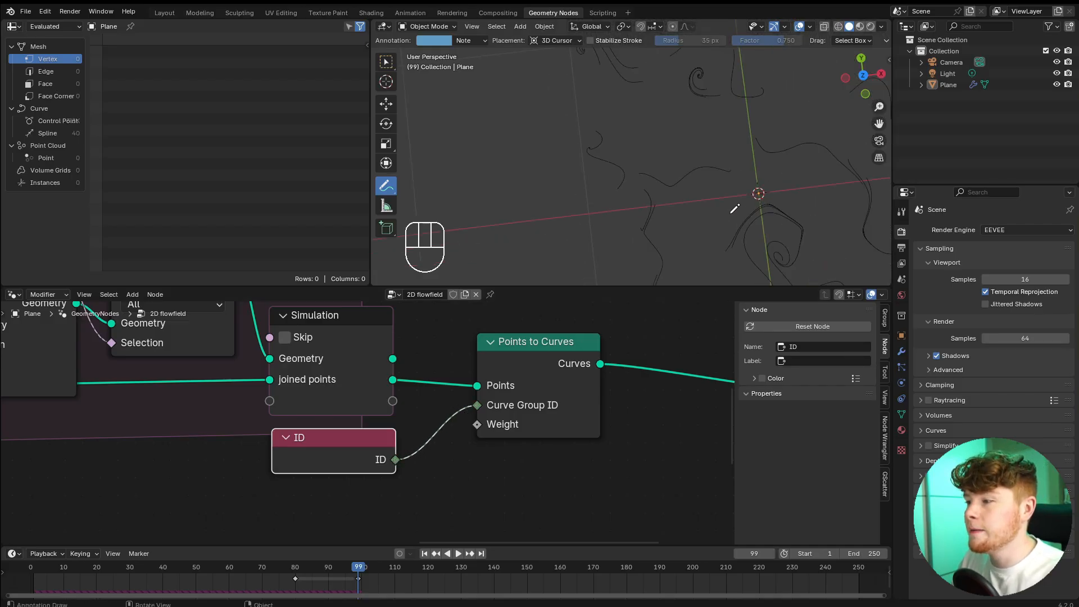
Replay the simulation from the start to check the curves grouped by ID.
key(shift+Left)
key(space)
shift+middle_drag(644, 183, 642, 134)
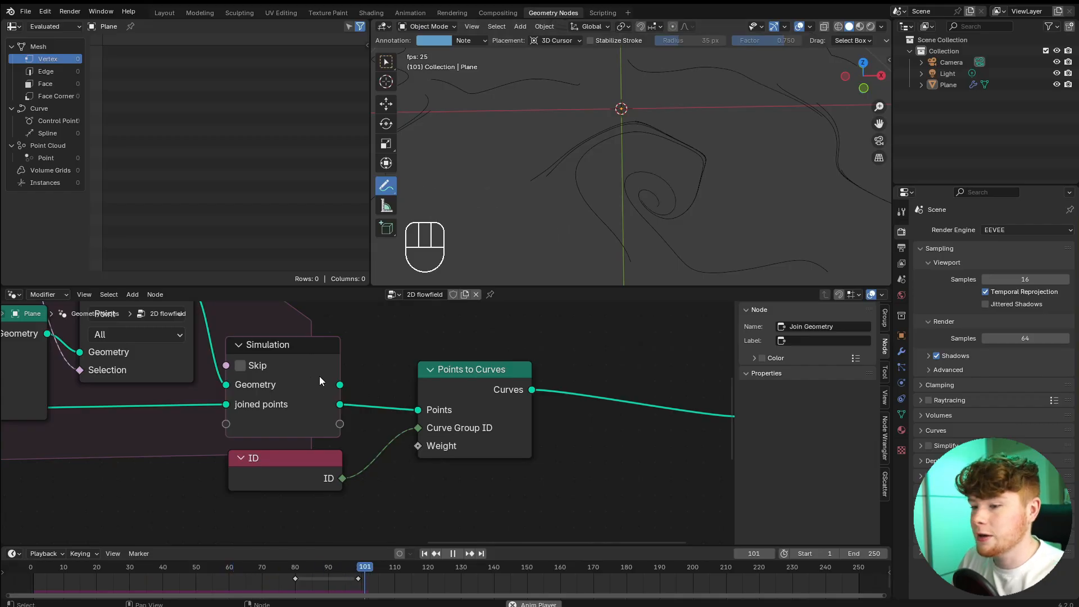
Stop playback and unmute the Join Geometry node that merges the distributed points with the simulation's Geometry.
scroll(319, 381, down, 7)
middle_drag(320, 382, 820, 407)
scroll(429, 388, up, 6)
key(space)
click(432, 365)
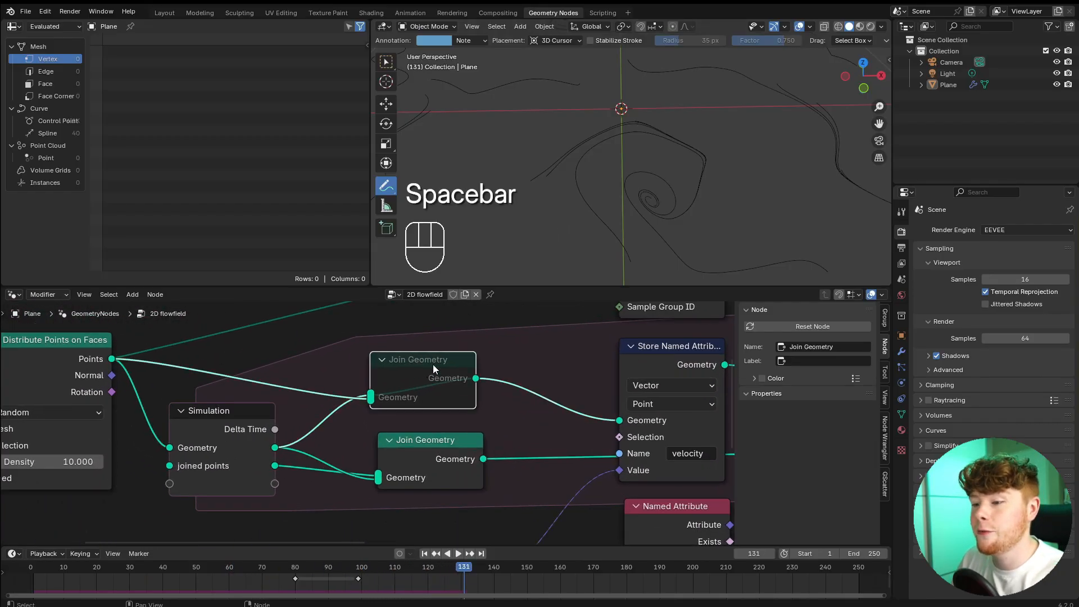
mouse_move(430, 373)
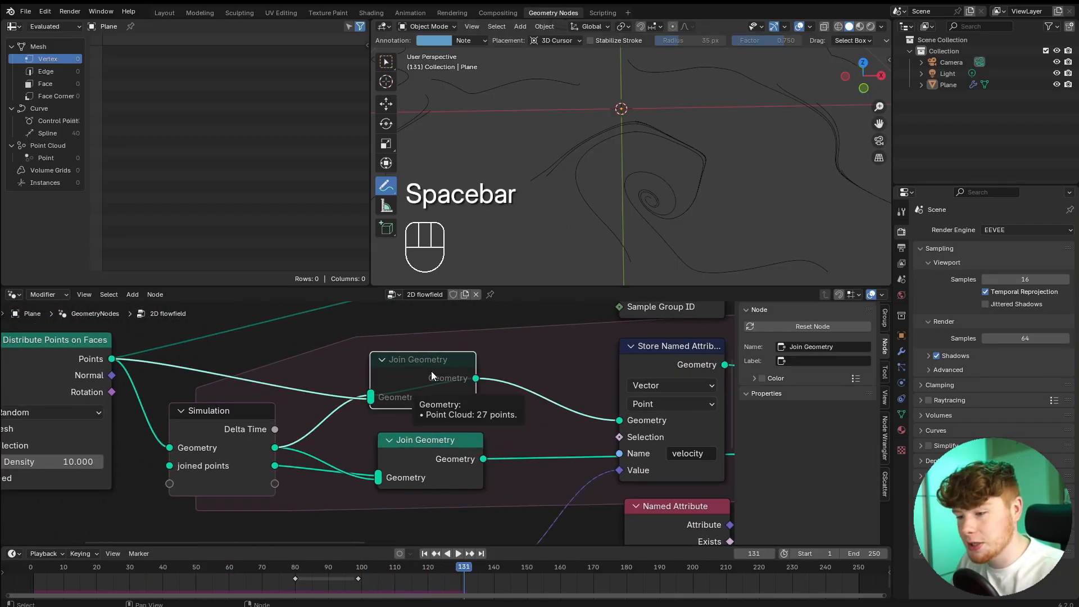
key(m)
Play the simulation and examine the flow field curves from several angles and close up.
key(space)
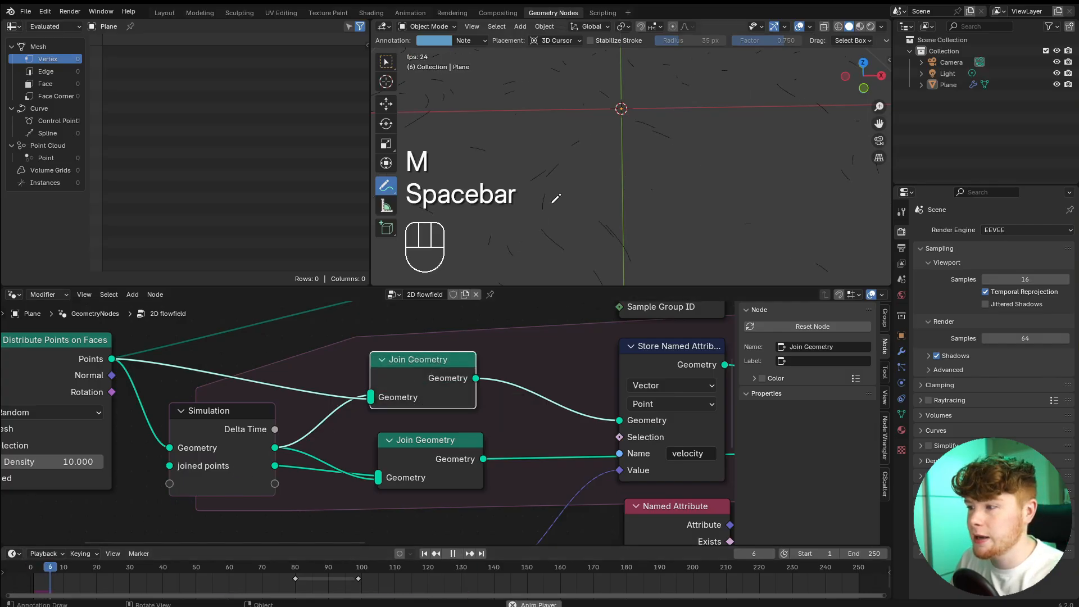
scroll(604, 124, down, 8)
middle_drag(603, 182, 649, 194)
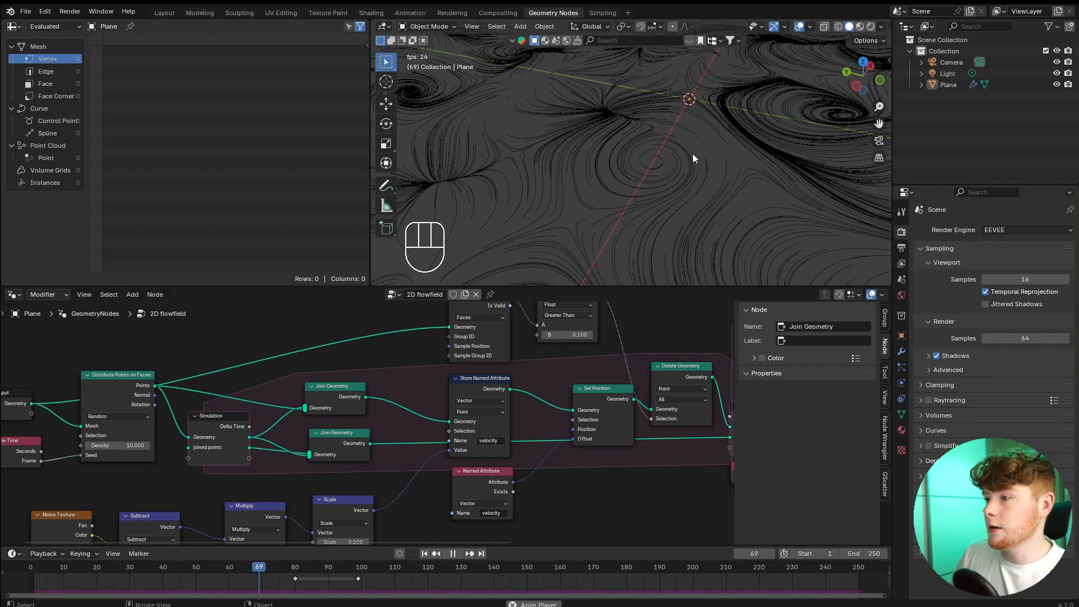
middle_drag(692, 157, 657, 198)
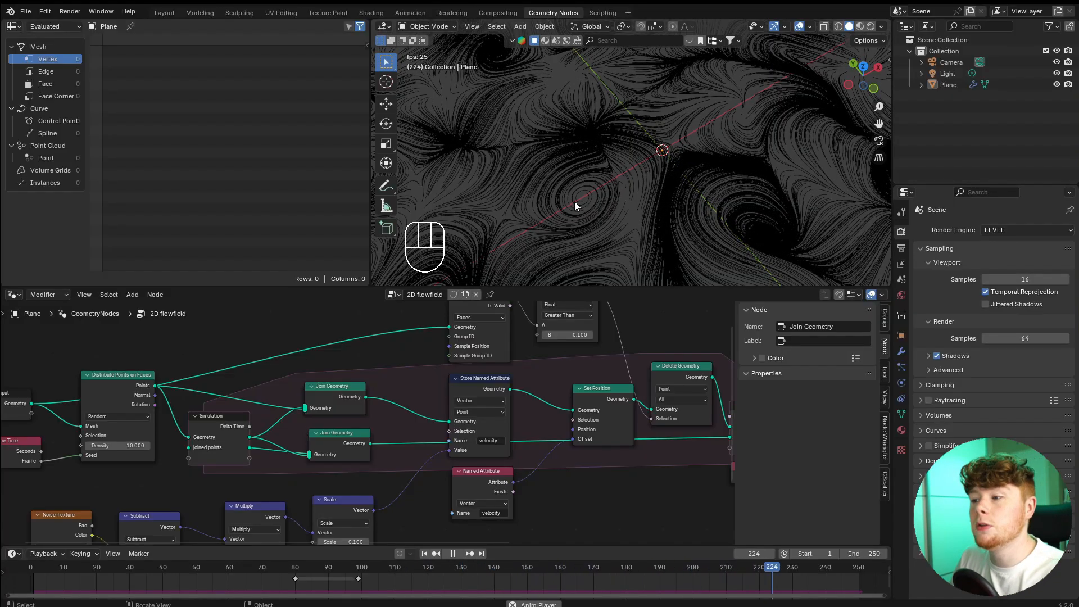
key(space)
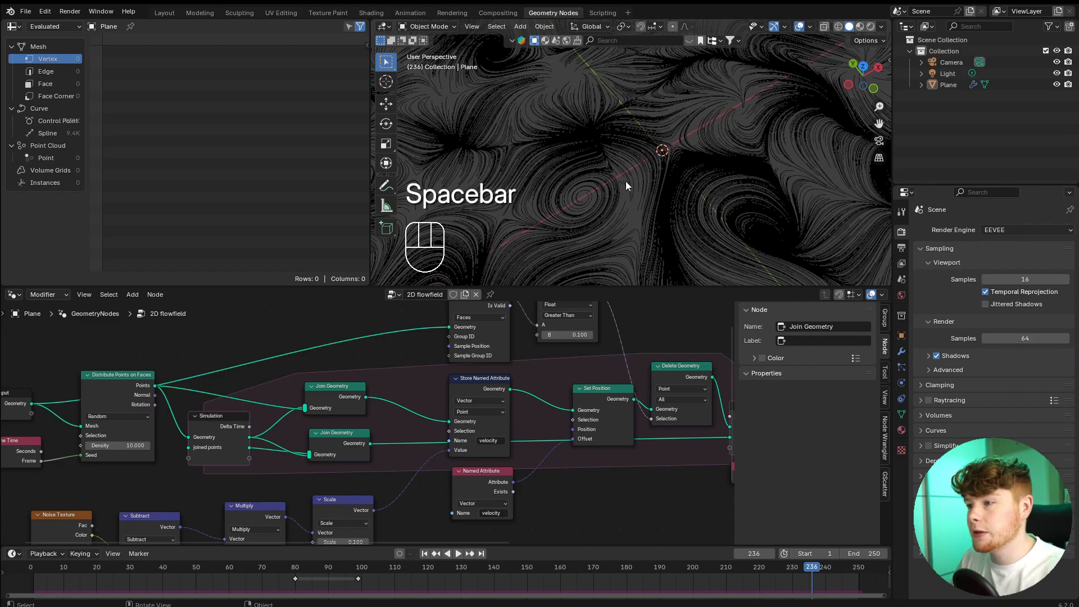
middle_drag(686, 146, 586, 215)
scroll(609, 217, up, 4)
key(space)
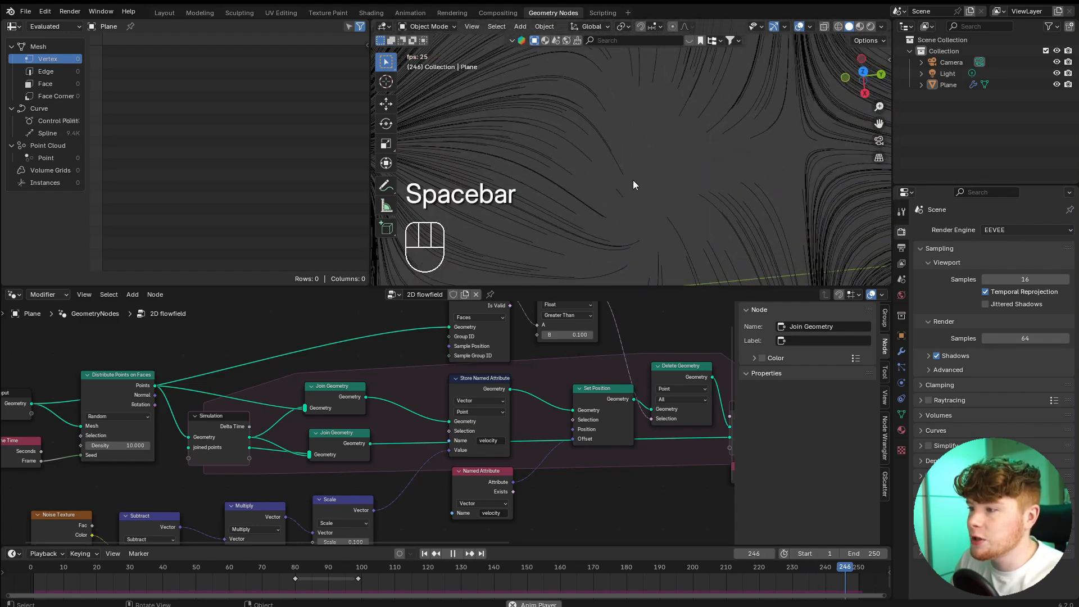
Replay the simulation to watch the curves form, and stop it partway through.
key(space)
key(space)
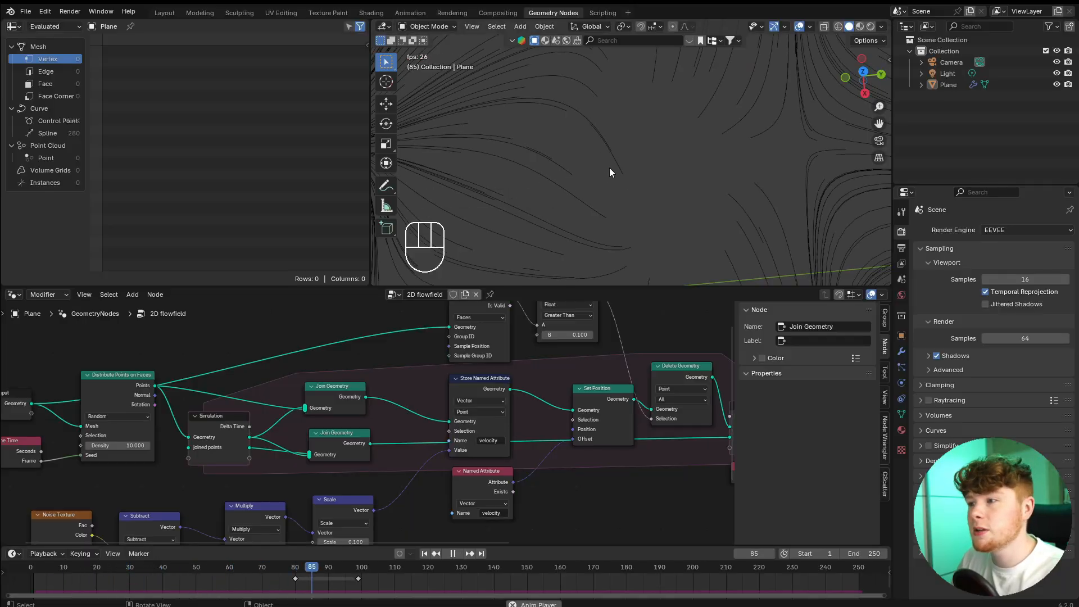
key(space)
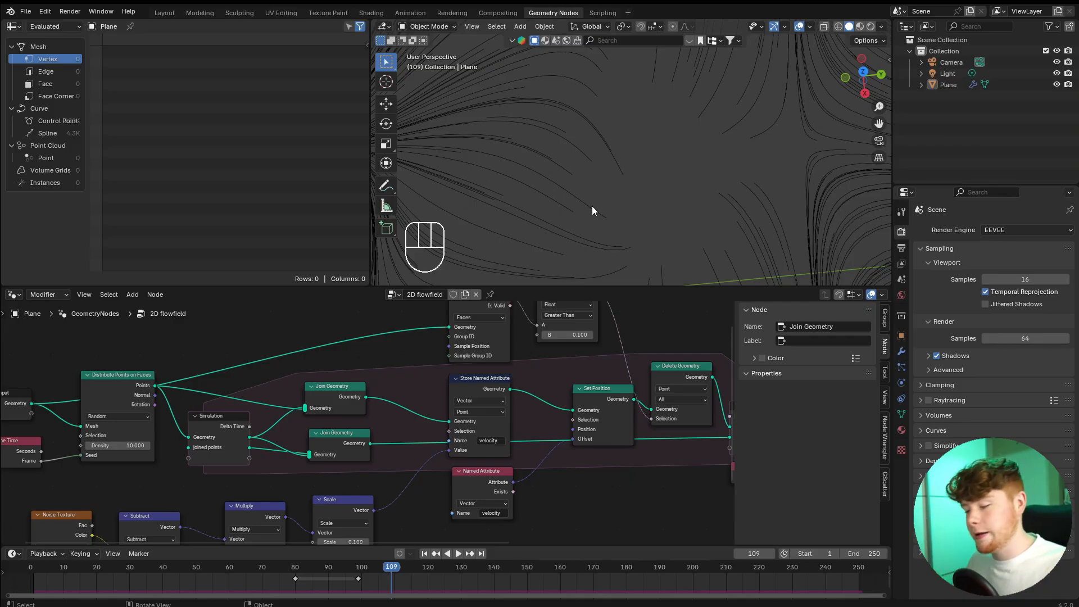
Insert a Store Named Attribute node on the link into the simulation output's joined points.
scroll(643, 478, down, 2)
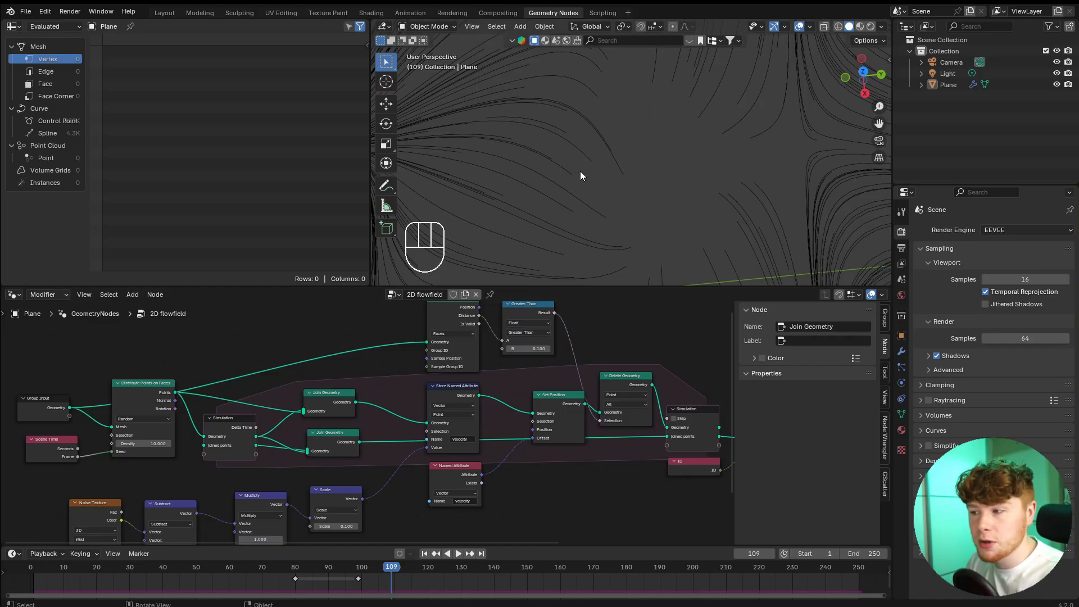
middle_drag(616, 447, 549, 437)
key(shift+a)
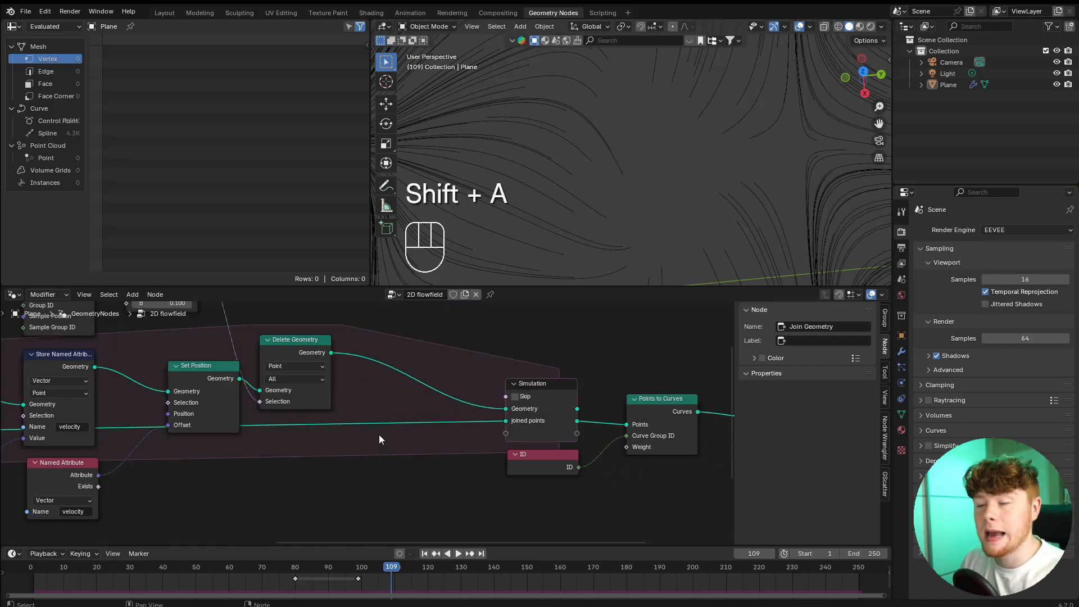
scroll(393, 437, up, 2)
key(shift+a)
text(sto)
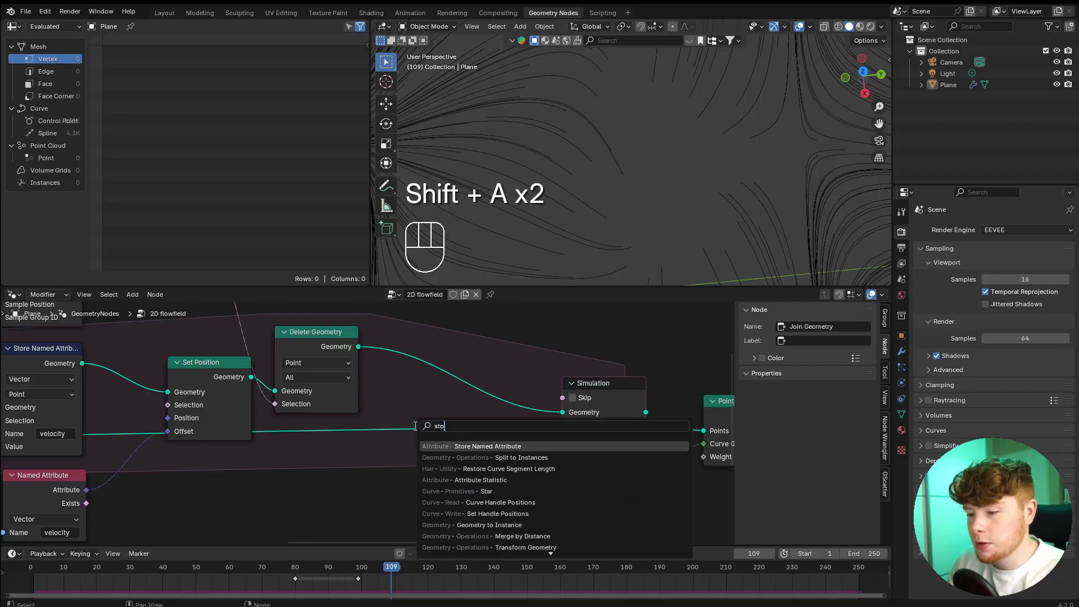
key(Return)
click(414, 426)
Set the new Store Named Attribute node to Integer and name its attribute "Age".
scroll(433, 396, up, 3)
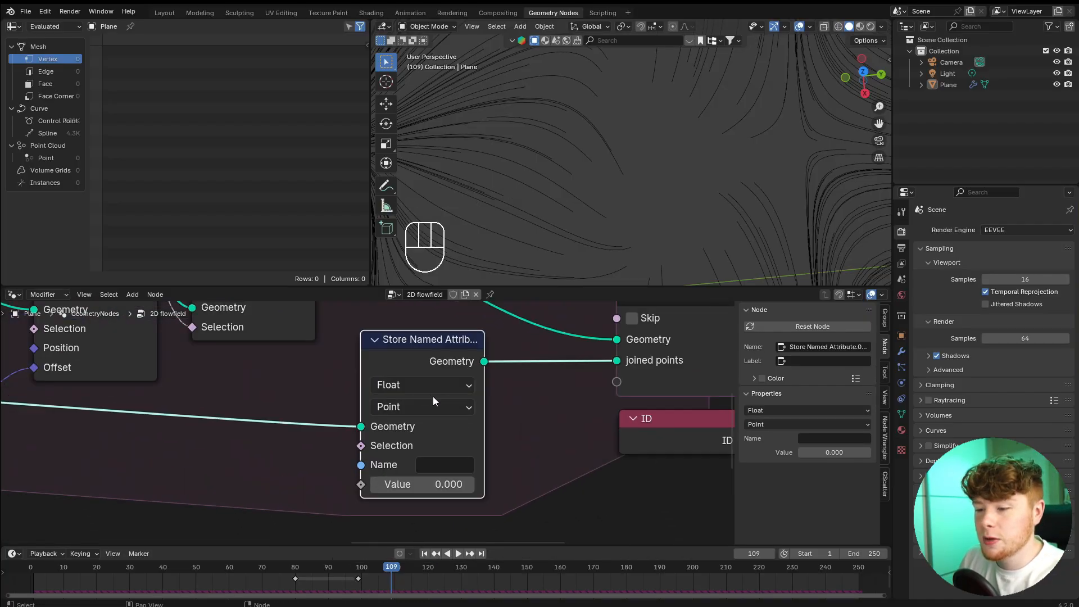
click(417, 385)
click(397, 210)
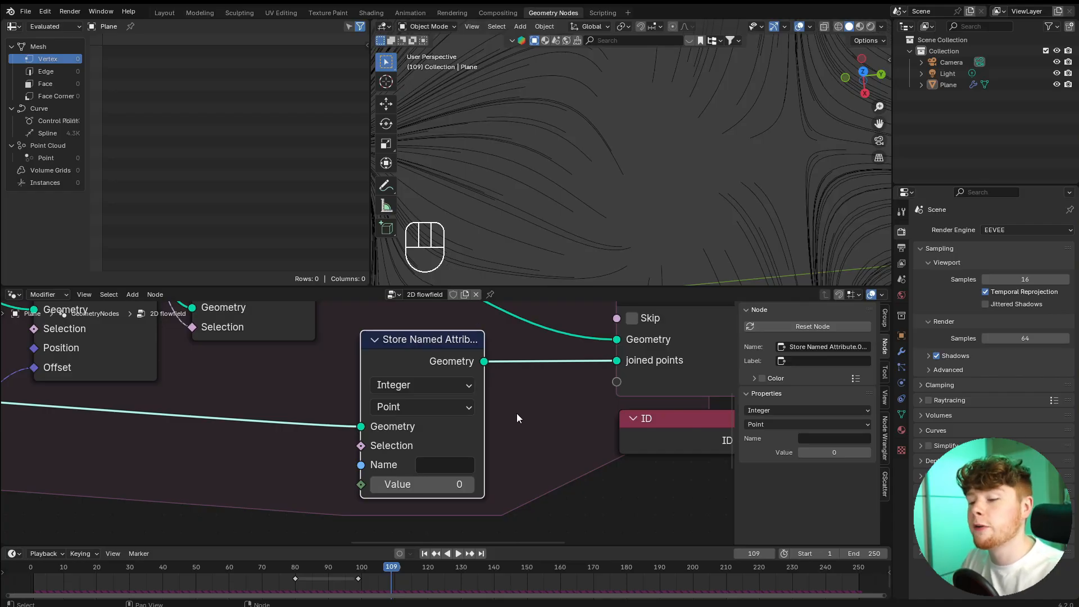
scroll(531, 470, up, 2)
click(457, 454)
text(Age)
key(Return)
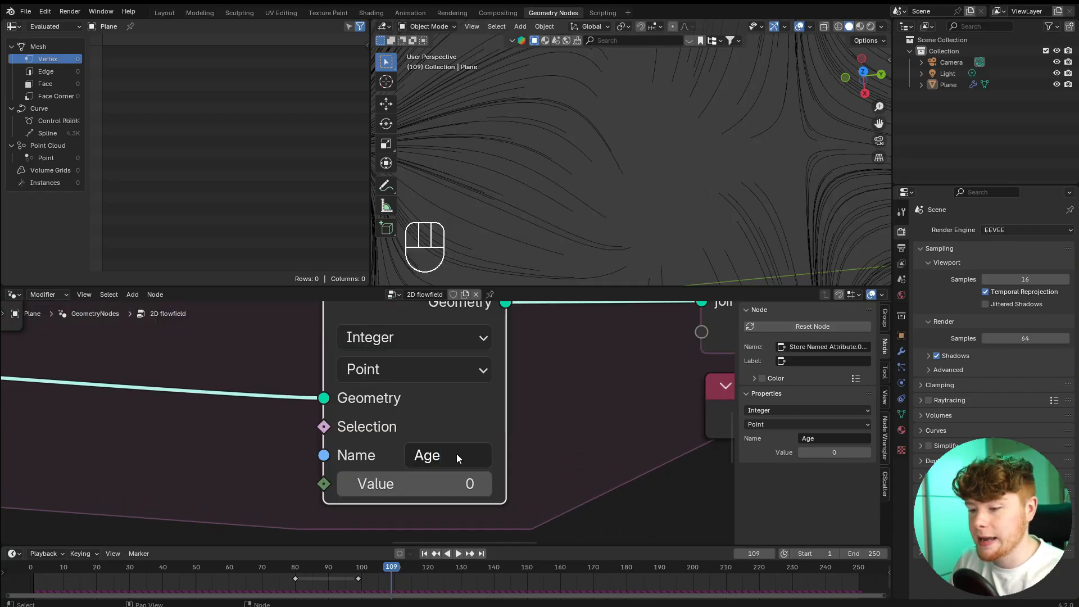
scroll(456, 453, down, 2)
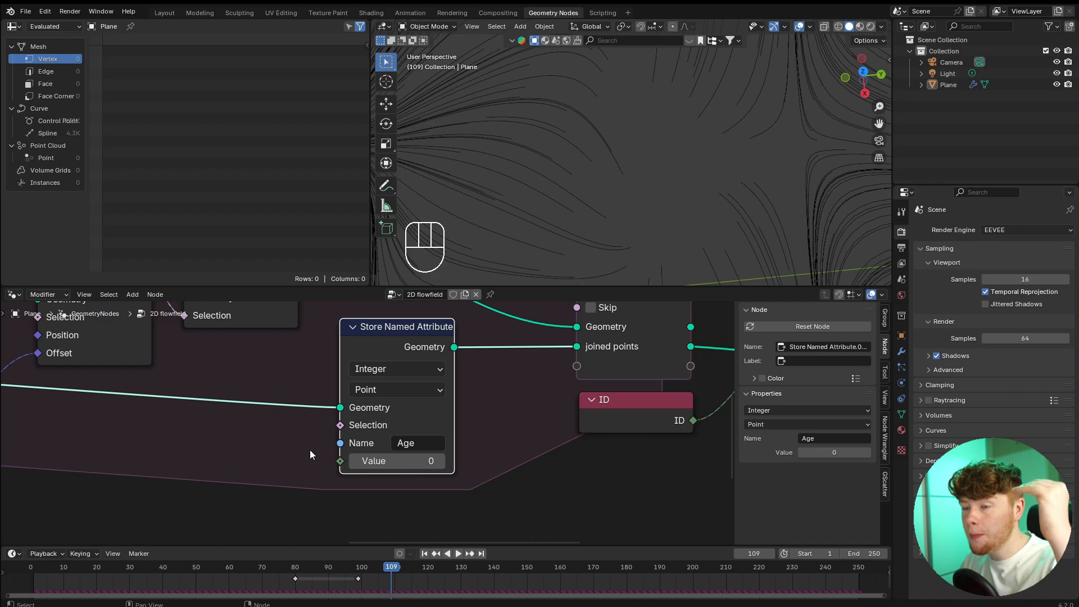
Add a Named Attribute node that reads the Integer attribute "Age" beside the Age Store Named Attribute node.
middle_drag(288, 467, 326, 462)
scroll(300, 418, down, 5)
middle_drag(299, 420, 348, 425)
scroll(351, 427, up, 5)
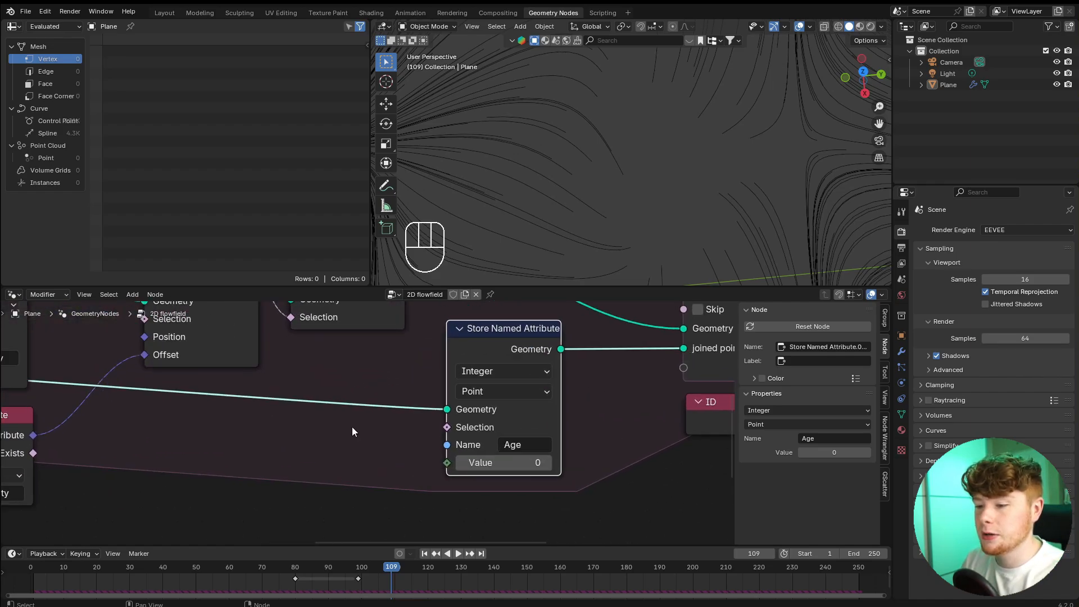
key(shift+a)
text(named)
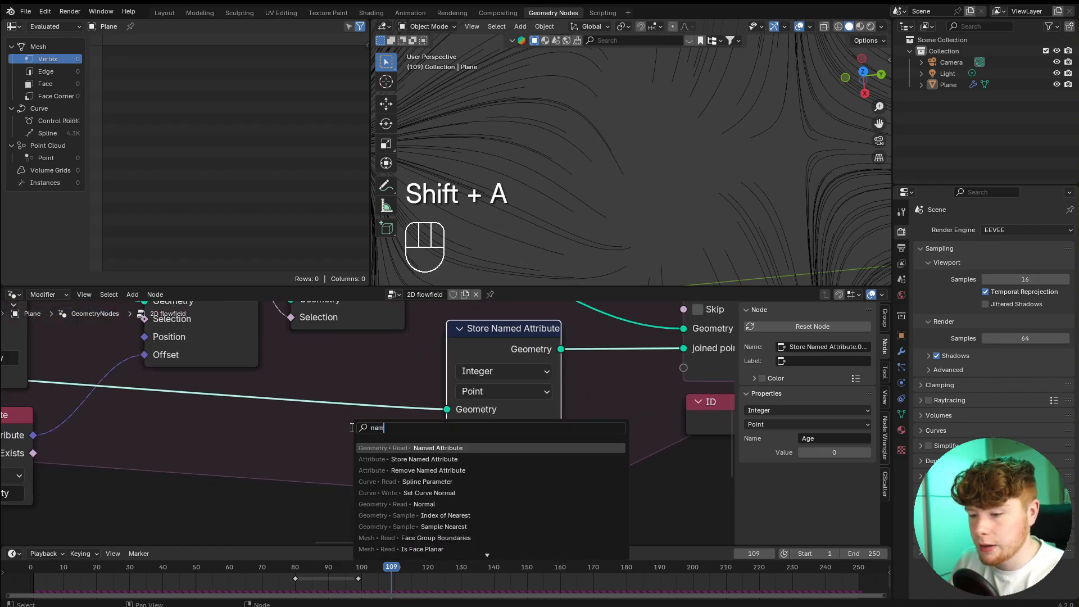
key(Return)
click(217, 427)
click(304, 514)
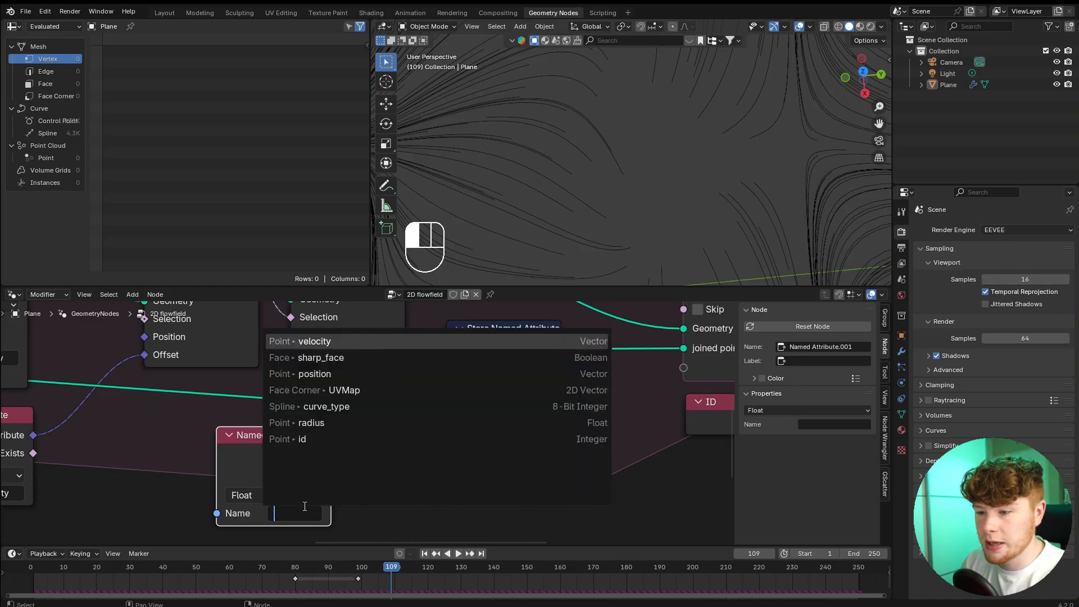
text(Age)
key(Return)
click(295, 494)
click(275, 387)
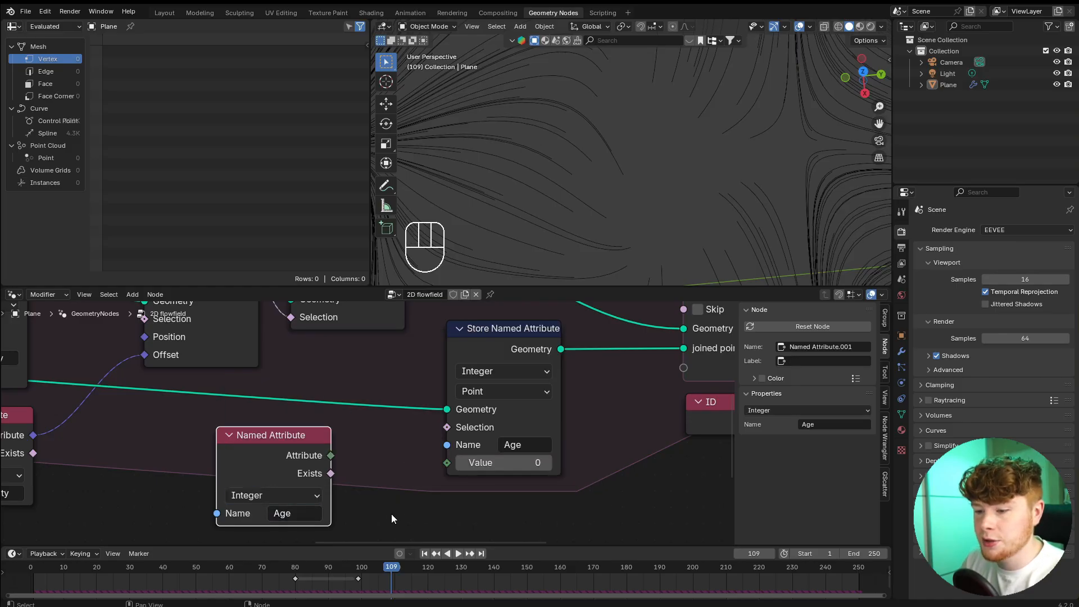
Connect the Age Named Attribute to the store node's Value through a Math node set to Add 1.000.
scroll(377, 500, up, 5)
drag(315, 433, 479, 448)
scroll(482, 449, down, 5)
drag(356, 418, 210, 438)
key(shift+a)
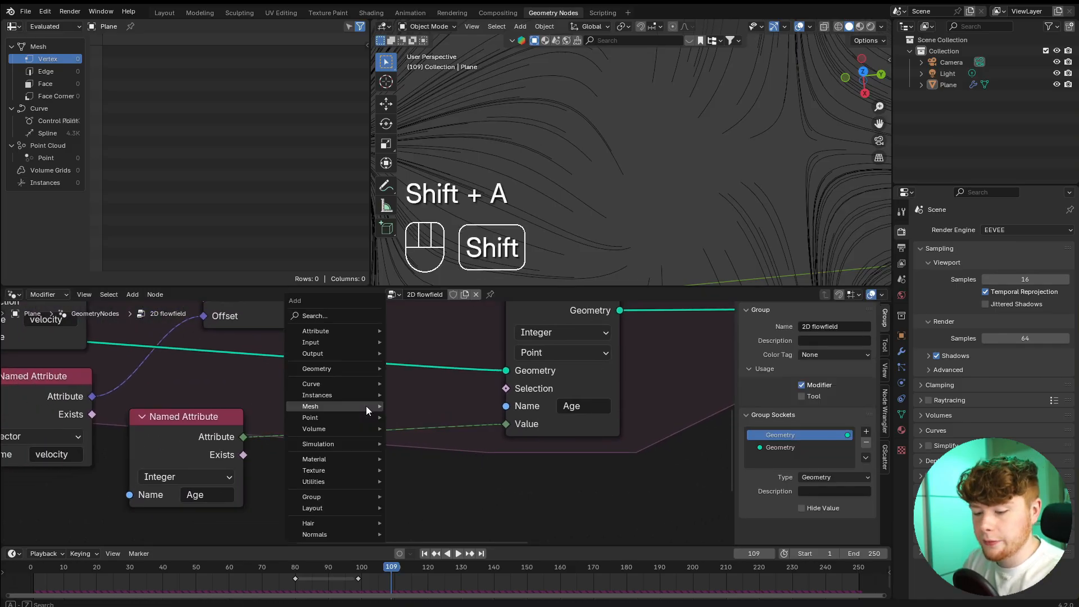
text(math)
key(Return)
click(318, 393)
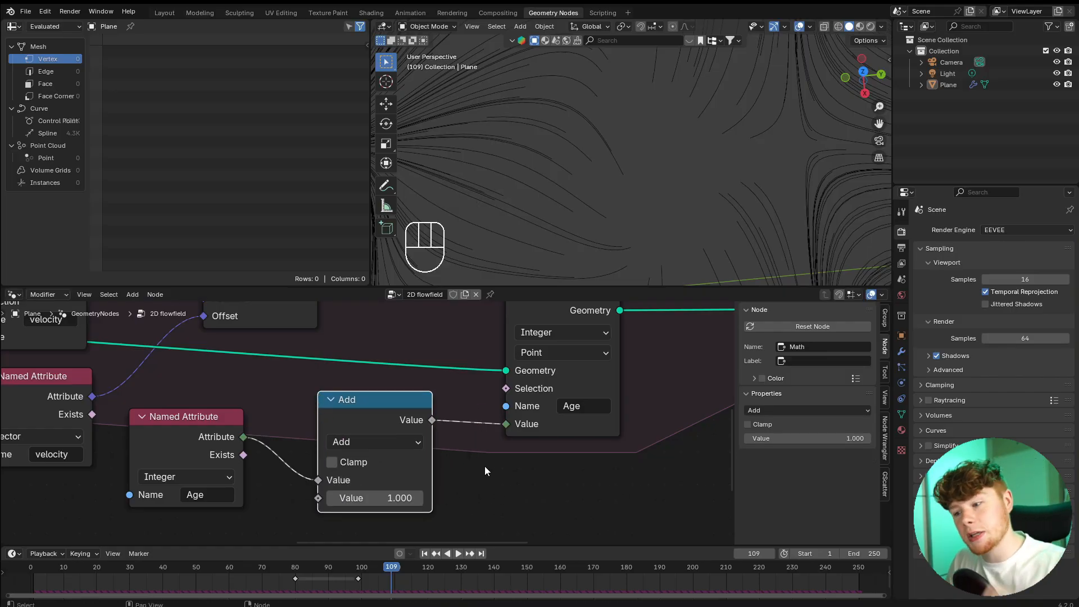
Insert a Delete Geometry node between the Age Store Named Attribute node and the simulation output's joined points.
scroll(466, 405, down, 6)
scroll(427, 393, up, 3)
key(shift+a)
text(d)
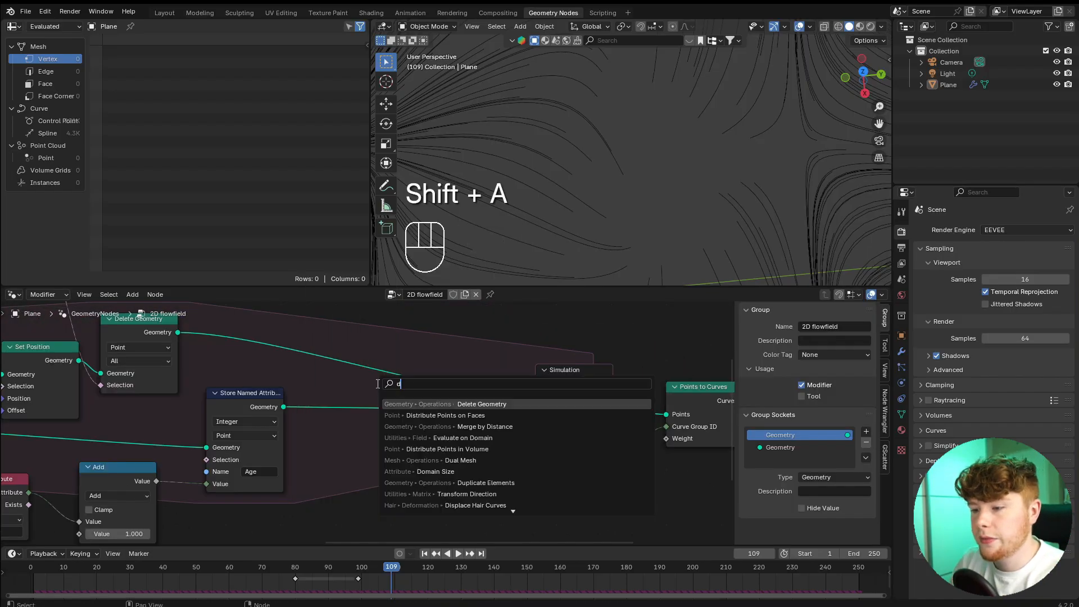
text(el)
key(Return)
click(366, 389)
Add a Compare node below the new Delete Geometry node.
scroll(332, 414, down, 3)
middle_drag(330, 416, 480, 395)
scroll(480, 395, up, 4)
key(shift+a)
text(c)
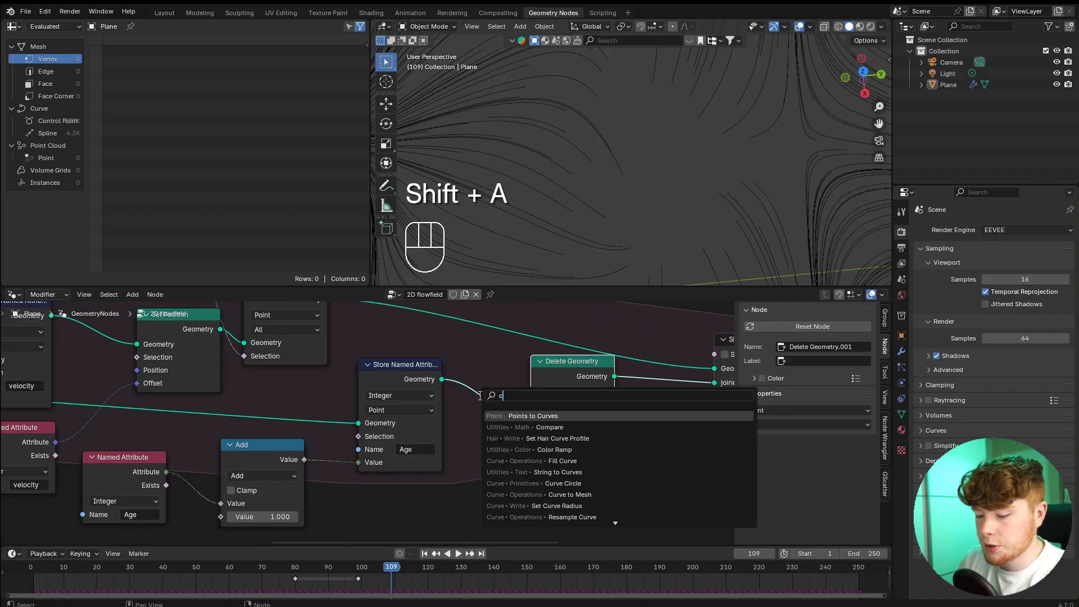
text(om)
key(Return)
click(457, 471)
Duplicate the Age Named Attribute node and place the copy beside the Compare node.
middle_drag(97, 490, 161, 413)
scroll(161, 413, up, 1)
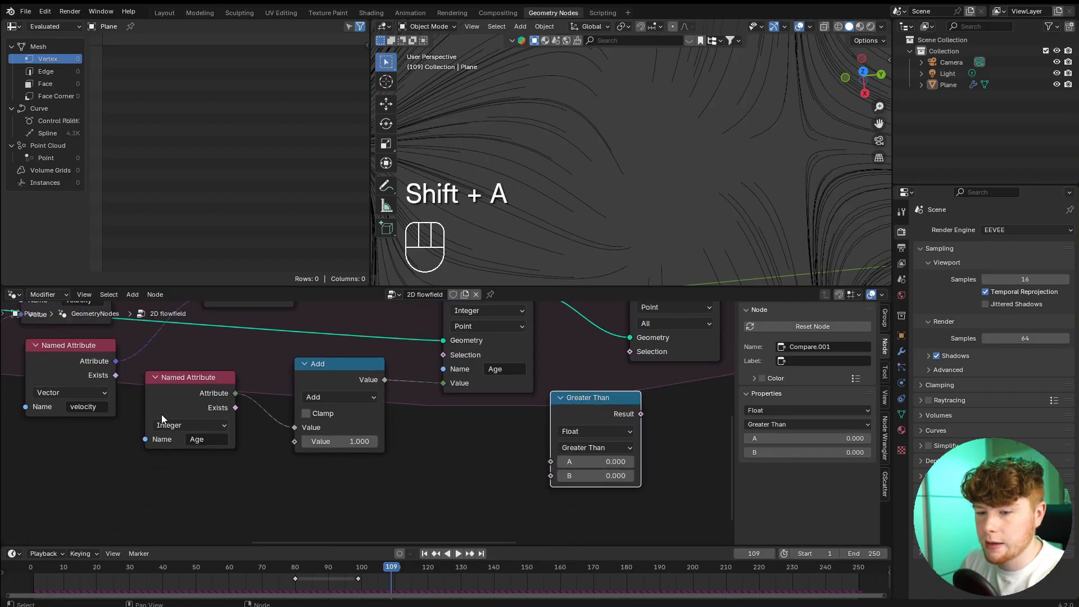
click(161, 413)
key(shift+d)
click(412, 452)
middle_drag(412, 453, 379, 450)
scroll(450, 426, up, 2)
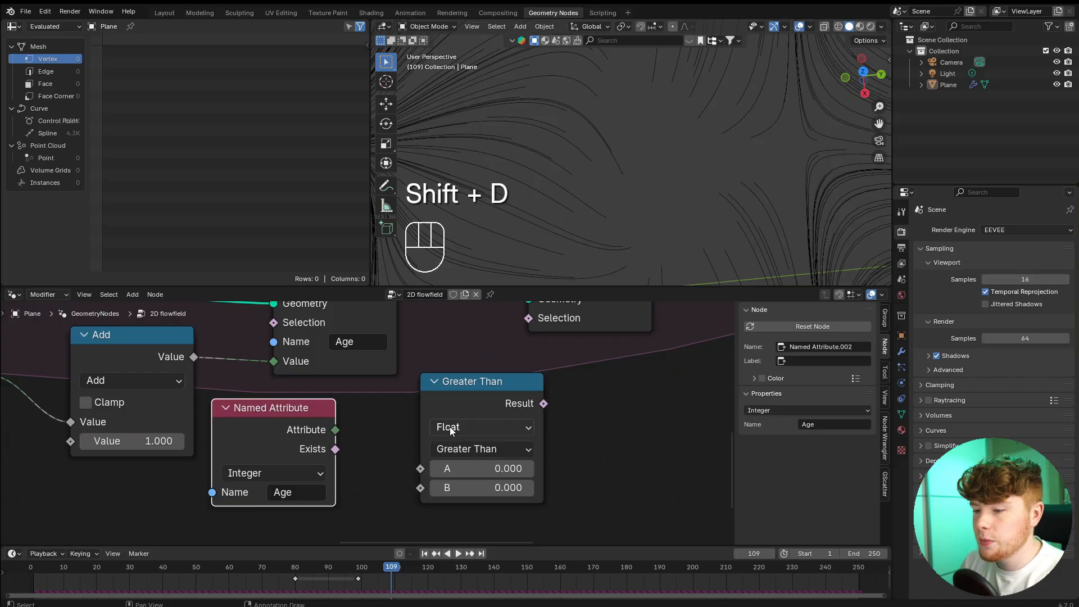
Compare the Age attribute as Integer Greater Than 30 and connect the result to the new Delete Geometry node's Selection.
click(449, 427)
click(452, 487)
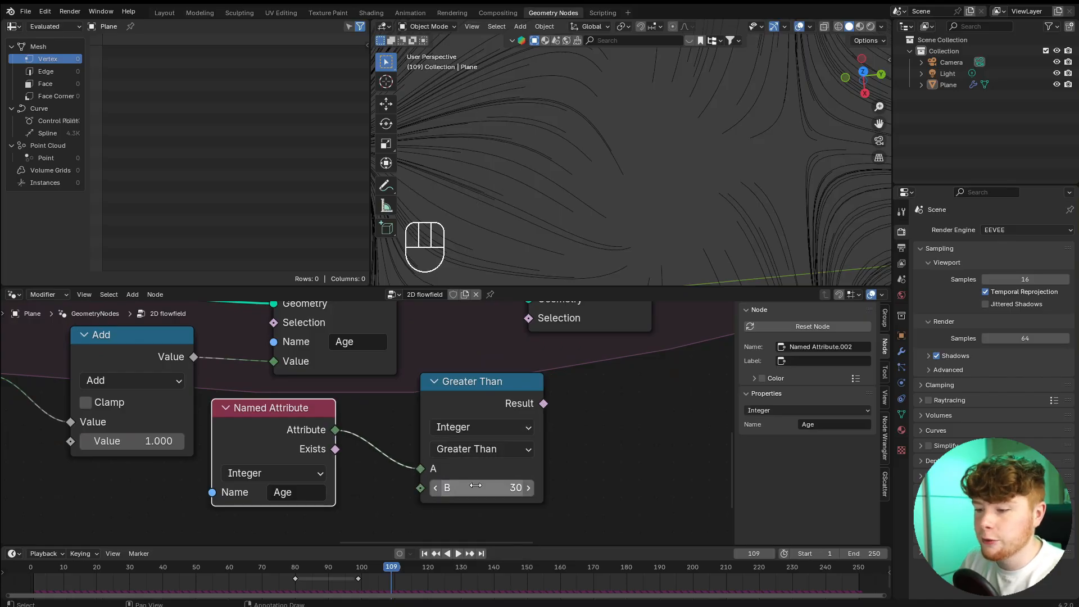
scroll(562, 396, down, 2)
middle_drag(562, 396, 495, 486)
scroll(495, 485, up, 1)
drag(447, 493, 449, 487)
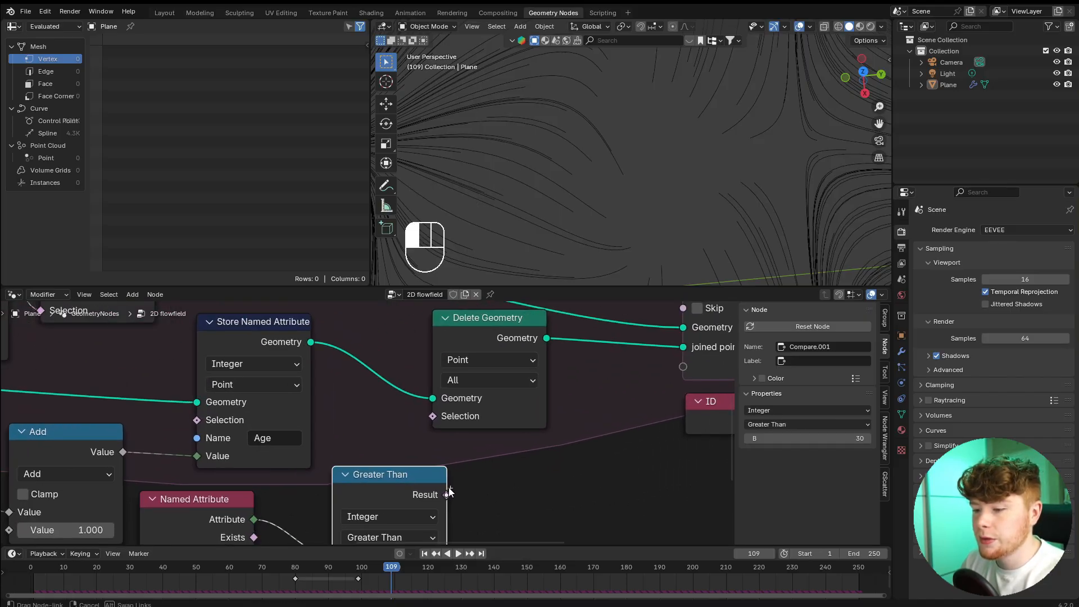
Play the simulation from near the start and examine the age-limited trails from different angles and close up.
click(54, 575)
key(space)
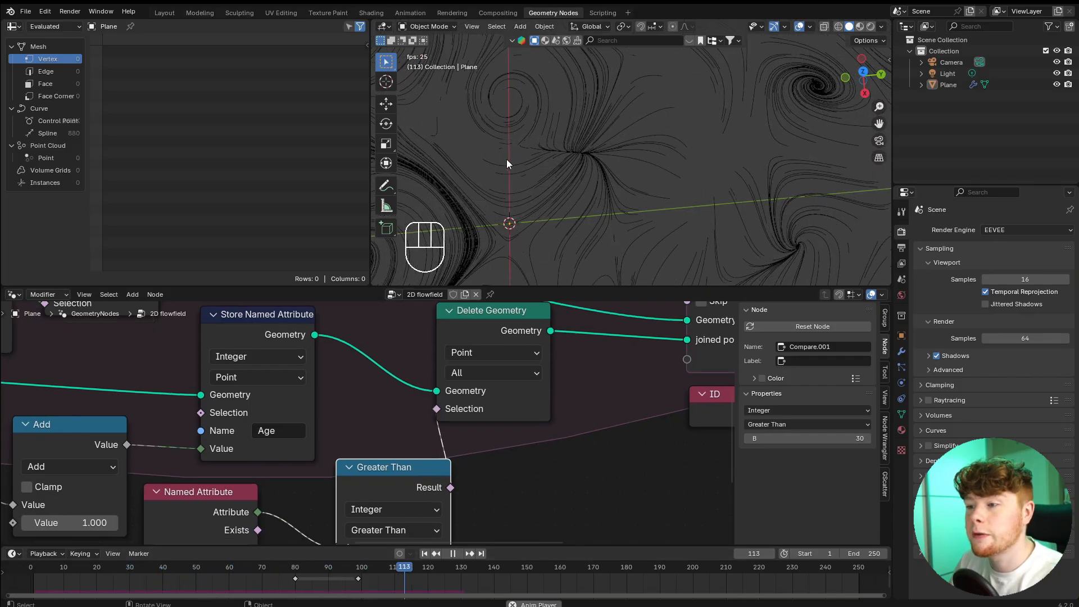
middle_drag(558, 203, 671, 201)
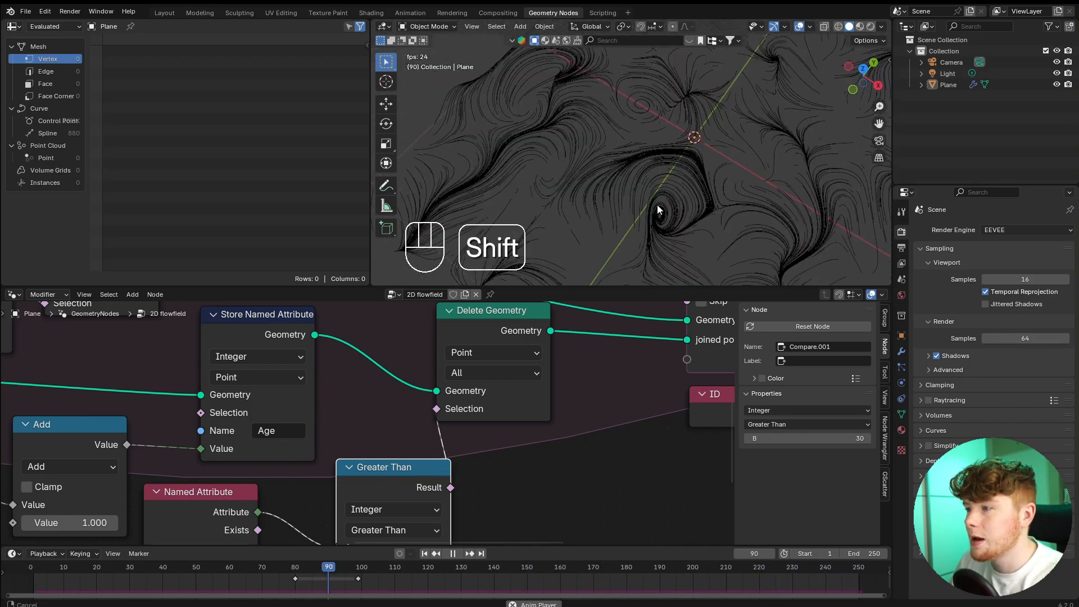
shift+middle_drag(657, 204, 700, 210)
scroll(695, 214, up, 2)
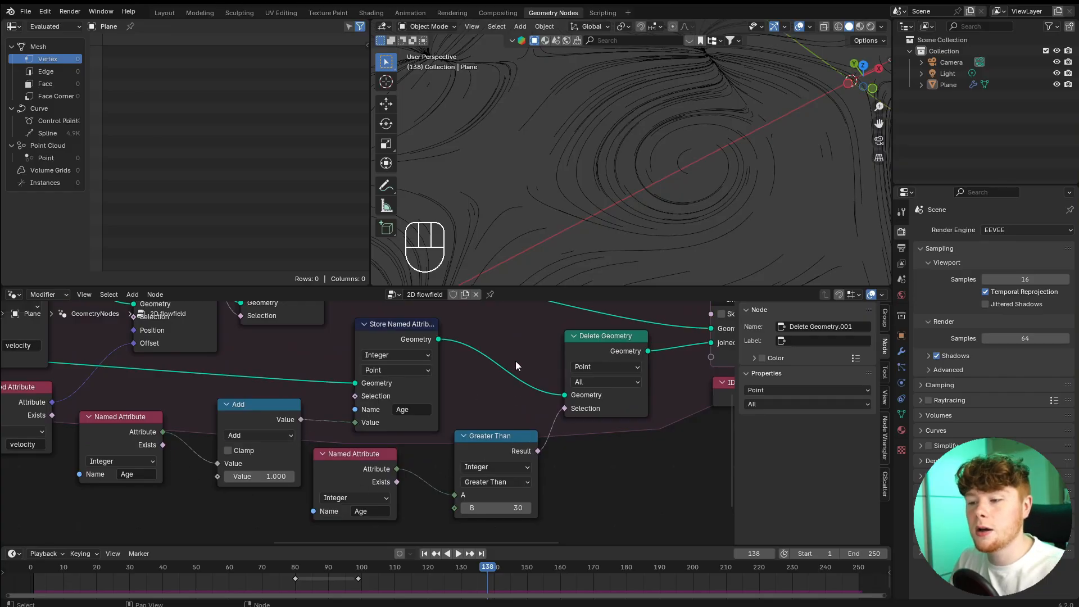
Duplicate the Age Named Attribute, Add and Store Named Attribute nodes and place the copies above the upper Delete Geometry node.
scroll(516, 366, down, 6)
middle_drag(516, 365, 453, 447)
scroll(587, 433, up, 5)
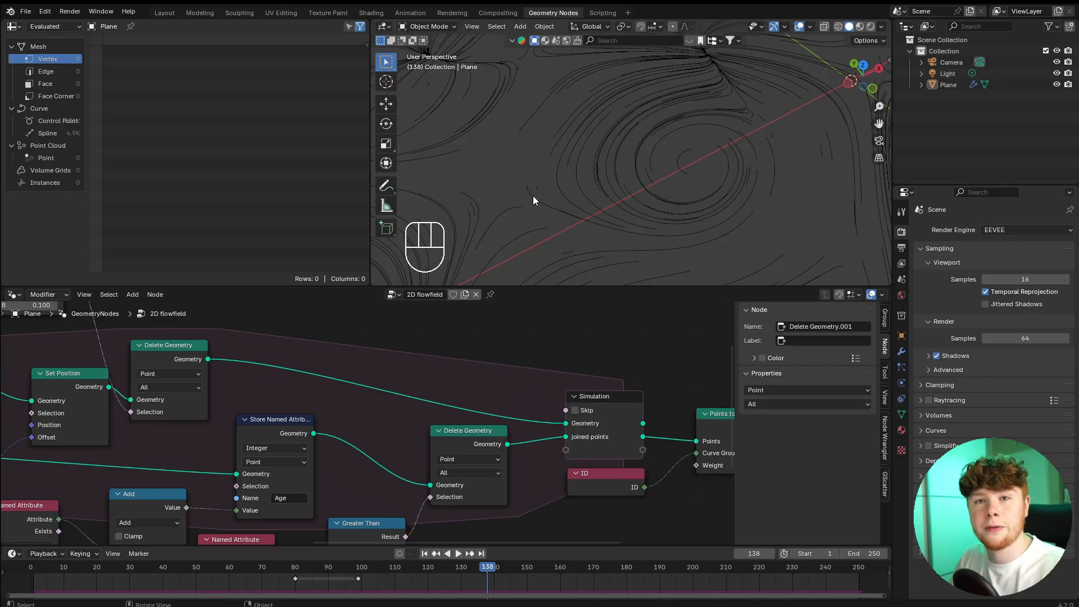
scroll(458, 387, down, 2)
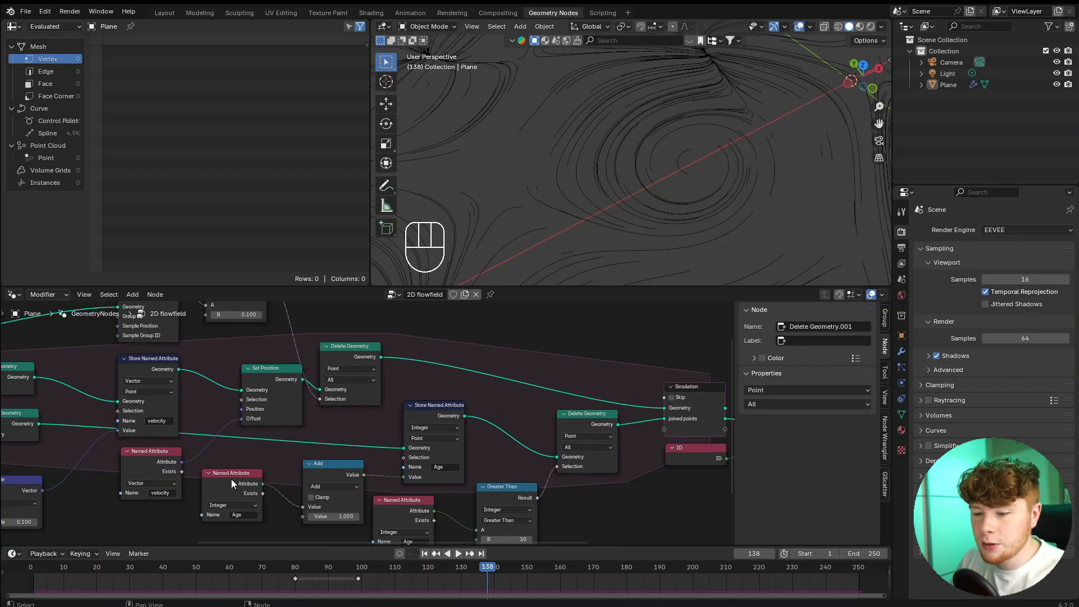
shift+click(349, 463)
shift+click(438, 406)
key(shift+d)
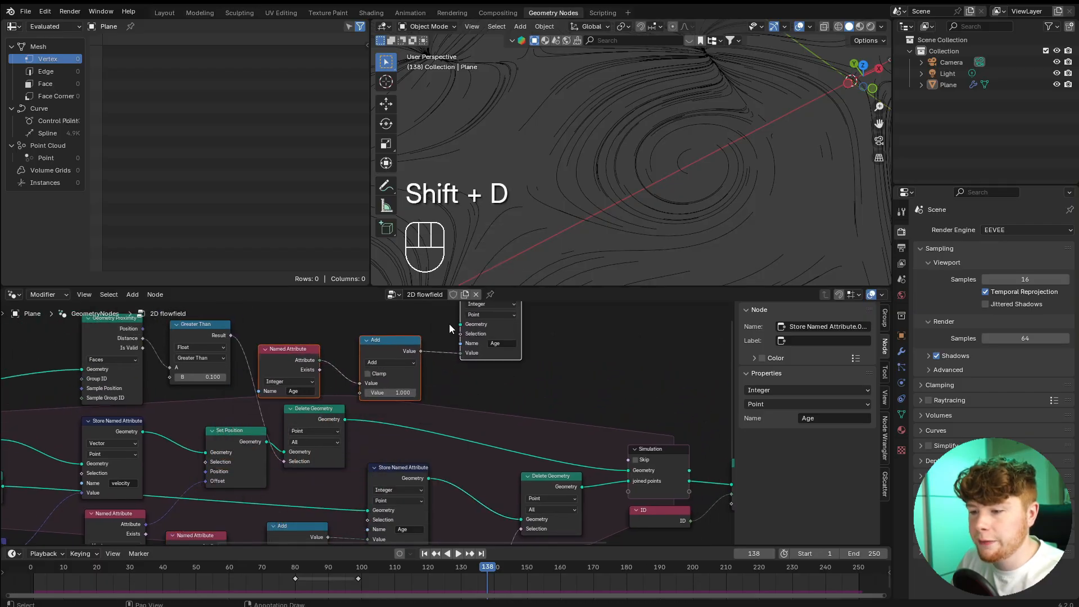
key(r)
click(438, 426)
Route the upper Delete Geometry output through the duplicated Store Named Attribute node into the simulation output's Geometry.
middle_drag(427, 436, 388, 470)
scroll(388, 470, up, 4)
drag(282, 449, 448, 386)
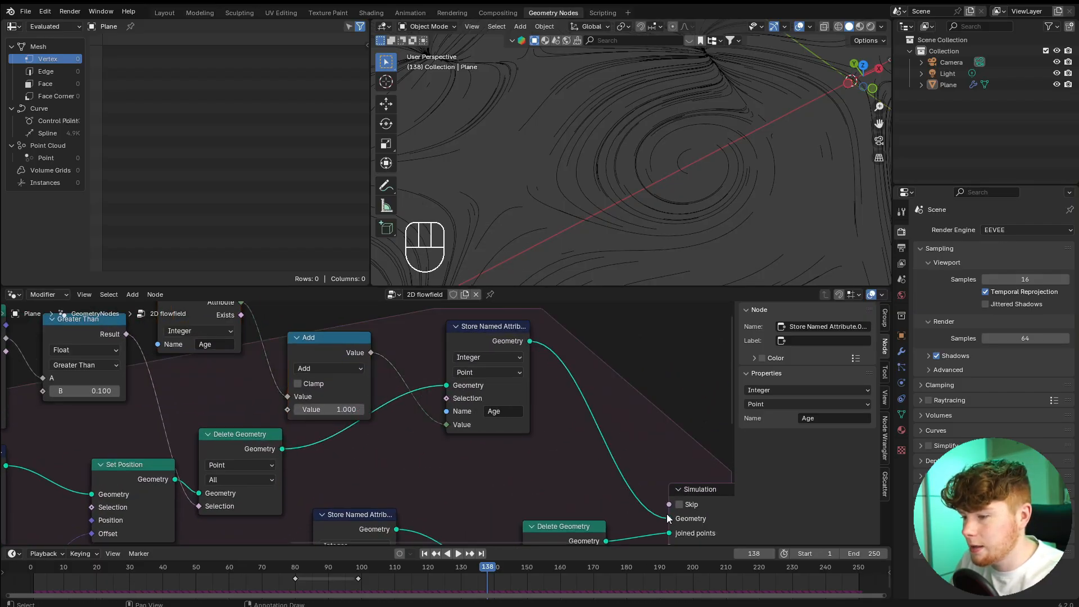
Rename the attribute to "Age og" in the duplicated Store Named Attribute and Named Attribute nodes.
scroll(562, 453, up, 1)
click(525, 410)
text(o)
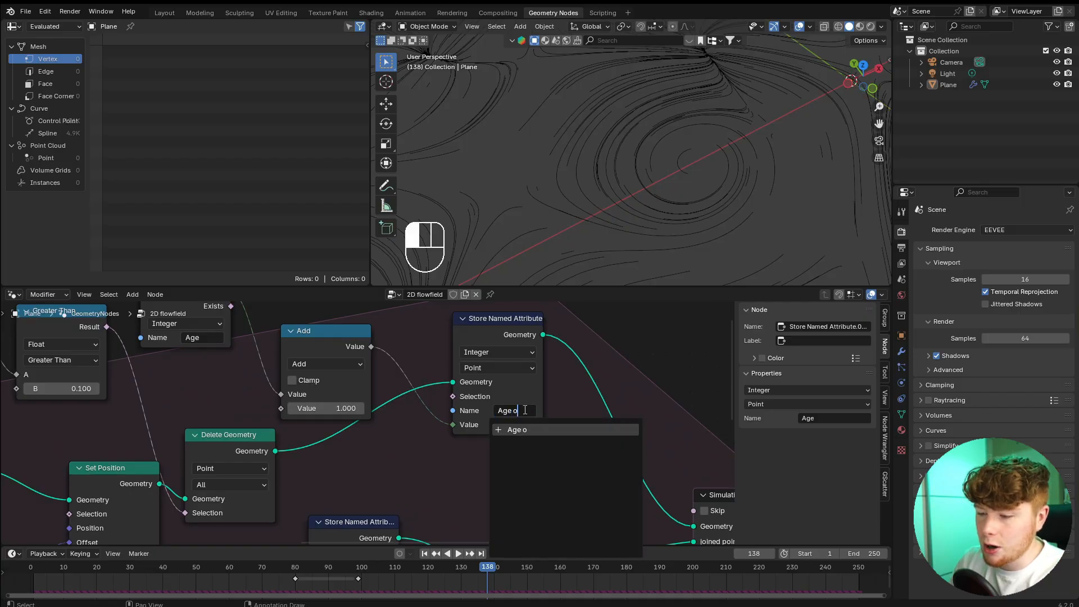
text(g)
key(Return)
middle_drag(204, 342, 255, 412)
scroll(255, 412, up, 2)
click(255, 411)
click(257, 412)
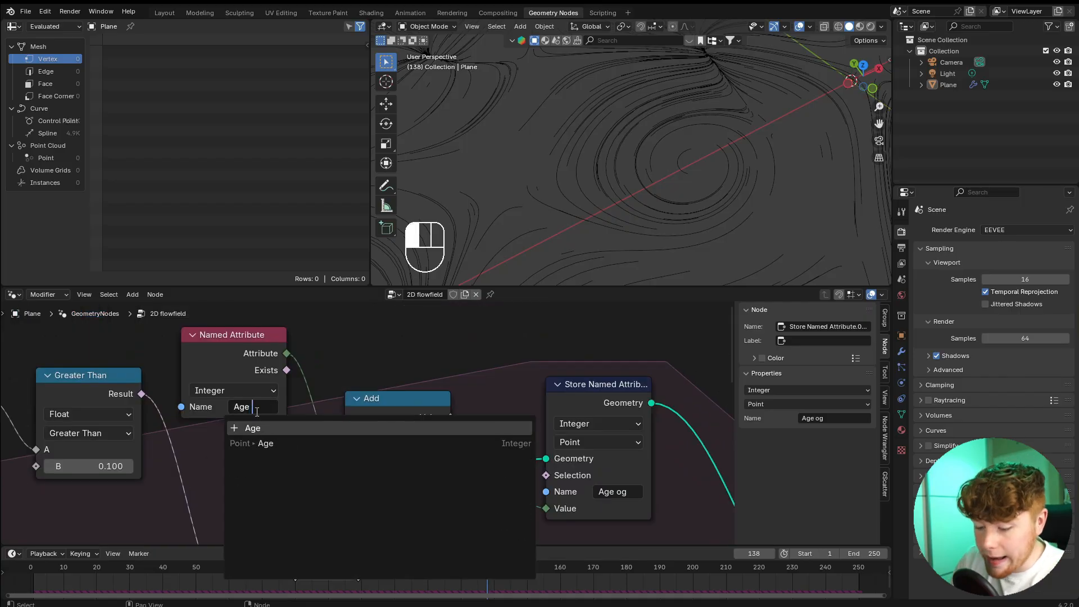
key(Return)
Duplicate the age-based Delete Geometry, Greater Than and Named Attribute nodes and place the copies above the upper geometry branch.
scroll(399, 393, down, 5)
middle_drag(540, 506, 419, 338)
click(465, 383)
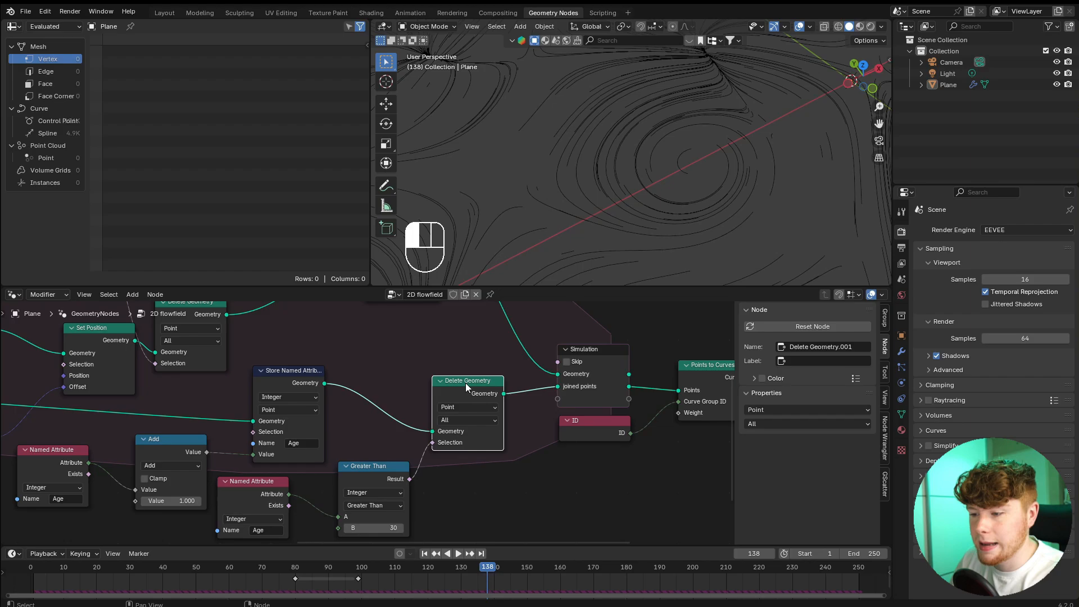
shift+click(376, 466)
shift+click(281, 483)
scroll(349, 457, down, 3)
key(shift+d)
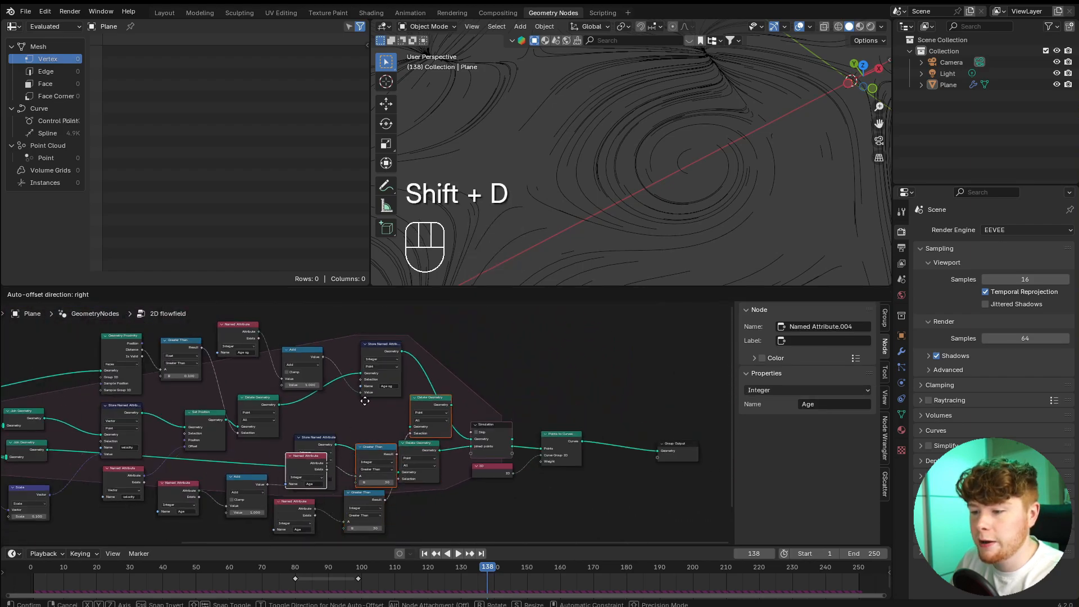
key(r)
click(392, 464)
middle_drag(382, 462, 363, 490)
key(g)
click(399, 427)
Route the "Age og" Store Named Attribute output through the duplicated Delete Geometry node into the simulation output's Geometry.
scroll(393, 388, up, 4)
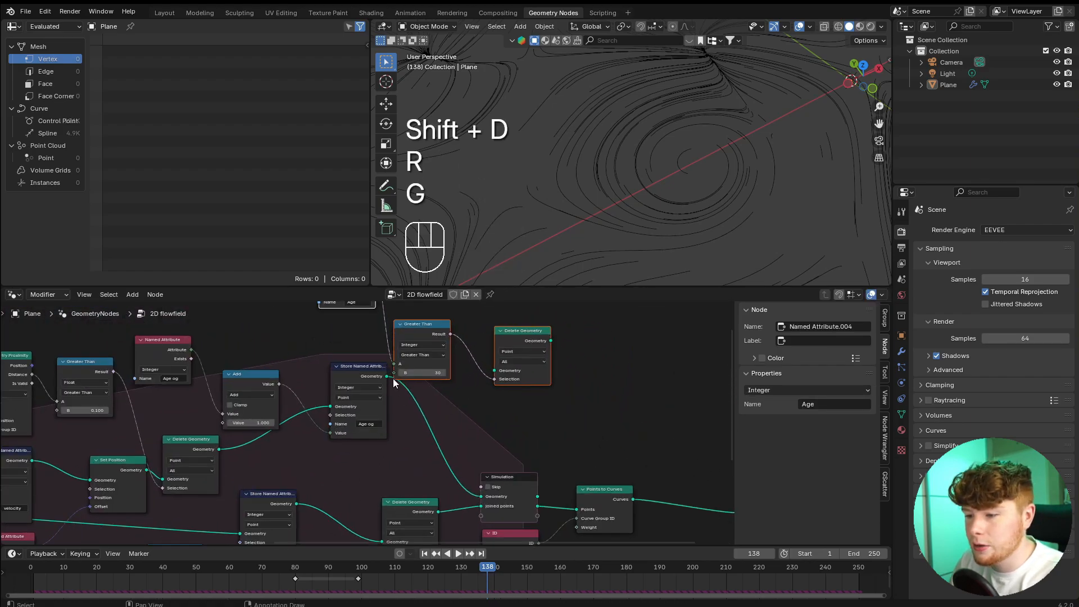
drag(551, 341, 633, 396)
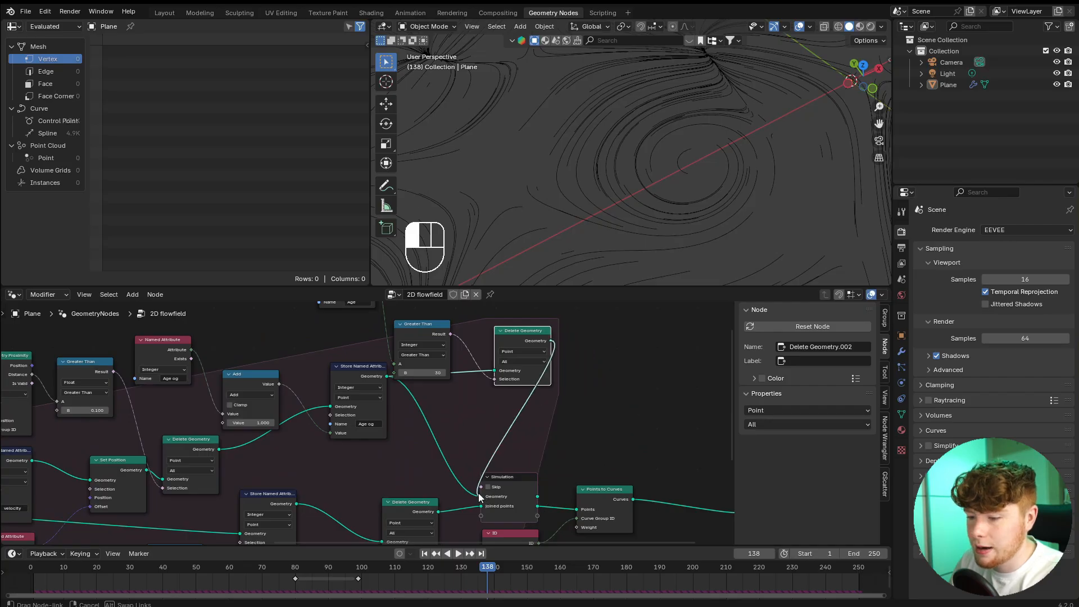
drag(477, 493, 481, 496)
Move the simulation output, ID, Points to Curves and Group Output nodes farther along to make room.
scroll(481, 489, down, 6)
middle_drag(433, 435, 354, 399)
drag(349, 395, 540, 491)
key(g)
click(520, 476)
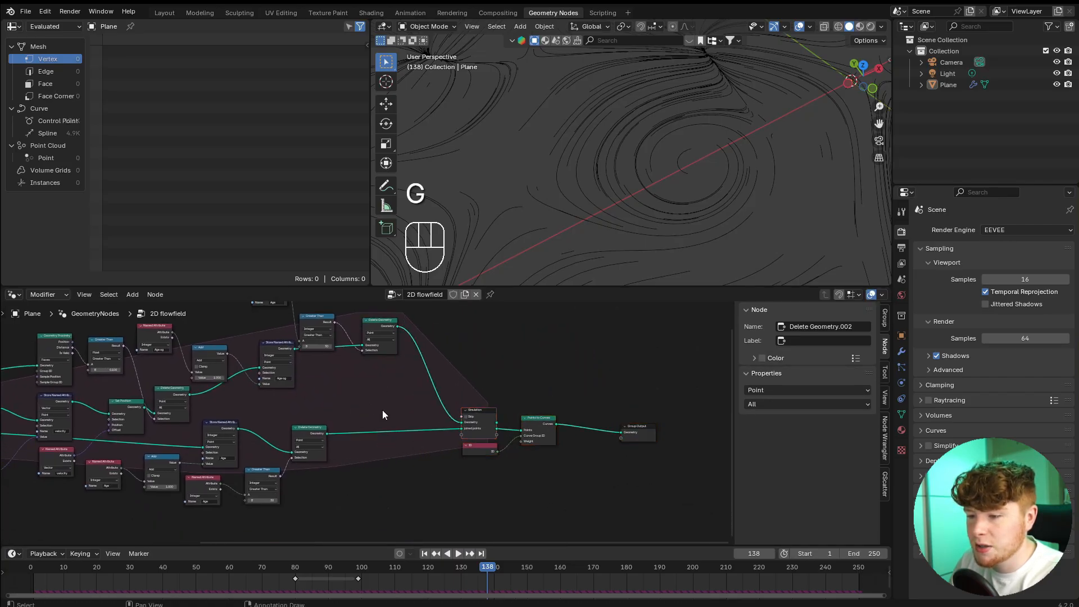
Rearrange the duplicated Delete Geometry, Greater Than and Named Attribute nodes around the upper geometry branch.
middle_drag(380, 370, 430, 431)
scroll(430, 427, up, 5)
drag(428, 364, 446, 420)
drag(345, 350, 384, 353)
middle_drag(275, 323, 326, 410)
scroll(326, 409, up, 5)
drag(322, 401, 345, 433)
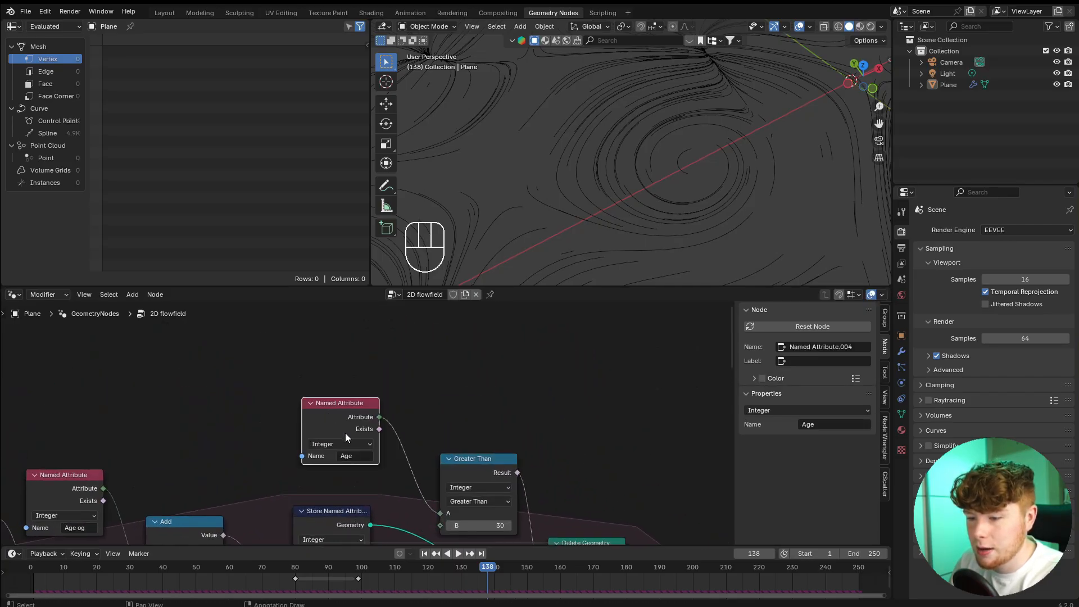
Change the attribute name of the duplicated Named Attribute node to "Age og" and replay the simulation from the timeline's start.
scroll(390, 504, up, 2)
click(429, 411)
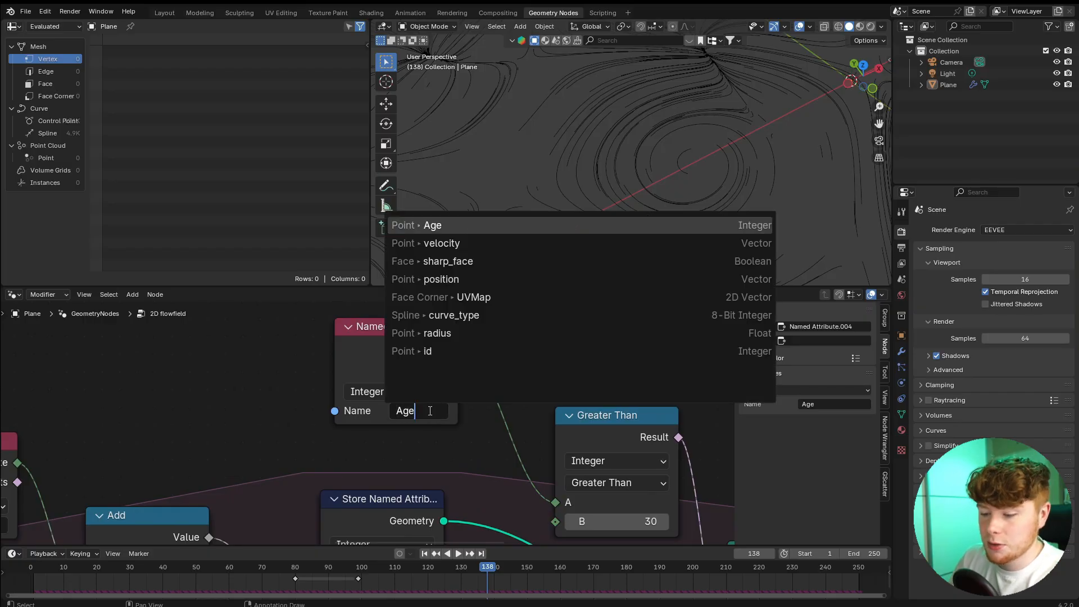
text(og)
click(429, 411)
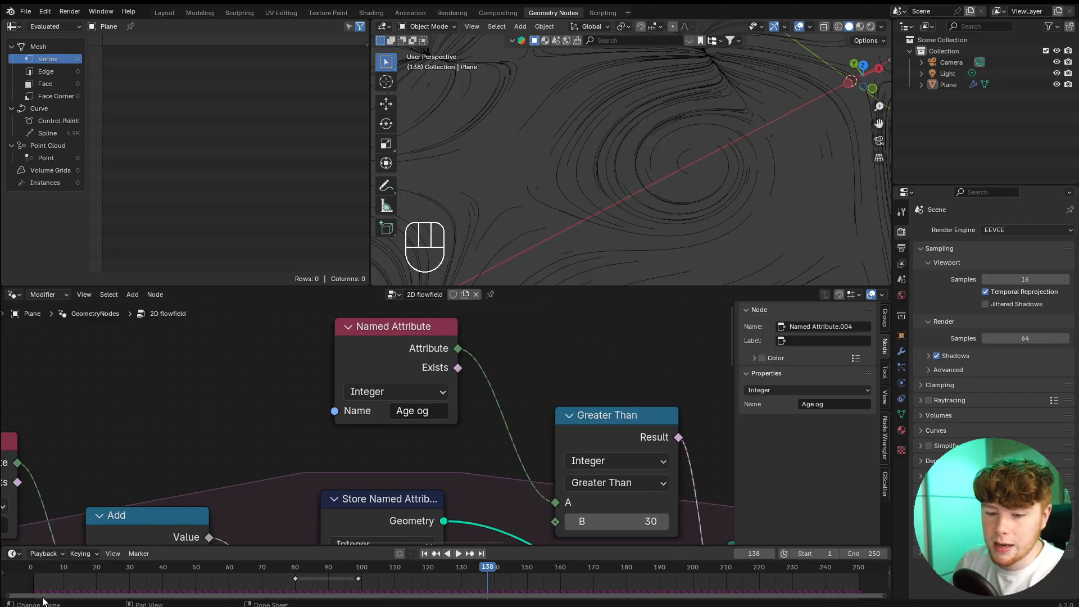
click(35, 568)
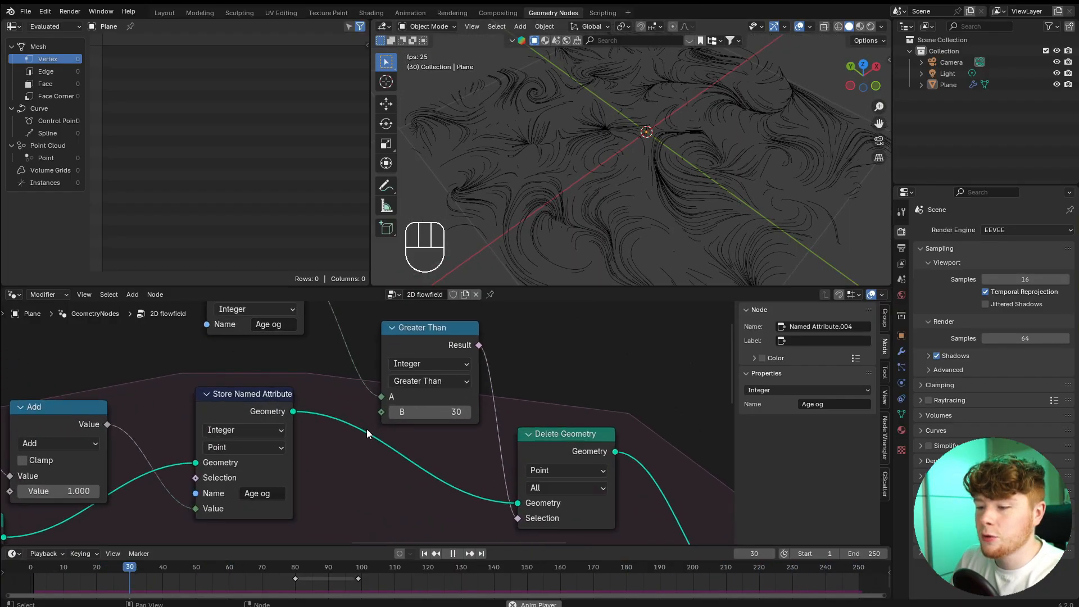
Set the B threshold of the Greater Than node fed by the duplicated "Age og" attribute to 60.
scroll(366, 429, up, 1)
click(437, 412)
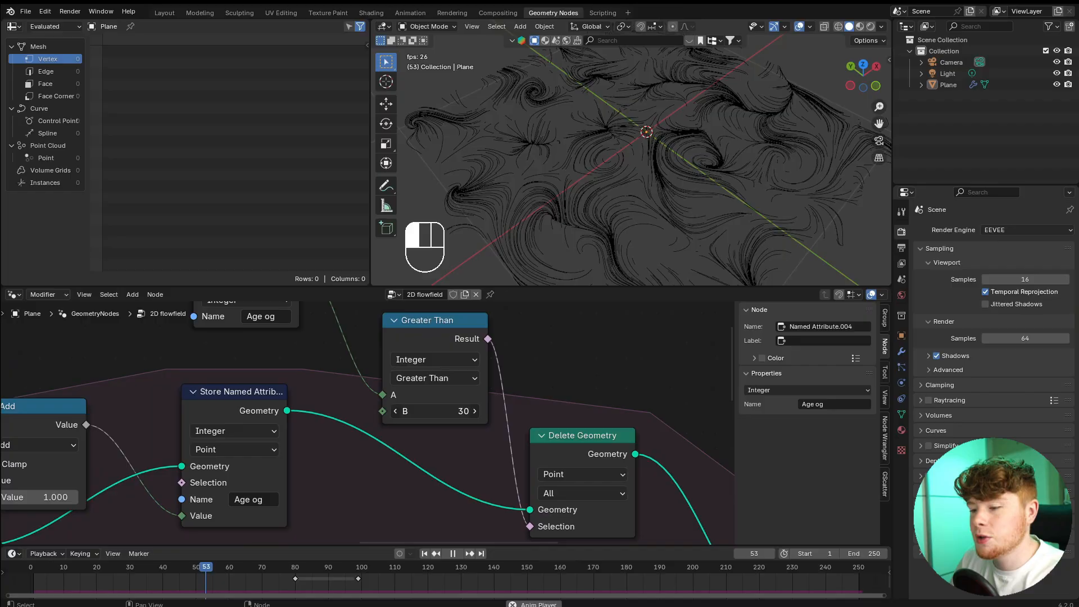
text(60)
key(Return)
Set the B threshold of the lower Greater Than node fed by the "Age" attribute to 60 and replay the simulation.
scroll(407, 445, down, 6)
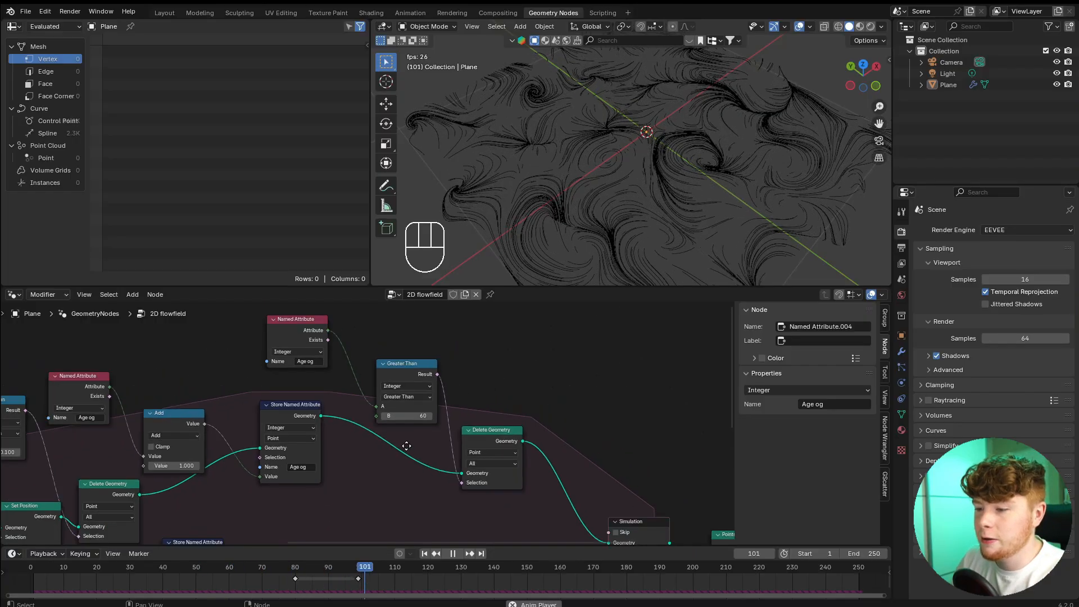
middle_drag(407, 445, 452, 383)
scroll(416, 485, up, 5)
scroll(415, 484, down, 1)
middle_drag(270, 528, 328, 422)
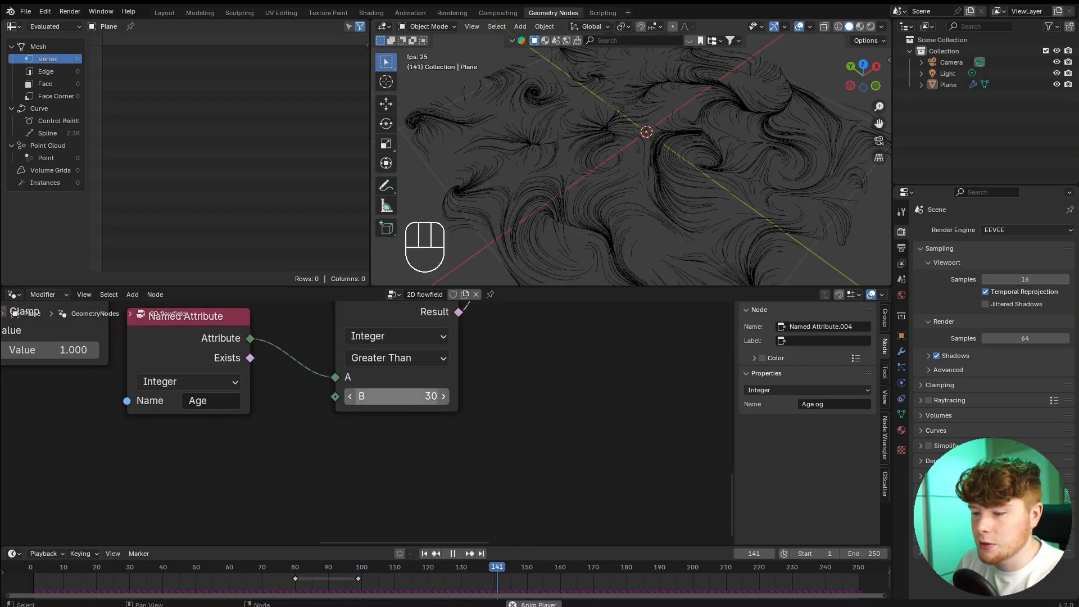
click(399, 401)
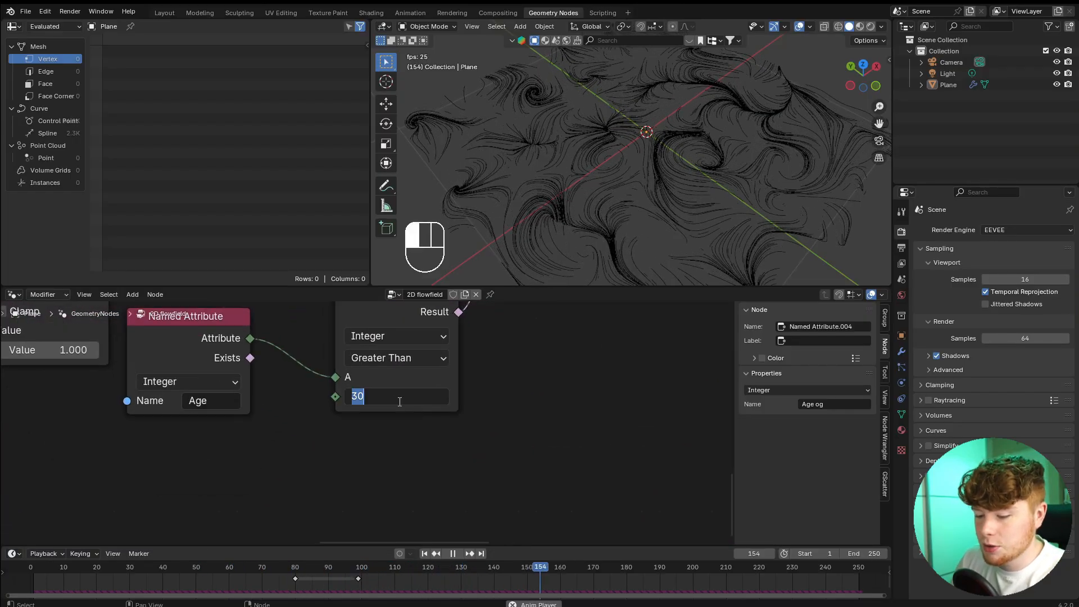
text(60)
key(Return)
click(26, 572)
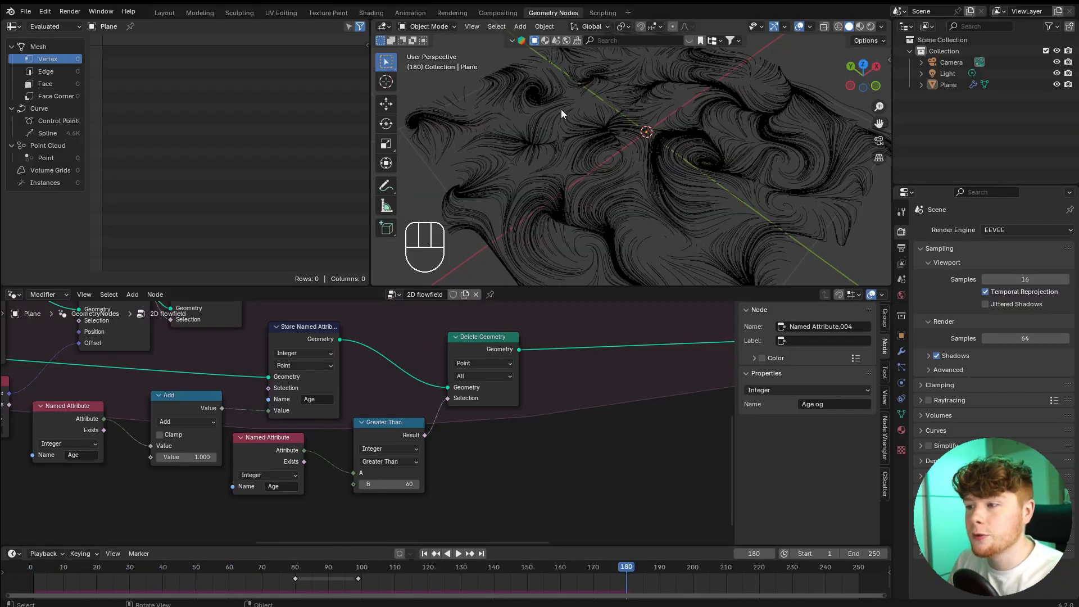
Set the point distribution's Density to 60, replay the simulation to frame 59 and inspect the denser trails.
scroll(292, 427, down, 6)
middle_drag(85, 410, 525, 477)
scroll(524, 483, up, 14)
double_click(386, 476)
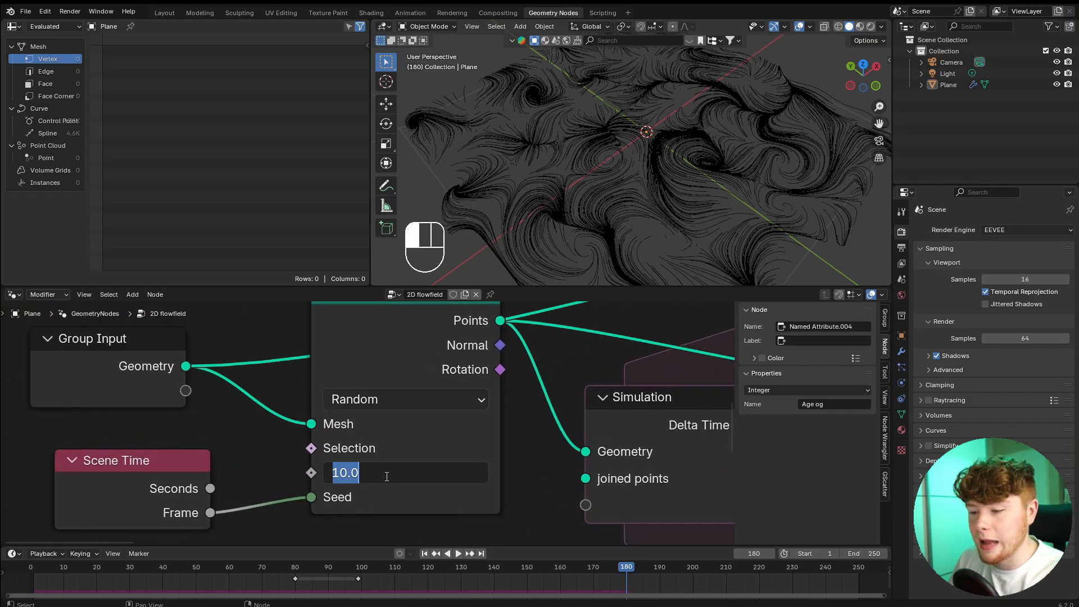
text(60)
key(Return)
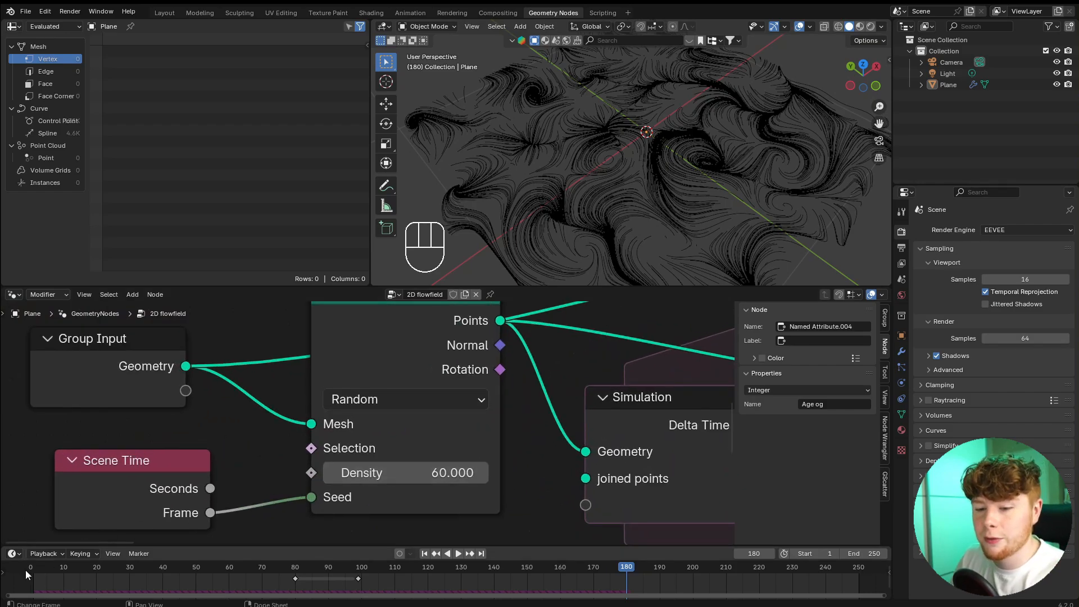
key(space)
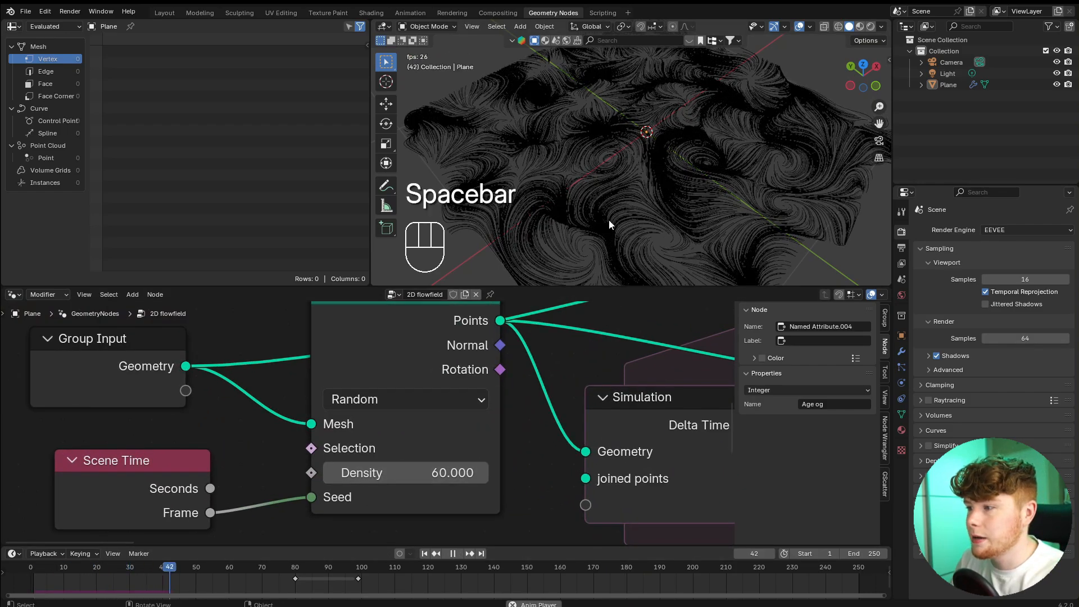
key(space)
middle_drag(703, 197, 584, 214)
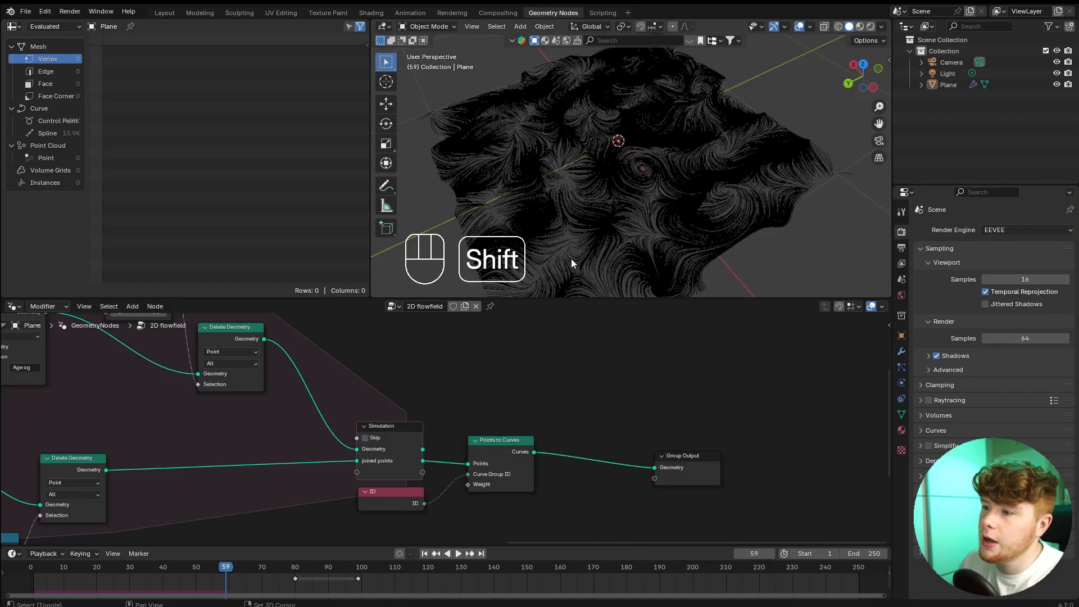
shift+middle_drag(571, 259, 622, 245)
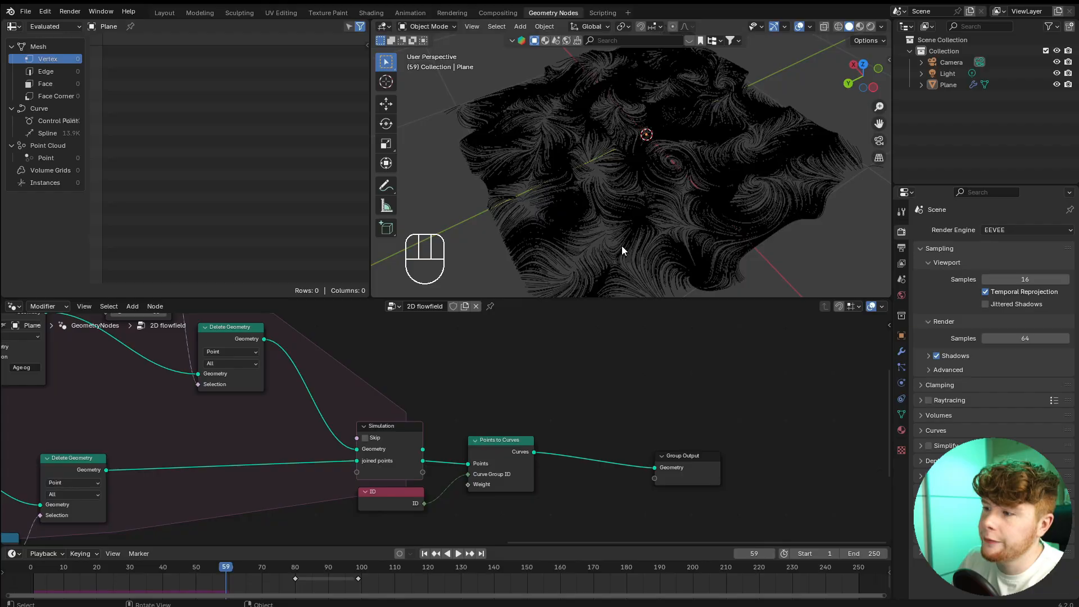
scroll(707, 269, up, 5)
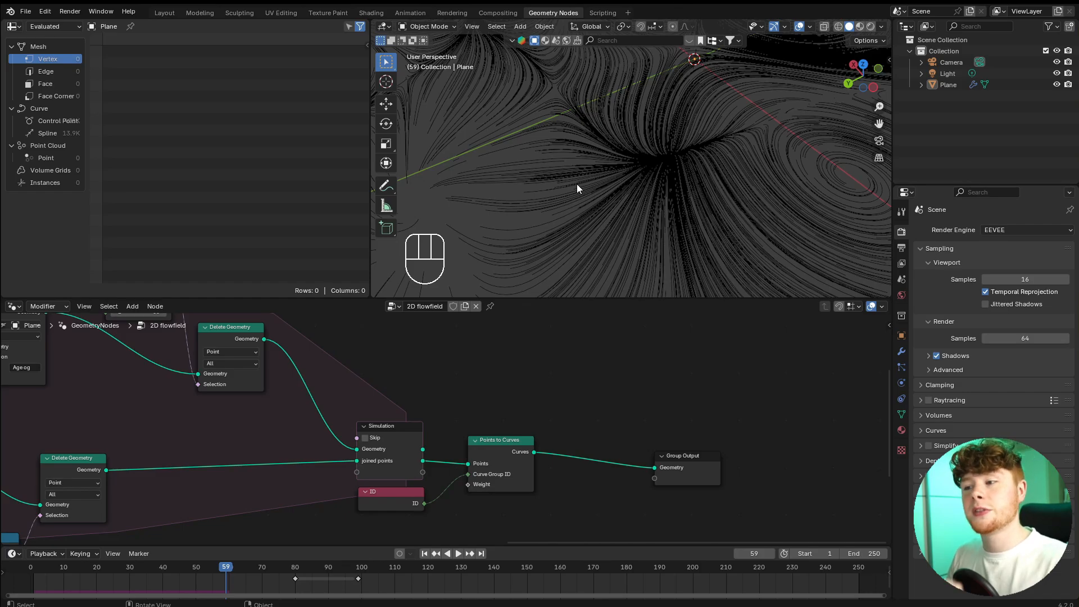
Move the Group Output farther along and insert a Curve to Mesh node between Points to Curves and Group Output.
middle_drag(628, 373, 368, 331)
scroll(369, 337, up, 4)
drag(373, 400, 430, 454)
key(g)
click(615, 443)
click(484, 403)
key(shift+a)
text(curve to mesh)
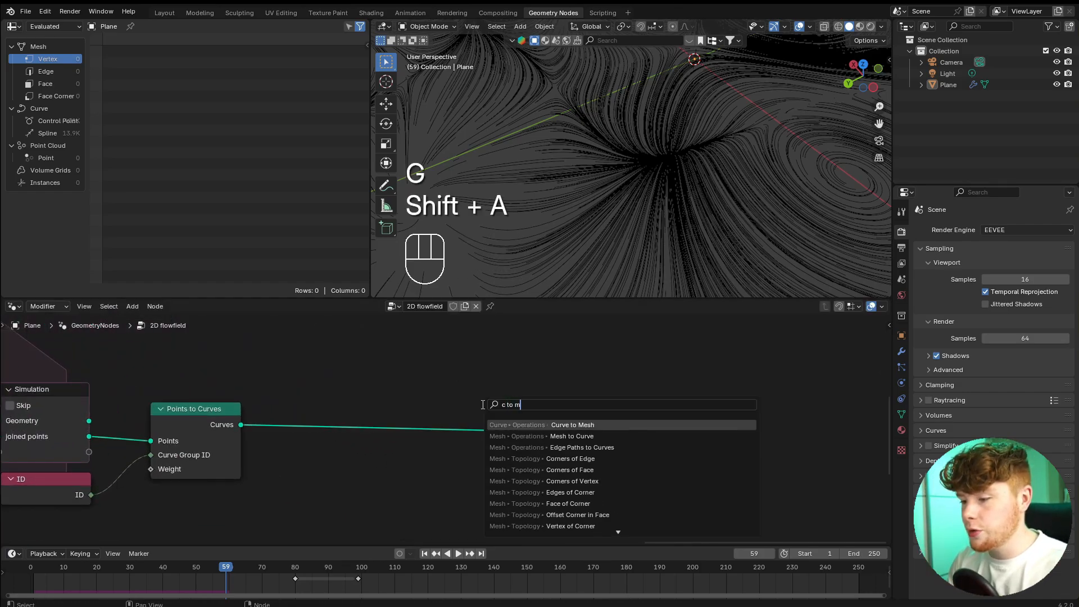
key(Return)
click(456, 417)
scroll(456, 427, up, 3)
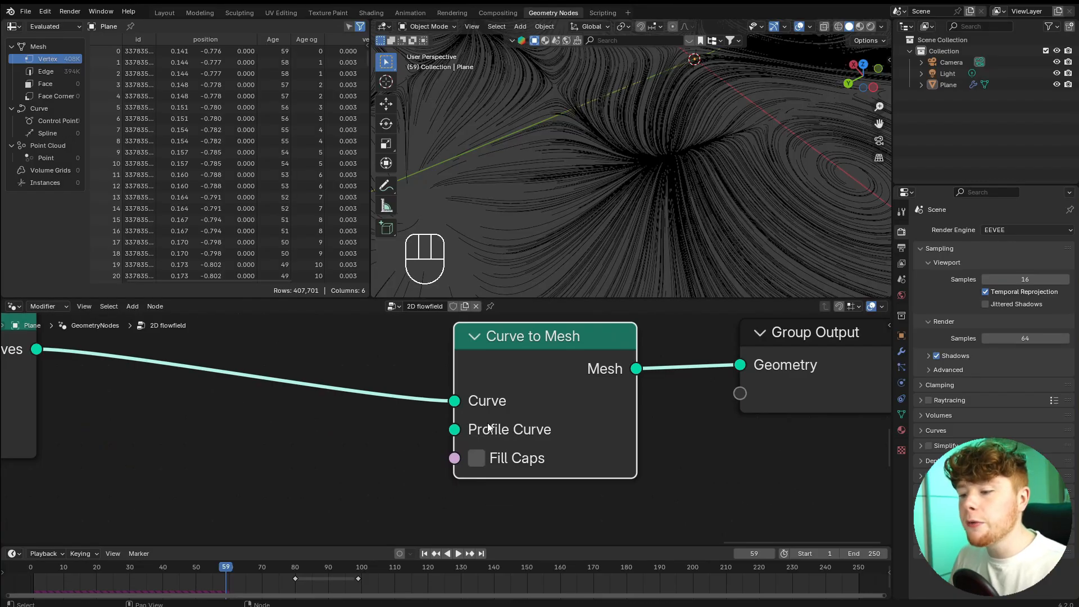
Add a Curve Line node and connect its Curve output to the Profile Curve input of Curve to Mesh.
mouse_move(487, 423)
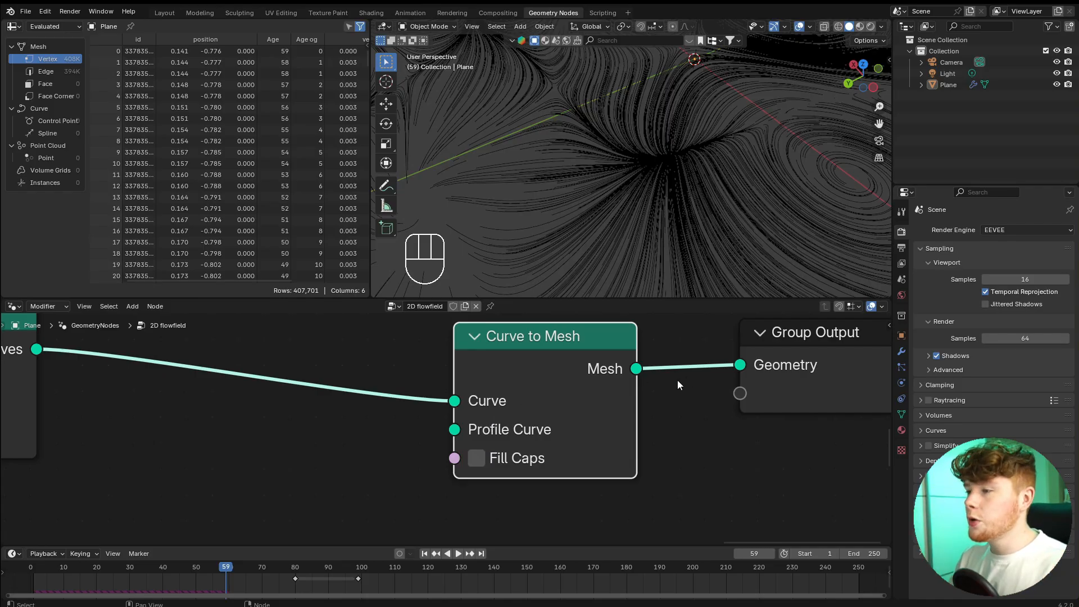
scroll(645, 136, down, 8)
scroll(650, 107, up, 6)
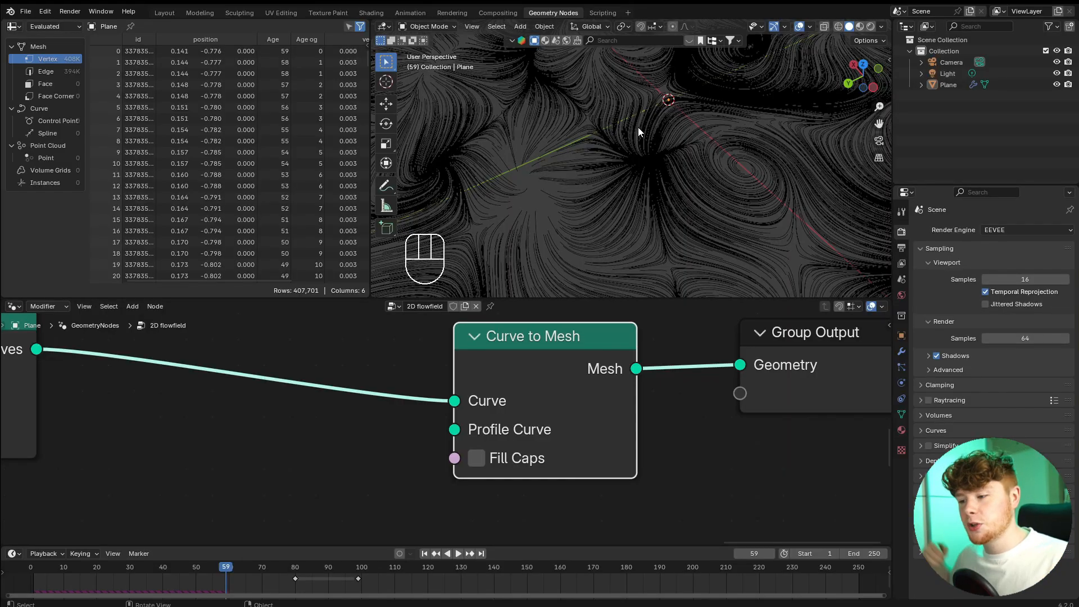
scroll(353, 447, down, 4)
scroll(414, 423, up, 3)
key(shift+a)
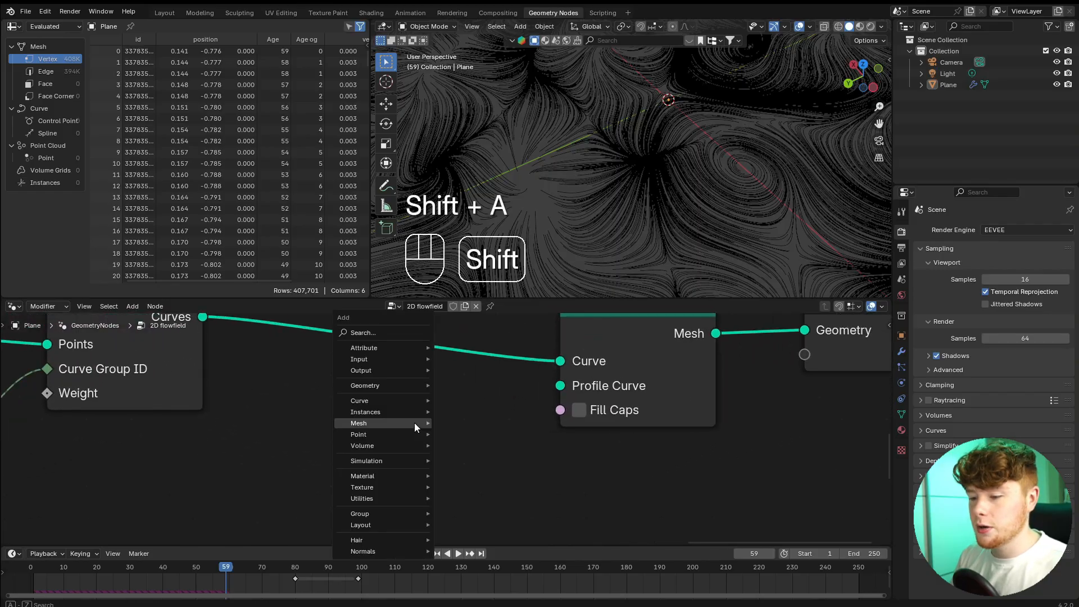
mouse_move(415, 425)
text(cure l)
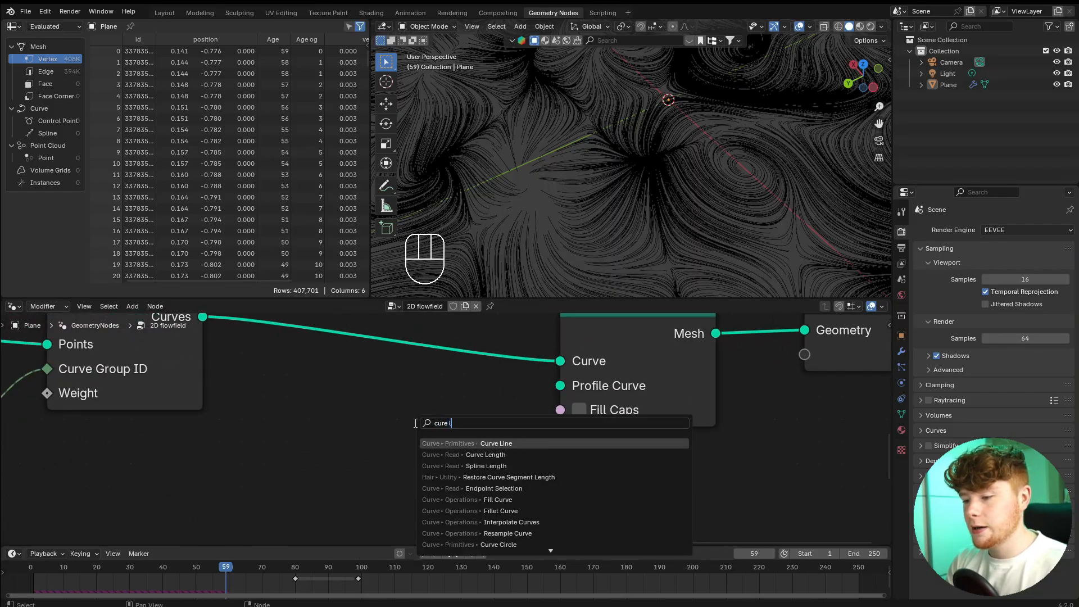
key(Return)
click(333, 376)
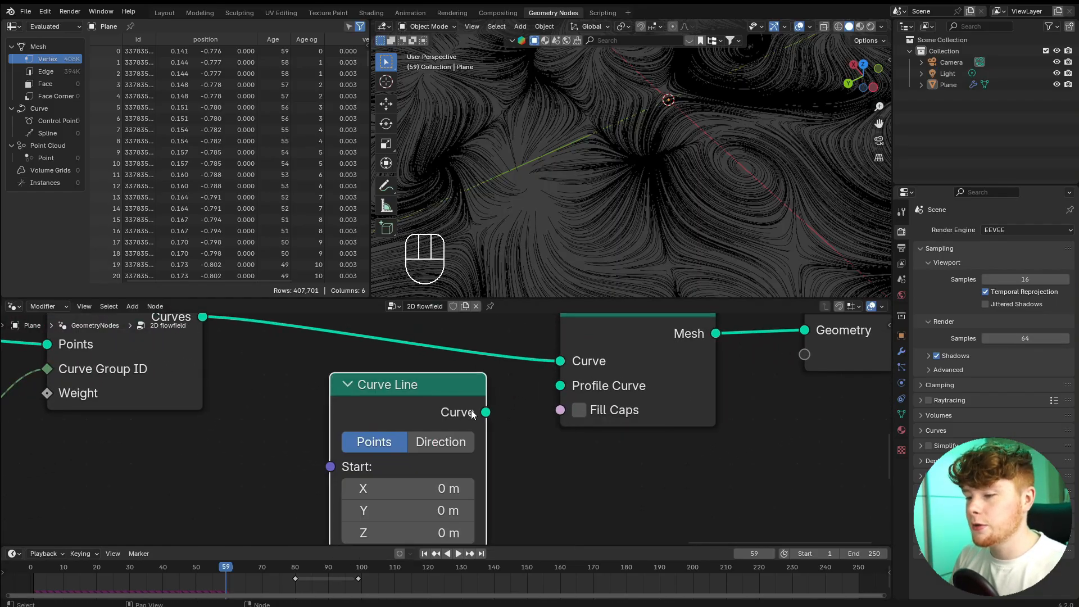
drag(486, 412, 560, 386)
middle_drag(587, 227, 639, 184)
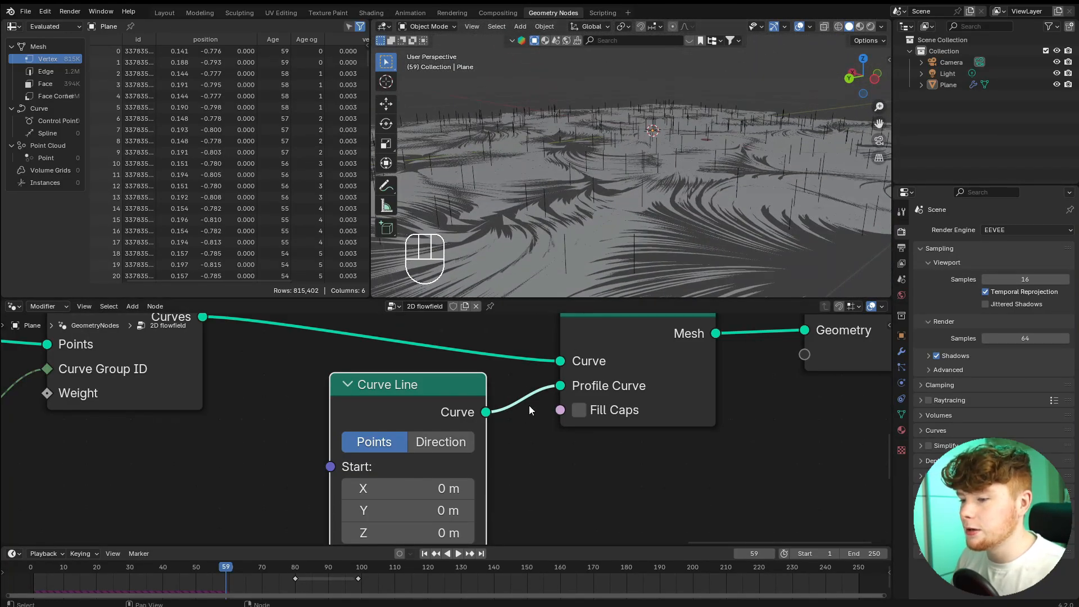
Set the Curve Line's End Z to 0 m and End X to 1 m so the profile lies flat.
scroll(537, 401, down, 3)
scroll(426, 533, up, 3)
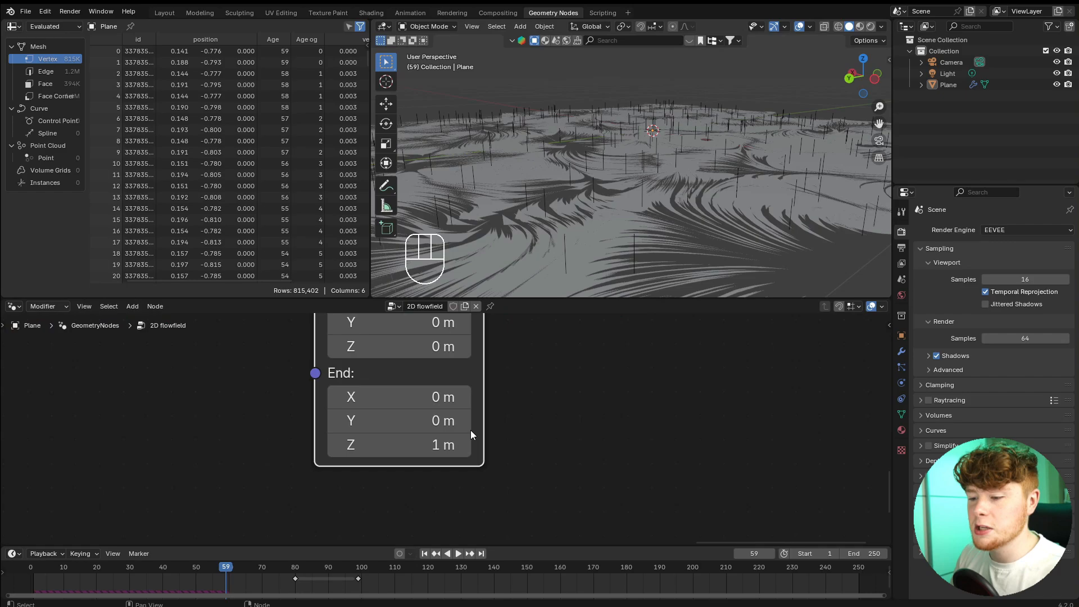
click(386, 447)
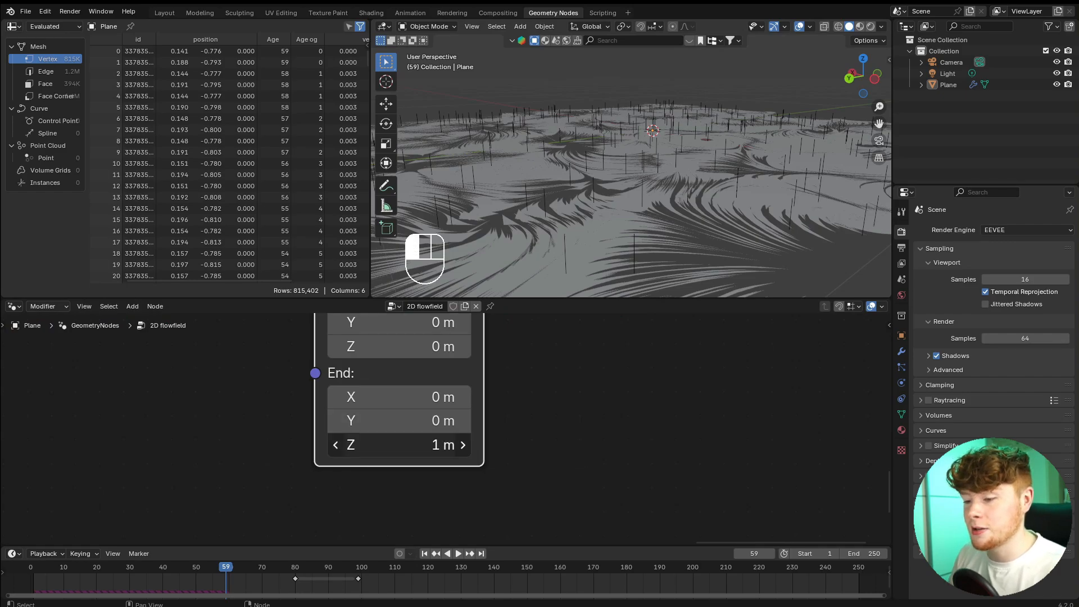
text(0)
key(Return)
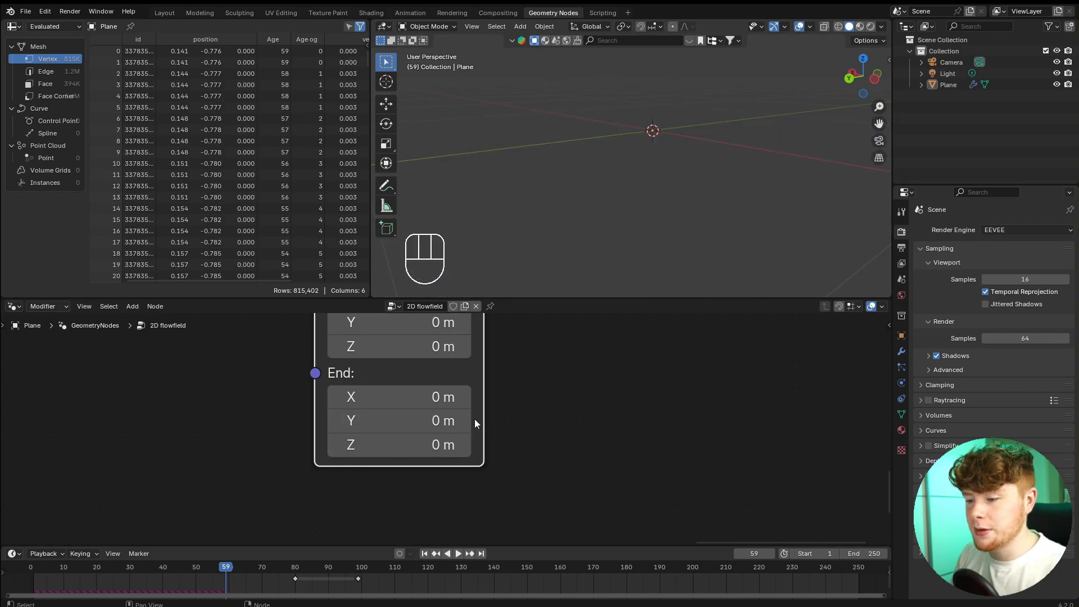
click(393, 397)
text(1)
key(Return)
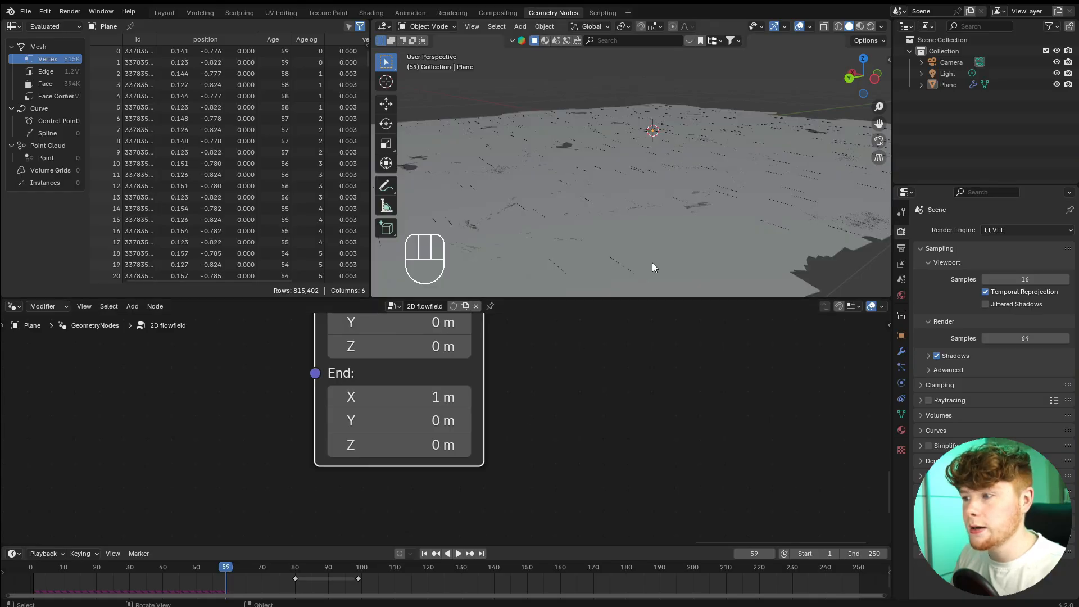
middle_drag(600, 155, 706, 231)
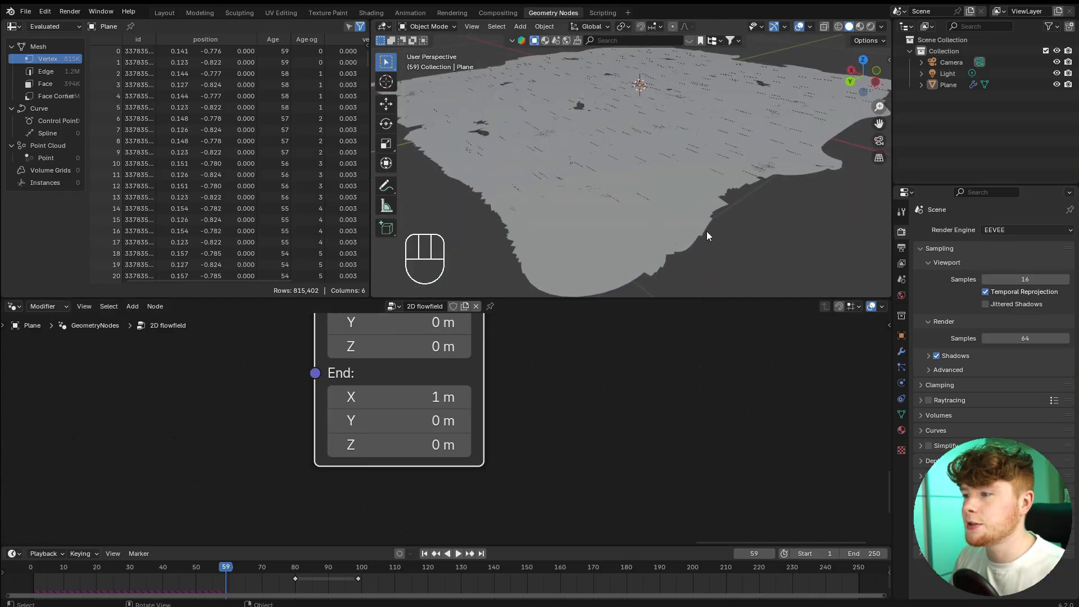
Set the Curve Line's End X to 0.01 m.
click(400, 398)
key(BackSpace)
text(.01)
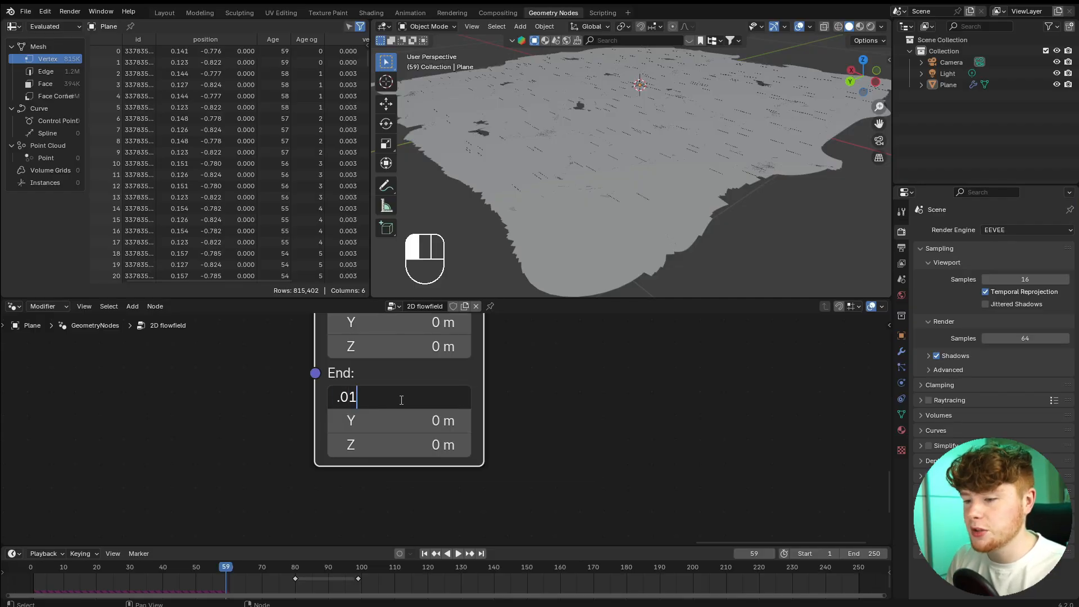
key(Return)
Examine the width and shape of the flow-field trails up close and from several angles.
scroll(666, 207, up, 8)
scroll(666, 210, down, 10)
middle_drag(666, 210, 669, 239)
shift+middle_drag(669, 239, 663, 259)
middle_drag(590, 251, 687, 210)
scroll(686, 210, up, 6)
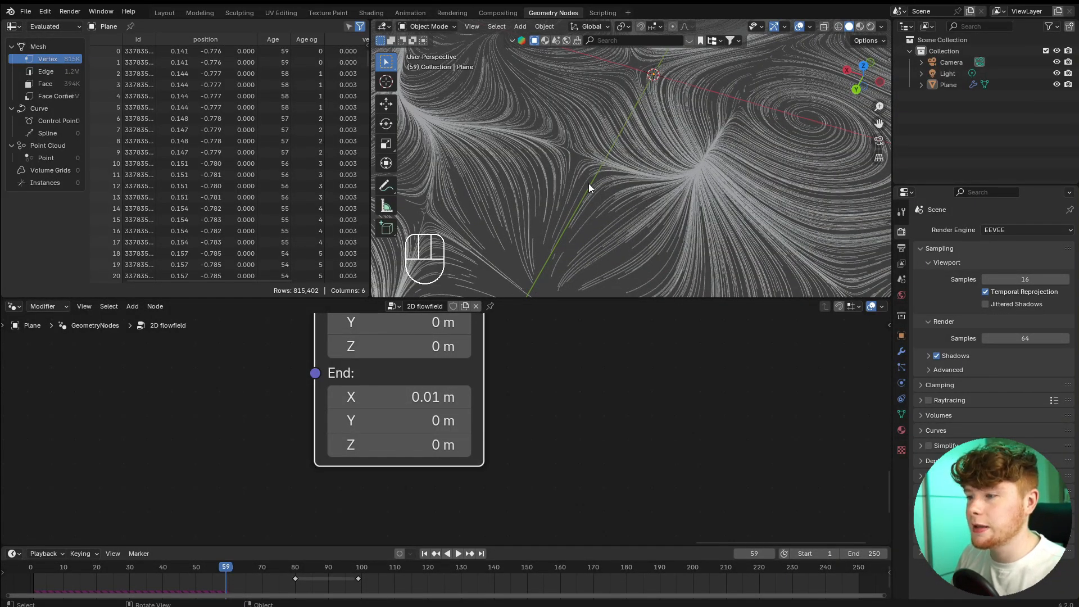
scroll(589, 184, down, 7)
middle_drag(588, 183, 574, 219)
scroll(576, 171, up, 5)
scroll(649, 200, up, 5)
shift+middle_drag(575, 171, 721, 189)
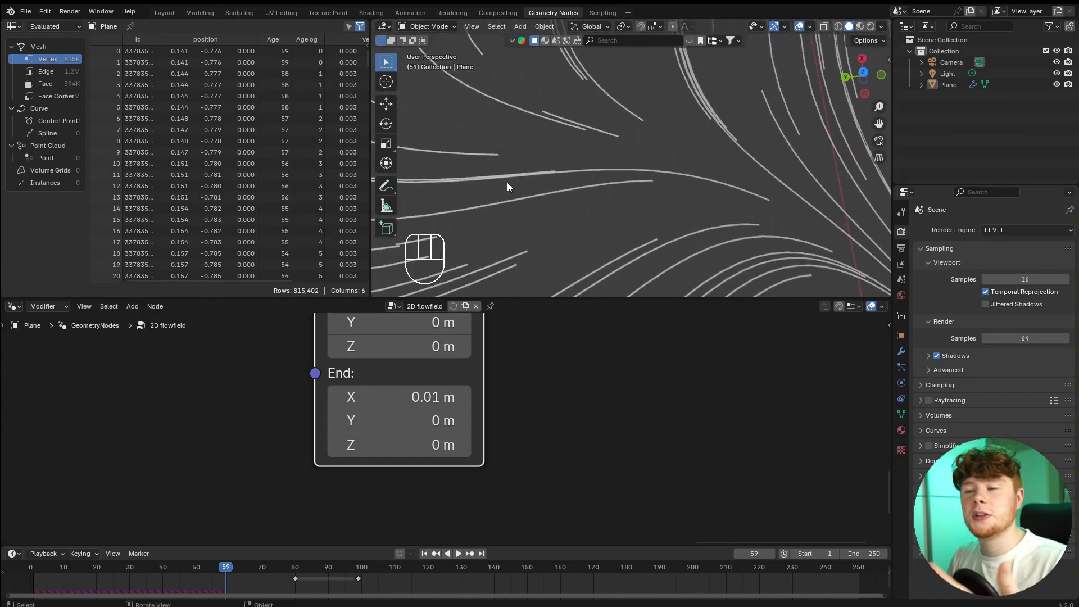
scroll(562, 222, down, 2)
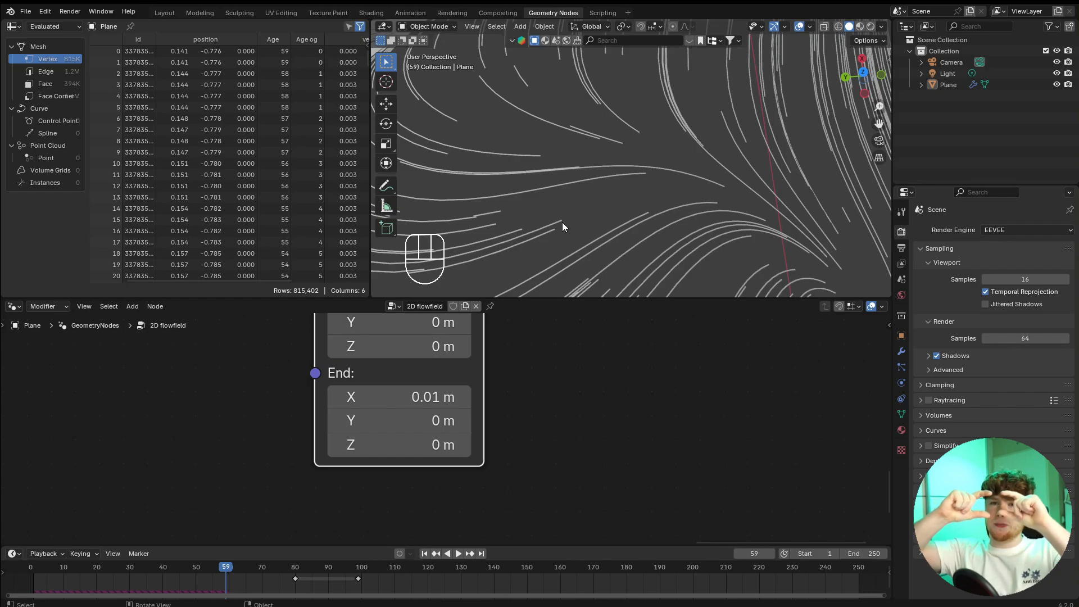
scroll(314, 400, down, 3)
Set the Curve Line's End X back to 1 m.
scroll(295, 416, up, 3)
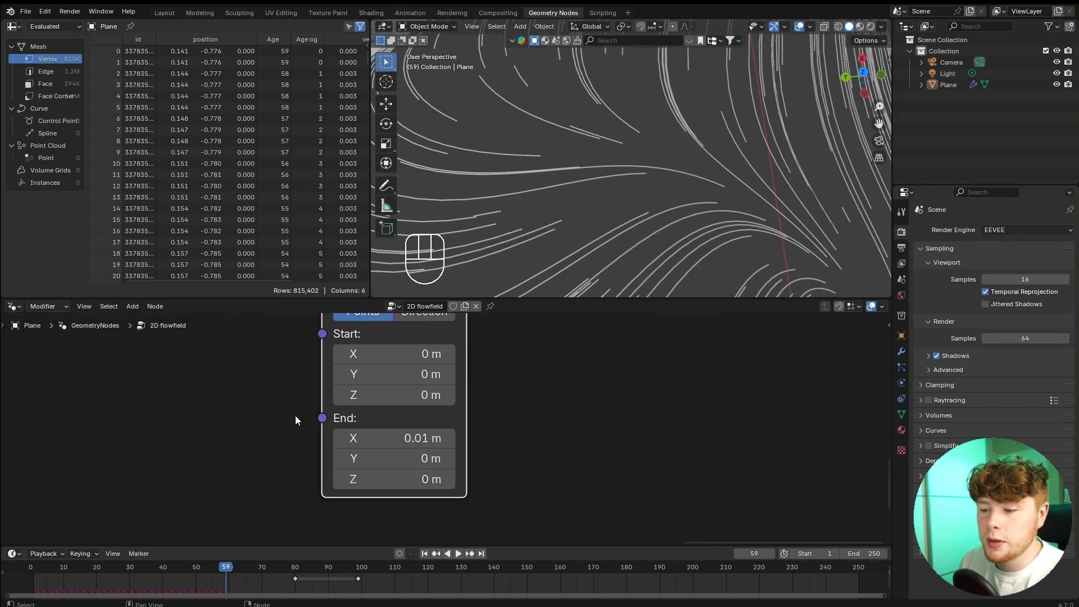
click(361, 443)
text(1)
key(Return)
Insert a Set Curve Radius node with its 0.005 m radius between Points to Curves and Curve to Mesh.
scroll(525, 393, down, 4)
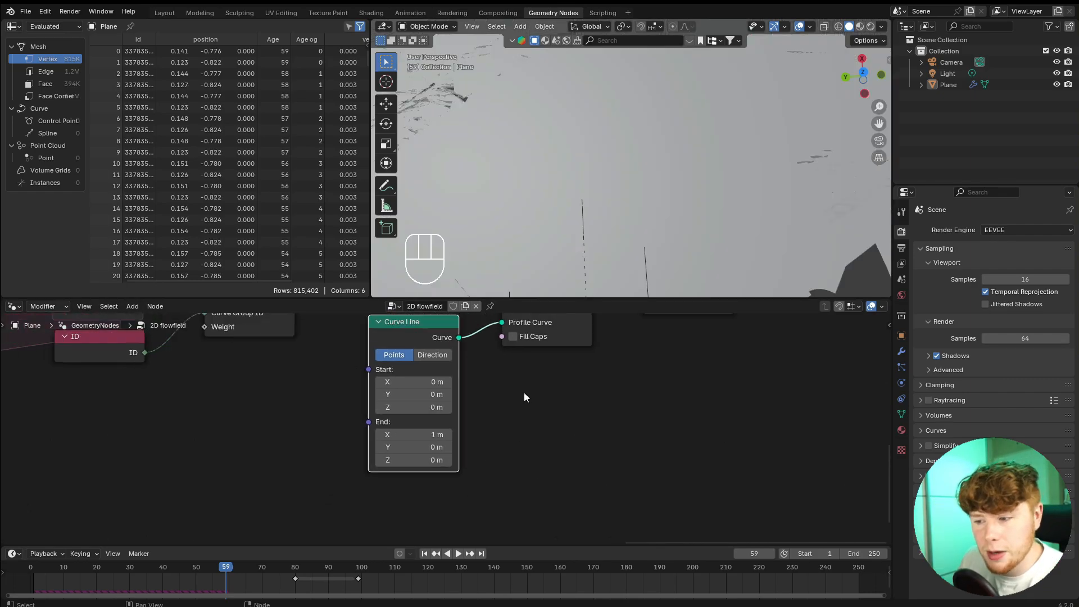
key(shift+a)
text(s)
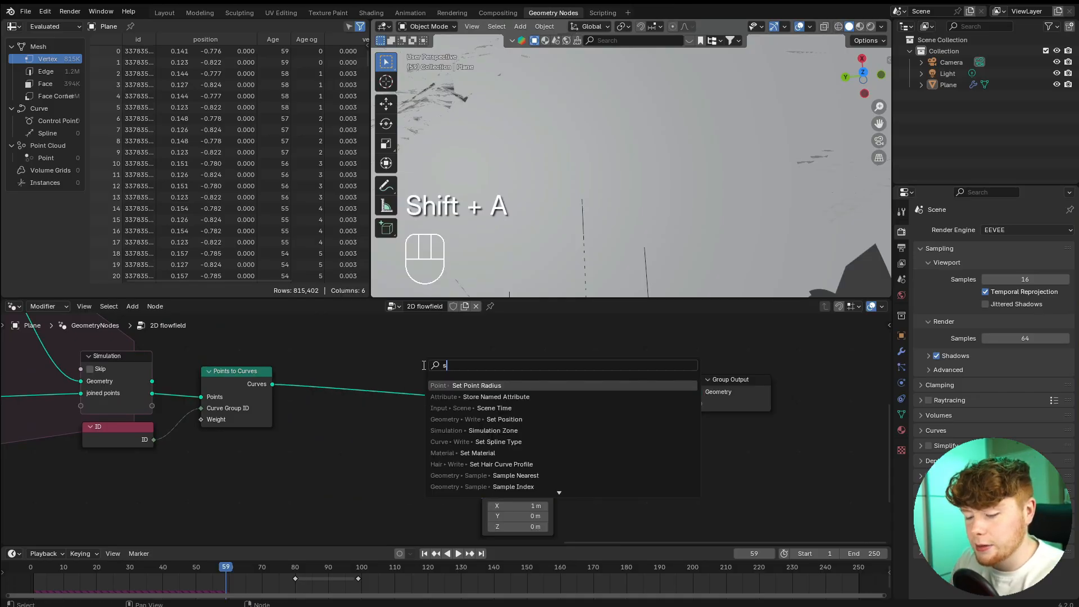
text(et c r)
key(Return)
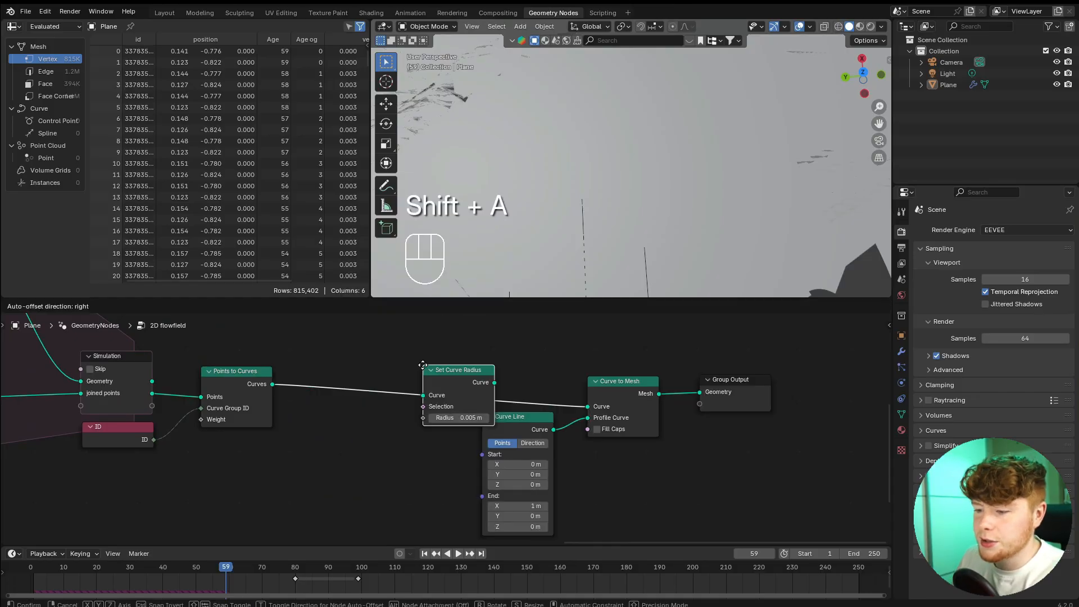
click(384, 369)
drag(420, 375, 432, 378)
scroll(445, 422, up, 3)
scroll(444, 426, down, 3)
scroll(307, 432, up, 2)
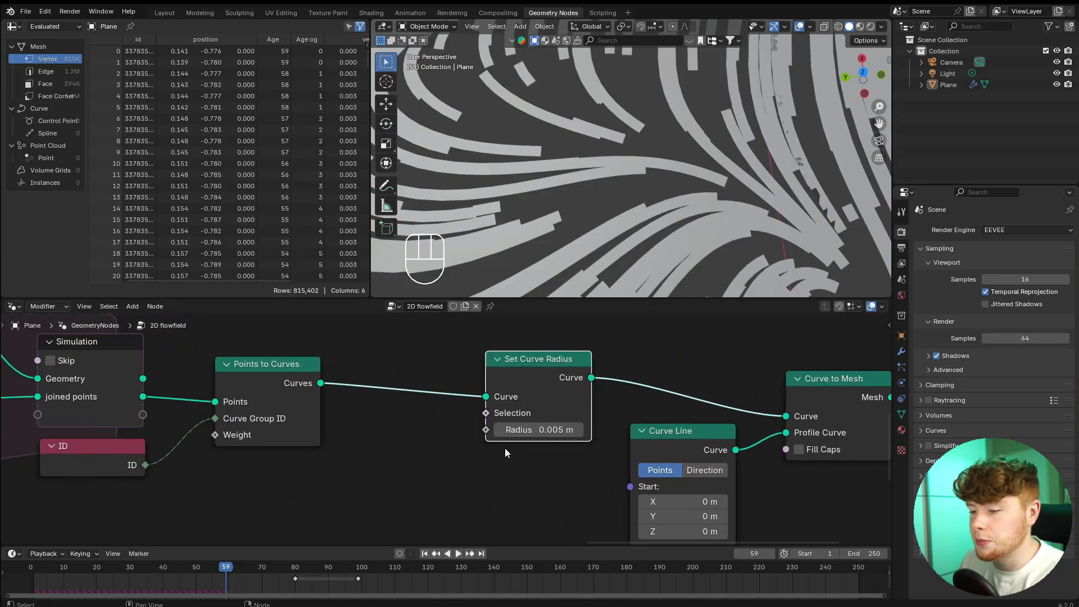
Add a Spline Parameter node and connect its Factor to the Radius of the Set Curve Radius node.
scroll(470, 439, up, 1)
key(shift+a)
text(spl pa)
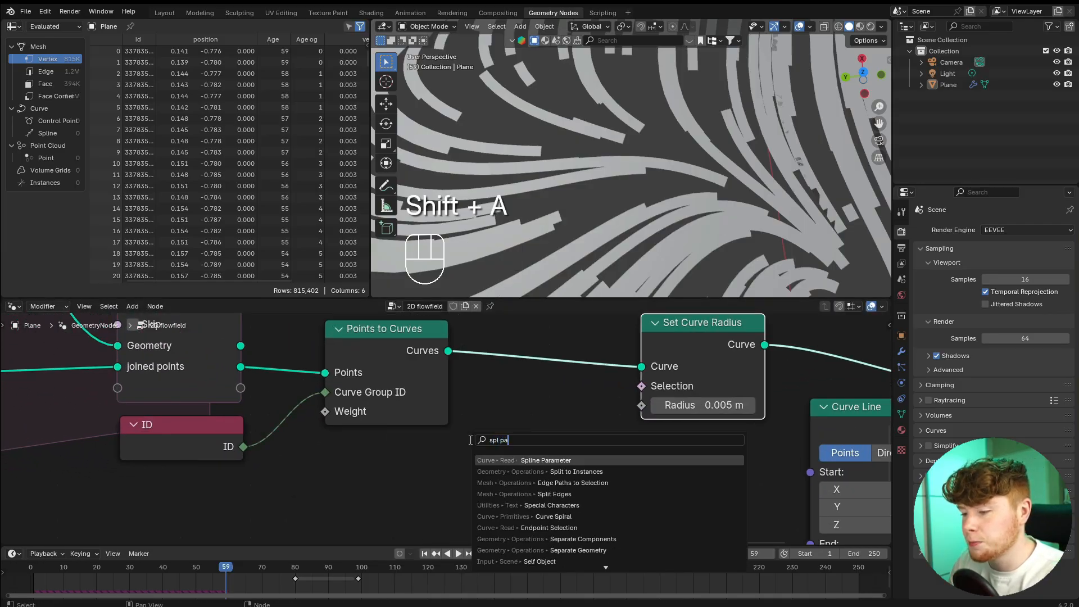
click(548, 505)
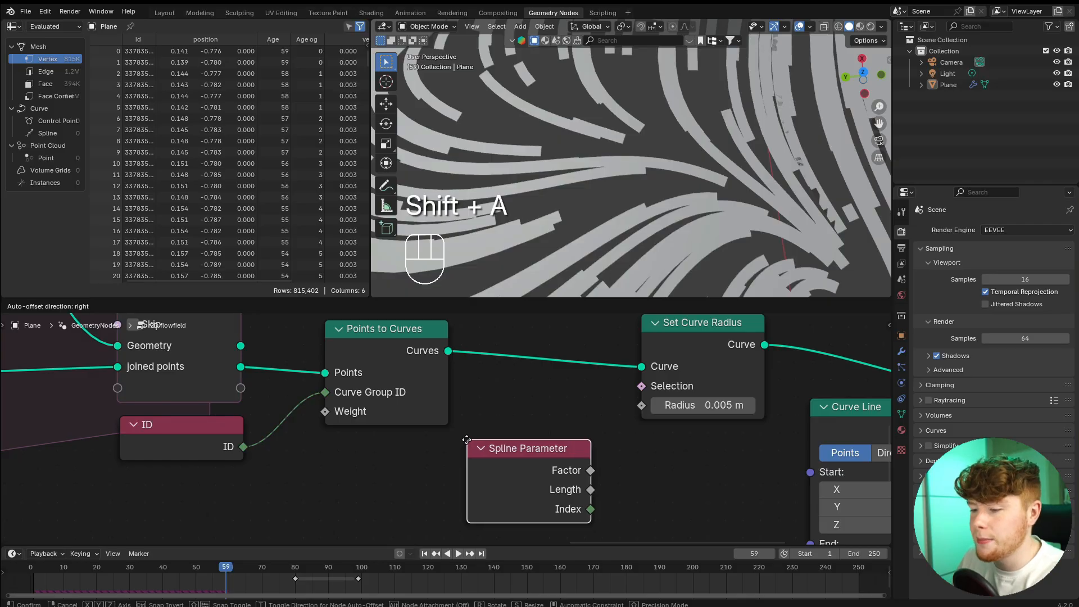
click(484, 466)
drag(487, 468, 646, 407)
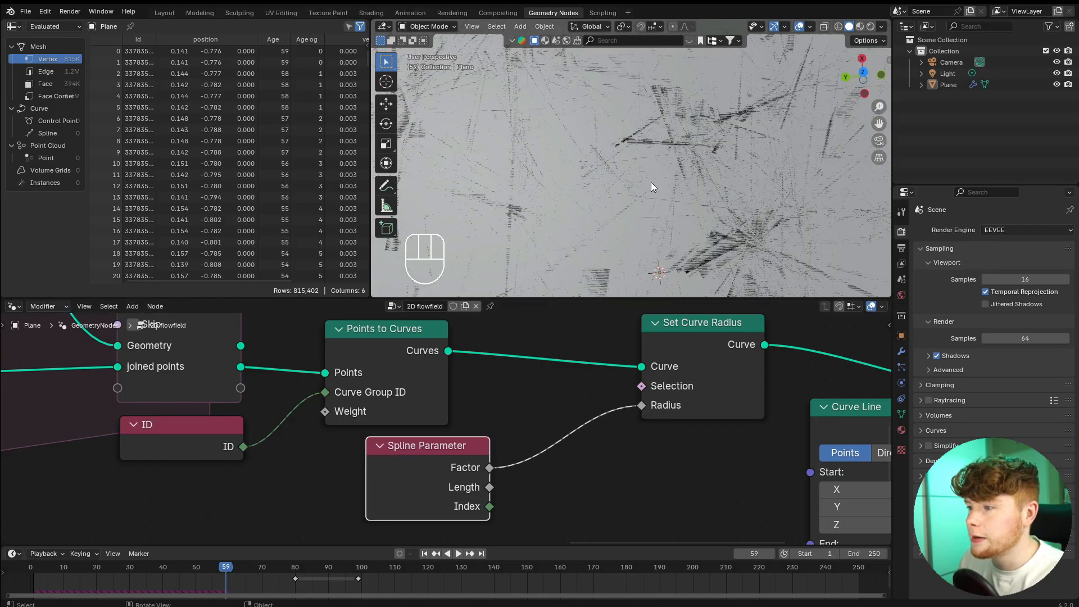
scroll(646, 221, down, 4)
middle_drag(645, 230, 702, 170)
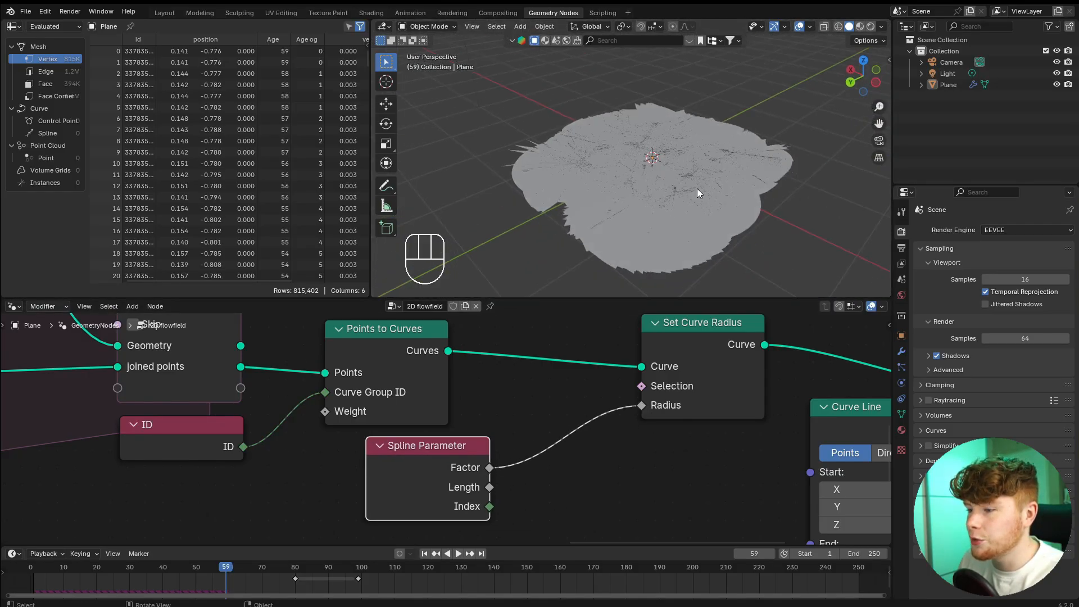
Insert a Map Range node between the Spline Parameter's Factor and the Set Curve Radius node's Radius.
scroll(417, 468, up, 2)
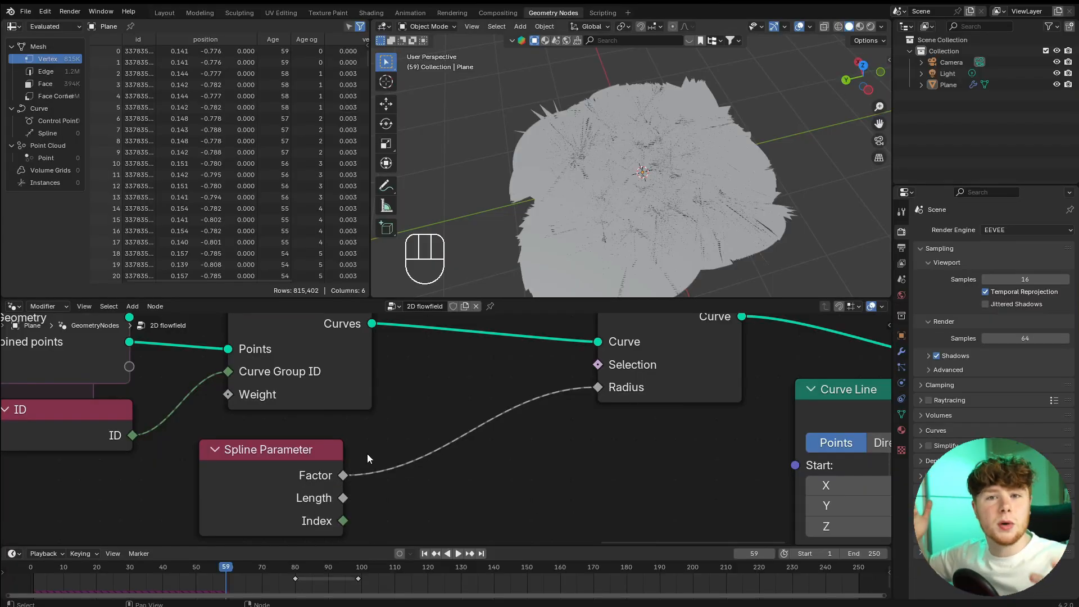
key(shift+a)
mouse_move(463, 379)
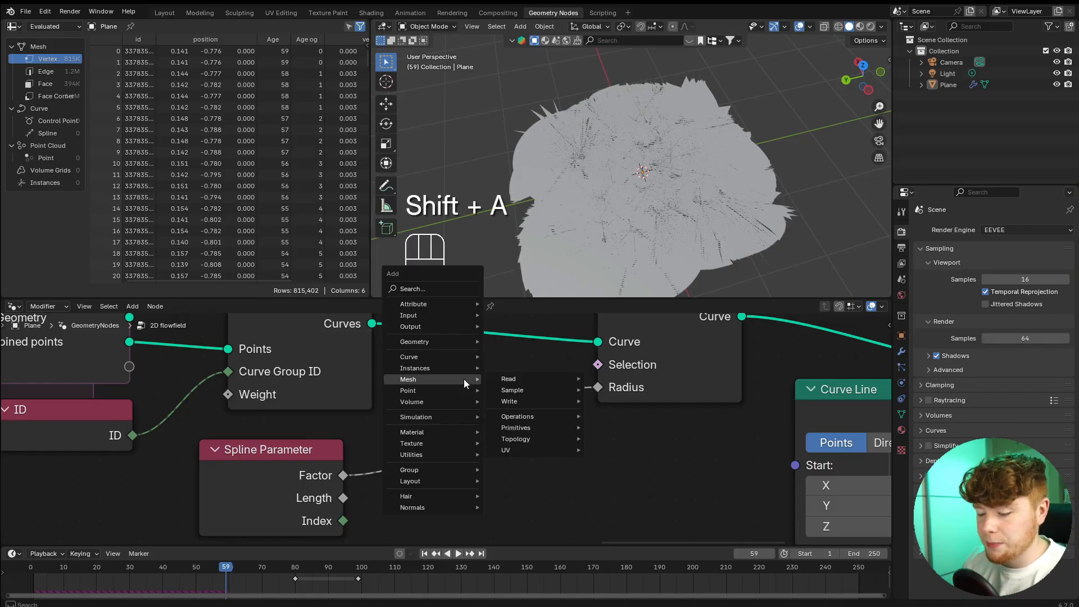
key(space)
text(map)
key(Return)
click(410, 379)
scroll(598, 513, down, 2)
middle_drag(597, 513, 531, 433)
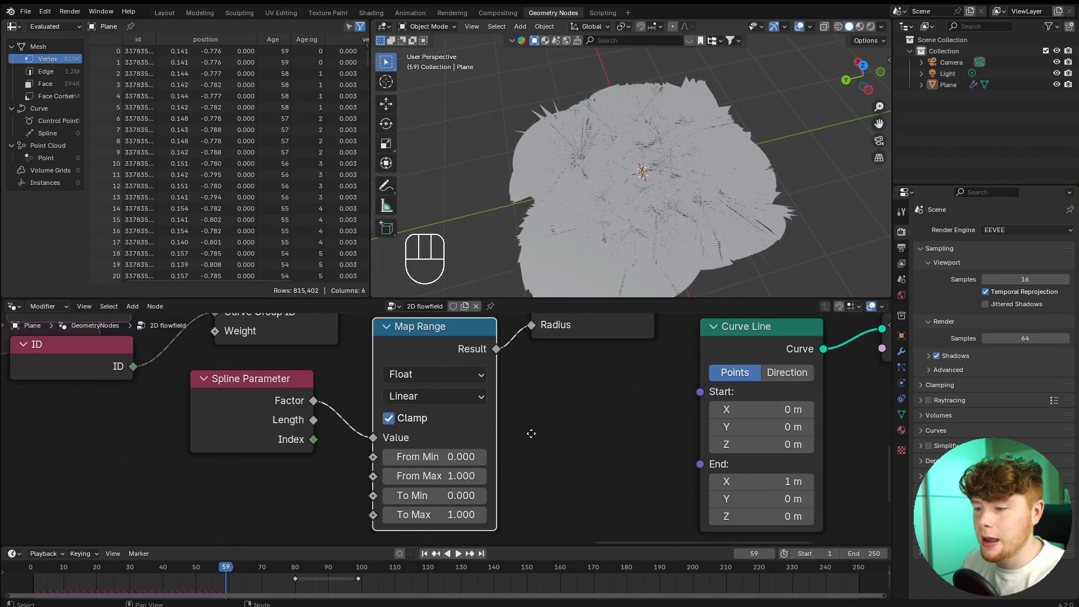
Set the Map Range's To Max to 0.001 and inspect the tapered trails up close.
scroll(531, 433, up, 2)
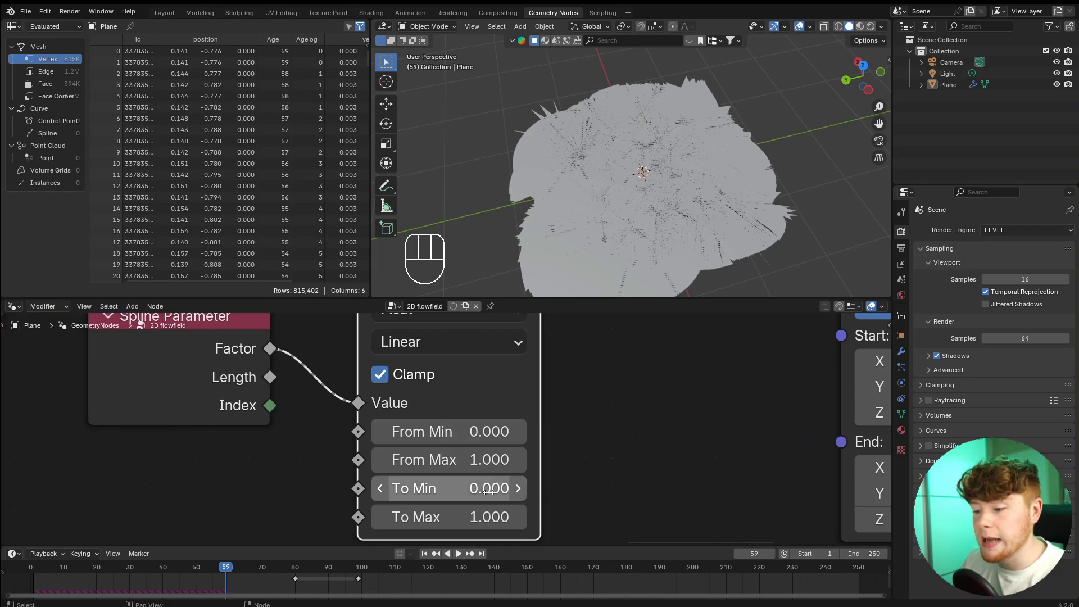
click(454, 515)
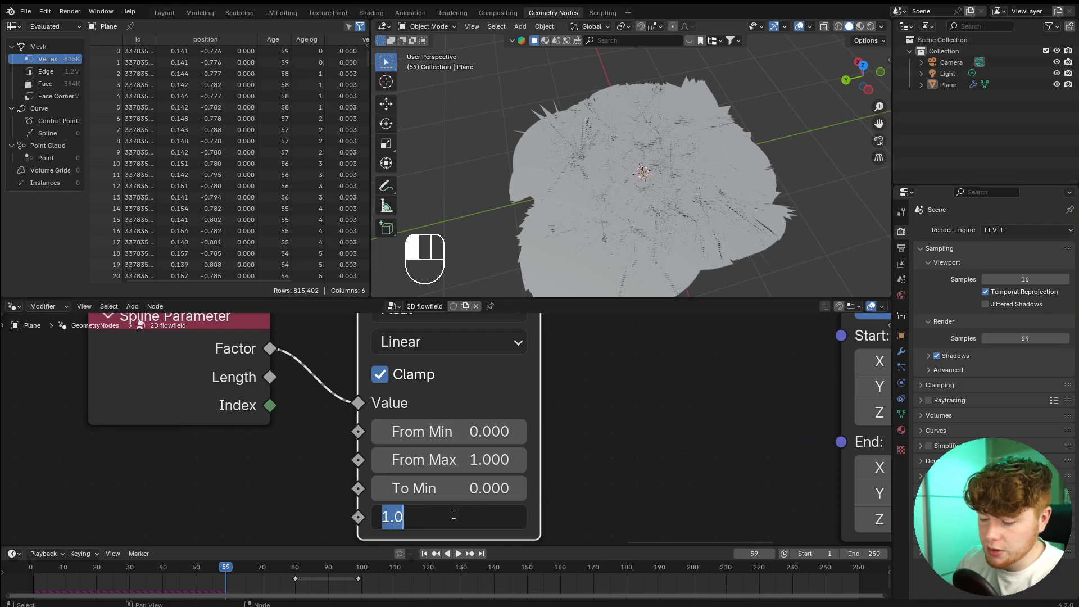
text(.001)
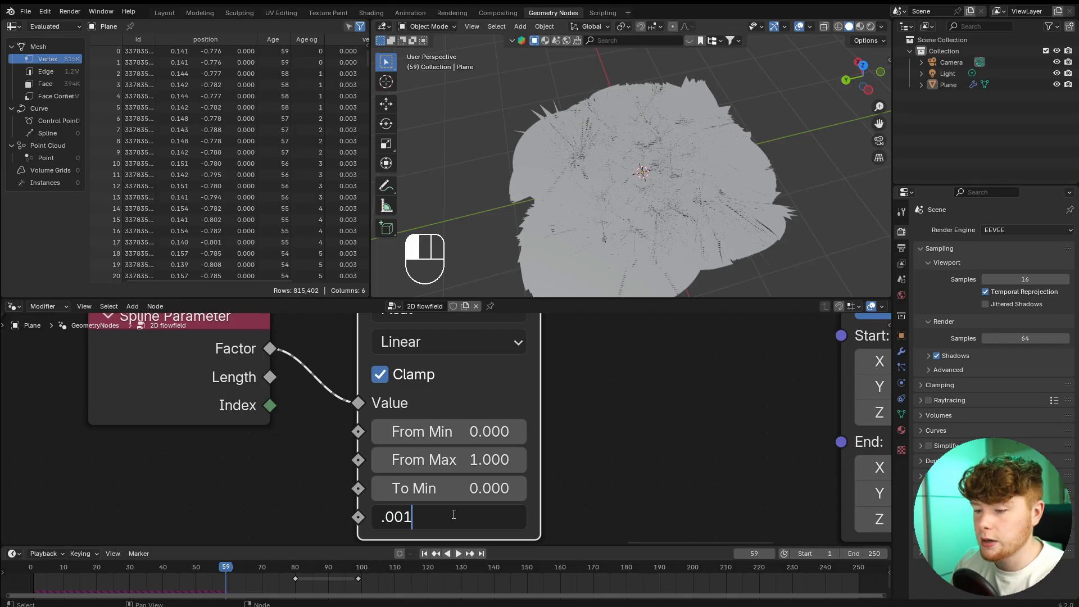
key(Return)
scroll(595, 163, up, 10)
shift+middle_drag(597, 162, 636, 208)
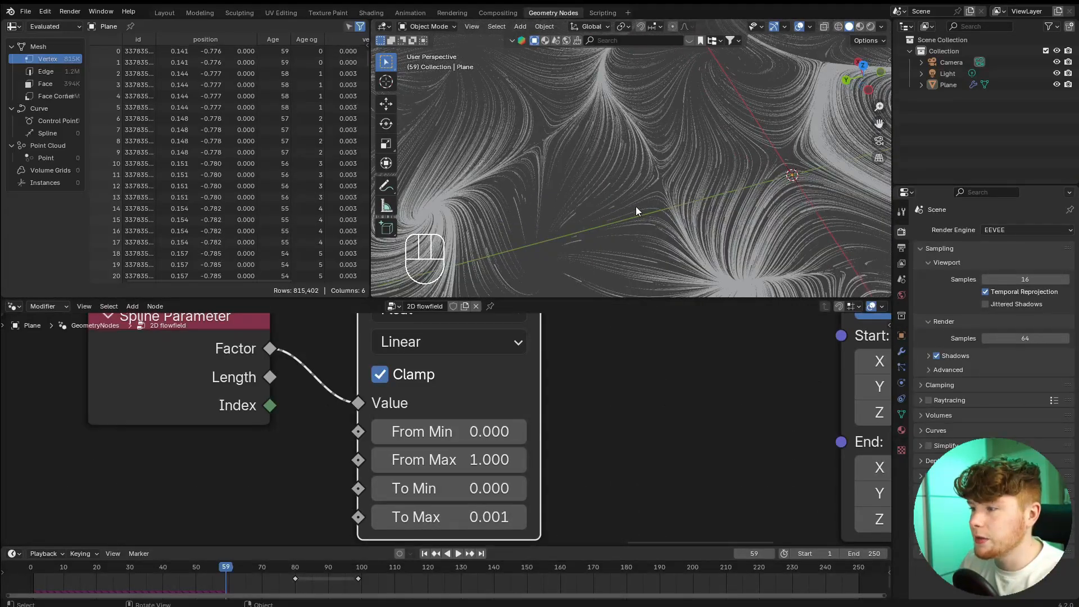
shift+middle_drag(614, 172, 664, 121)
scroll(584, 193, up, 6)
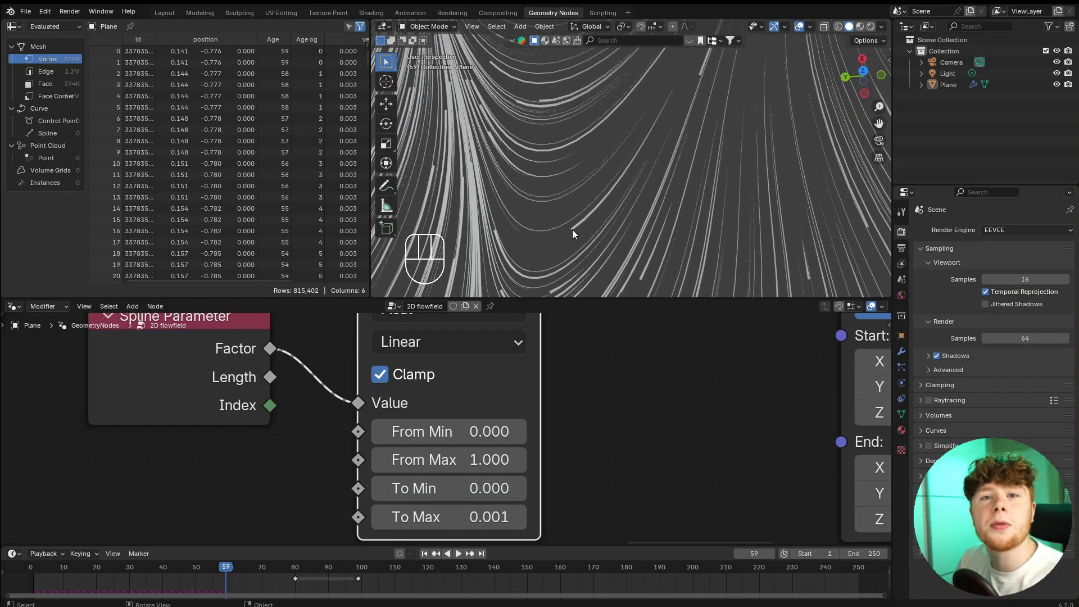
Insert a Float Curve node between the Spline Parameter and the Map Range, making room for it.
scroll(506, 365, down, 3)
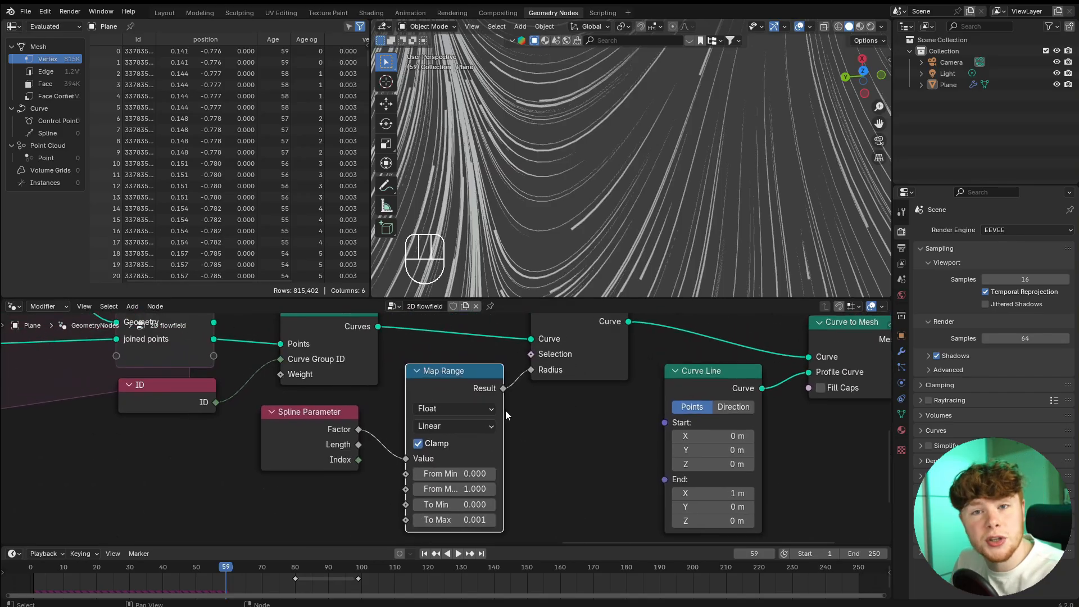
middle_drag(298, 437, 460, 413)
scroll(459, 413, up, 1)
drag(460, 413, 214, 460)
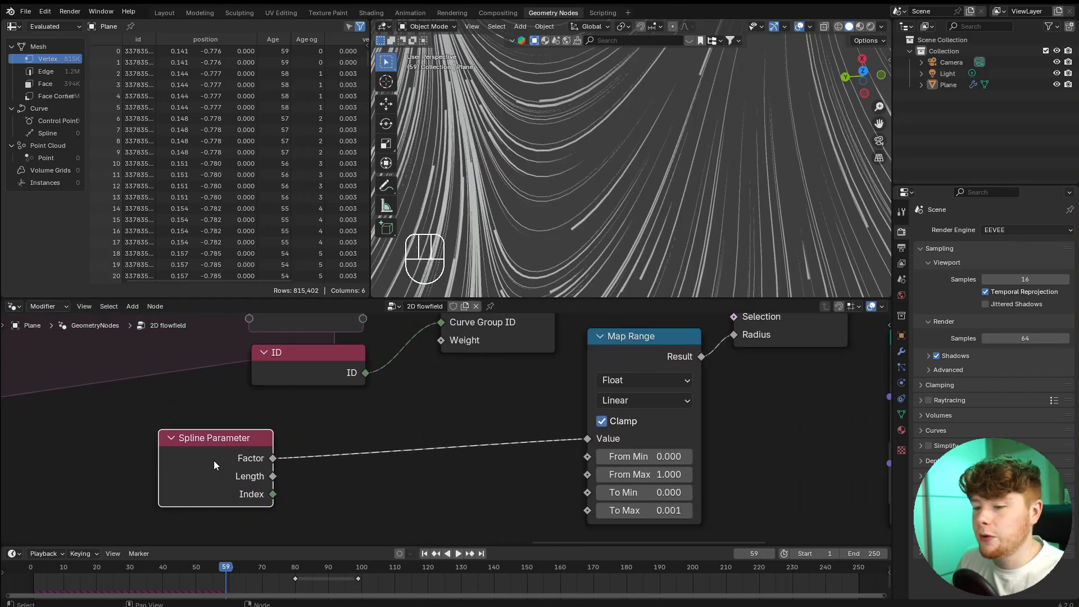
click(419, 413)
key(shift+a)
text(float)
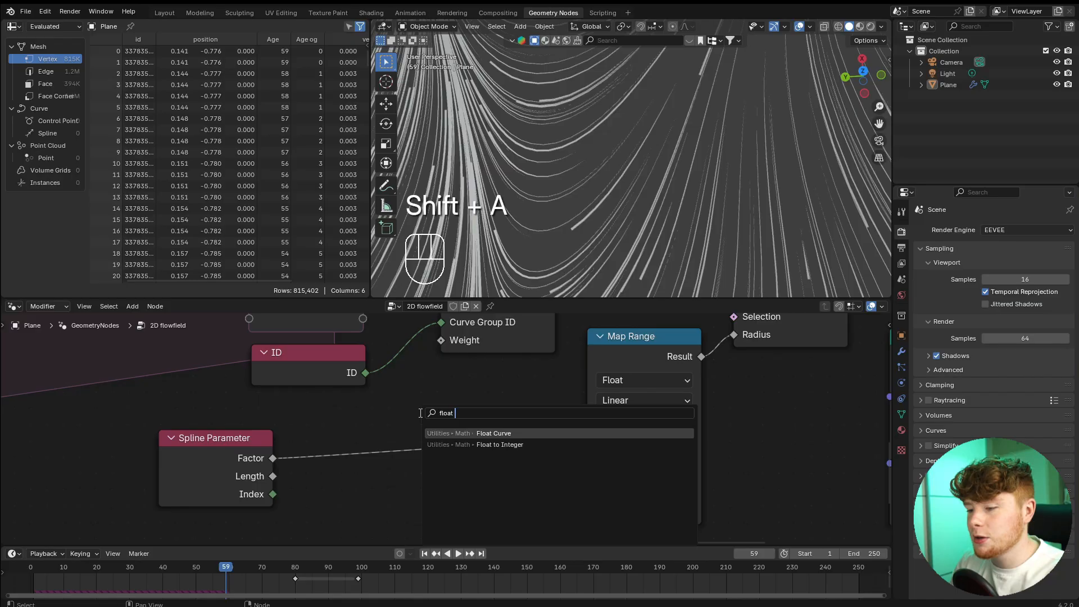
key(Return)
click(500, 446)
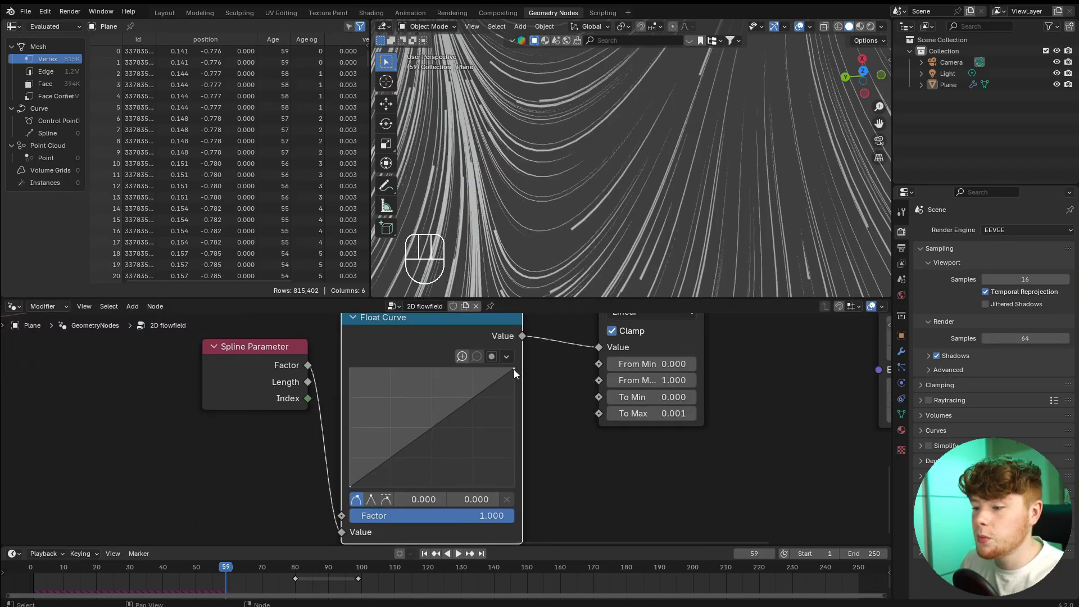
Shape the Float Curve into an arch, with its end point at zero and a middle point at about 0.504, 1.000.
drag(513, 370, 514, 486)
drag(434, 482, 436, 361)
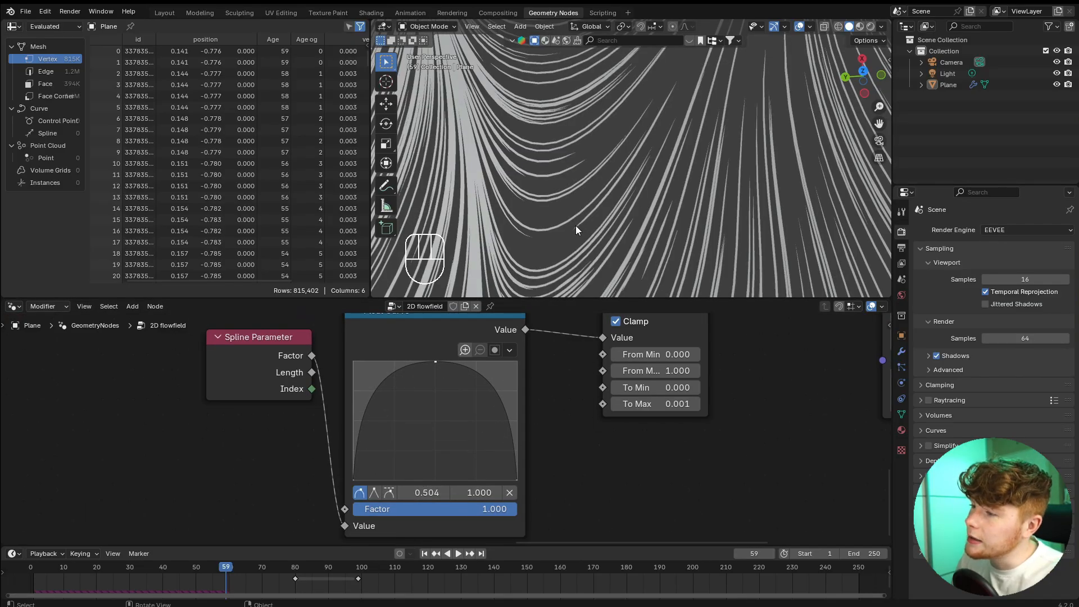
scroll(628, 426, down, 5)
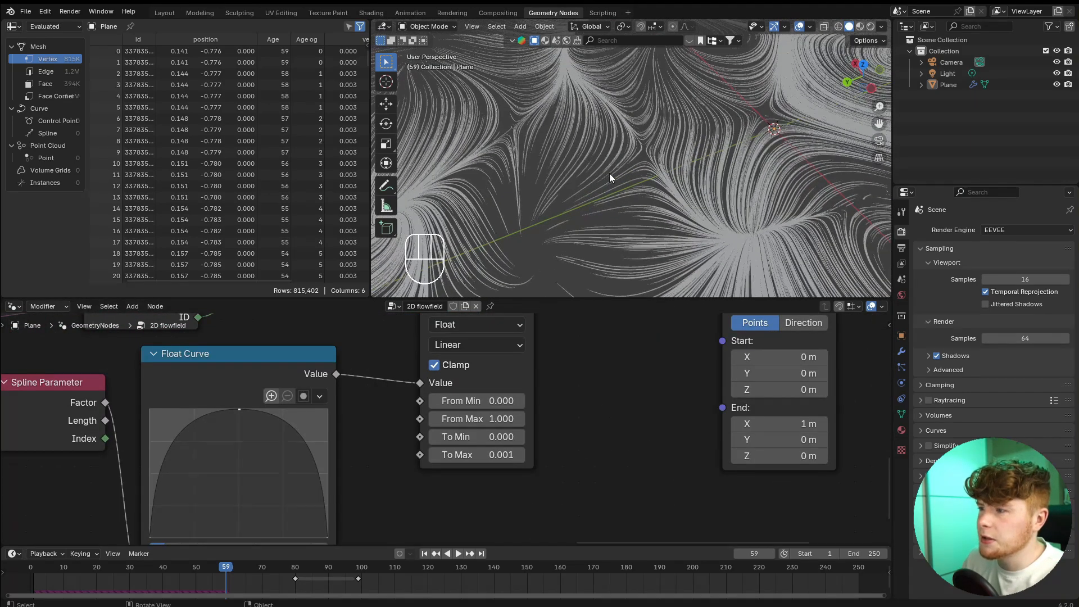
Reduce the Map Range's To Max below 0.001, to a value displayed as 0.000, and check the thinner trails.
click(452, 455)
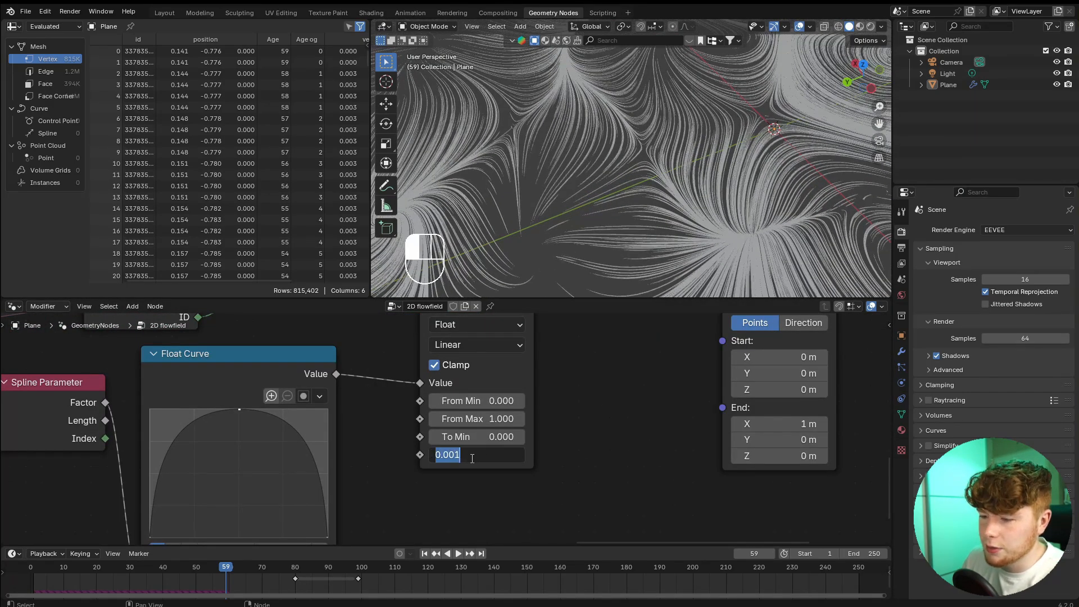
click(449, 455)
text(0)
key(Return)
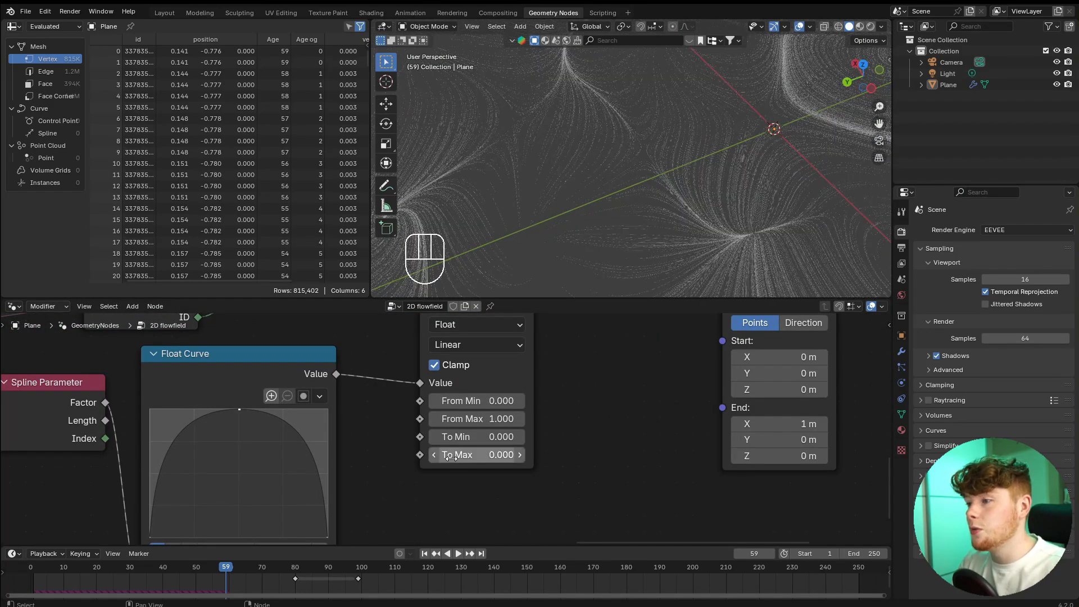
middle_drag(602, 150, 640, 197)
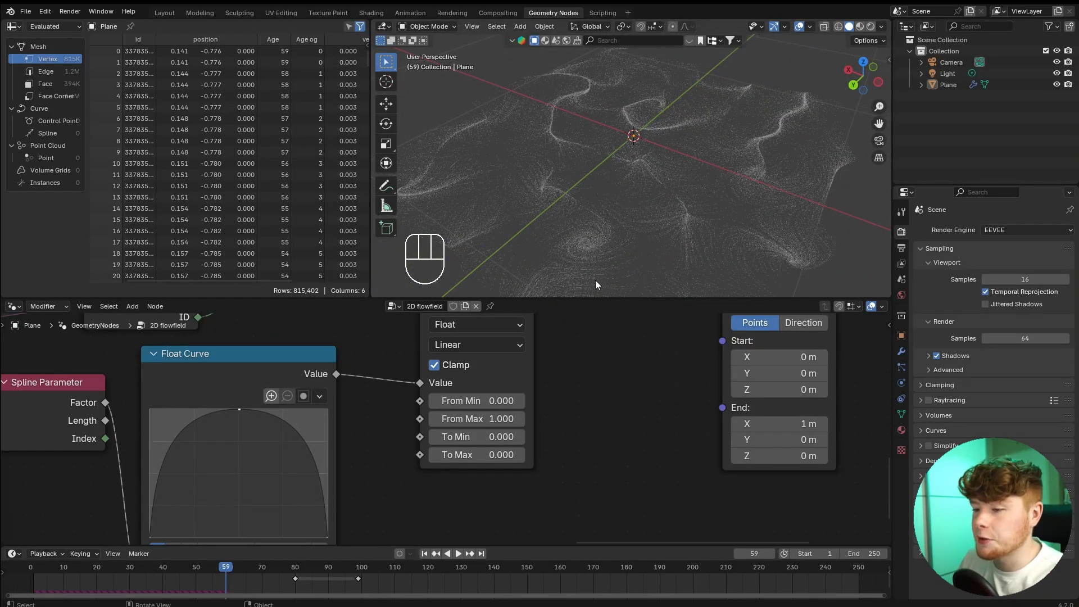
scroll(406, 403, down, 3)
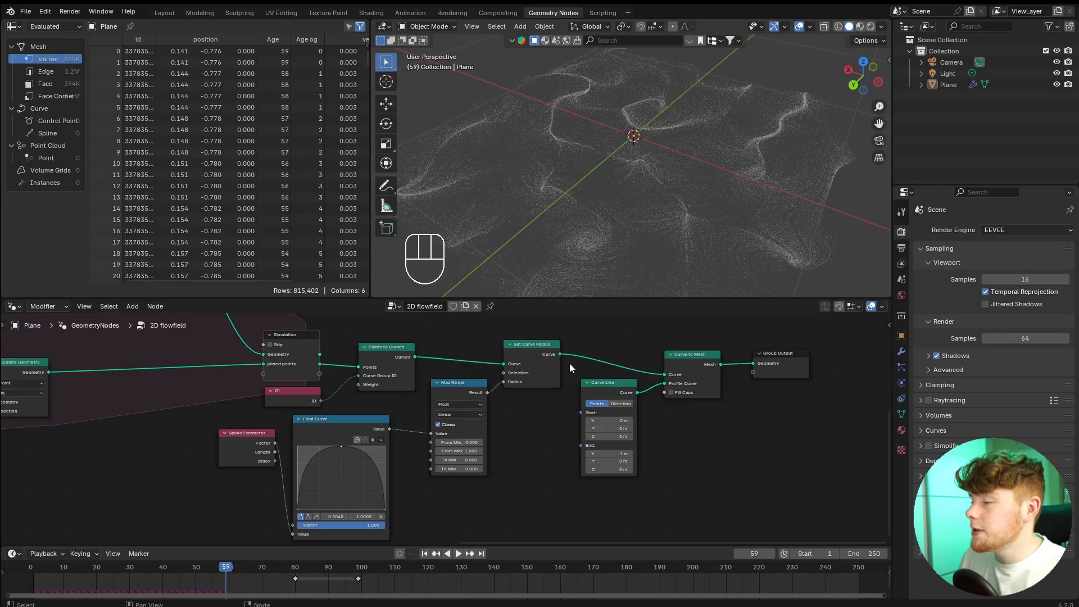
middle_drag(779, 134, 746, 148)
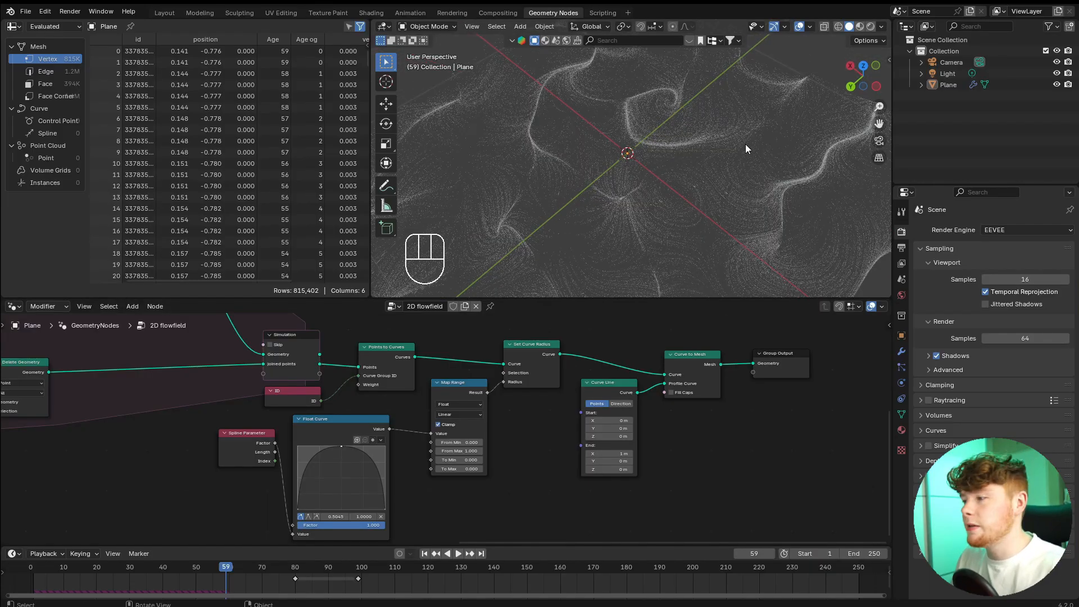
Set the render engine to Cycles with GPU Compute as the device.
click(988, 228)
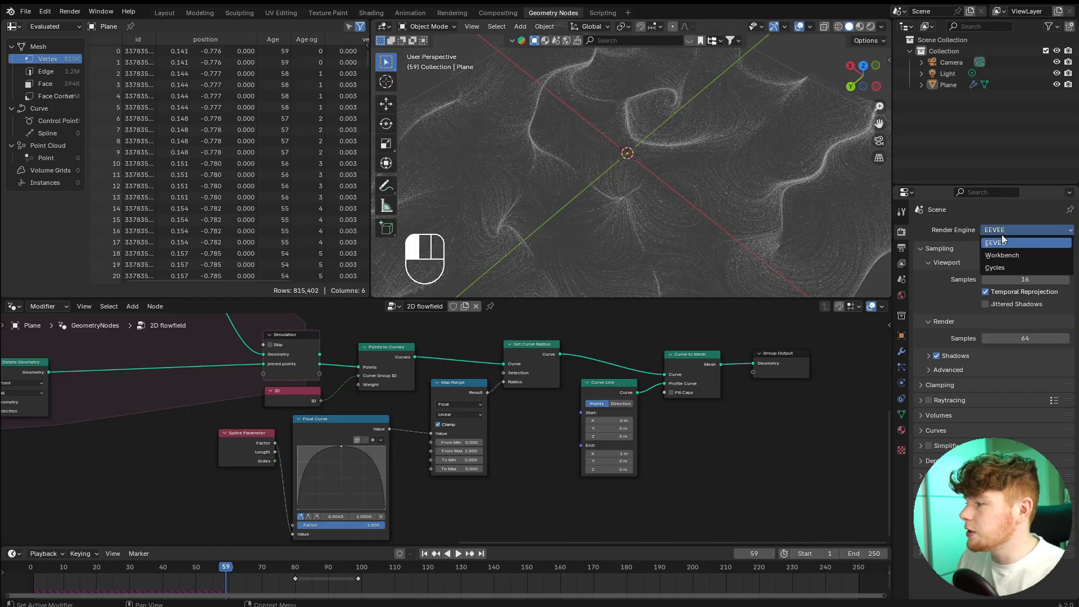
click(996, 269)
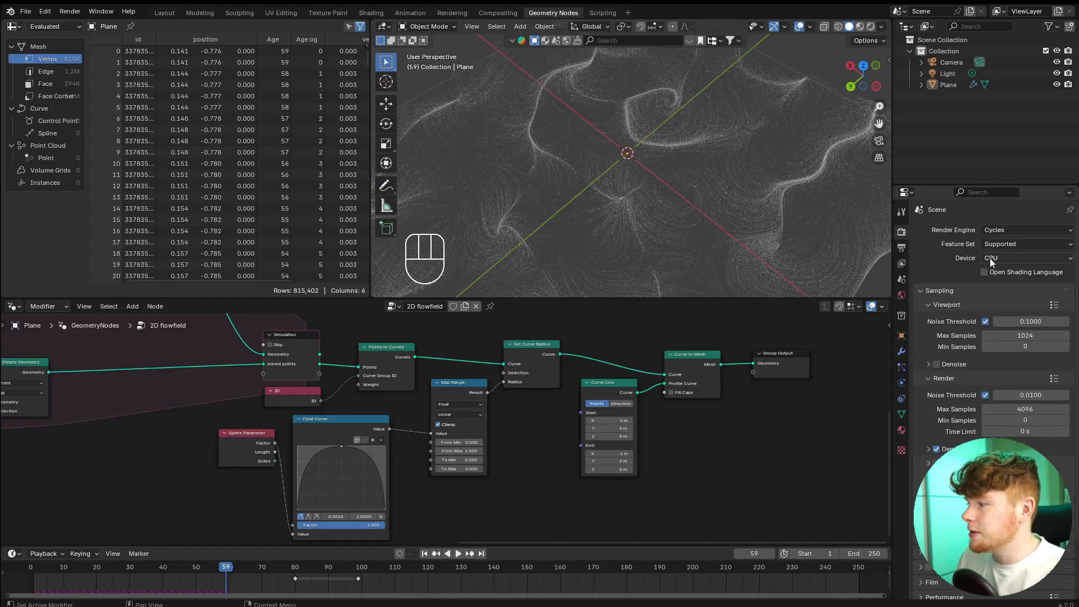
click(989, 258)
click(993, 275)
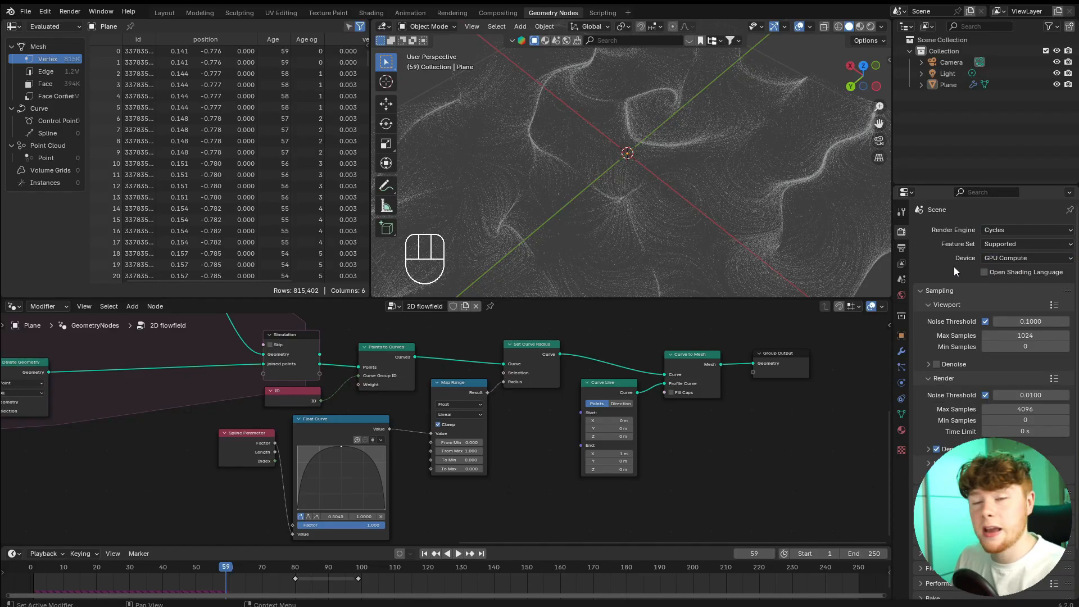
Switch the 3D viewport to rendered shading and view the trails from a lower angle.
click(871, 26)
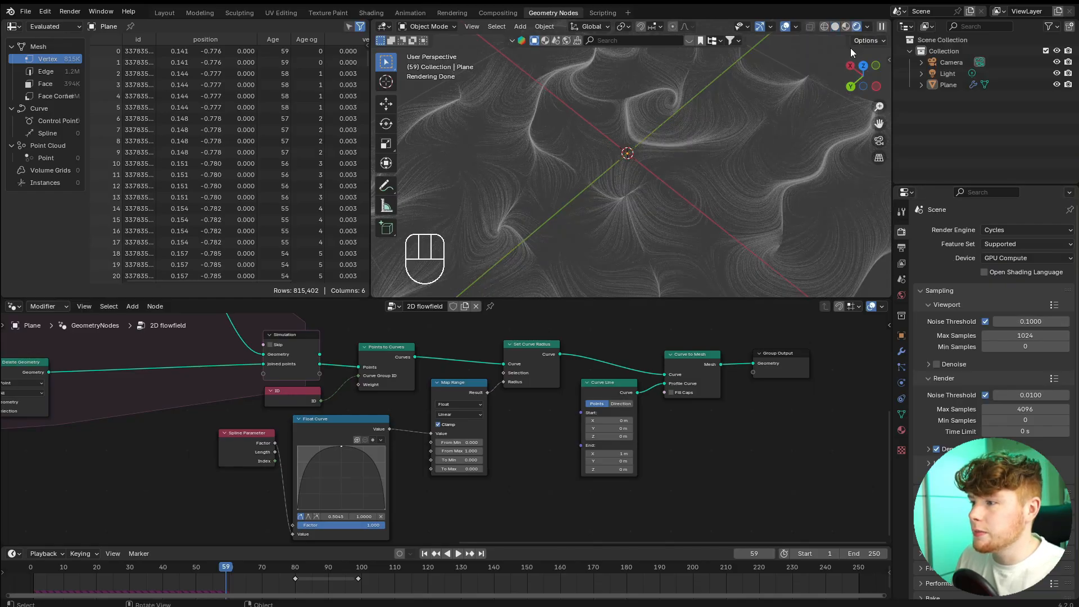
mouse_move(851, 49)
middle_down()
mouse_move(771, 171)
mouse_move(717, 153)
middle_up()
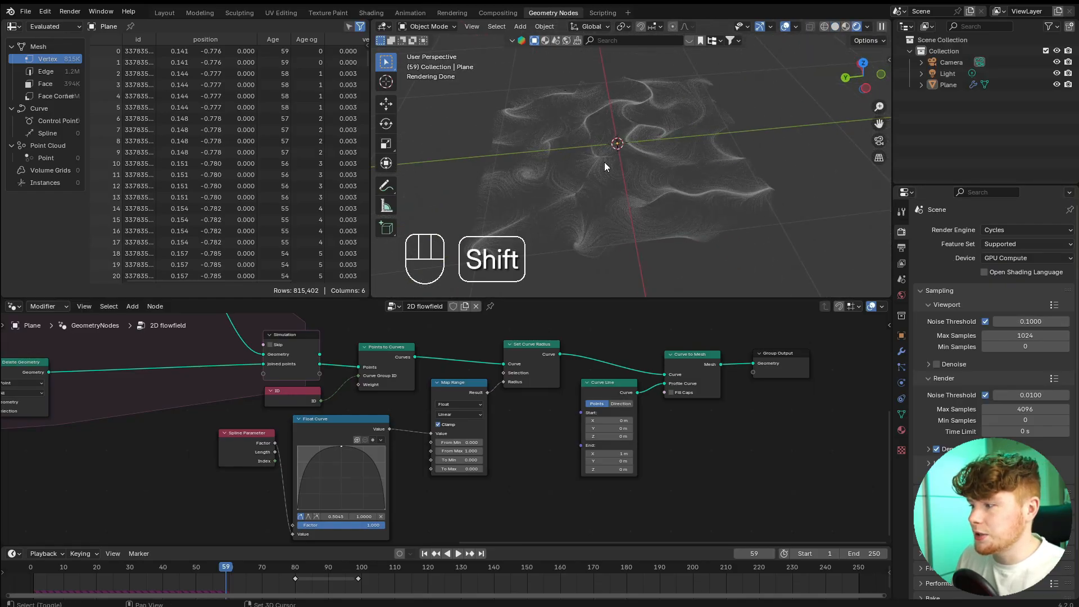
shift+middle_drag(605, 162, 627, 163)
scroll(751, 161, up, 2)
Set the world background color to white.
click(901, 297)
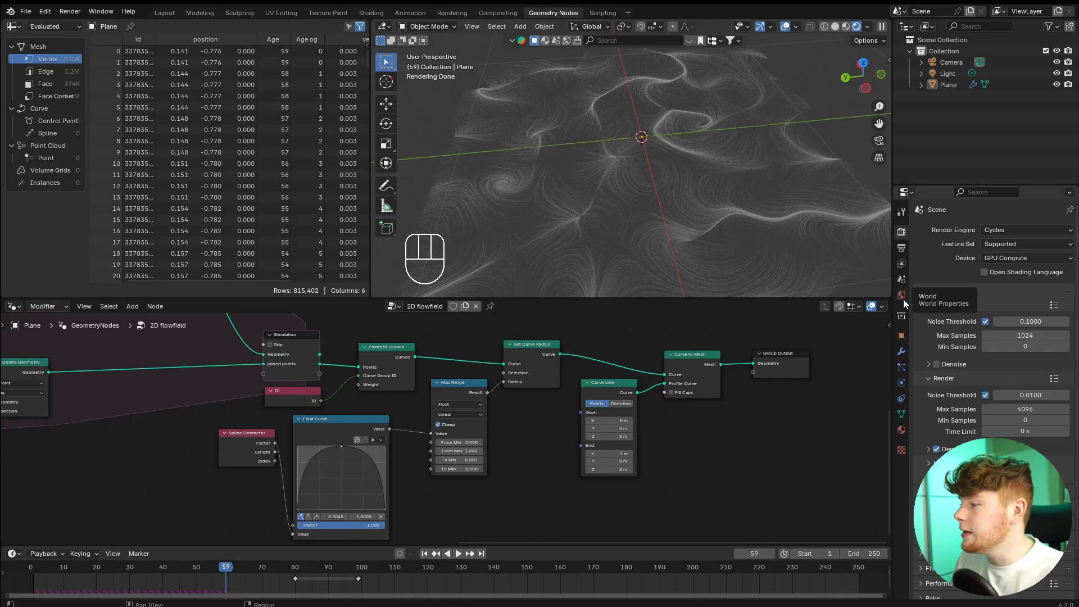
click(1006, 301)
drag(1054, 197, 1048, 126)
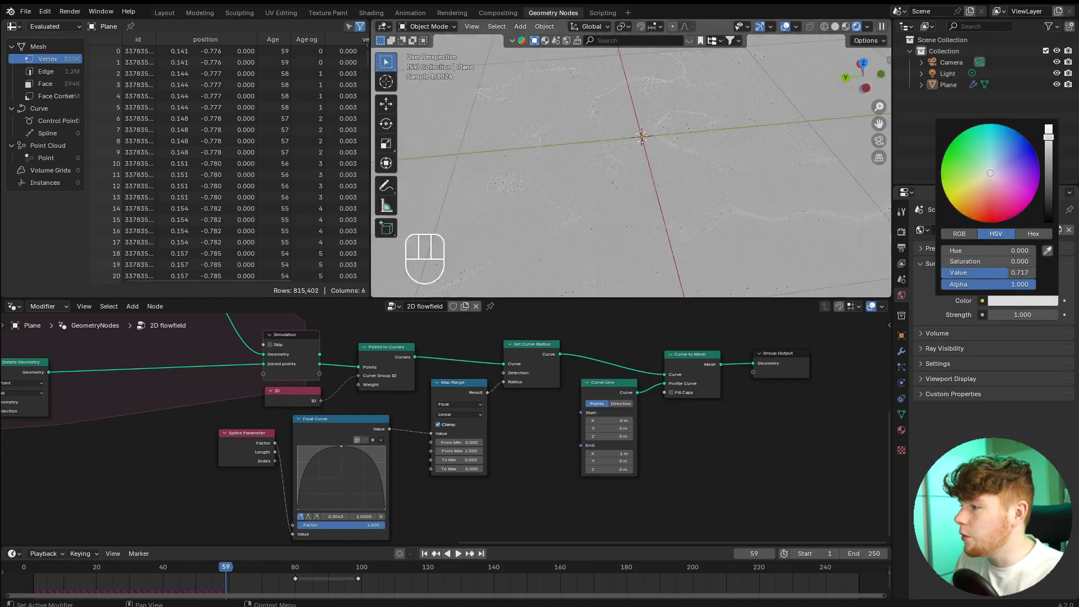
Split the node editor area in two and turn the new area into a Shader Editor.
drag(888, 300, 524, 332)
click(534, 306)
click(562, 411)
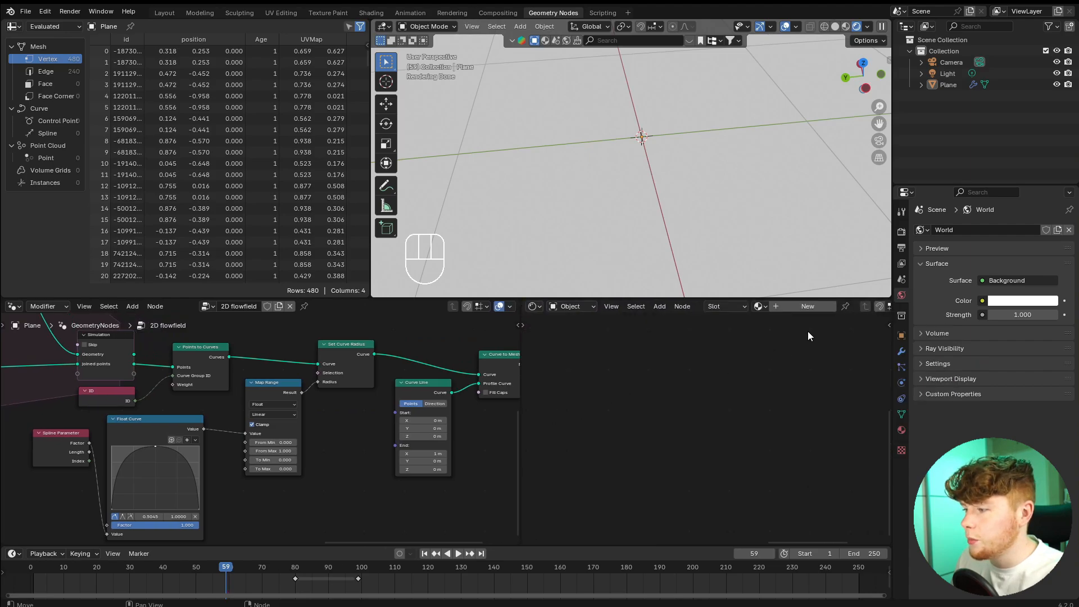
Create a new material named Black for the plane and set its Principled BSDF Base Color to black.
click(797, 308)
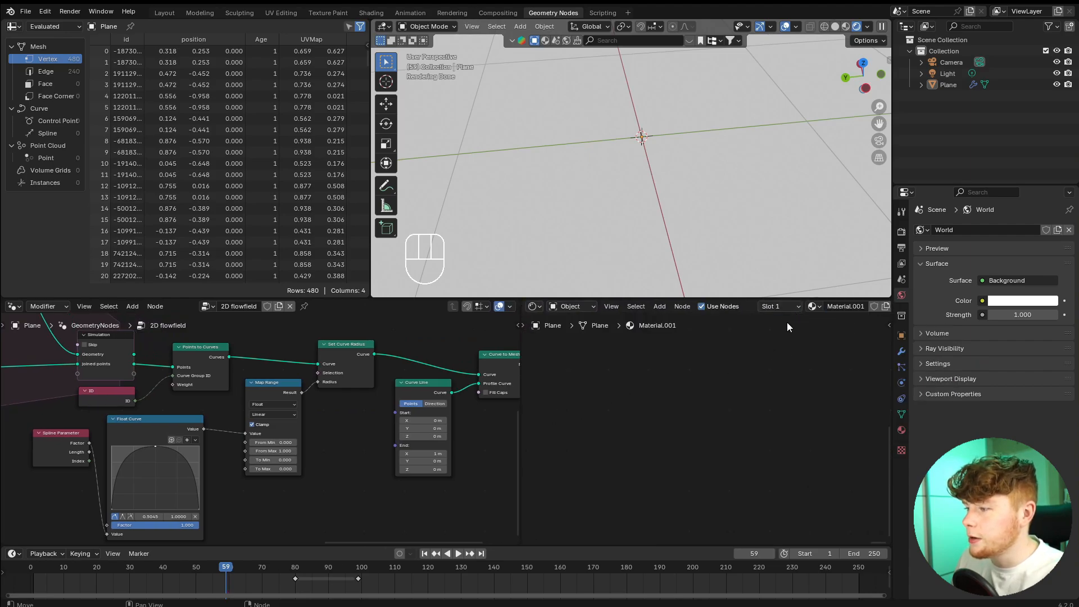
click(843, 307)
text(Black)
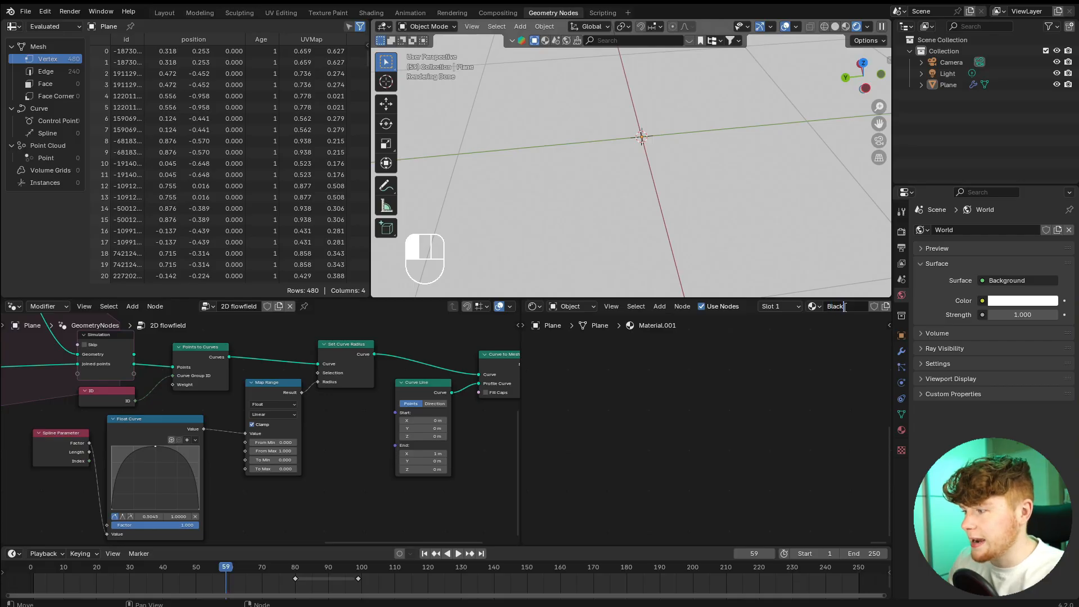
key(Return)
key(KP_Decimal)
click(700, 394)
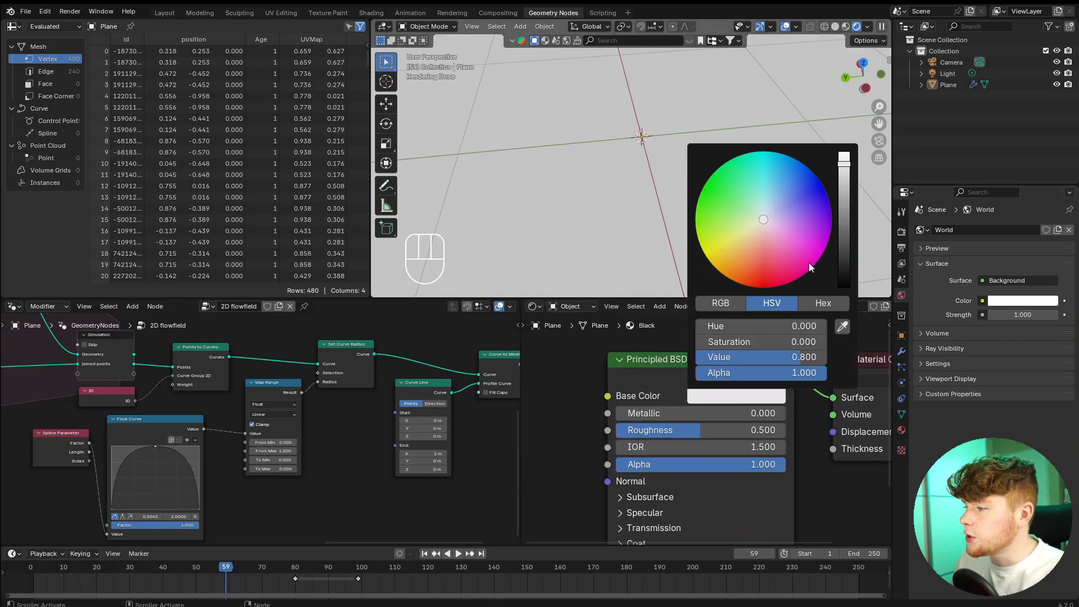
drag(845, 171, 846, 287)
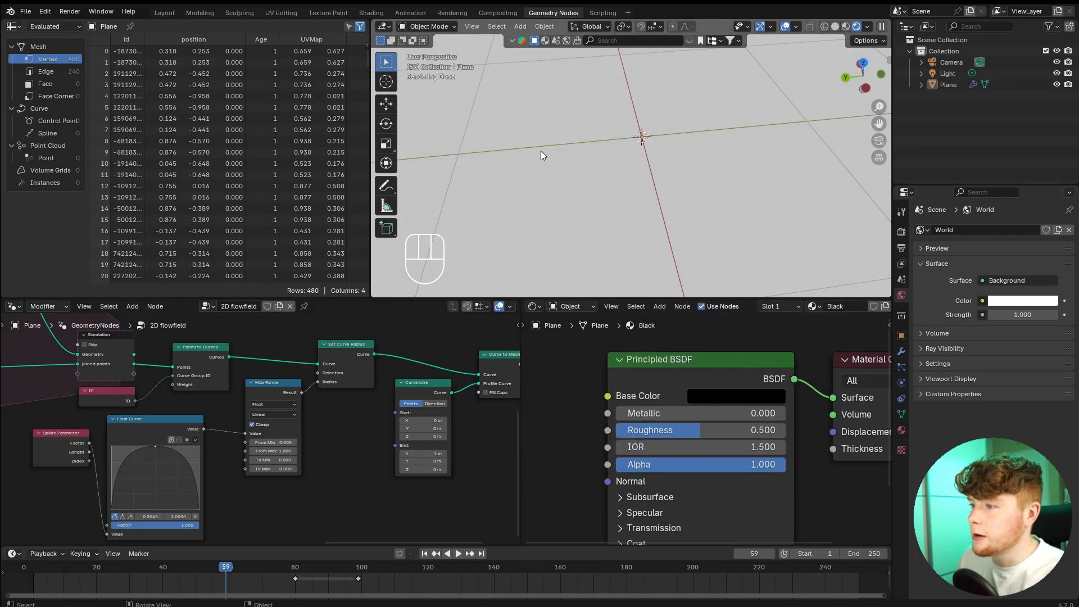
Move the Group Output aside and insert a Set Material node between Curve to Mesh and Group Output.
scroll(440, 414, down, 8)
middle_drag(439, 415, 261, 437)
scroll(306, 427, up, 11)
drag(275, 346, 312, 398)
key(g)
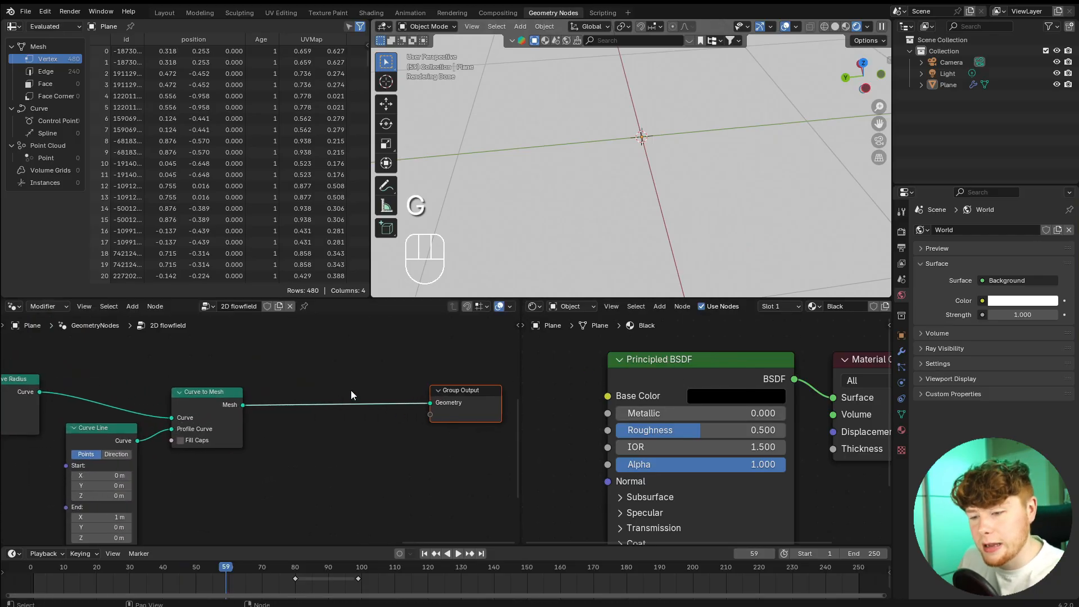
key(shift+a)
text(set)
key(Return)
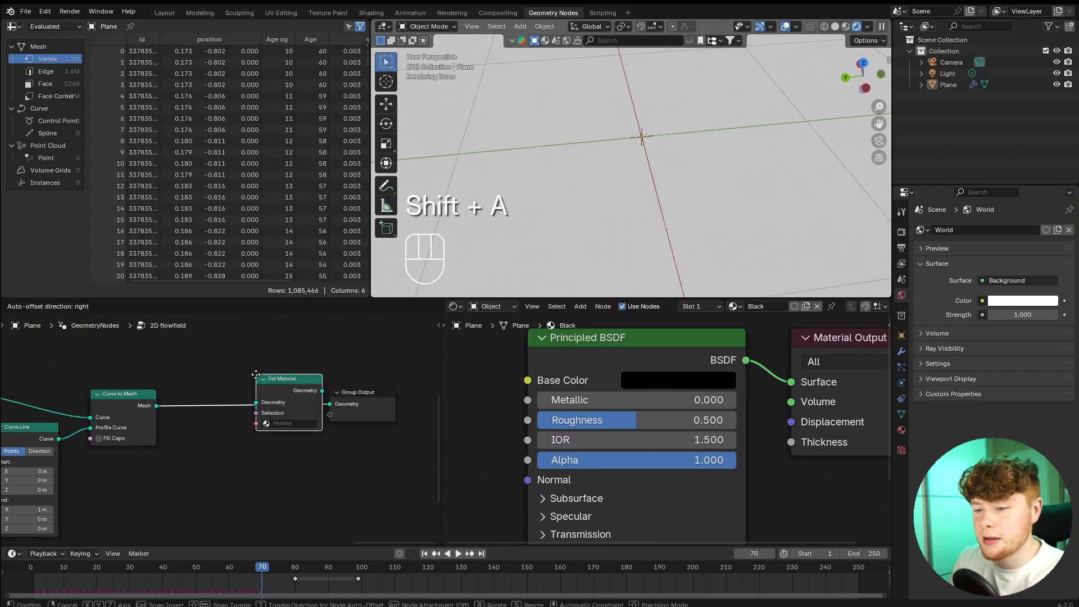
click(248, 437)
Assign the Black material in the Set Material node.
scroll(247, 438, up, 2)
click(248, 438)
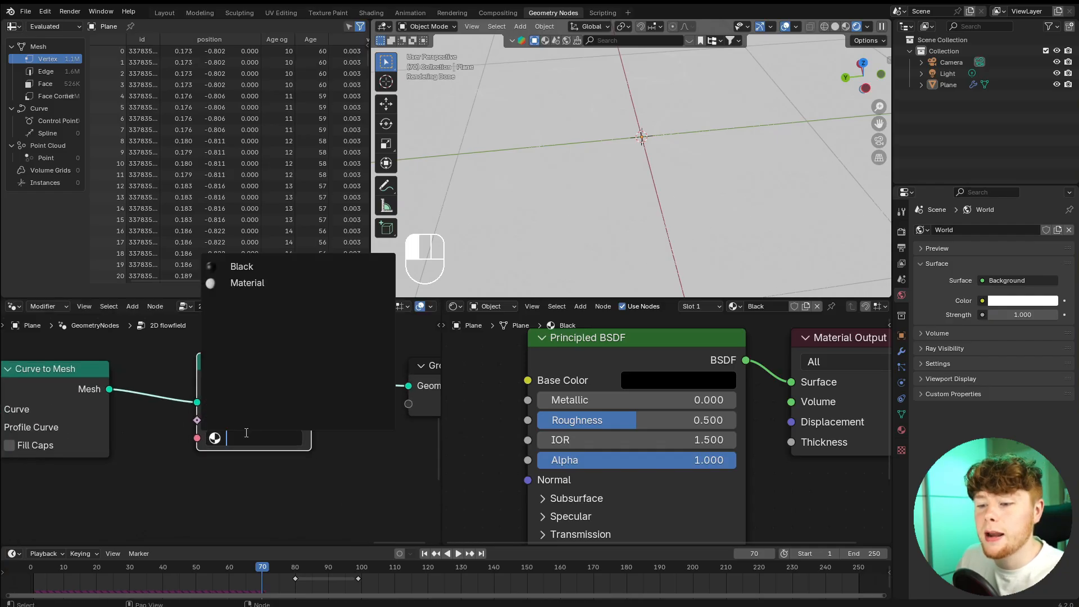
click(248, 264)
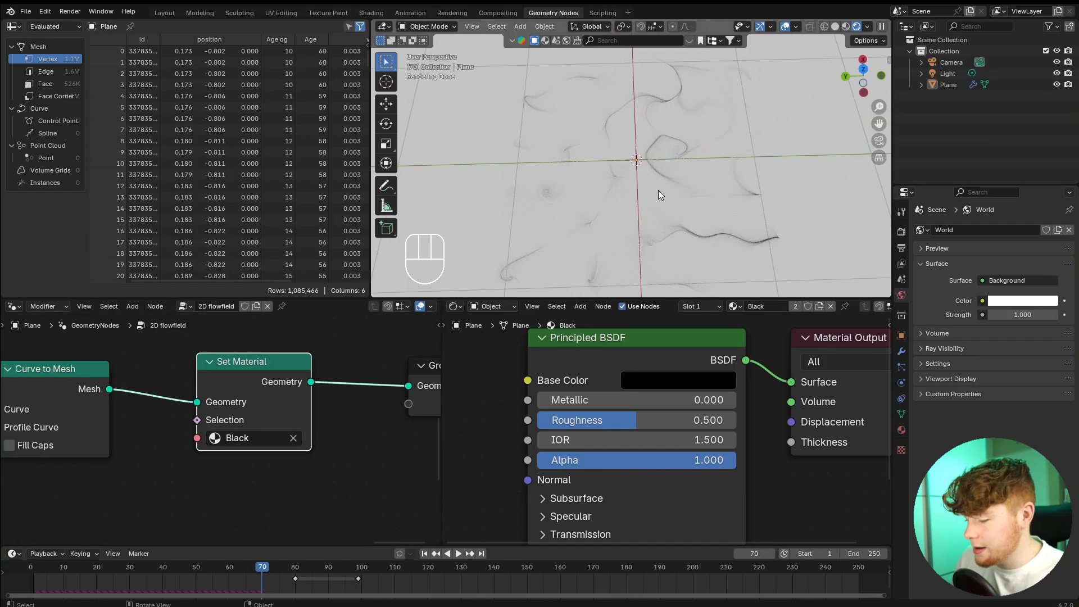
View the rendered trails from the top and examine their lines and tapered ends up close.
key(KP_7)
scroll(659, 190, up, 2)
shift+middle_drag(658, 190, 681, 138)
scroll(646, 149, up, 3)
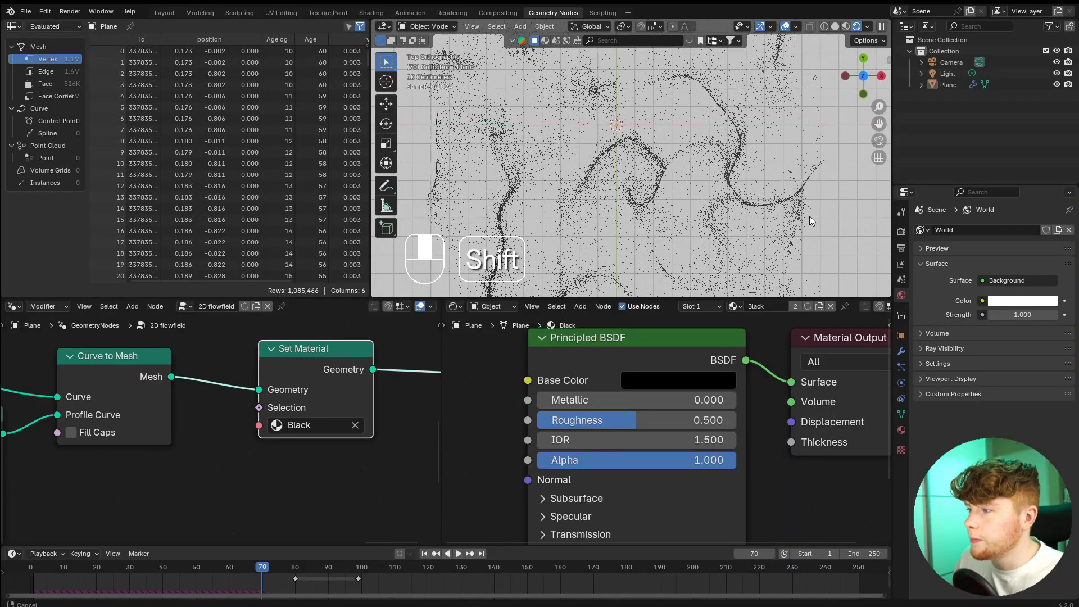
shift+middle_drag(809, 215, 628, 242)
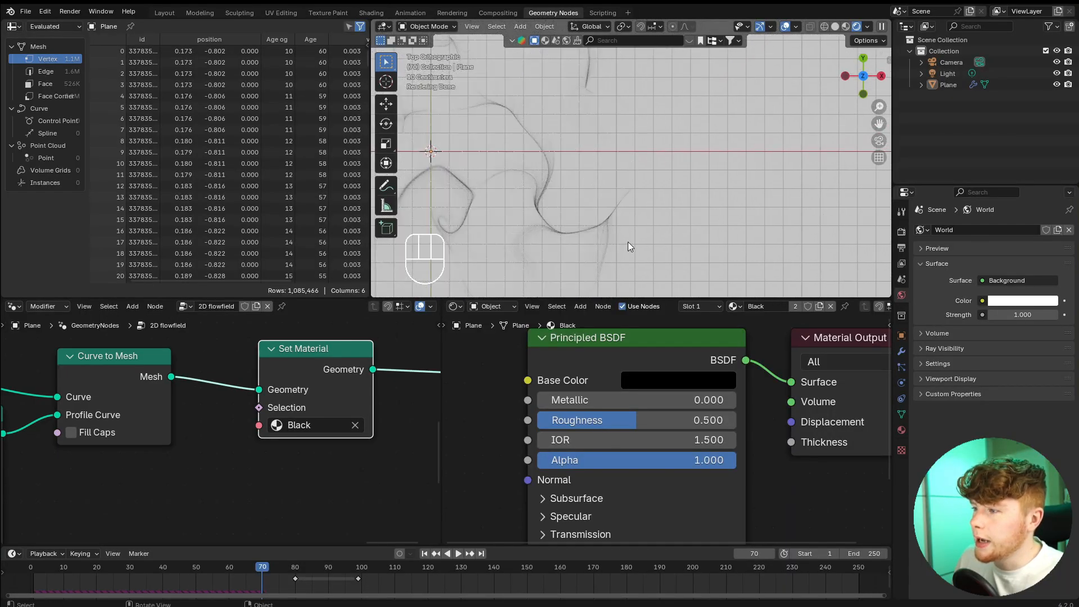
scroll(629, 241, up, 3)
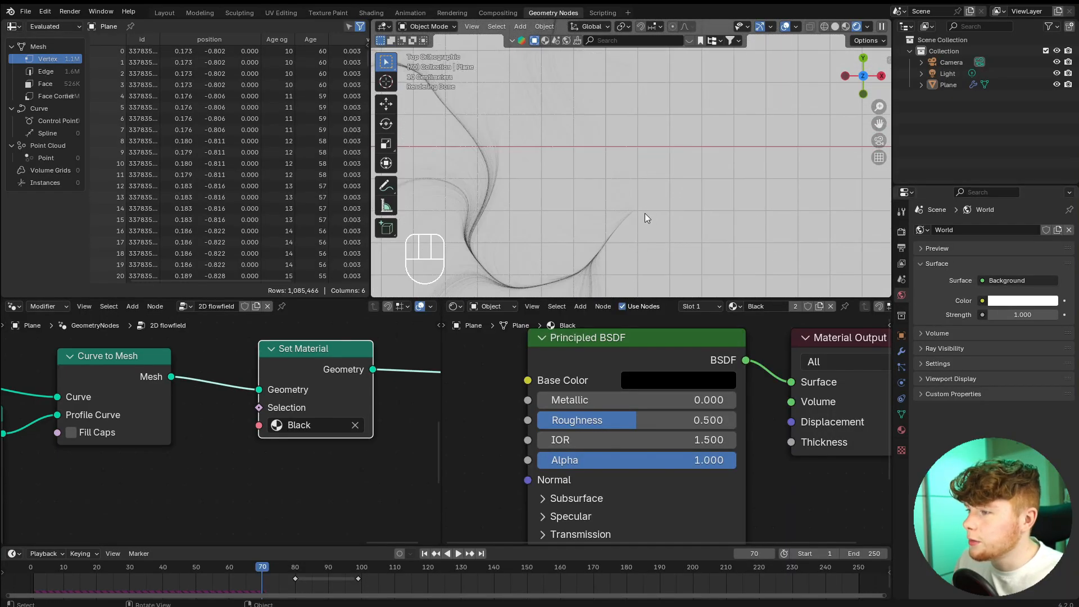
scroll(676, 198, up, 1)
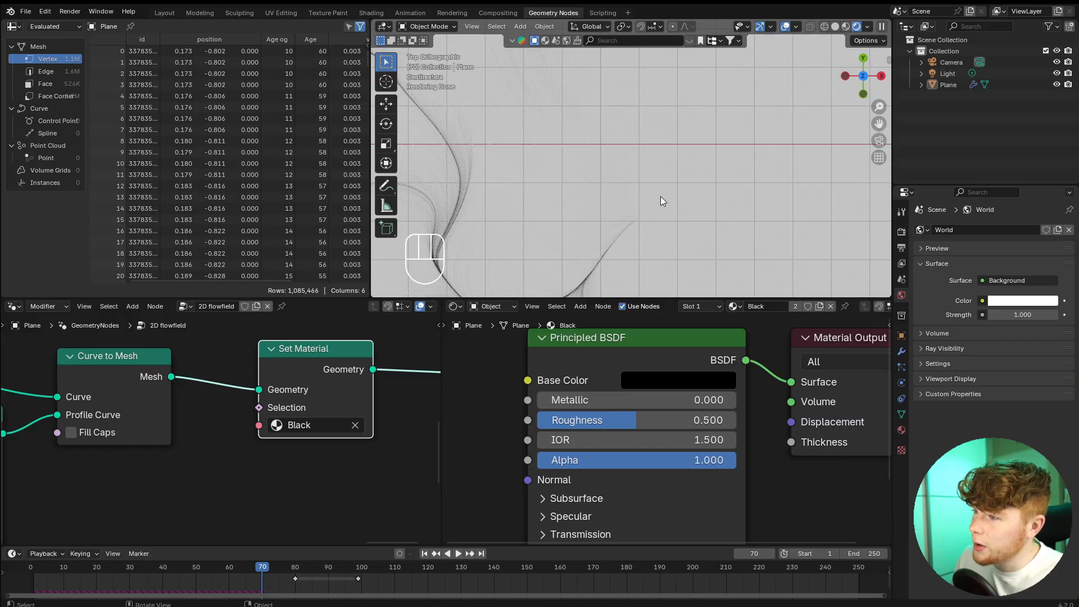
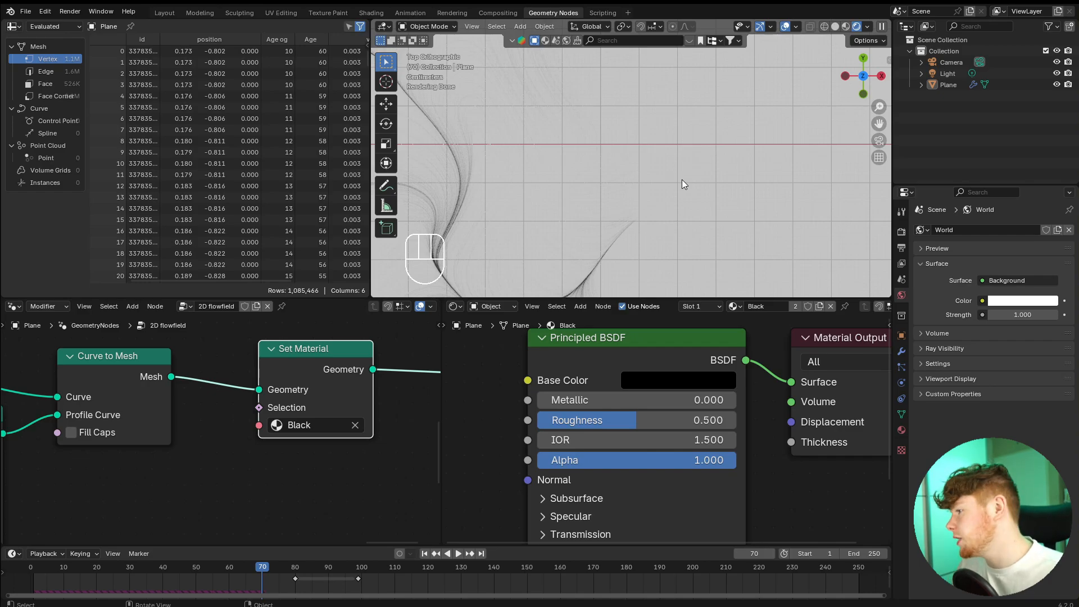
Set the scene's color management View Transform to Standard and check the trails against the white background.
shift+middle_drag(595, 239, 707, 228)
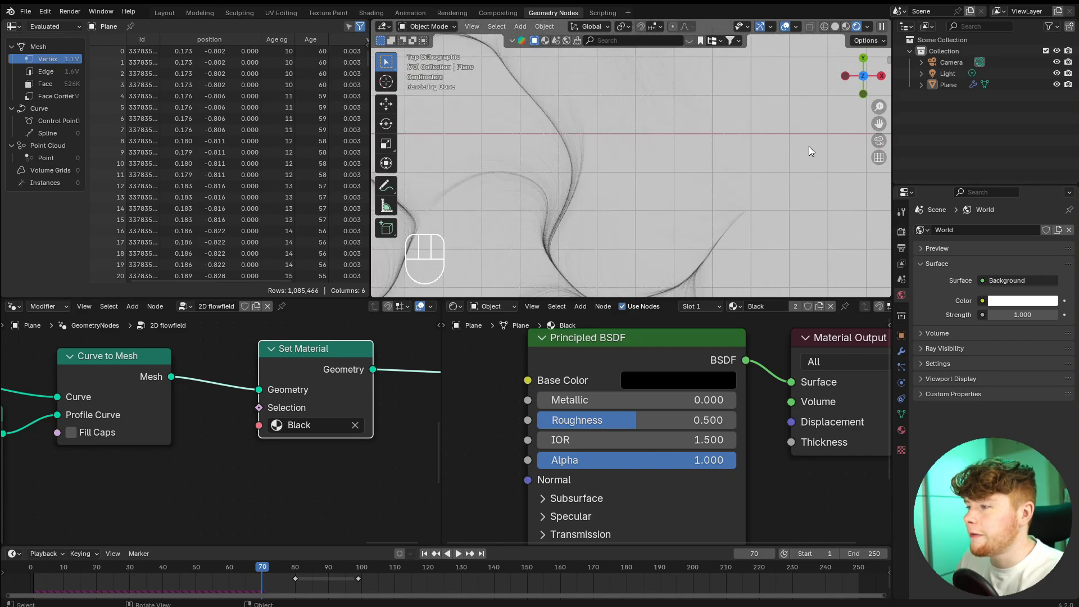
click(901, 233)
scroll(956, 306, down, 2)
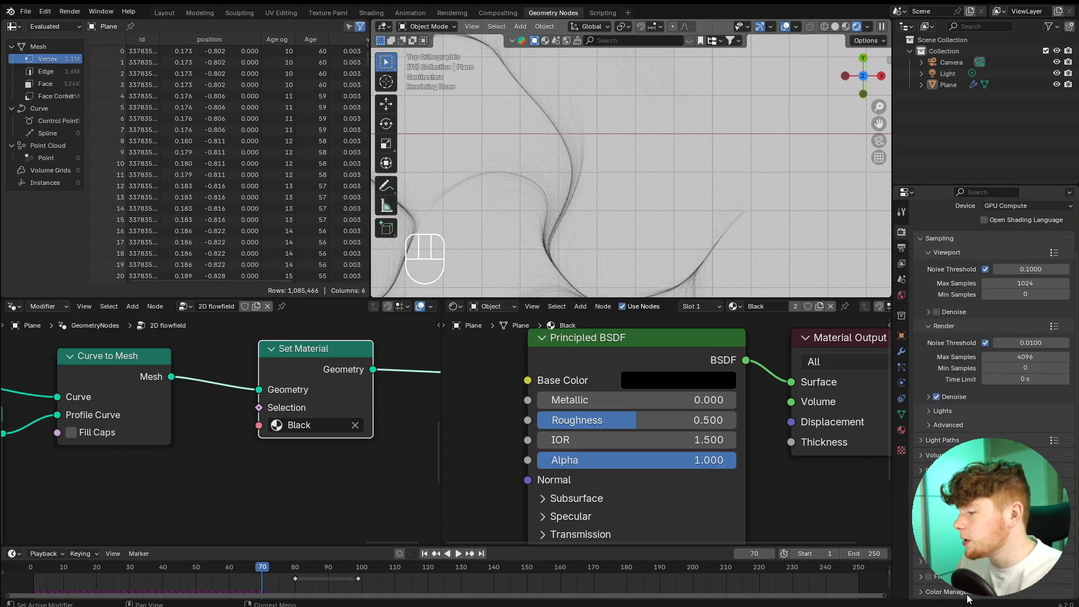
click(968, 592)
scroll(958, 556, down, 5)
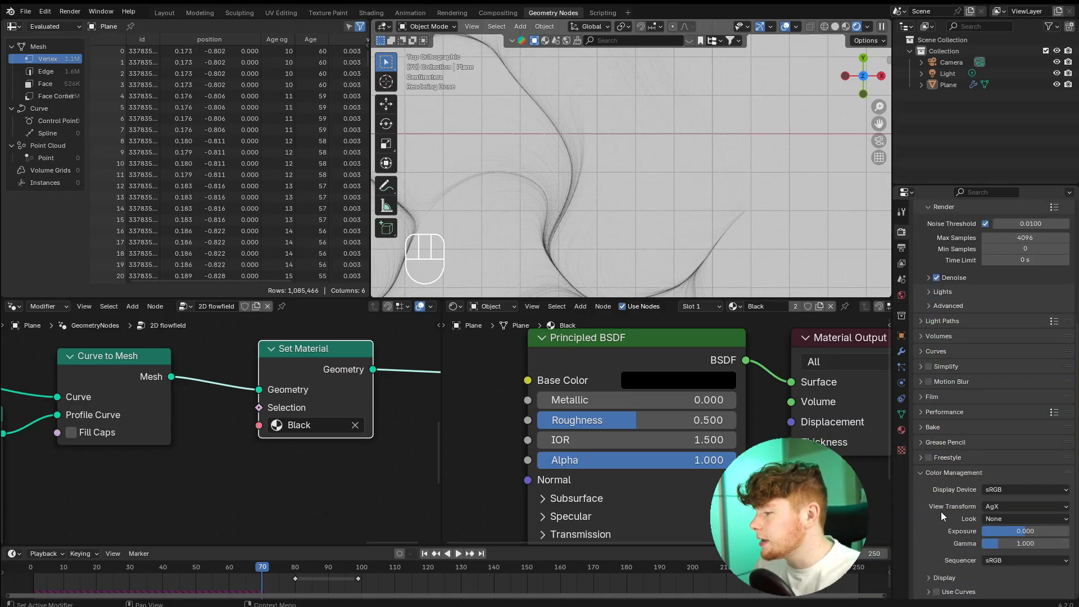
click(1006, 507)
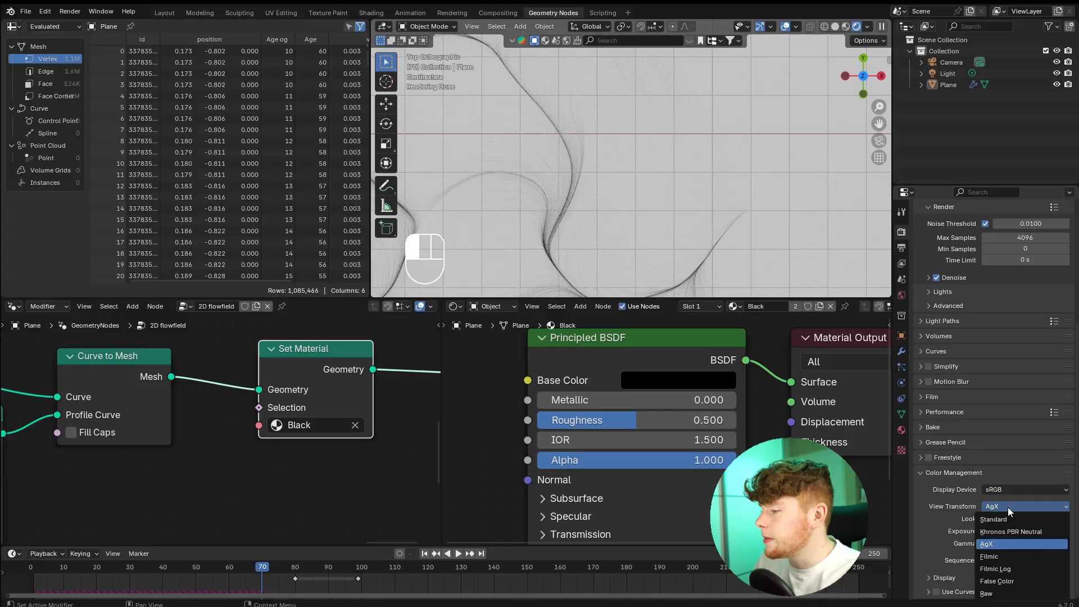
click(994, 519)
scroll(531, 150, down, 3)
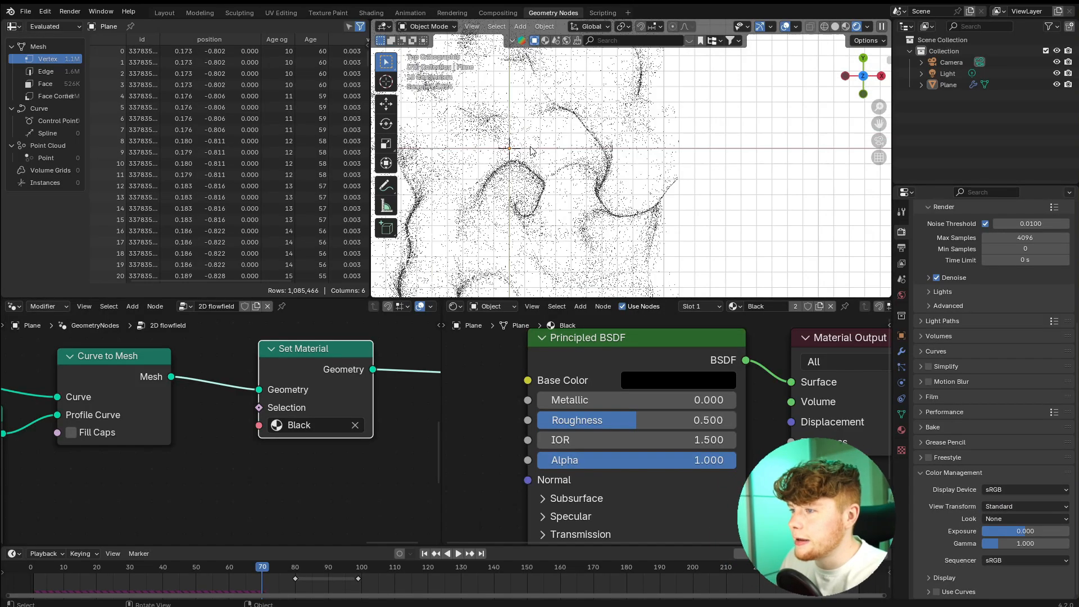
shift+middle_drag(530, 150, 633, 158)
scroll(633, 160, up, 4)
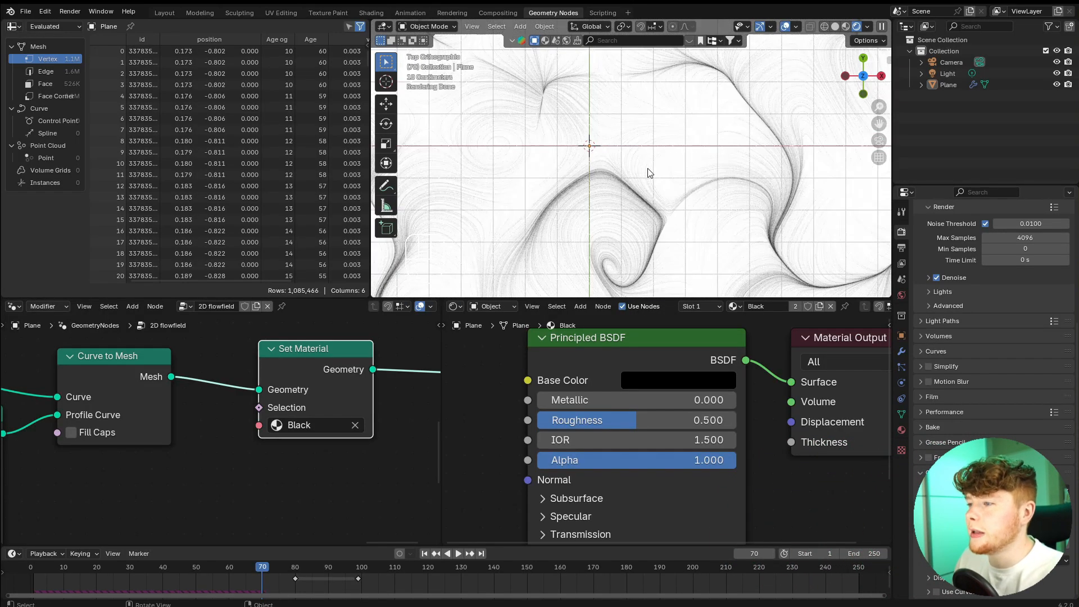
scroll(677, 137, down, 2)
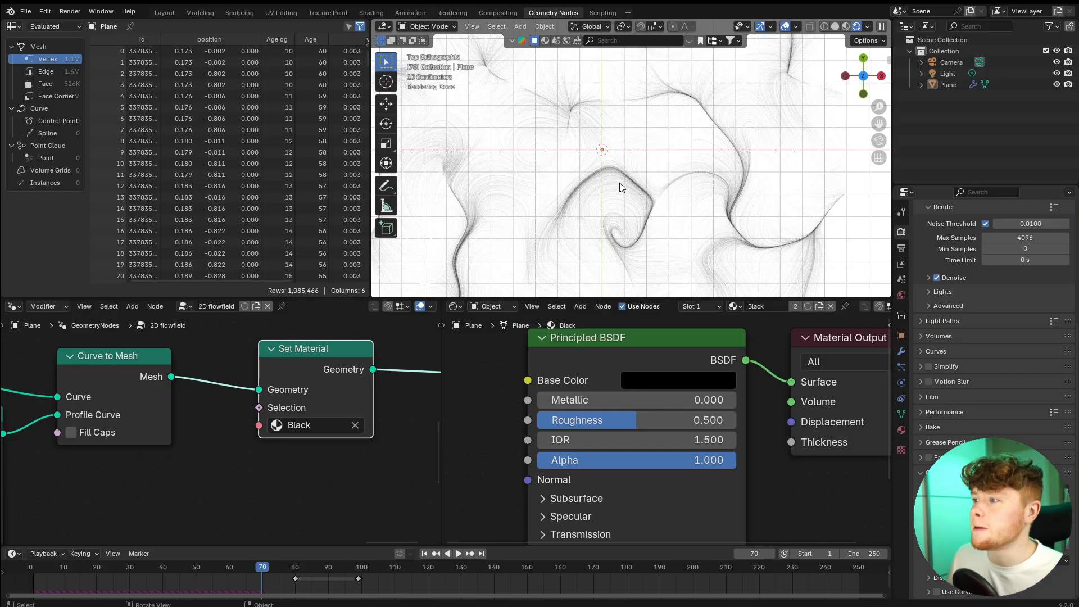
scroll(663, 435, down, 1)
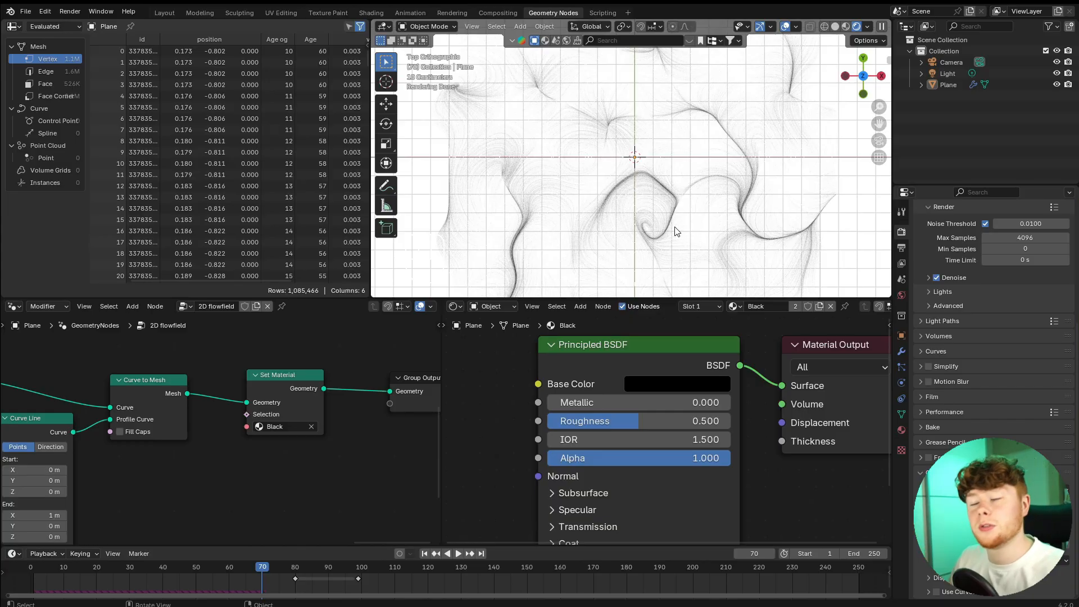
Set the World background color to black and check the trails from an angled view.
click(901, 295)
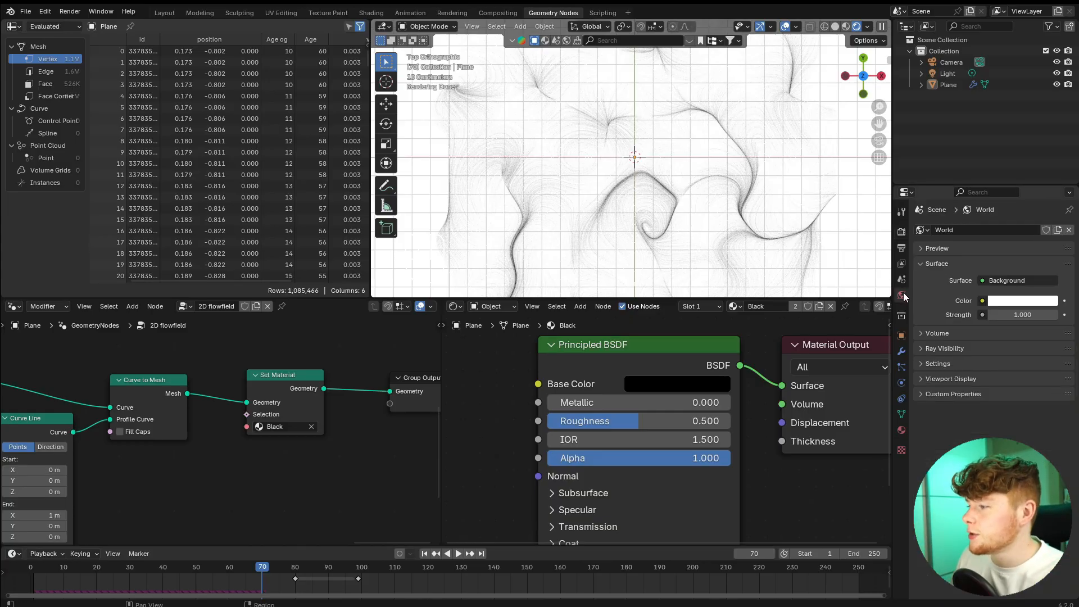
click(1006, 300)
drag(1049, 202, 1049, 230)
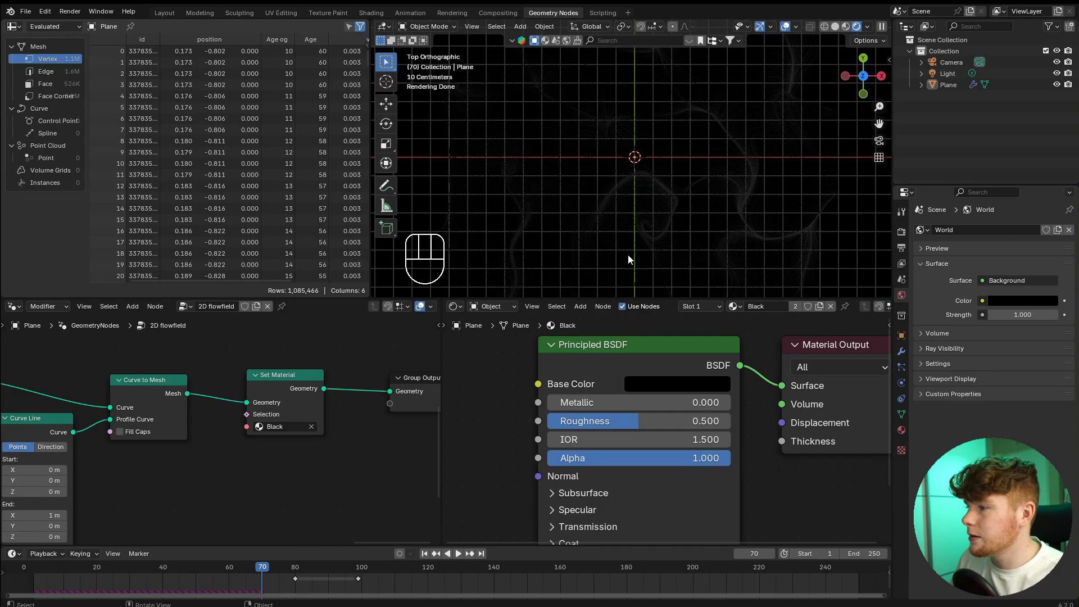
middle_drag(629, 254, 706, 184)
Replace the Black material's Principled BSDF with an Emission shader connected to the Material Output's Surface input.
click(612, 347)
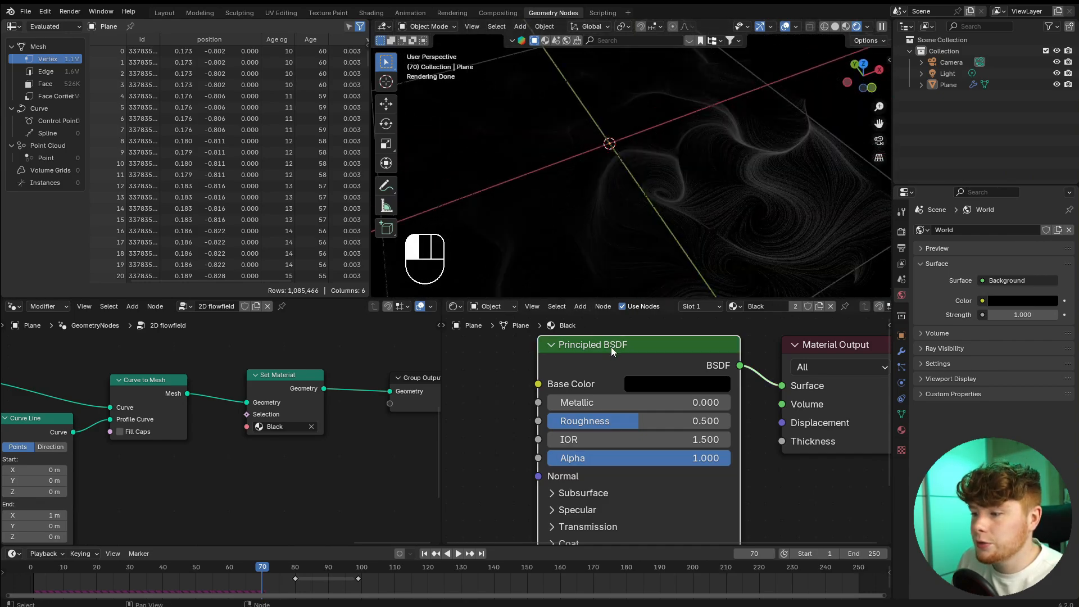
key(x)
key(shift+a)
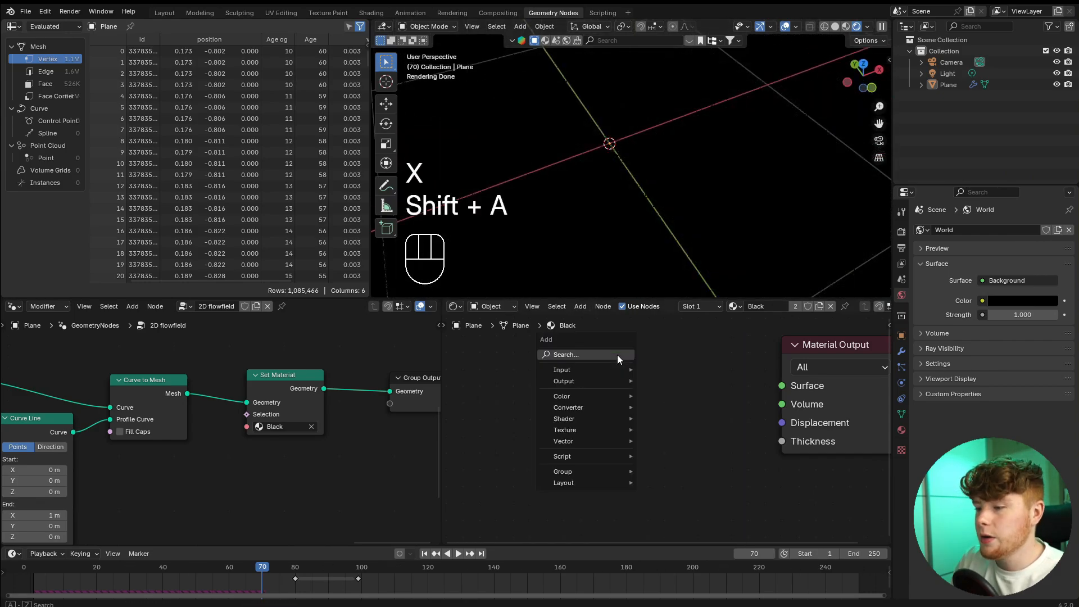
click(617, 355)
click(617, 355)
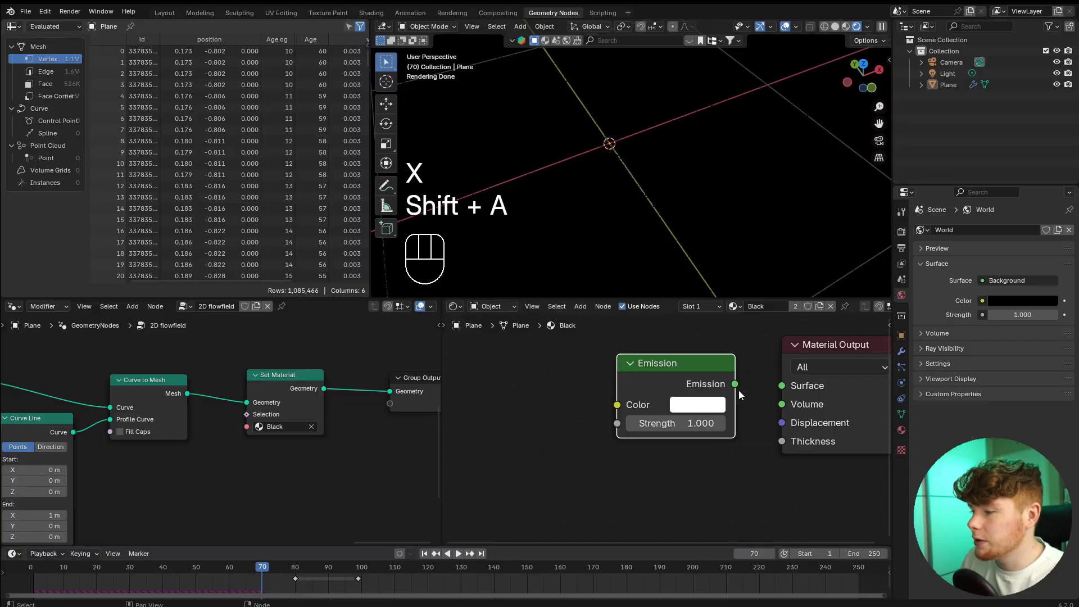
drag(735, 384, 781, 386)
middle_drag(518, 373, 600, 385)
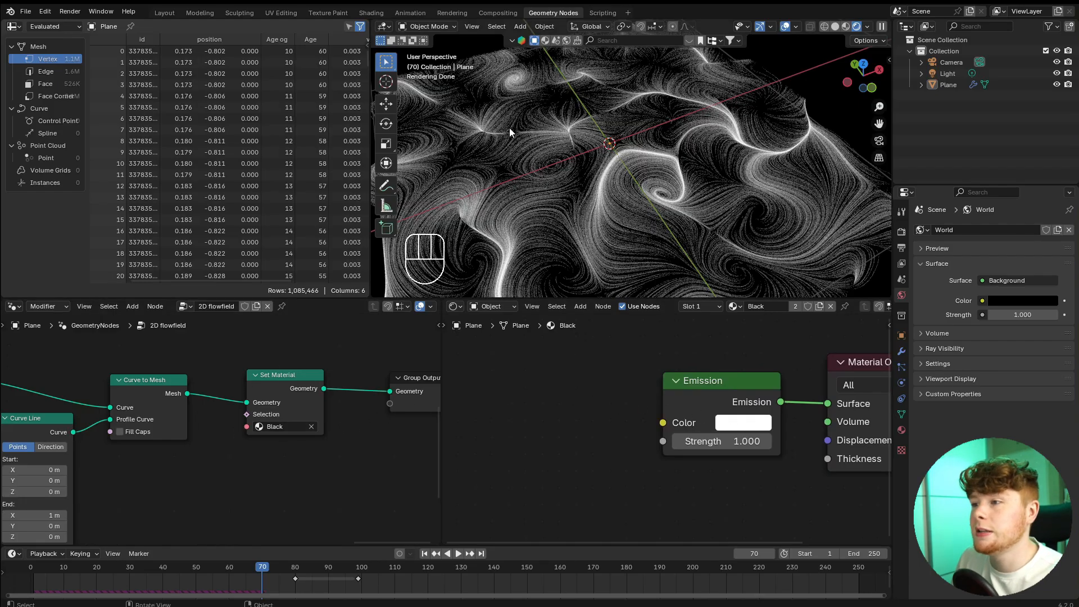
Add an Attribute node in front of the Emission node in the Black material.
middle_drag(553, 382, 625, 383)
key(shift+a)
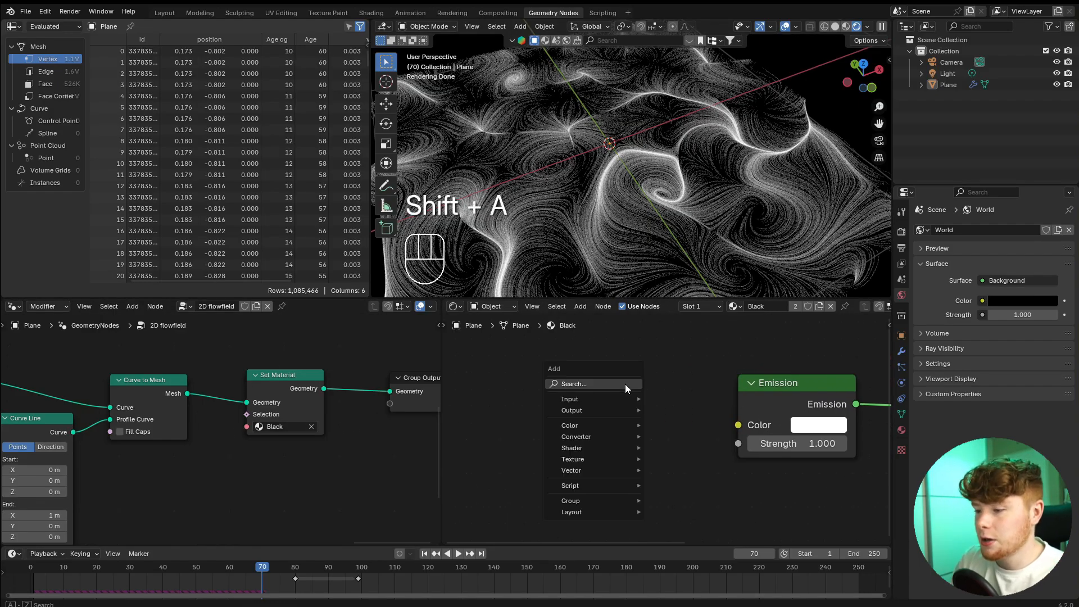
text(attr)
key(Return)
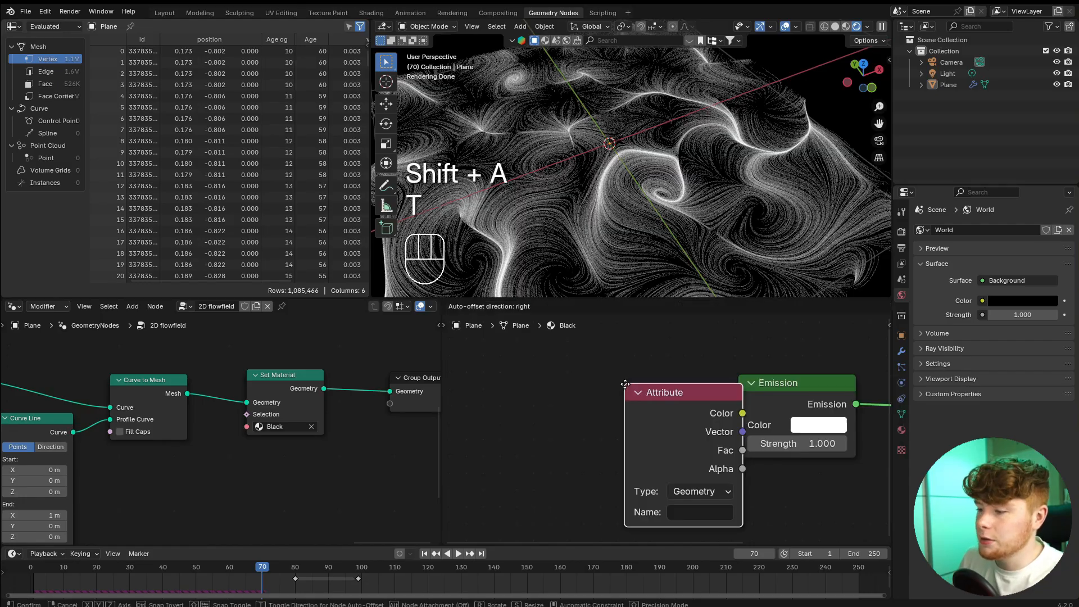
click(542, 388)
Set the Attribute node's name to velocity, matching the geometry nodes attribute, and connect its Vector output to Emission Color.
scroll(122, 430, down, 7)
middle_drag(122, 430, 370, 481)
scroll(279, 489, up, 4)
middle_drag(279, 489, 330, 475)
middle_drag(52, 354, 336, 363)
scroll(262, 457, up, 3)
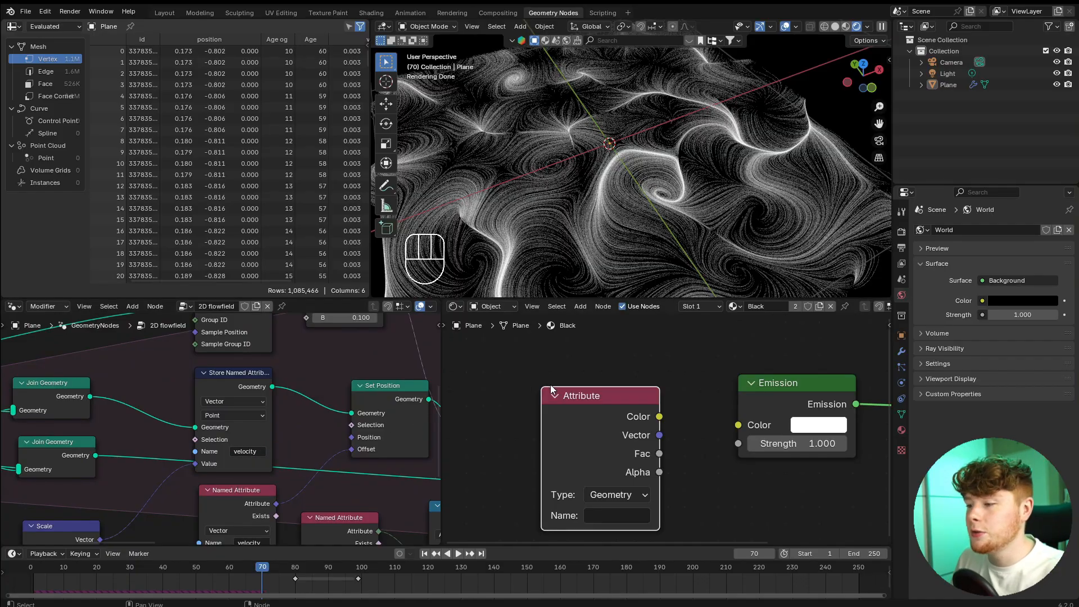
drag(589, 416, 520, 378)
scroll(621, 444, up, 1)
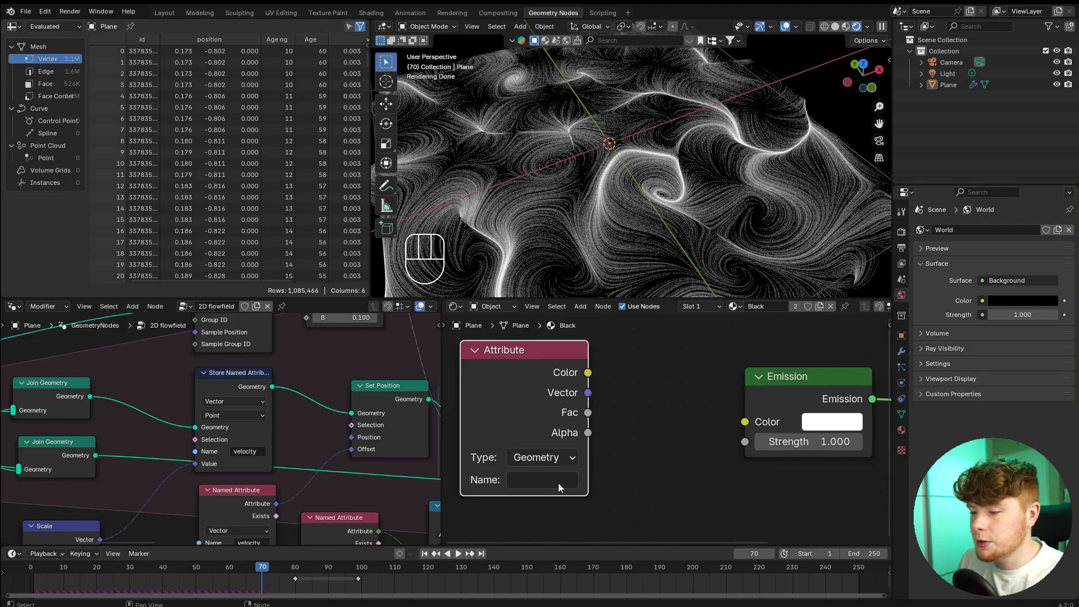
click(551, 481)
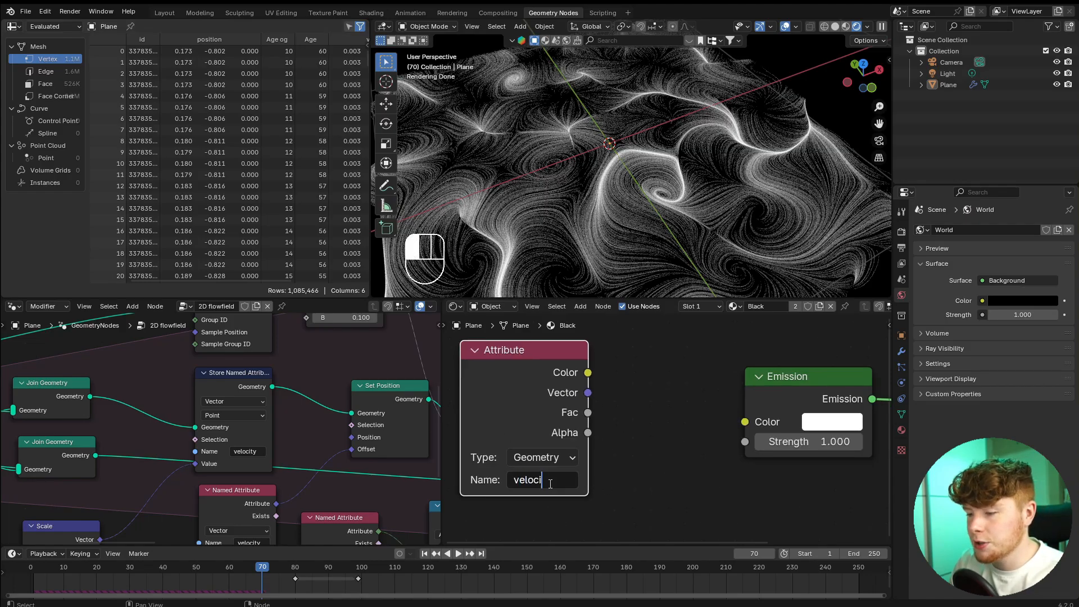
click(634, 470)
drag(586, 394, 744, 422)
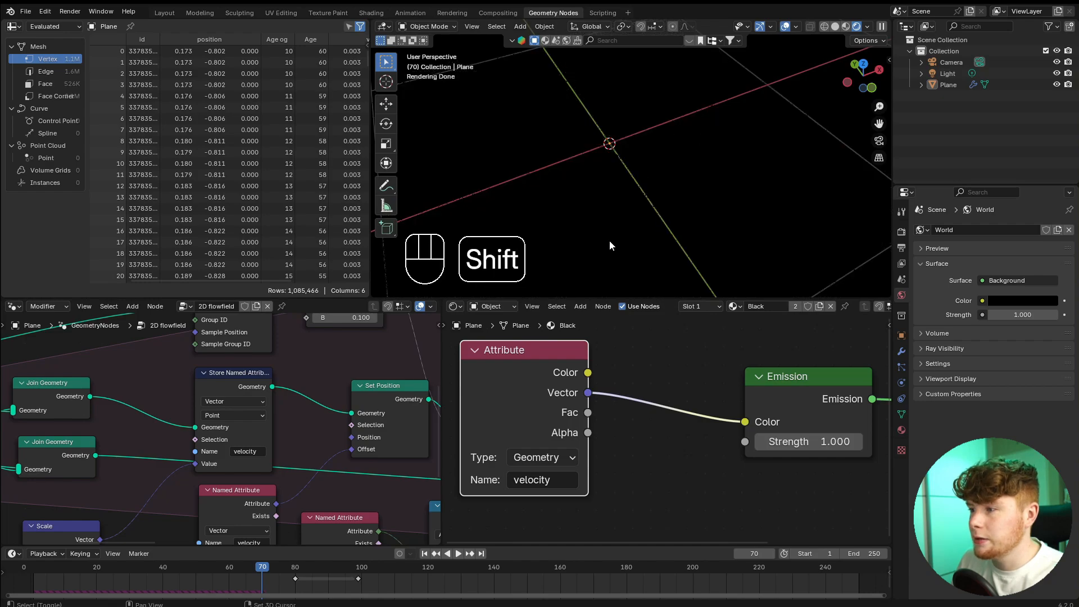
shift+middle_drag(609, 243, 646, 241)
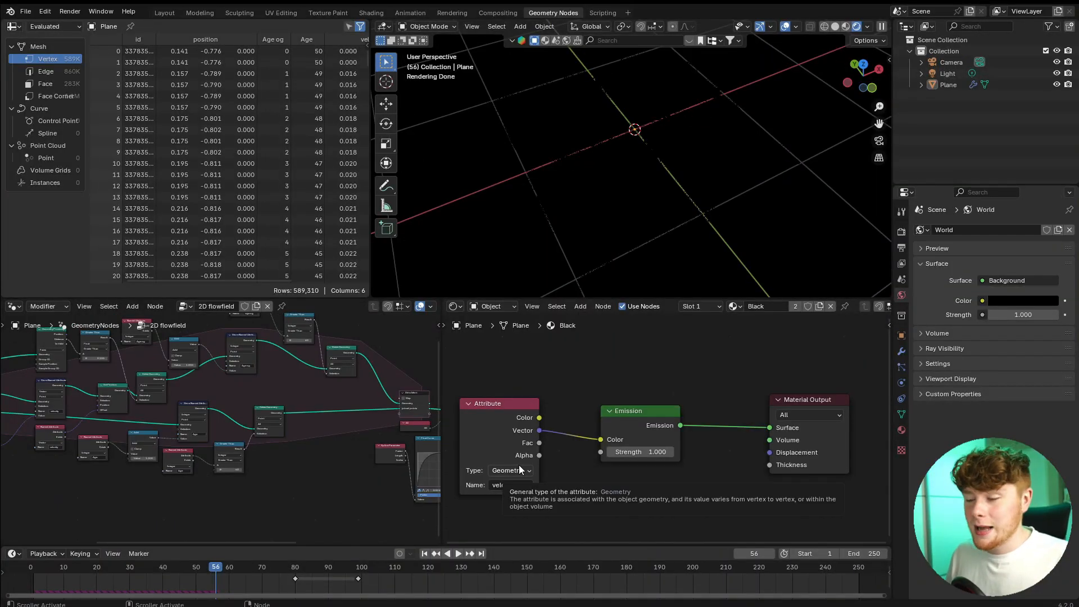
scroll(568, 480, up, 2)
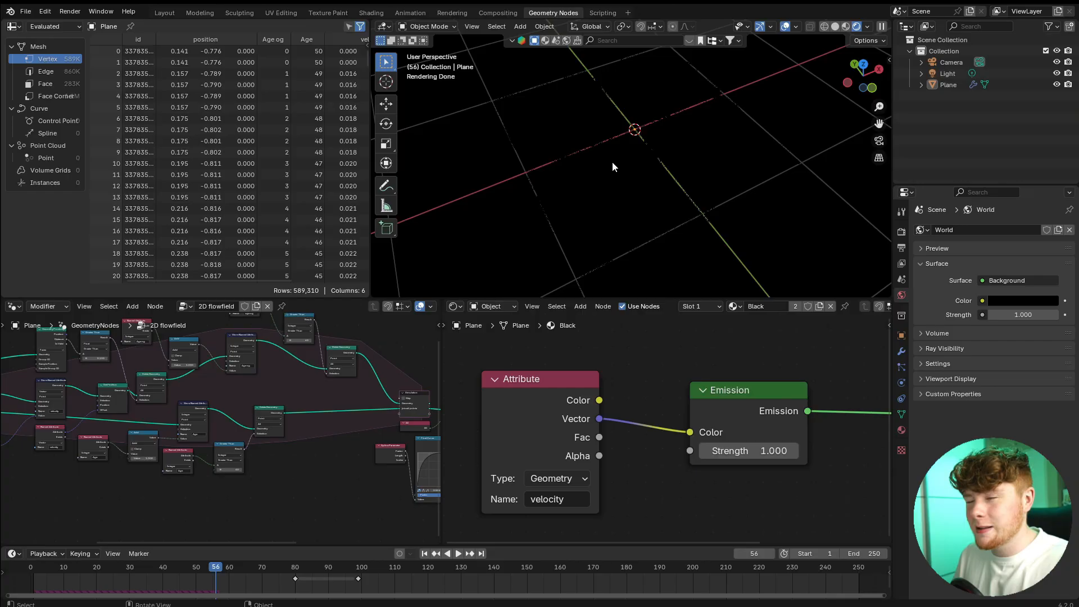
drag(525, 471, 525, 440)
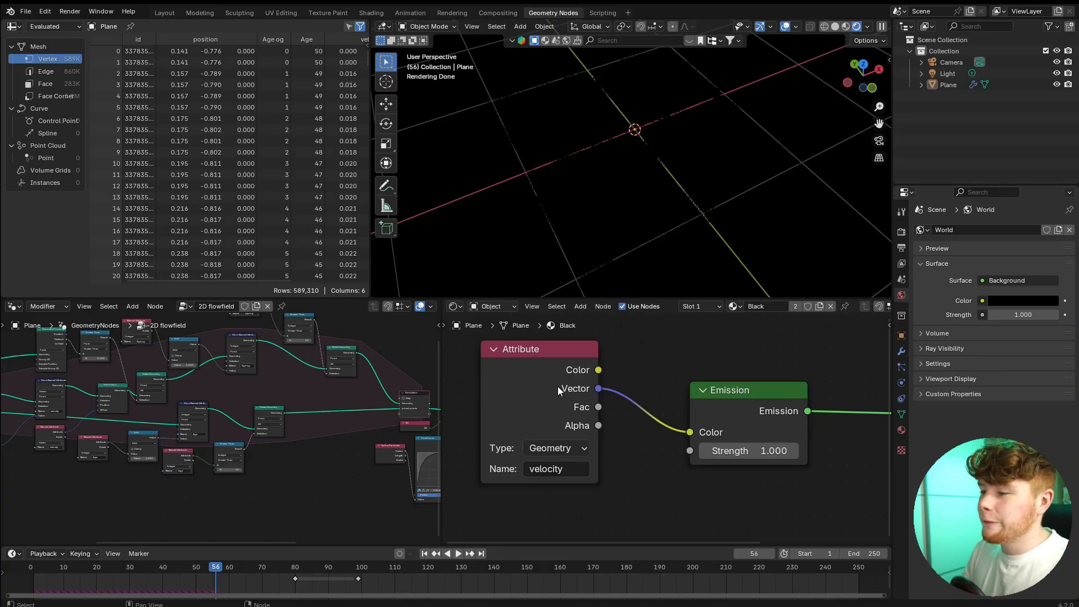
drag(543, 379, 557, 381)
click(636, 425)
scroll(636, 426, down, 2)
middle_drag(631, 423, 670, 388)
scroll(669, 388, up, 5)
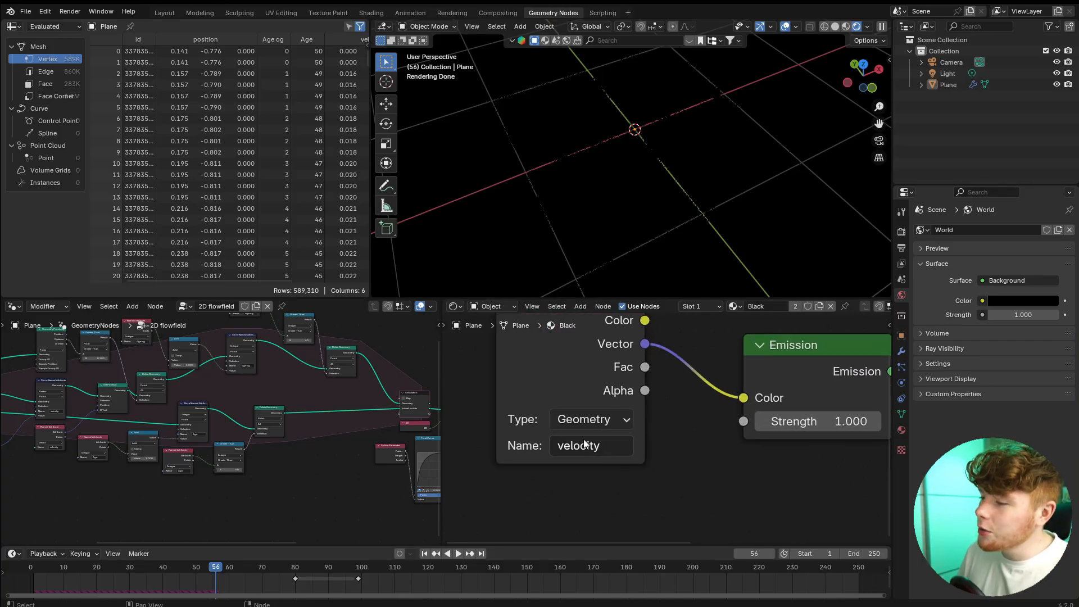
Rename the vector attribute in the simulation's Store Named Attribute node to velocity1.
middle_drag(59, 413, 140, 437)
scroll(219, 437, up, 9)
scroll(268, 447, up, 4)
scroll(268, 447, down, 4)
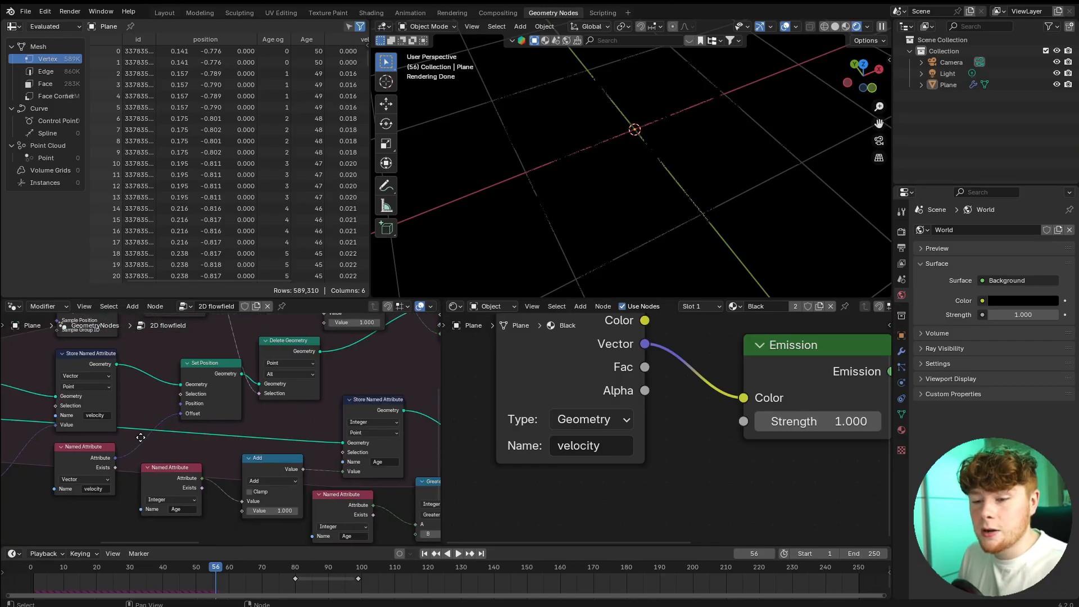
scroll(211, 436, up, 3)
click(191, 422)
text(1)
key(Return)
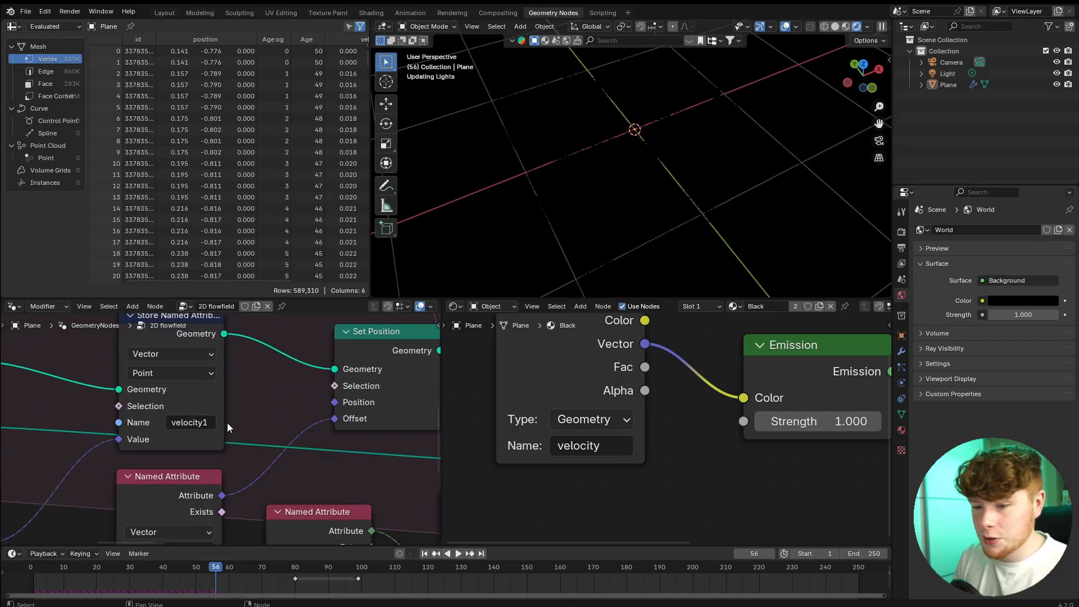
Change the name in the vector Named Attribute node that drives the Set Position offset to velocity1.
scroll(227, 424, down, 3)
middle_drag(246, 454, 257, 392)
scroll(216, 455, up, 5)
click(230, 459)
click(231, 458)
text(1)
key(Return)
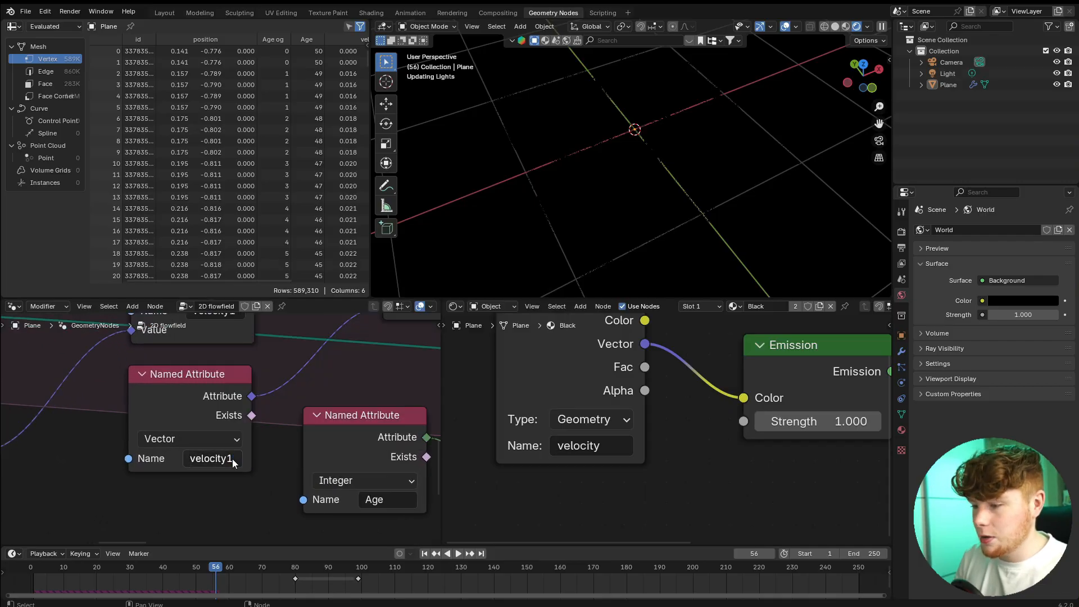
Set the shader's Attribute node name to velocity1 and replay the simulation to check the trail colors.
click(612, 451)
click(612, 451)
text(1)
key(Return)
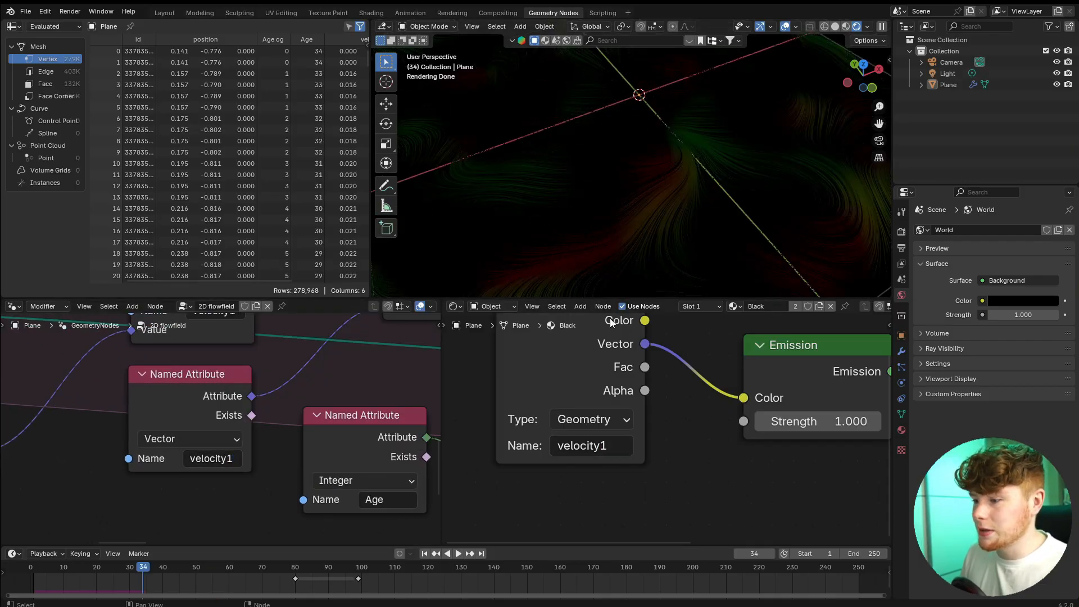
scroll(609, 319, down, 3)
scroll(689, 237, down, 2)
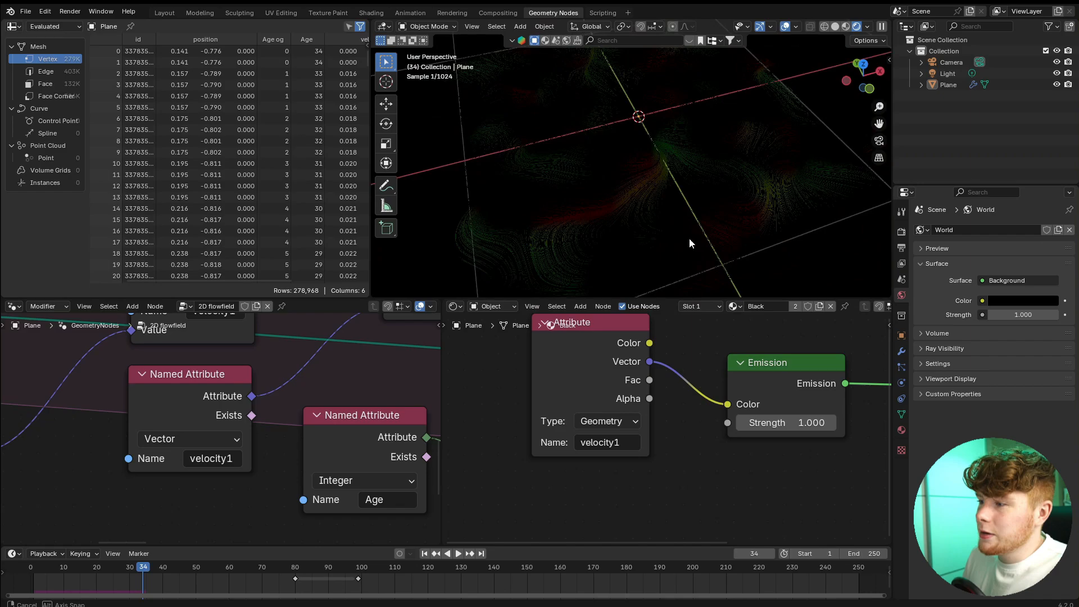
middle_drag(688, 238, 659, 229)
scroll(658, 242, down, 1)
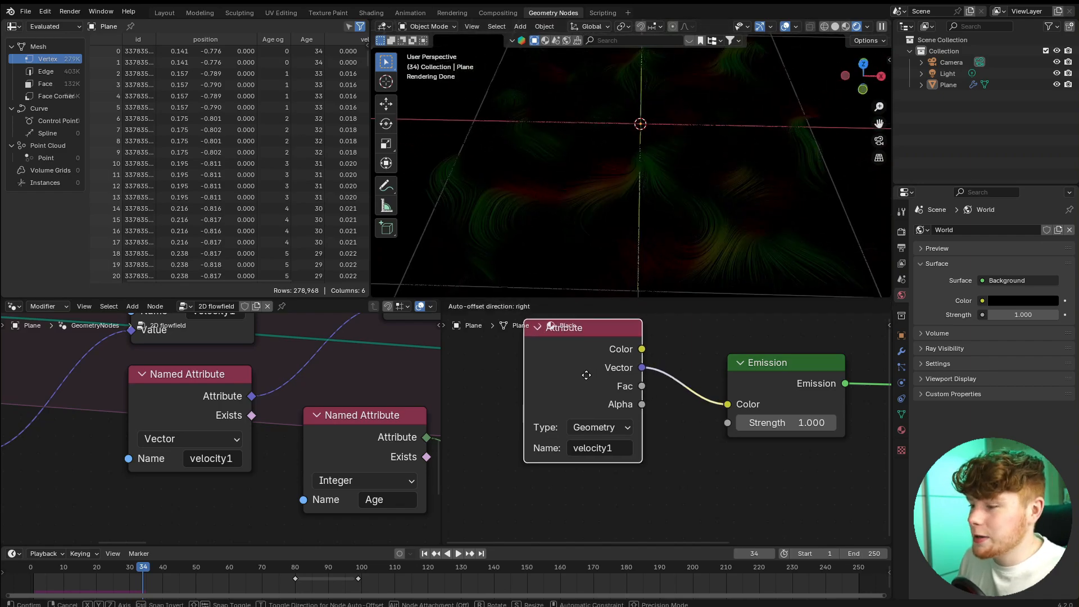
Insert a Vector Math node after the Attribute node's Vector output and set its operation to Length.
scroll(570, 404, up, 2)
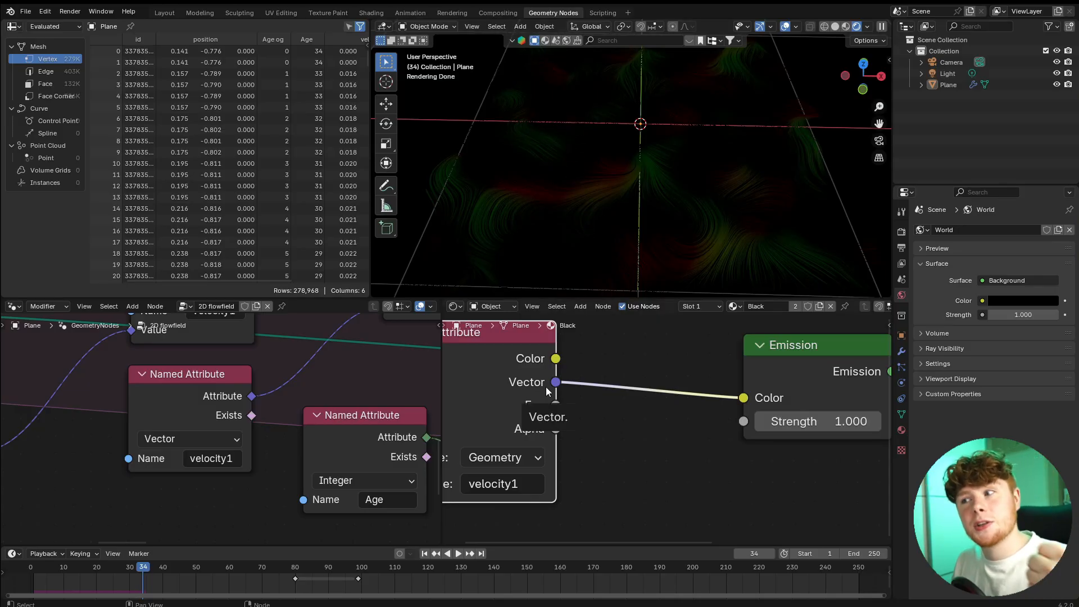
scroll(605, 369, down, 4)
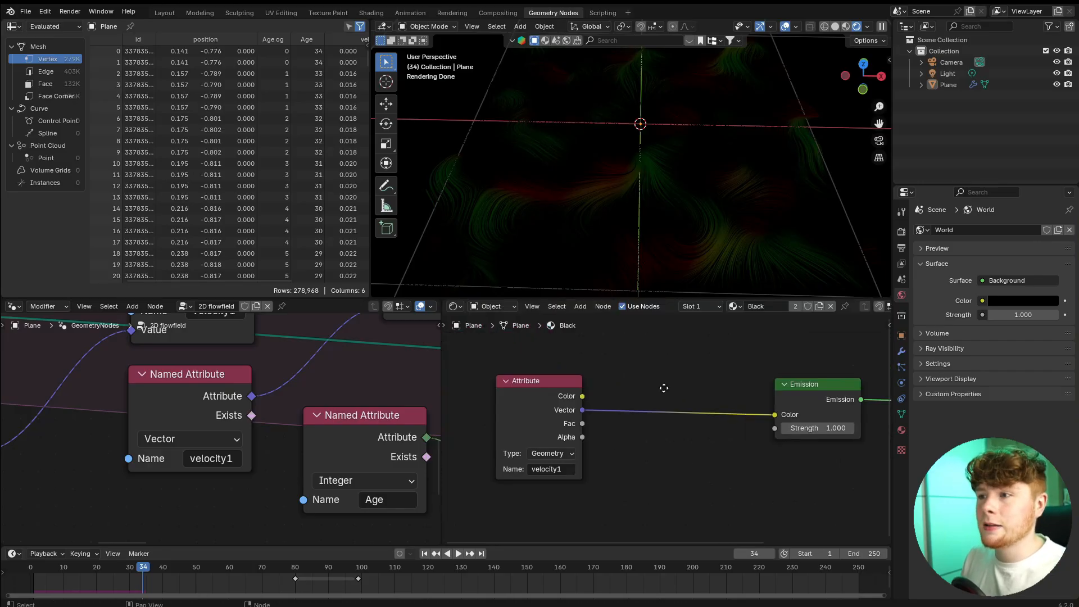
scroll(625, 402, up, 4)
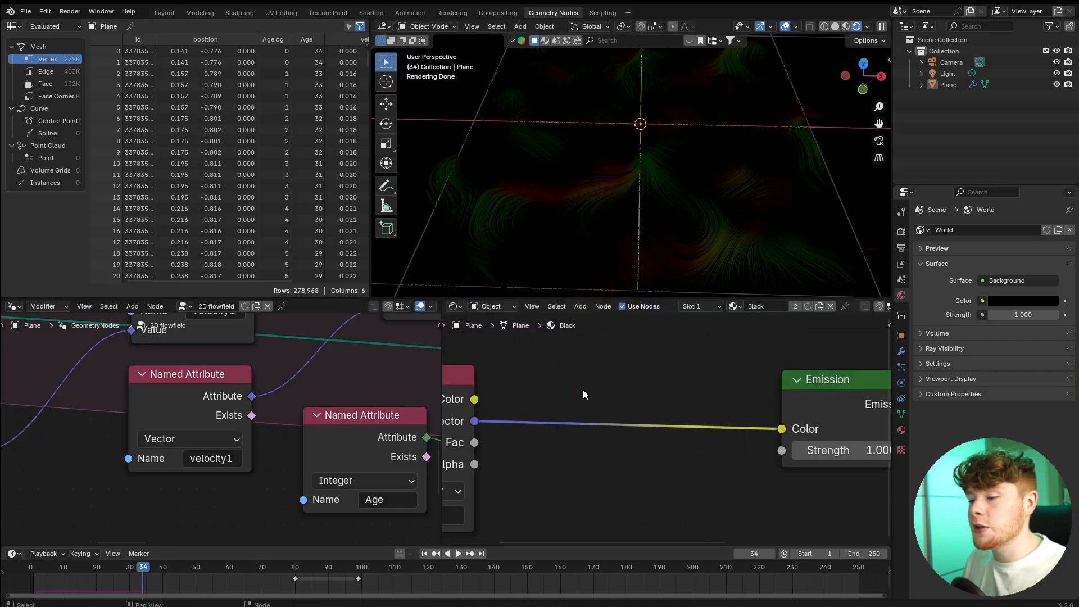
scroll(584, 390, up, 2)
middle_drag(596, 393, 613, 377)
key(shift+a)
text(vec)
key(Return)
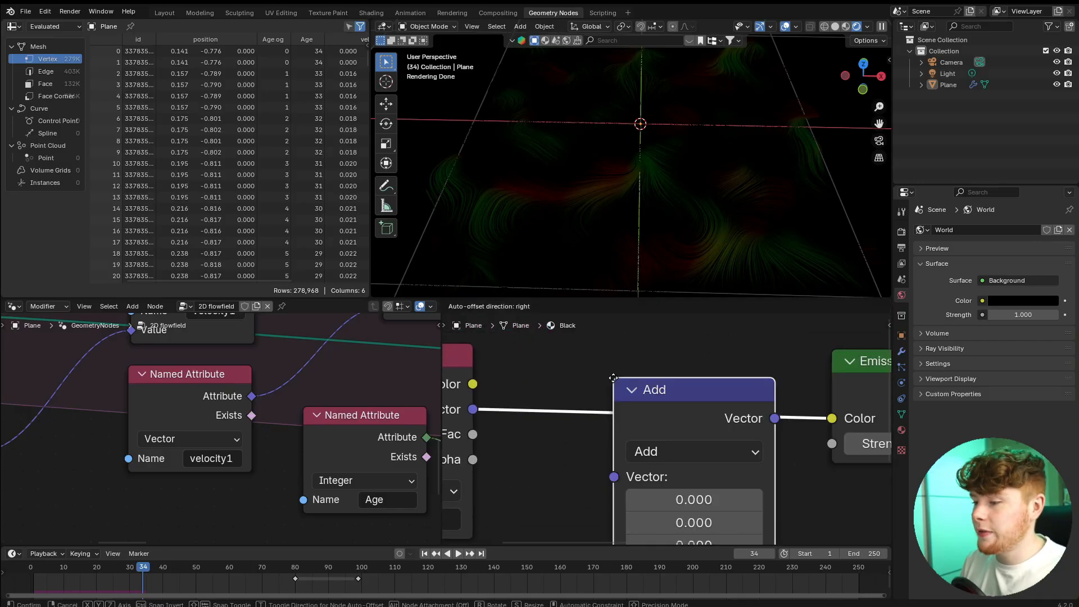
click(588, 340)
click(632, 410)
click(625, 365)
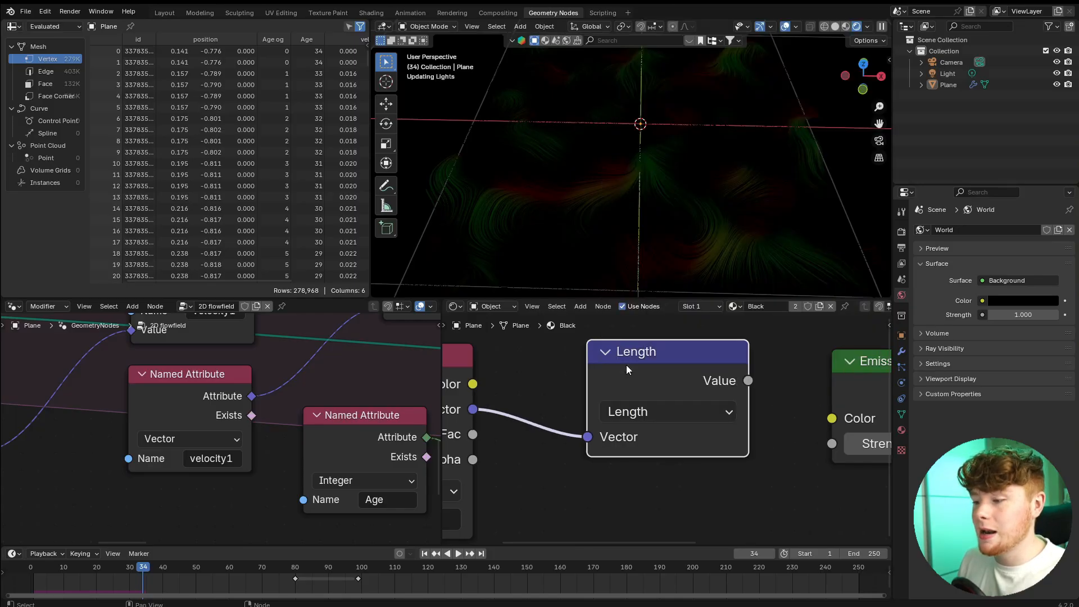
Connect the Length node's Value output to the Emission node's Color input.
drag(626, 365, 571, 376)
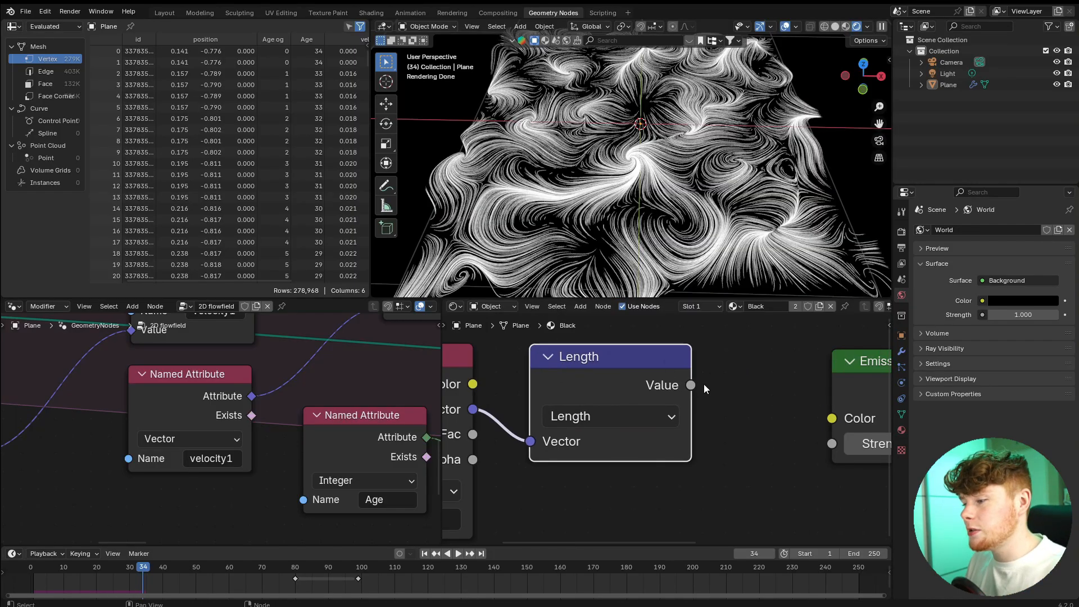
drag(697, 385, 726, 400)
drag(812, 417, 821, 417)
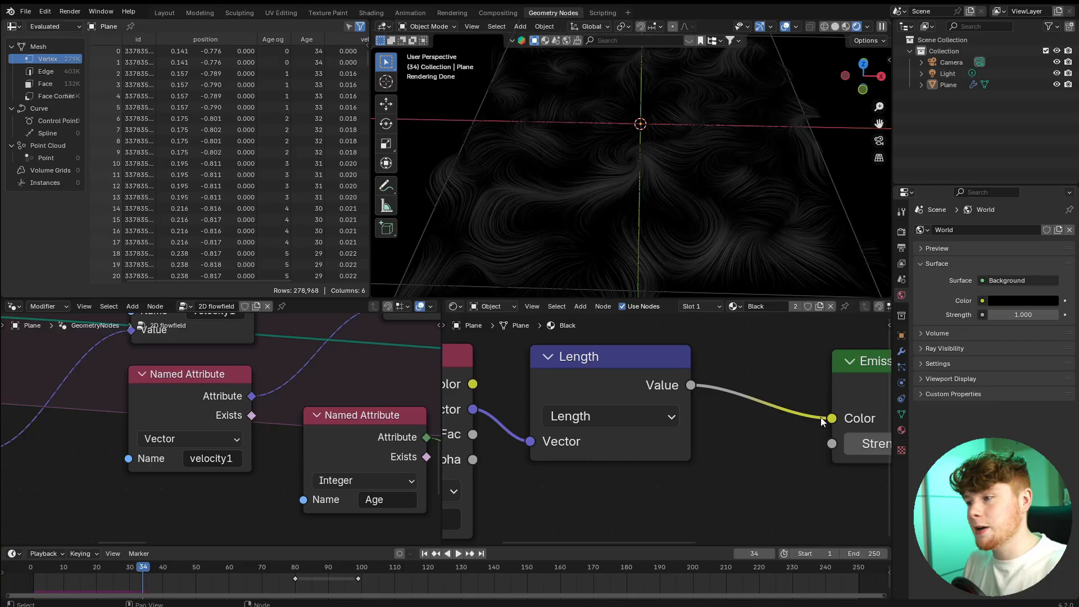
scroll(696, 404, down, 2)
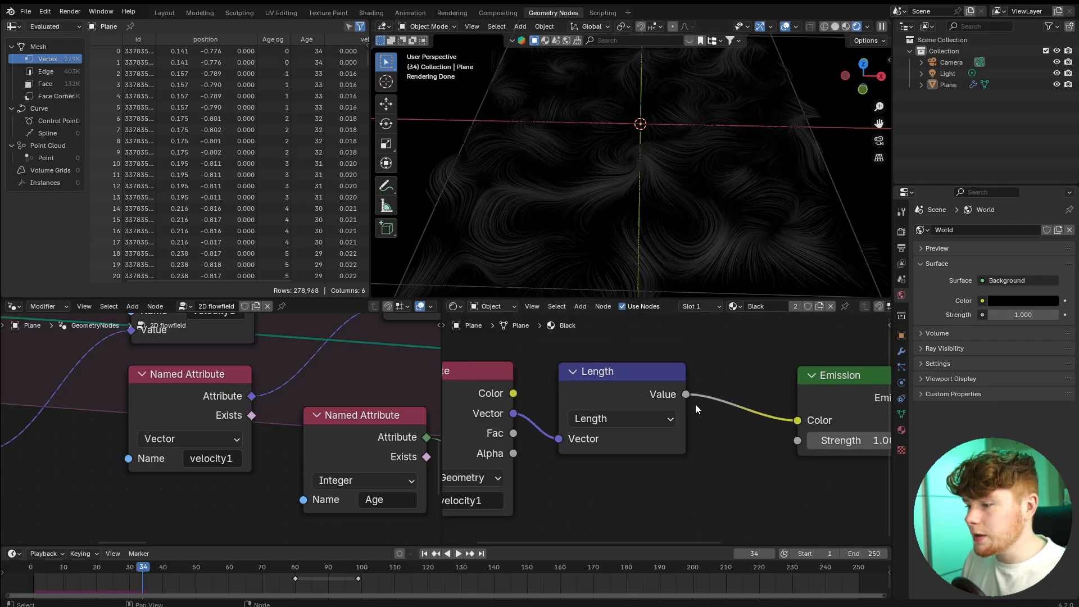
Make room after the Length node and insert a Hue/Saturation/Value node between it and the Emission node.
drag(489, 347, 645, 440)
key(g)
click(477, 444)
click(623, 432)
key(shift+a)
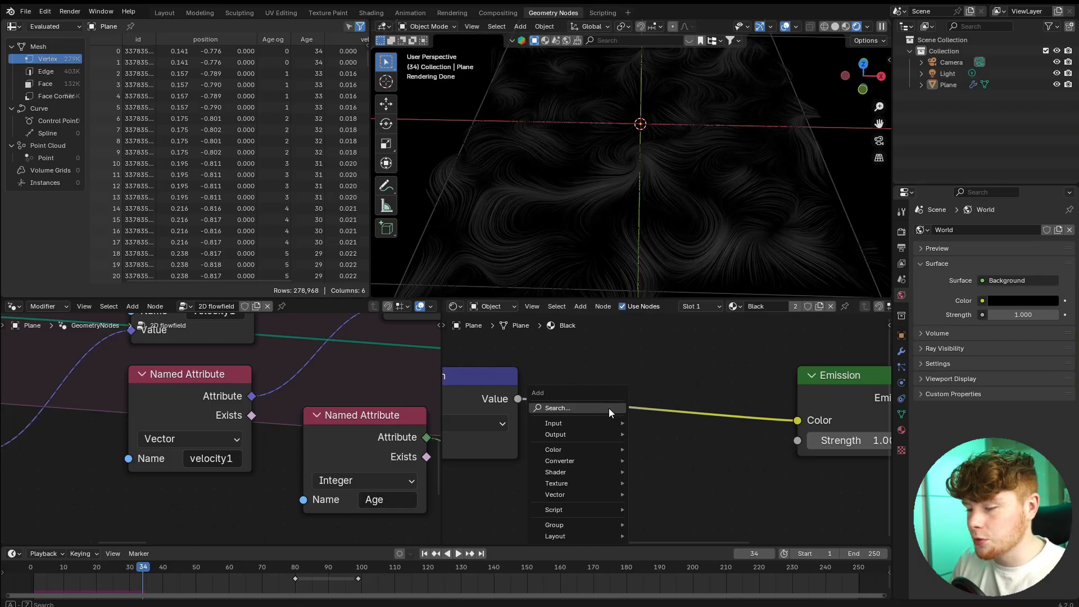
text(hue)
key(Return)
click(602, 353)
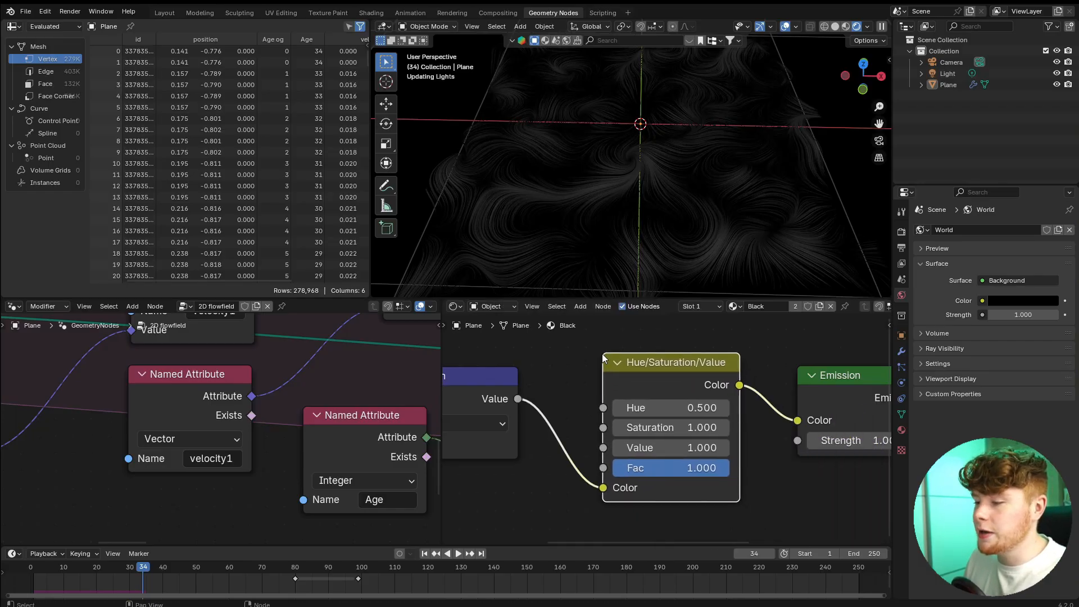
Reroute the Length value into the Hue input and set the Hue/Saturation/Value node's Color to pure red.
drag(603, 487, 600, 408)
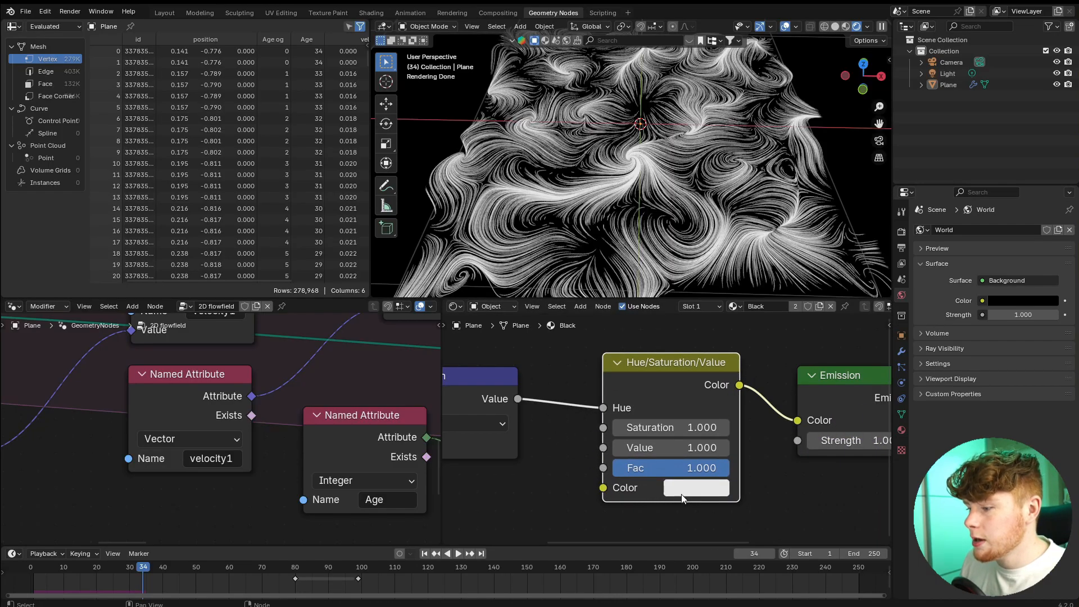
click(681, 490)
click(754, 360)
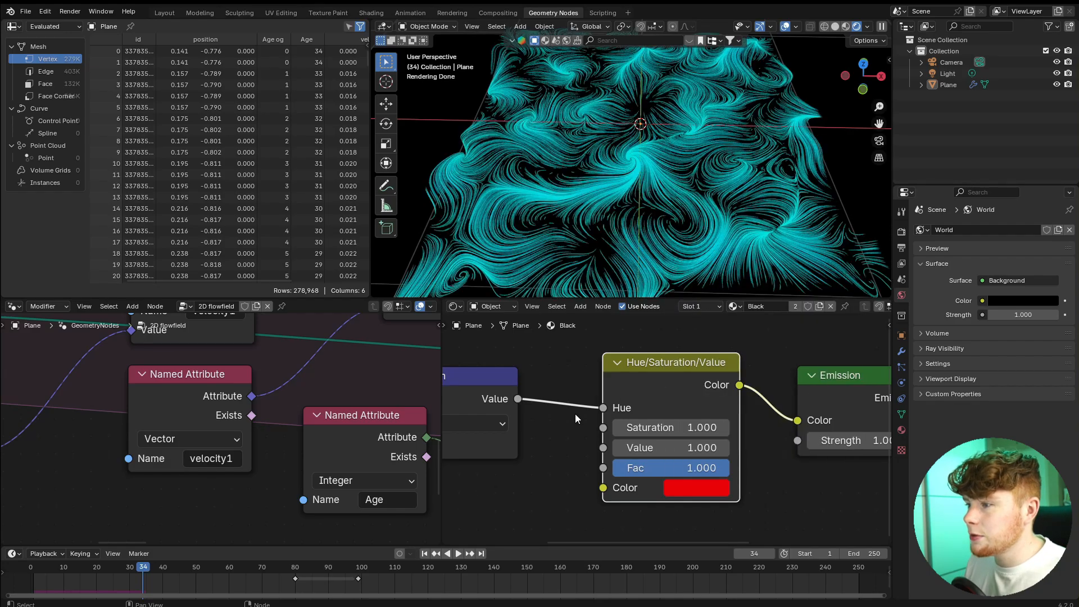
middle_drag(518, 245, 497, 152)
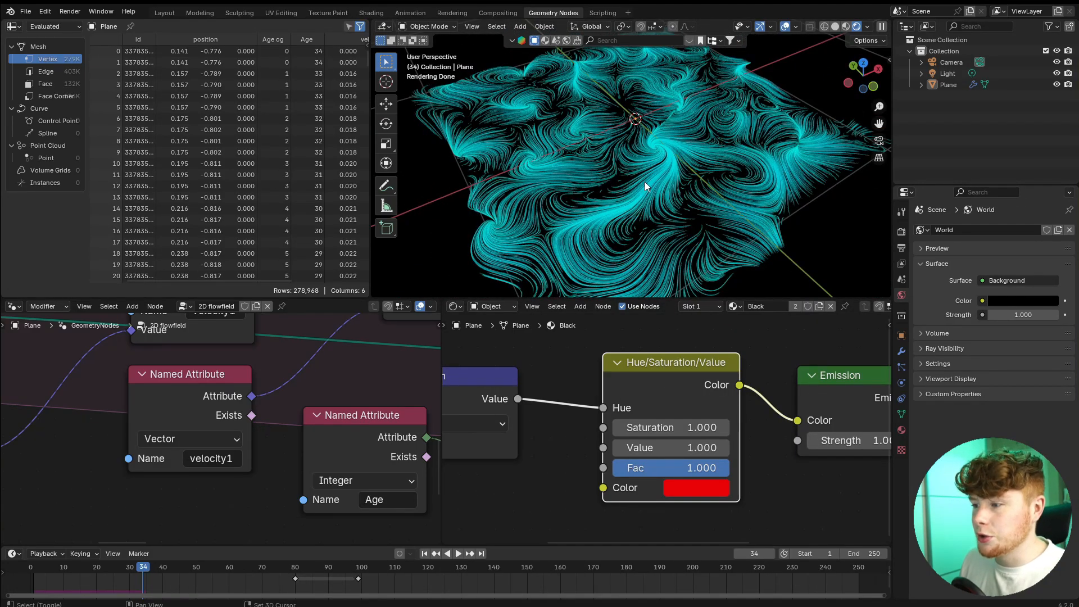
scroll(645, 181, up, 2)
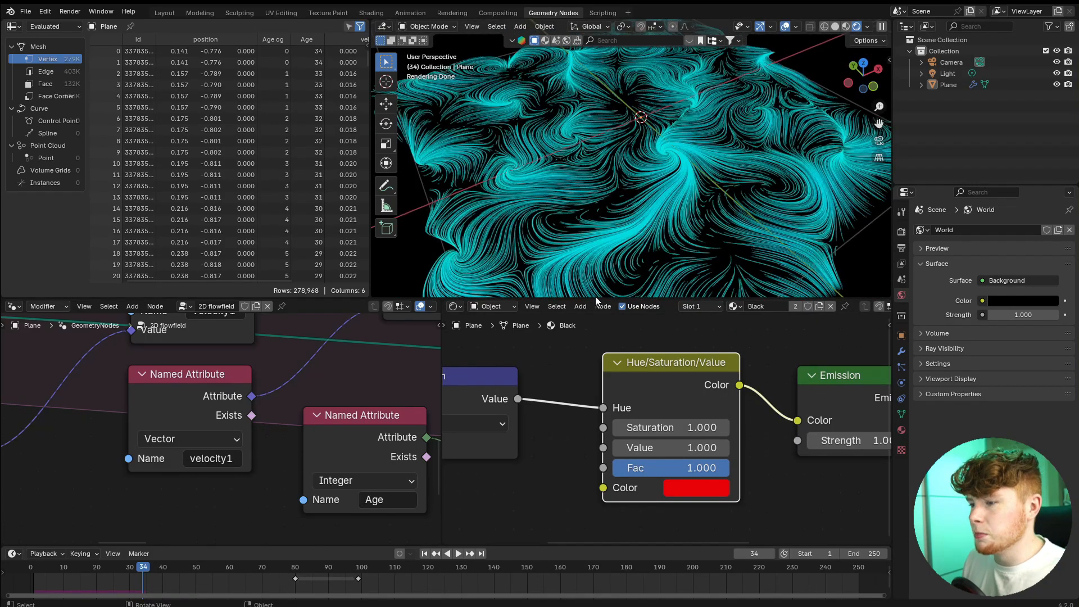
Space out the shader nodes and insert a Math node between Length and the Hue input.
middle_drag(533, 365, 768, 391)
scroll(768, 391, down, 6)
drag(613, 368, 757, 461)
key(g)
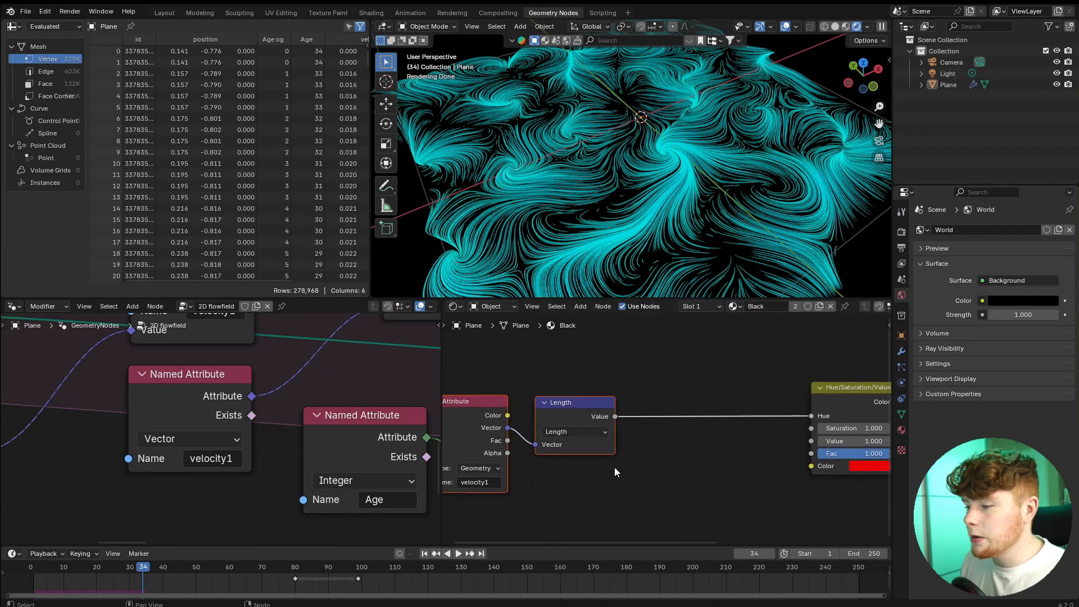
click(615, 467)
key(shift+a)
text(math)
key(Return)
click(674, 388)
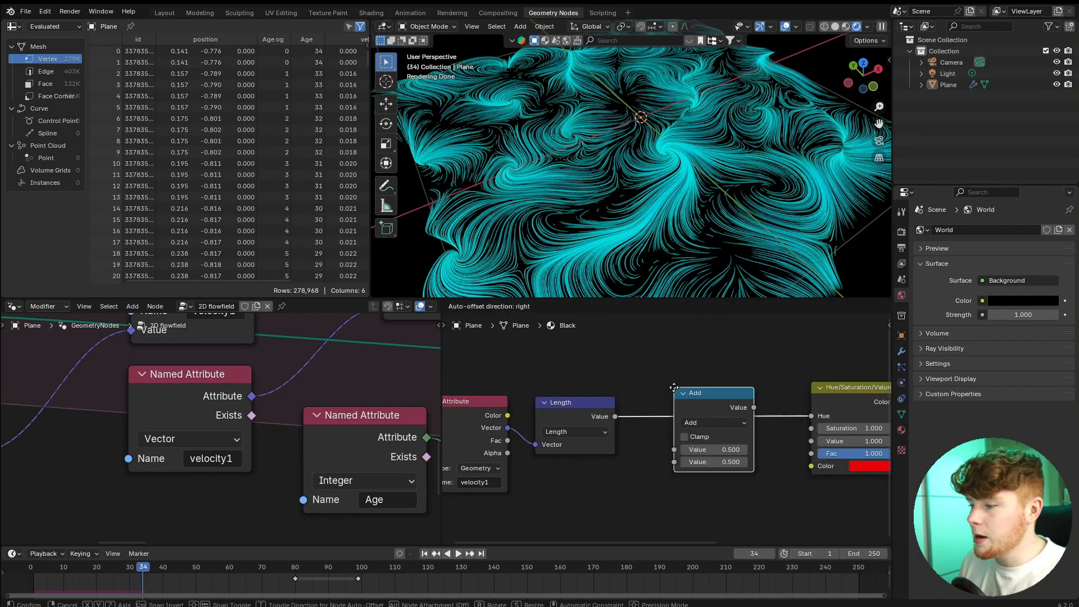
Set the new Math node to Multiply with a value of 2 and inspect the trail colors.
click(696, 422)
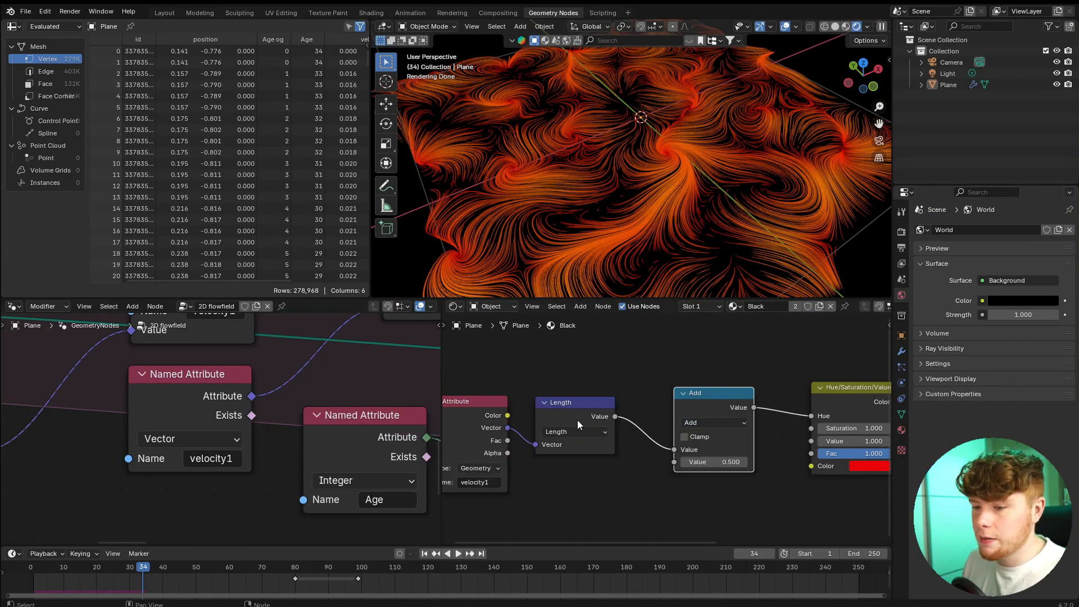
click(722, 422)
click(351, 478)
scroll(624, 477, up, 2)
click(648, 449)
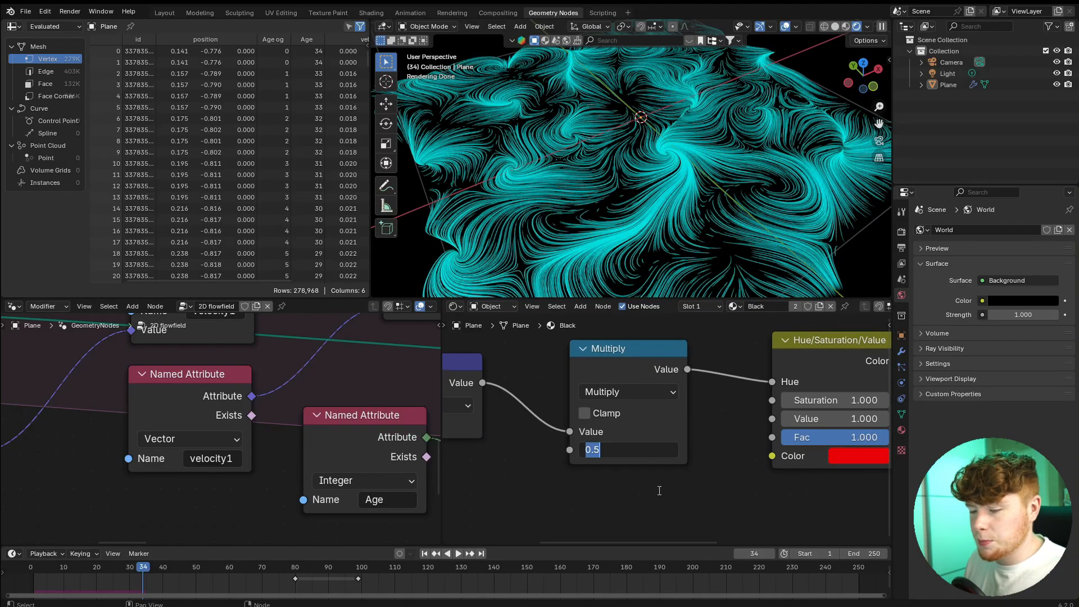
text(2)
key(Return)
middle_drag(719, 239, 686, 233)
scroll(685, 233, up, 2)
scroll(686, 231, up, 1)
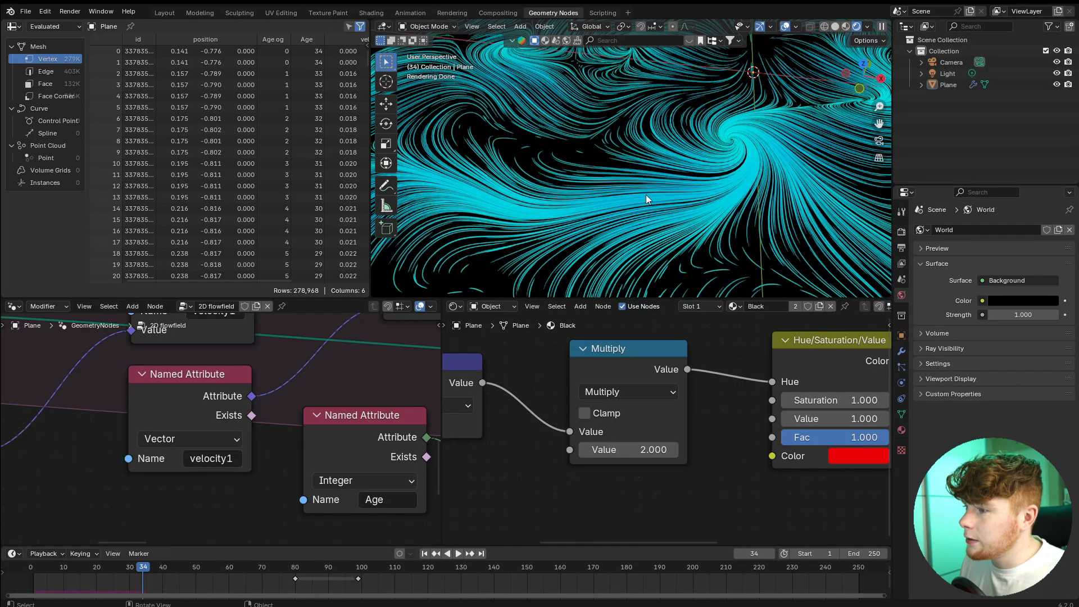
middle_drag(706, 103, 631, 191)
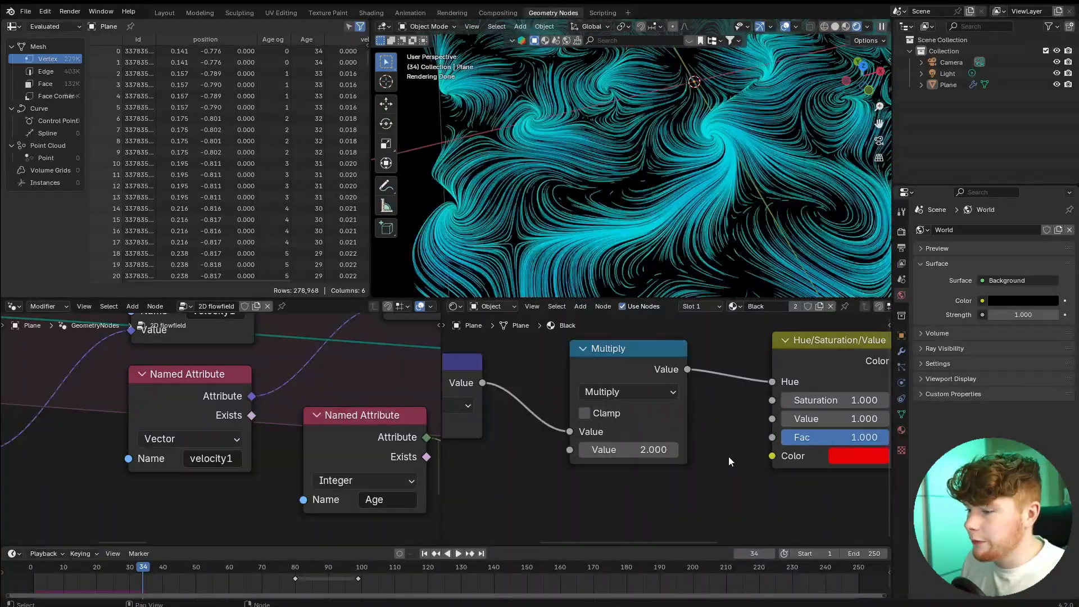
Try a Multiply value of 5 to compare the trail colors, and set it back to 2.
click(656, 455)
text(5)
key(Return)
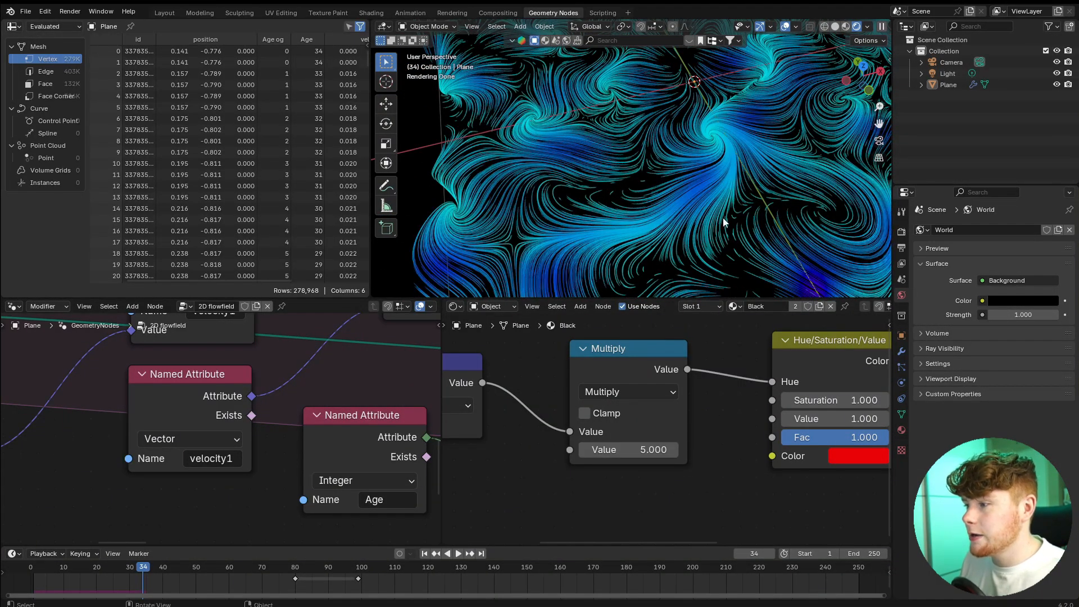
middle_drag(723, 218, 707, 191)
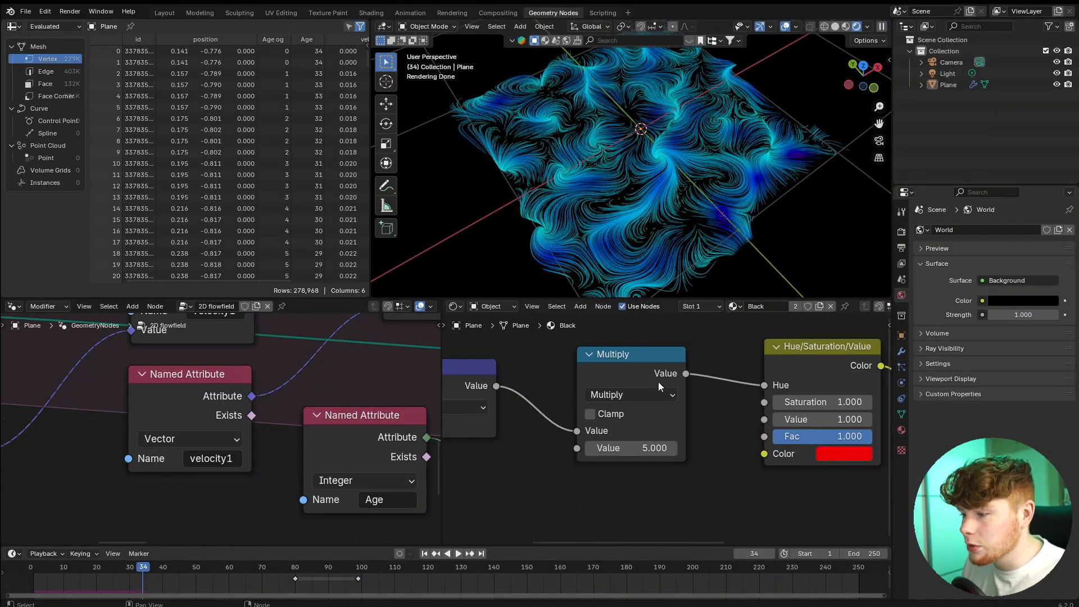
click(646, 450)
text(2)
key(Return)
Make room after the Multiply node and insert an Add Math node before the Hue input.
scroll(654, 477, down, 2)
middle_drag(653, 472, 700, 466)
drag(706, 471, 414, 370)
key(g)
click(505, 390)
click(520, 380)
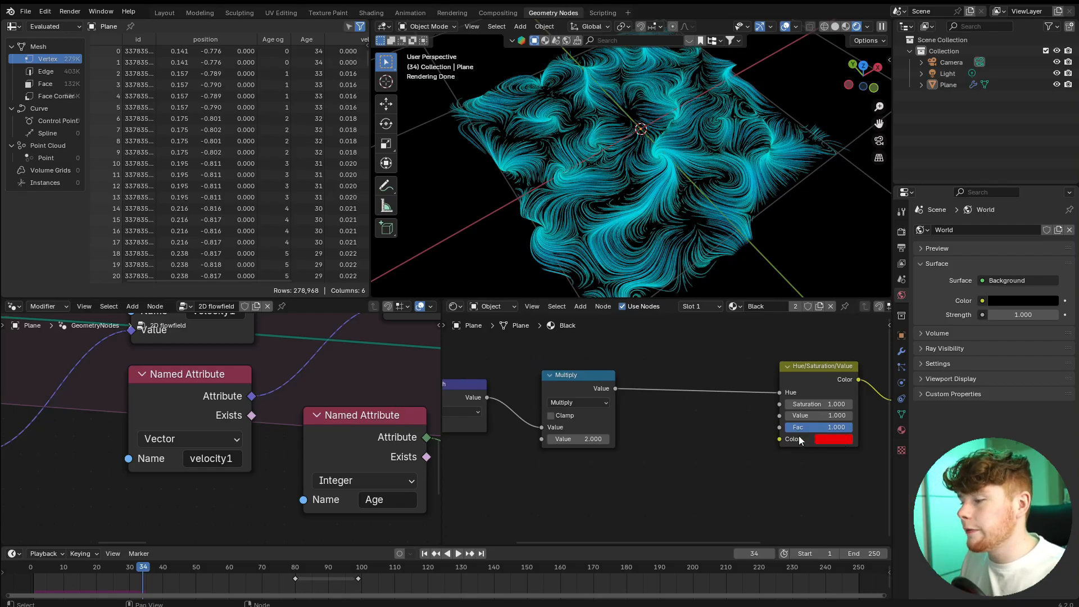
key(shift+a)
text(math)
key(Return)
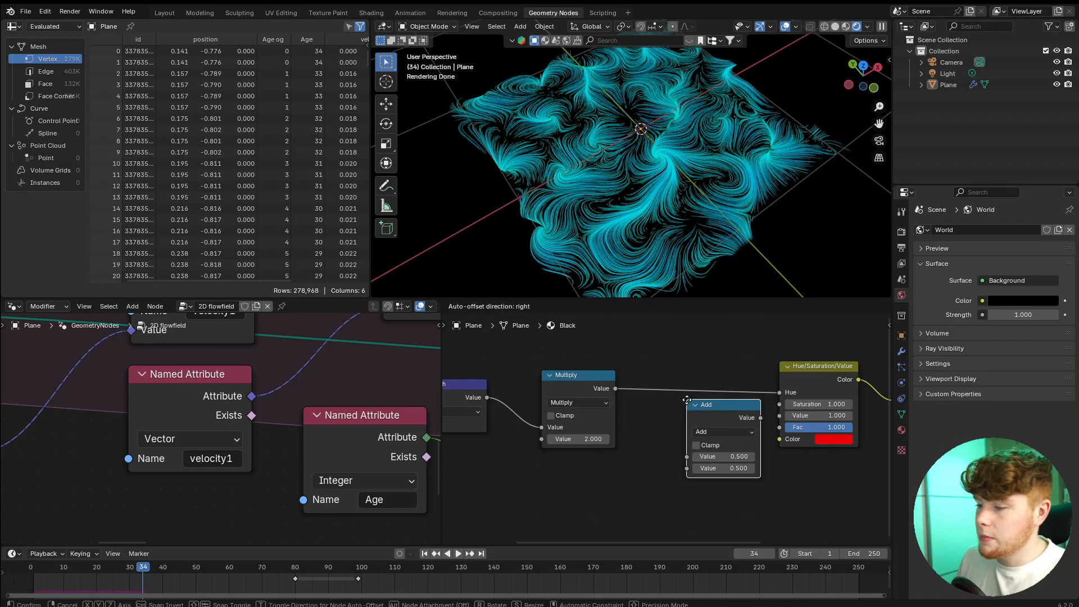
click(667, 377)
Raise the Add node's value in 0.1 increments to 1.0 to shift the trail hues.
scroll(663, 374, up, 3)
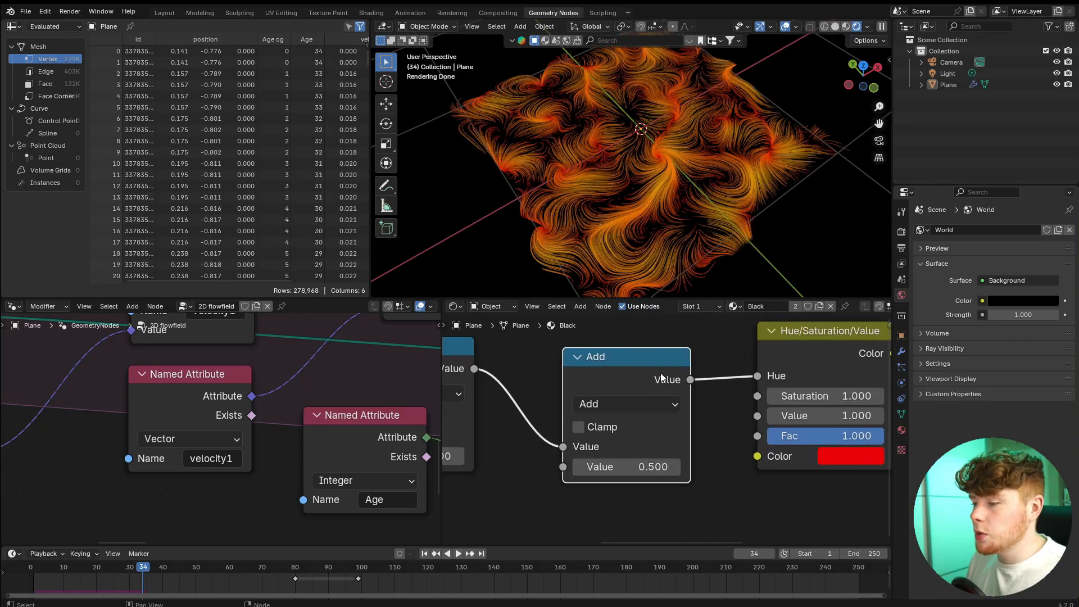
click(680, 476)
click(680, 476)
click(680, 477)
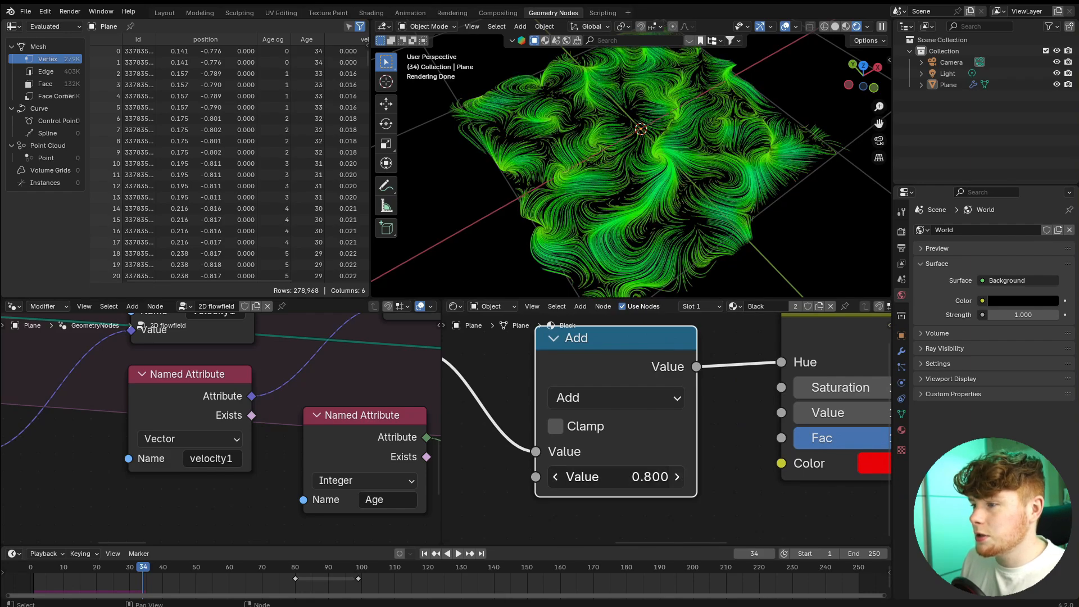
click(680, 476)
click(680, 477)
Set the Multiply node's value to 5 to widen the color variation.
middle_drag(575, 453, 806, 420)
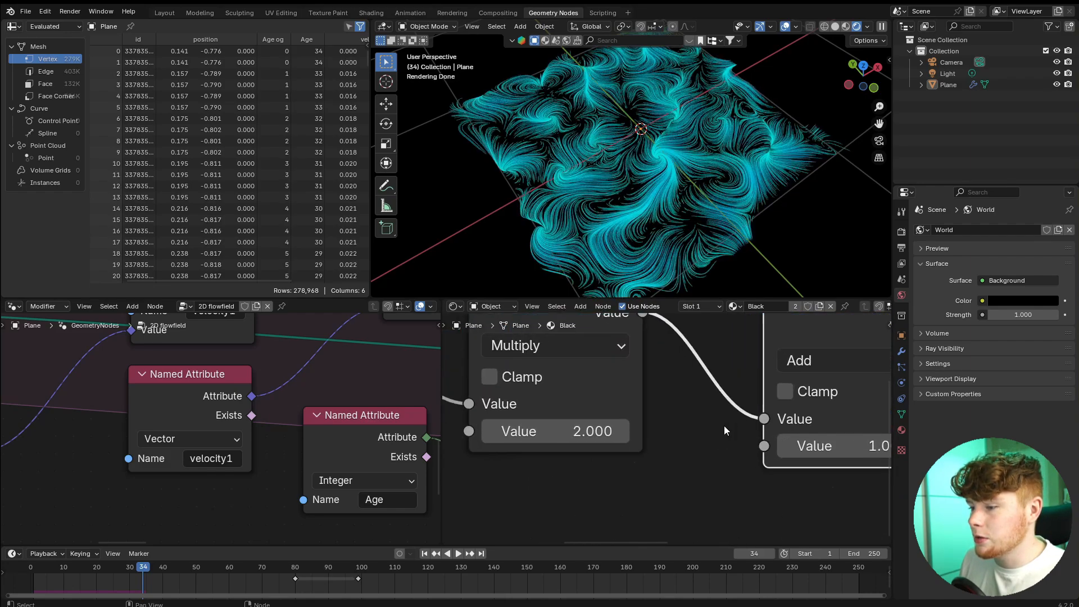
double_click(558, 434)
text(5)
key(Return)
Increase the Add node's value to 1.3.
middle_drag(710, 408, 544, 429)
scroll(727, 482, up, 1)
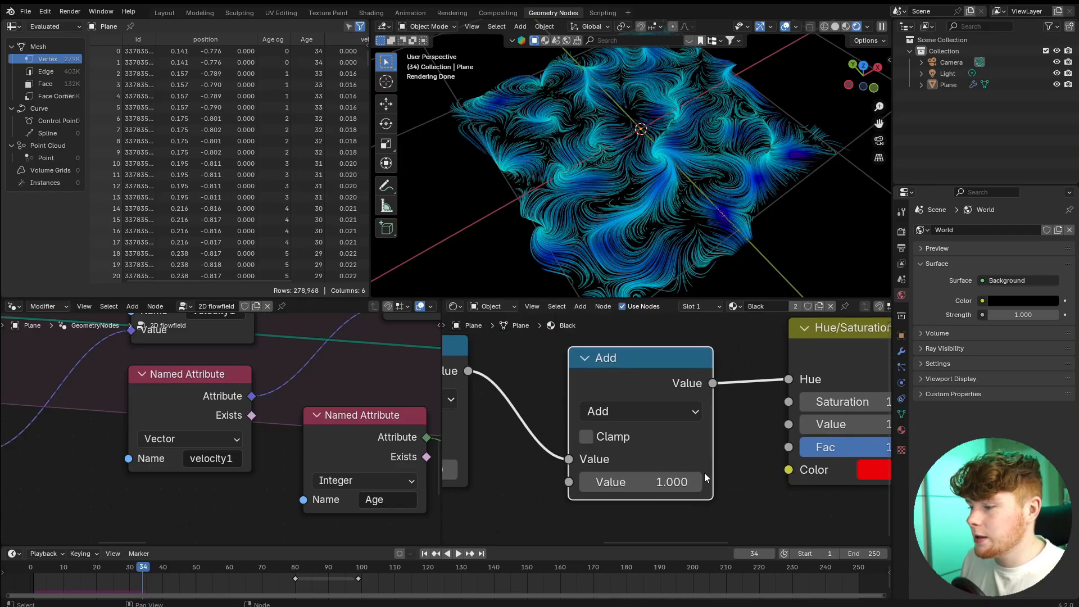
click(697, 481)
click(698, 480)
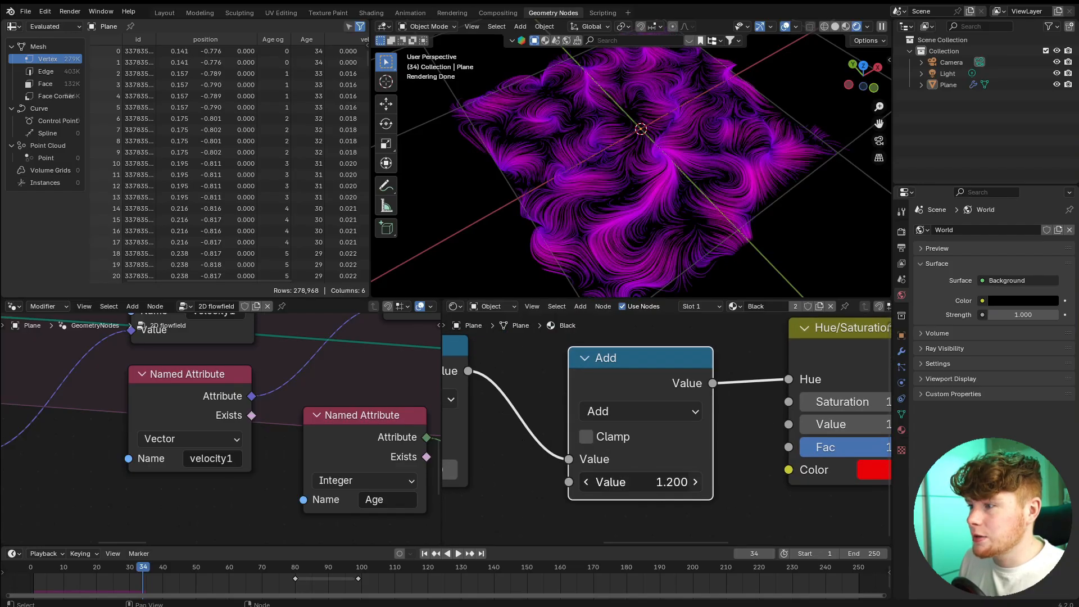
click(698, 480)
Set the Multiply node's value to 3.
middle_drag(469, 463, 649, 440)
double_click(581, 450)
text(3)
key(Return)
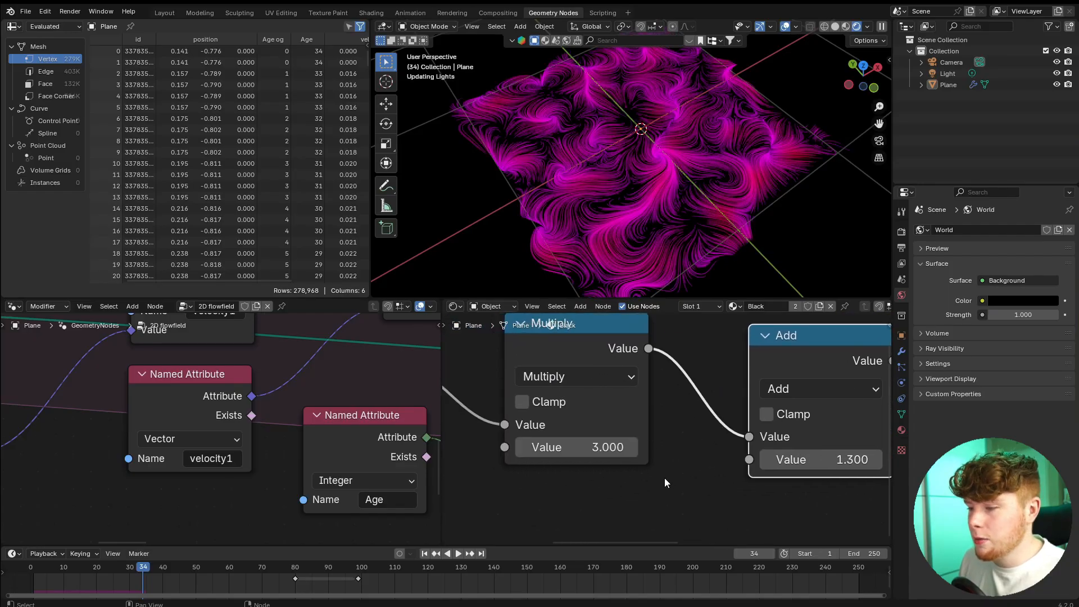
Step the Add node's value through further hue offsets, settle on 1.8, and inspect the trails up close.
middle_drag(721, 418, 565, 423)
click(720, 466)
click(720, 466)
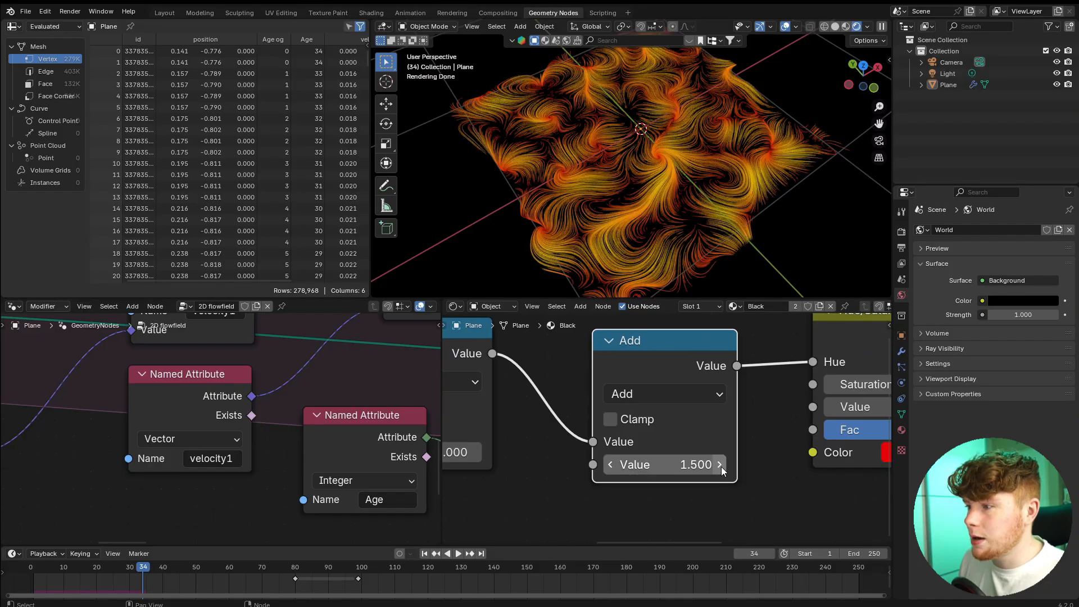
click(720, 466)
click(721, 465)
click(720, 467)
click(720, 467)
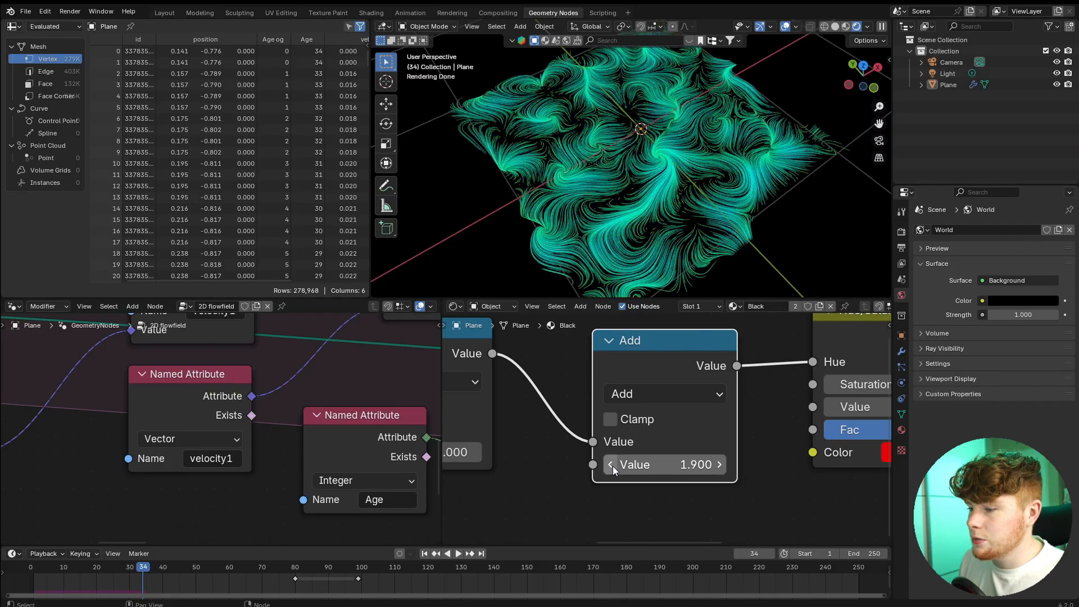
click(611, 465)
middle_drag(689, 109, 673, 184)
scroll(668, 188, up, 2)
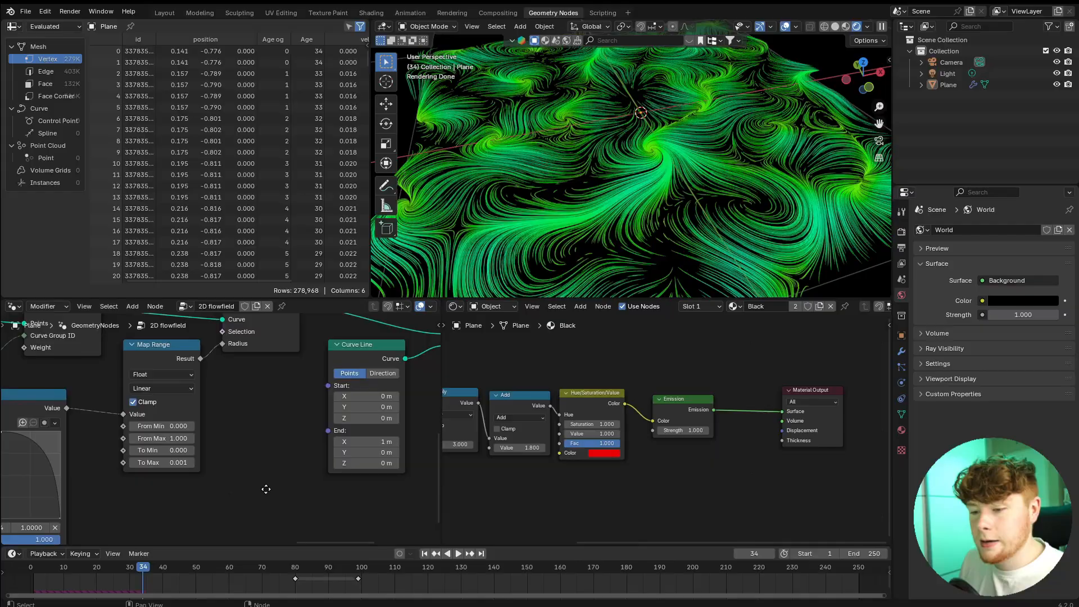
scroll(352, 453, up, 5)
Set To Max to 0.0001 in the geometry nodes Map Range node to thin the trails.
middle_drag(352, 453, 295, 491)
scroll(295, 492, up, 3)
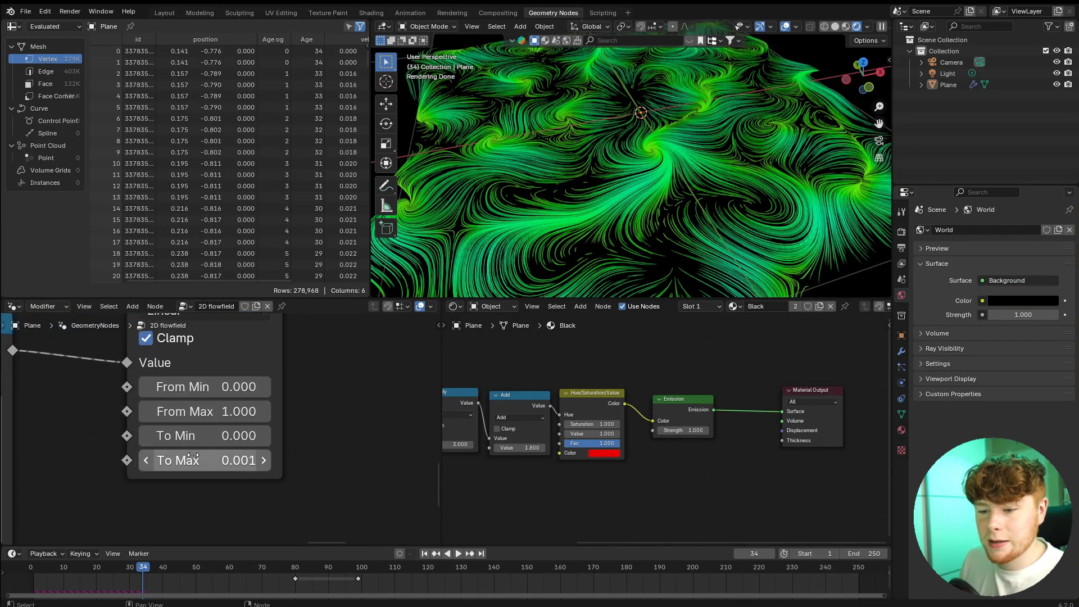
click(200, 465)
click(176, 463)
text(0)
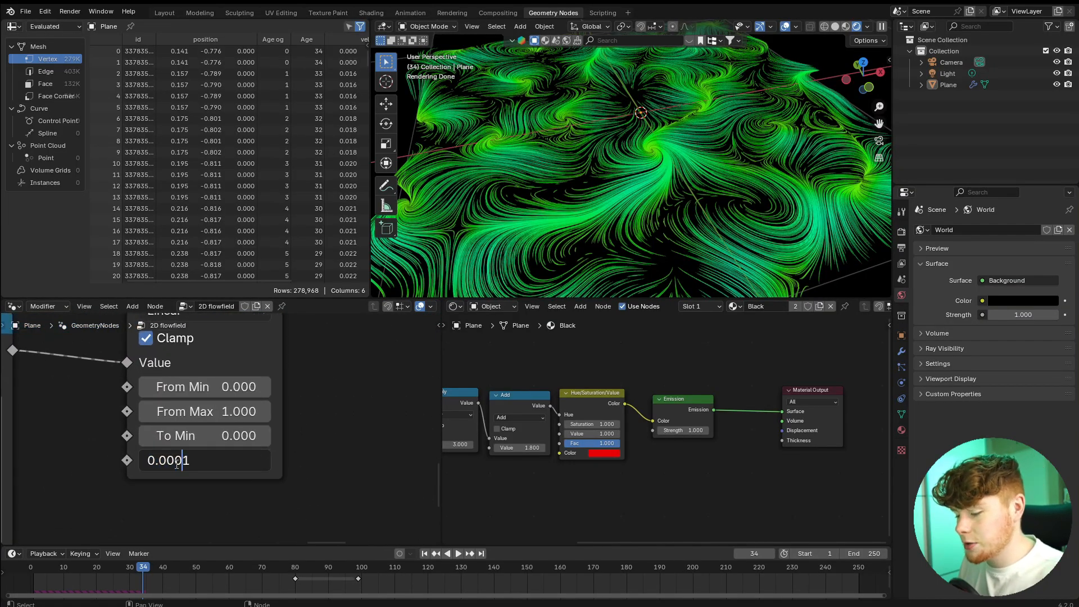
key(Return)
Try the Emission node's Strength at 3, settle on 5, and look over the brightened flow field.
scroll(736, 433, up, 5)
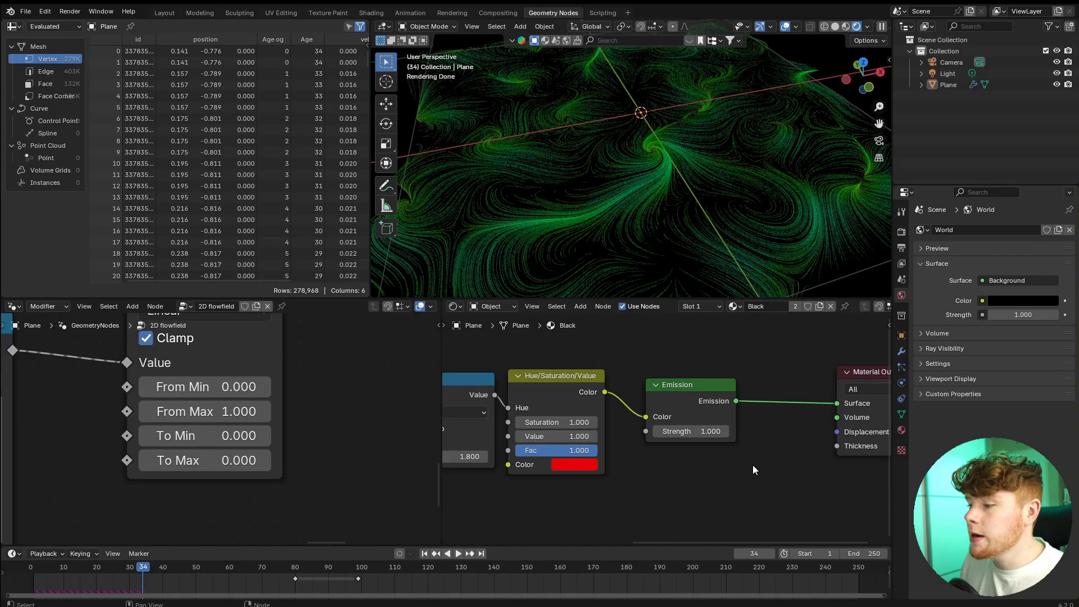
click(630, 439)
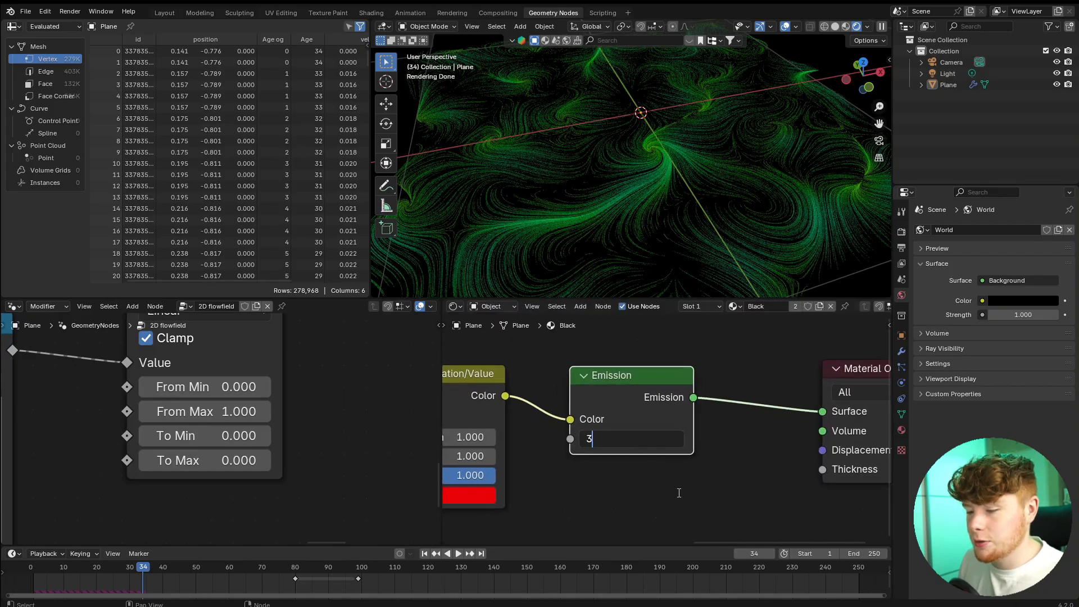
text(3)
key(Return)
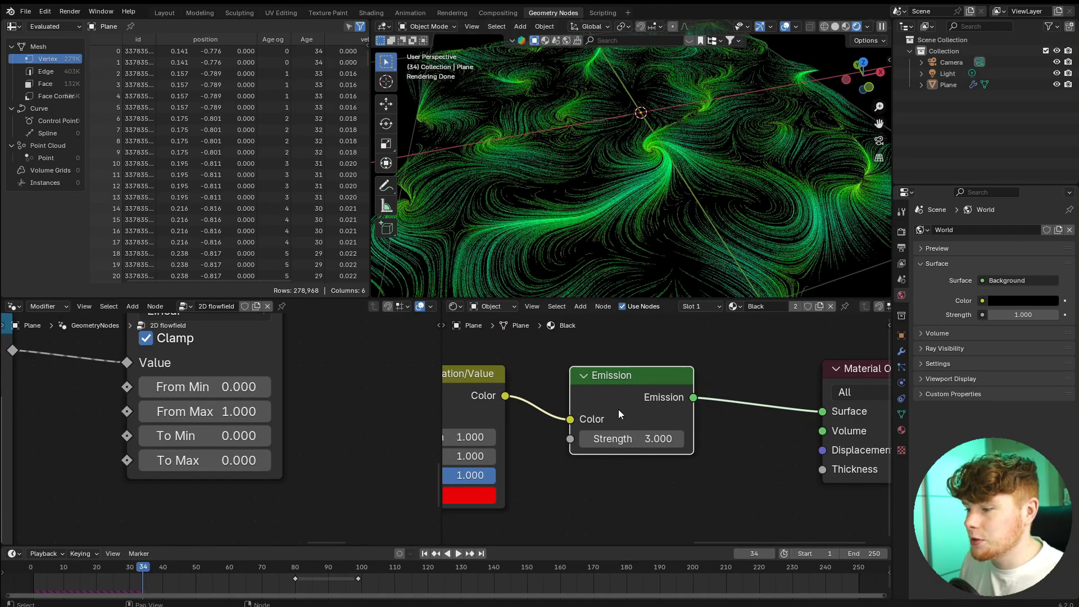
click(630, 439)
text(5)
key(Return)
middle_drag(603, 208, 543, 227)
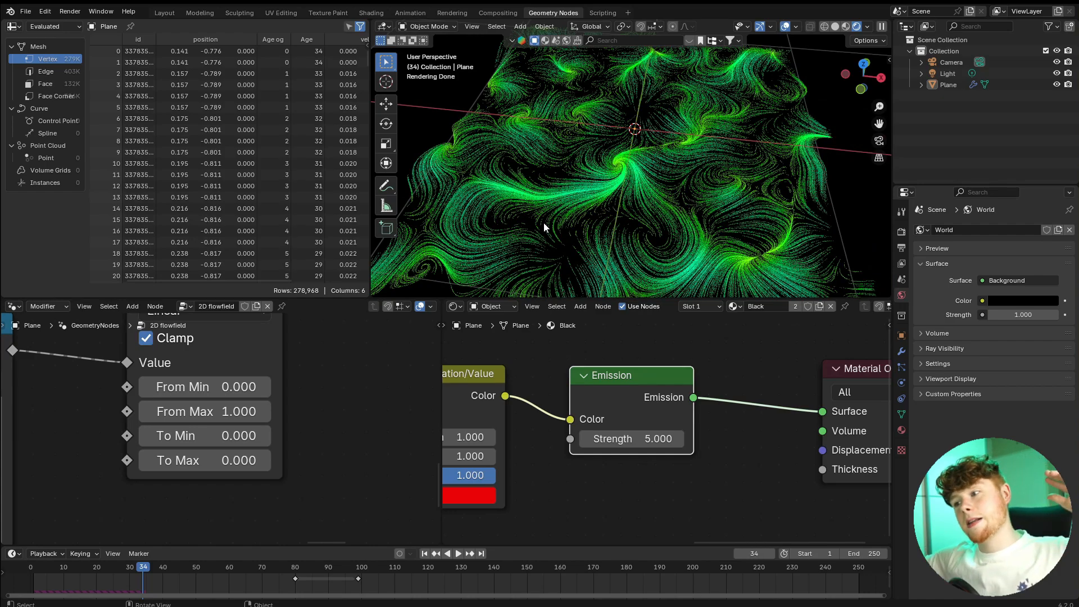
scroll(544, 223, down, 3)
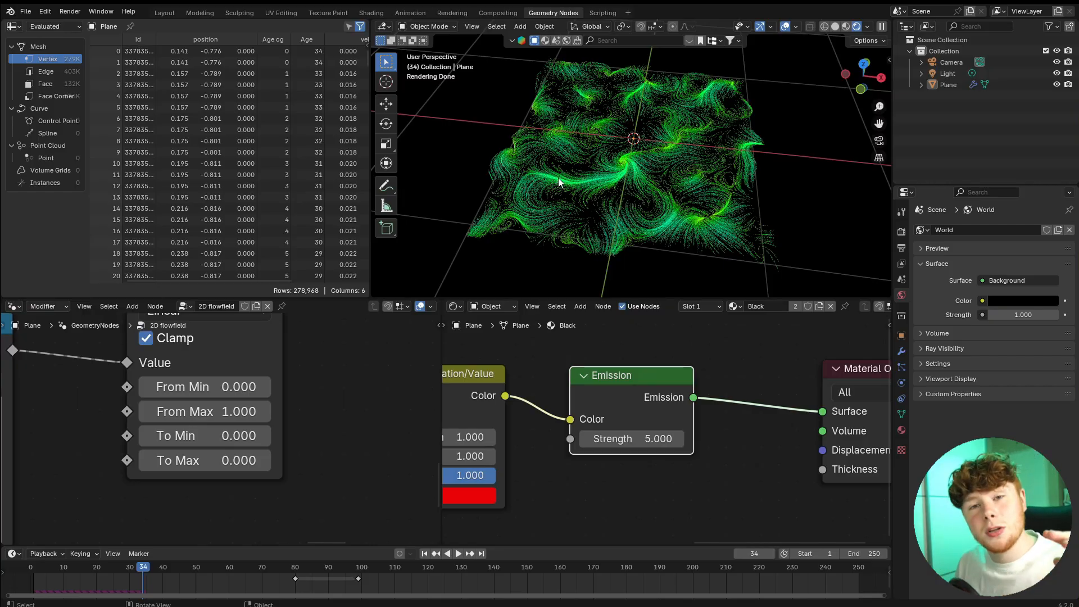
Switch the viewport to solid shading and add a Monkey mesh to the scene.
key(z)
mouse_move(677, 197)
middle_down()
mouse_move(744, 167)
mouse_move(675, 205)
mouse_move(604, 156)
middle_up()
key(shift+a)
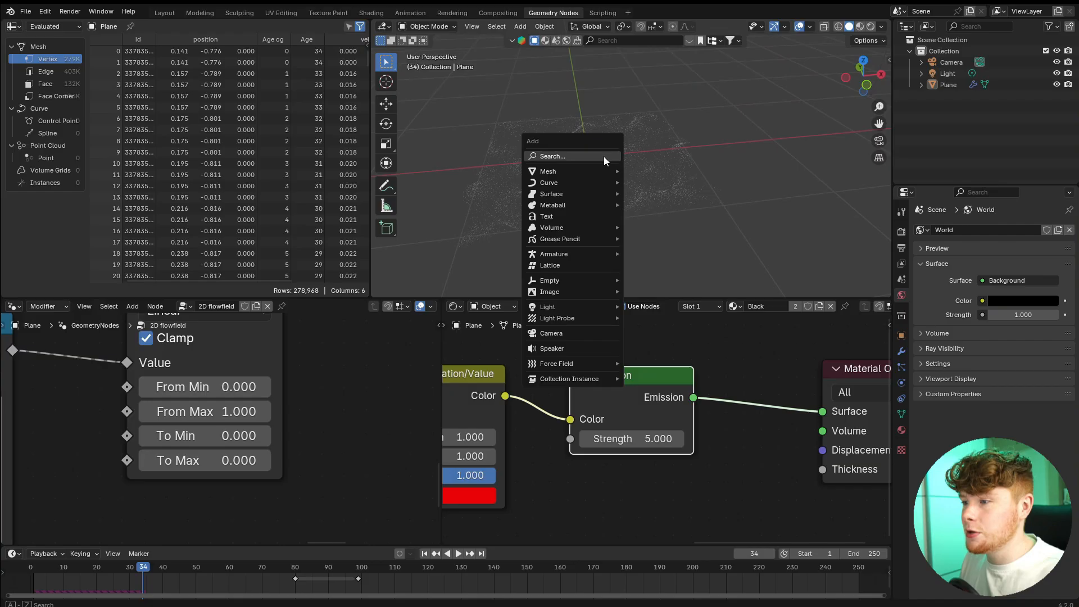
mouse_move(595, 169)
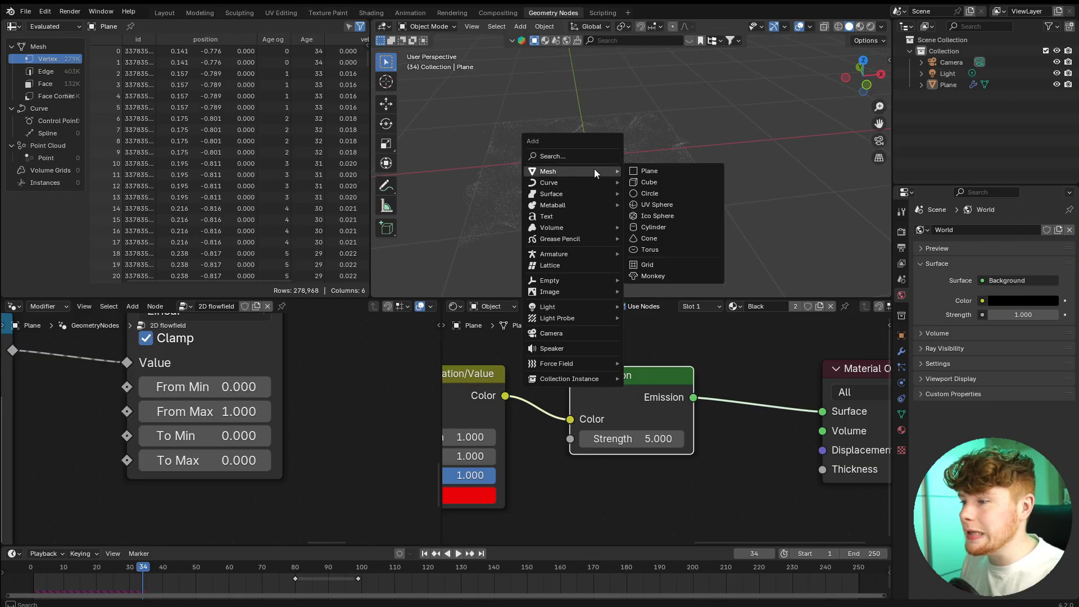
click(665, 277)
Move the monkey head along the X axis, clear of the flow field plane.
scroll(777, 218, down, 1)
middle_drag(777, 218, 587, 247)
key(g)
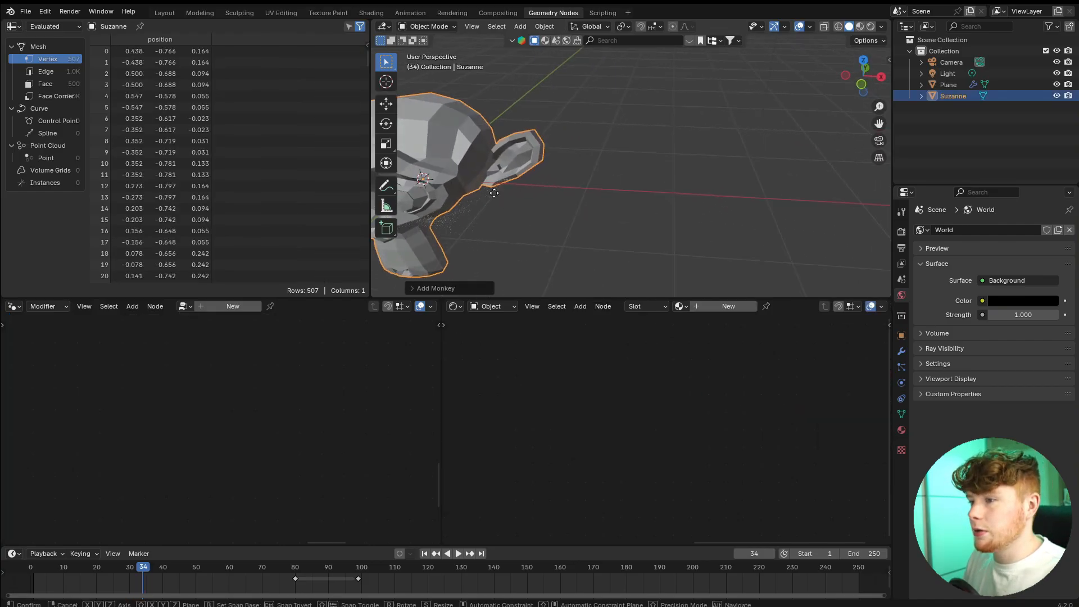
key(x)
click(713, 222)
click(744, 254)
middle_drag(798, 269, 793, 253)
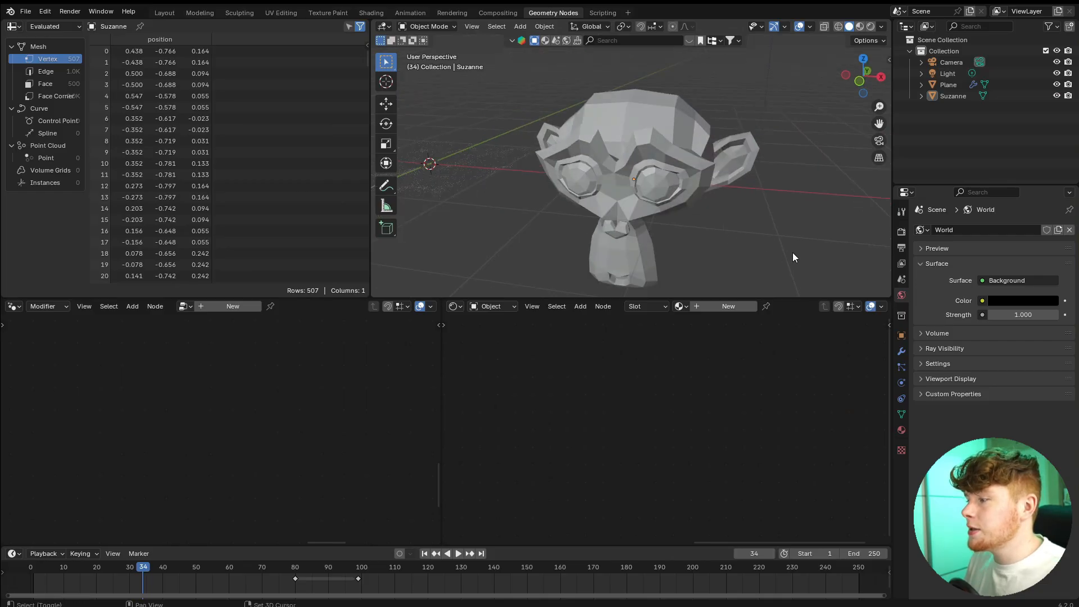
Add a Subdivision modifier to the monkey head with Levels Viewport set to 2.
click(900, 348)
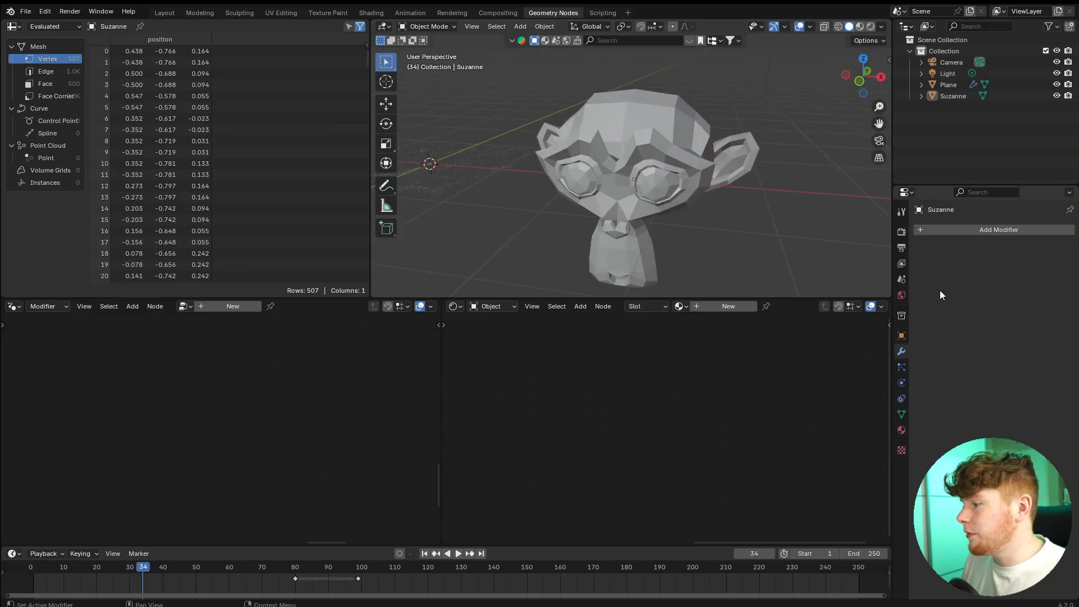
click(964, 233)
text(sub)
key(Return)
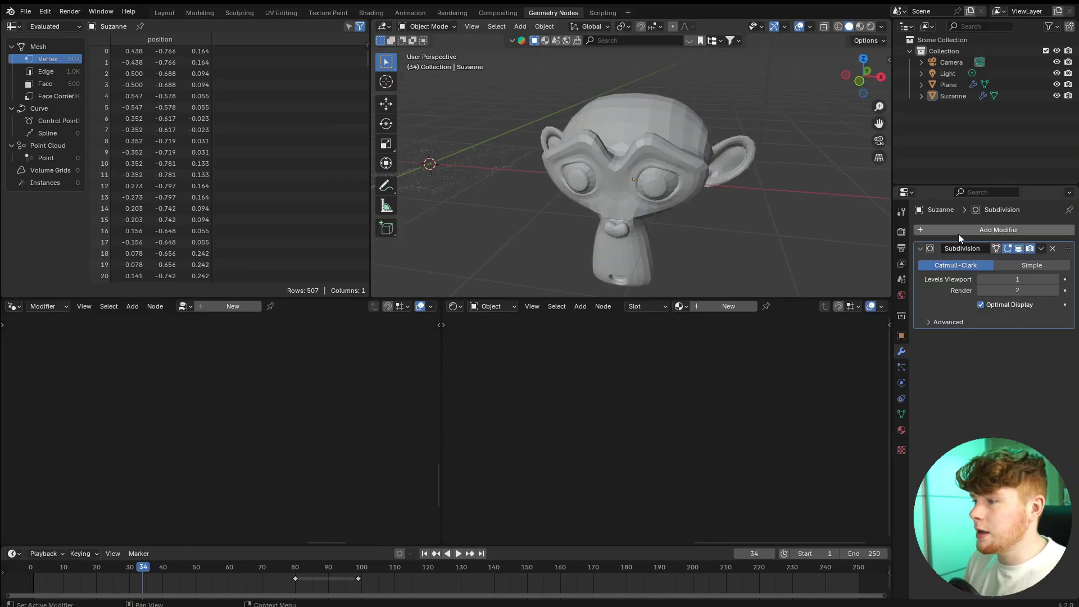
click(1055, 279)
Apply Shade Smooth to the monkey head.
click(692, 143)
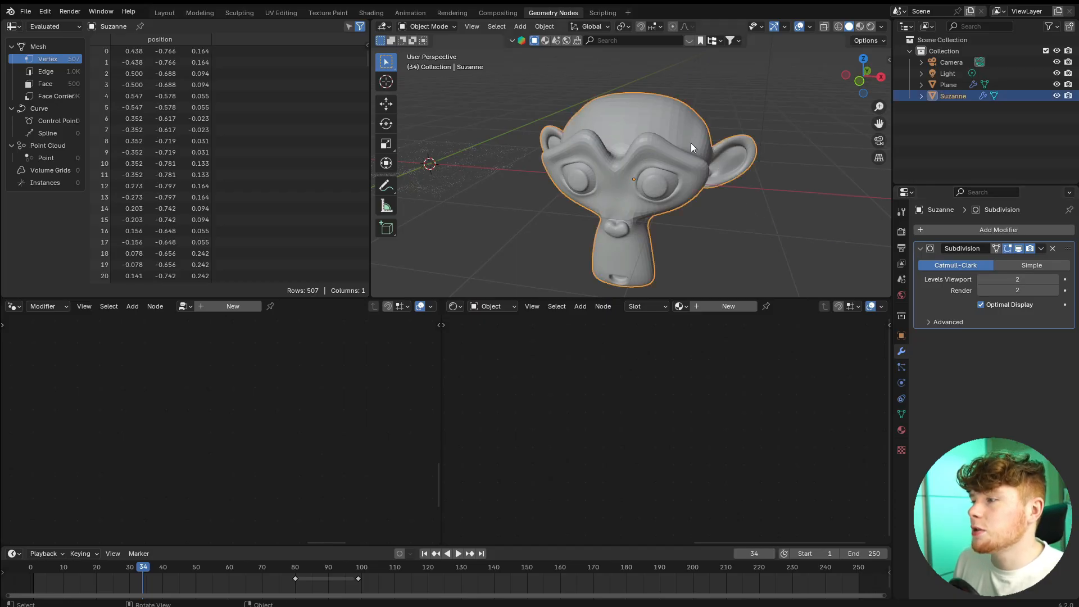
right_click(690, 143)
click(695, 146)
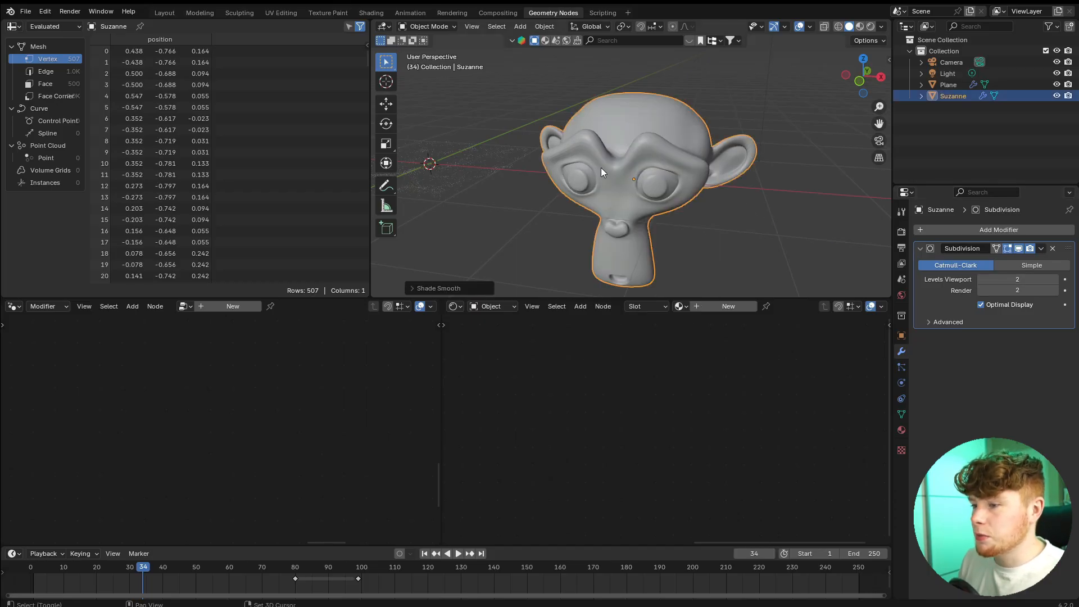
middle_drag(602, 168, 590, 158)
Add a Geometry Nodes modifier to the monkey head and assign the existing 2D flowfield node tree.
click(926, 231)
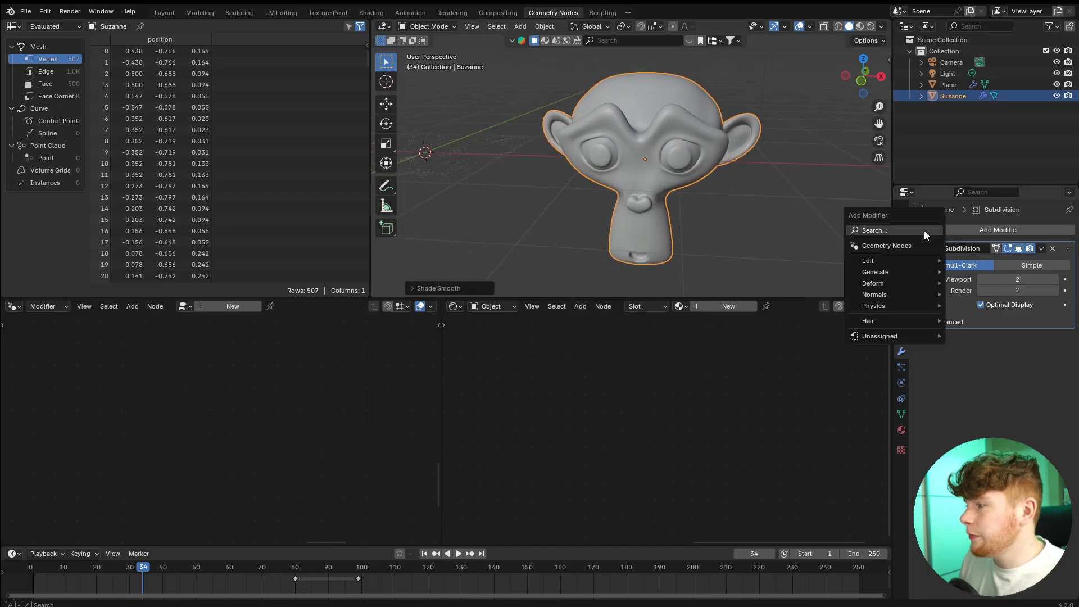
click(877, 248)
click(924, 353)
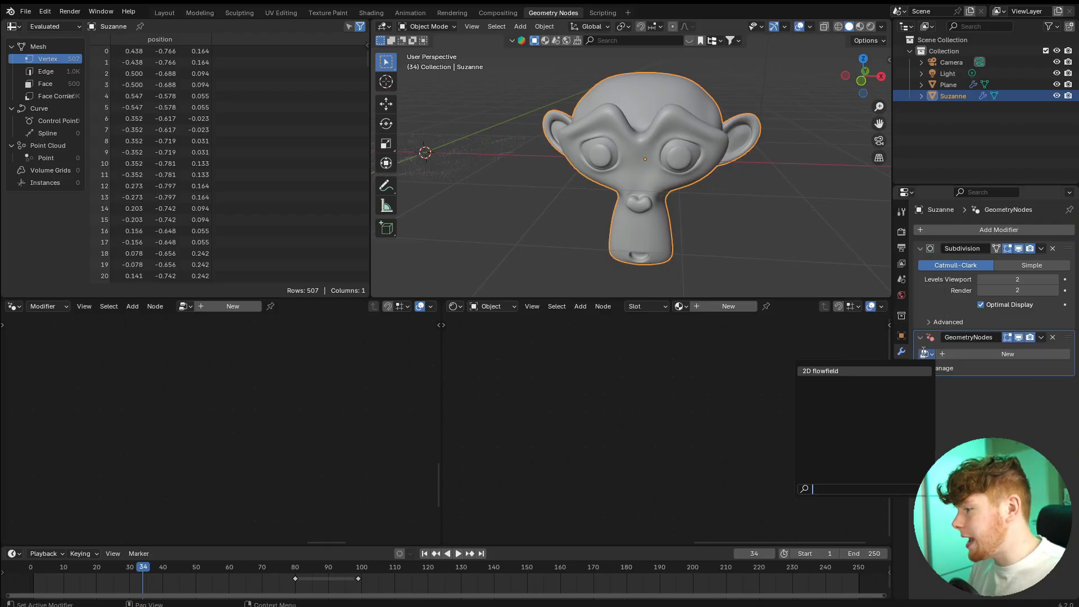
click(821, 371)
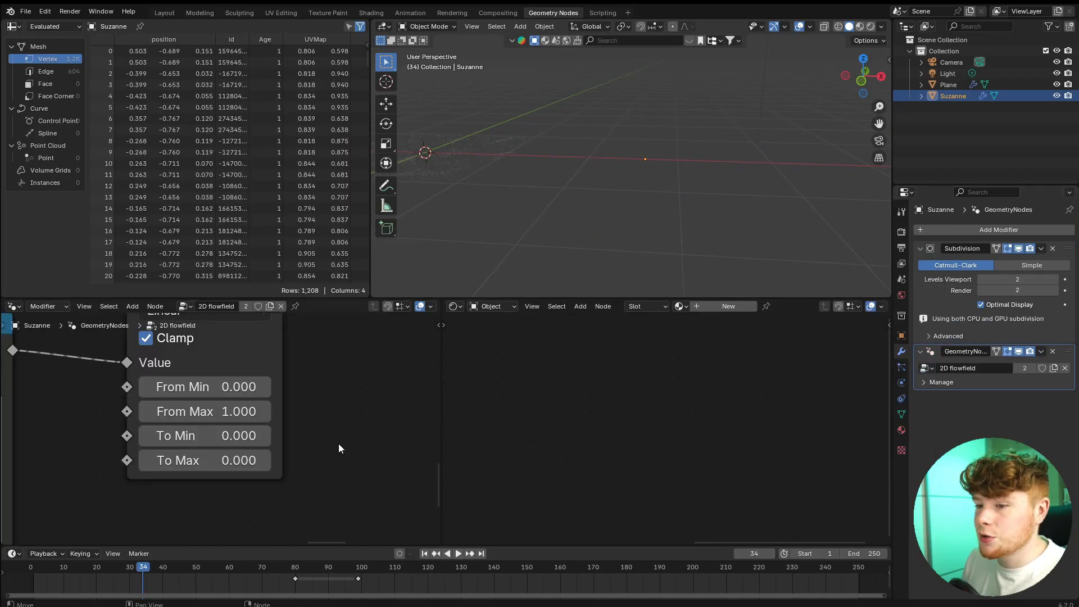
Make the monkey's node tree a single-user copy and rename it 3D Flowfield.
drag(439, 401, 688, 401)
scroll(454, 423, down, 8)
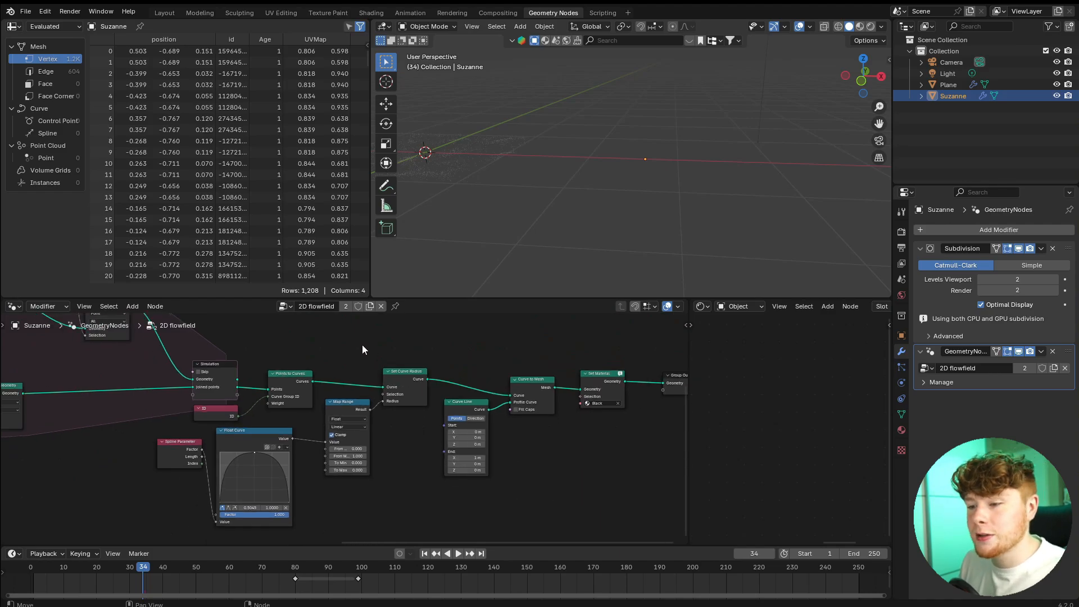
scroll(362, 345, down, 1)
click(346, 307)
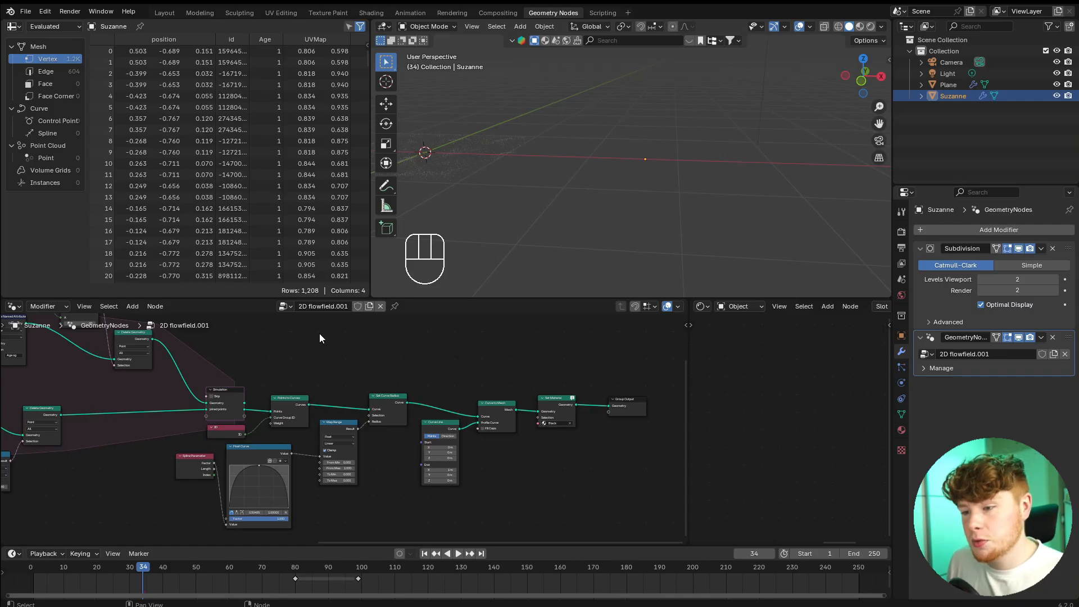
click(335, 306)
text(3D)
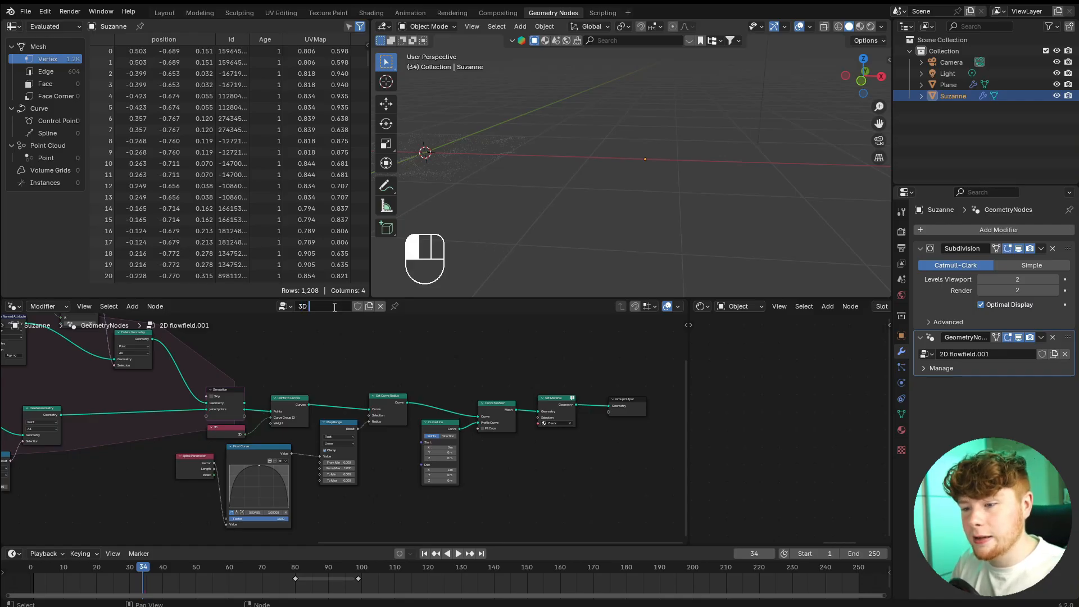
text( Flowfield)
key(Return)
key(Home)
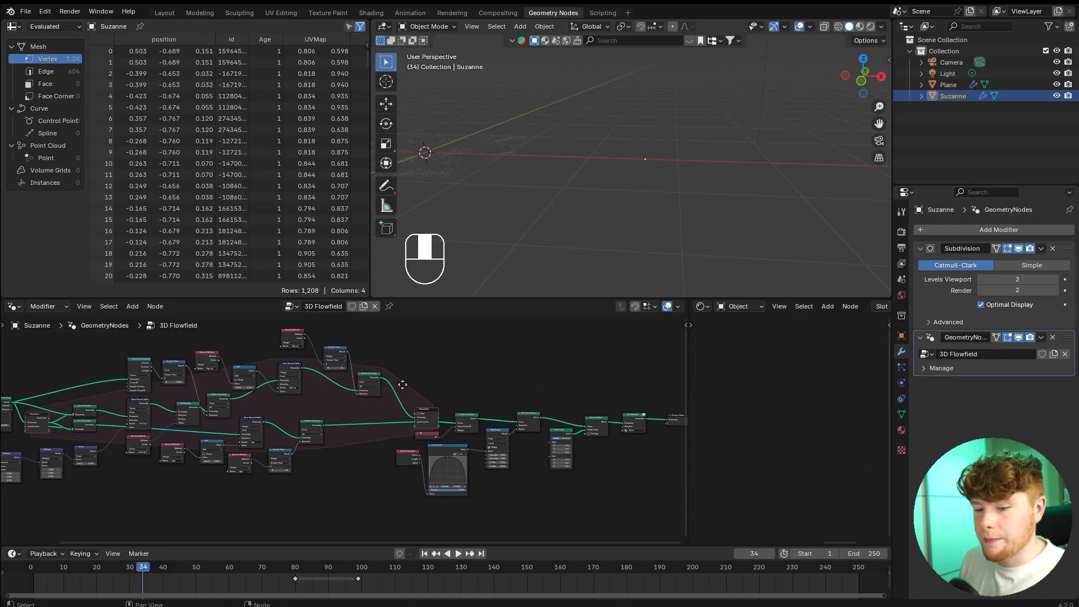
Play the flow field simulation on the monkey head from the start and stop it at frame 28.
click(19, 568)
key(space)
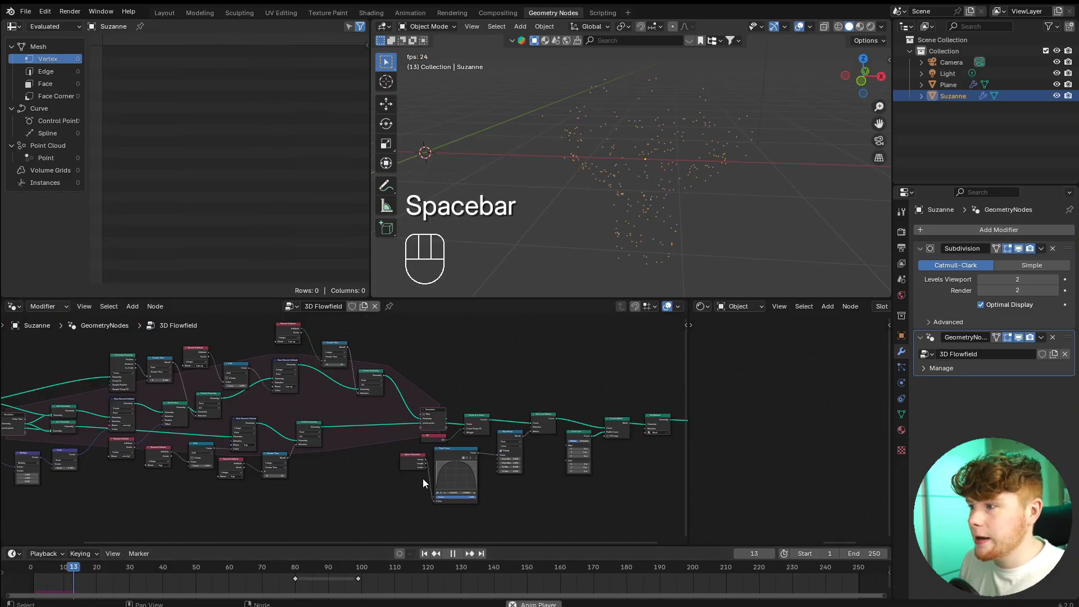
key(space)
click(762, 260)
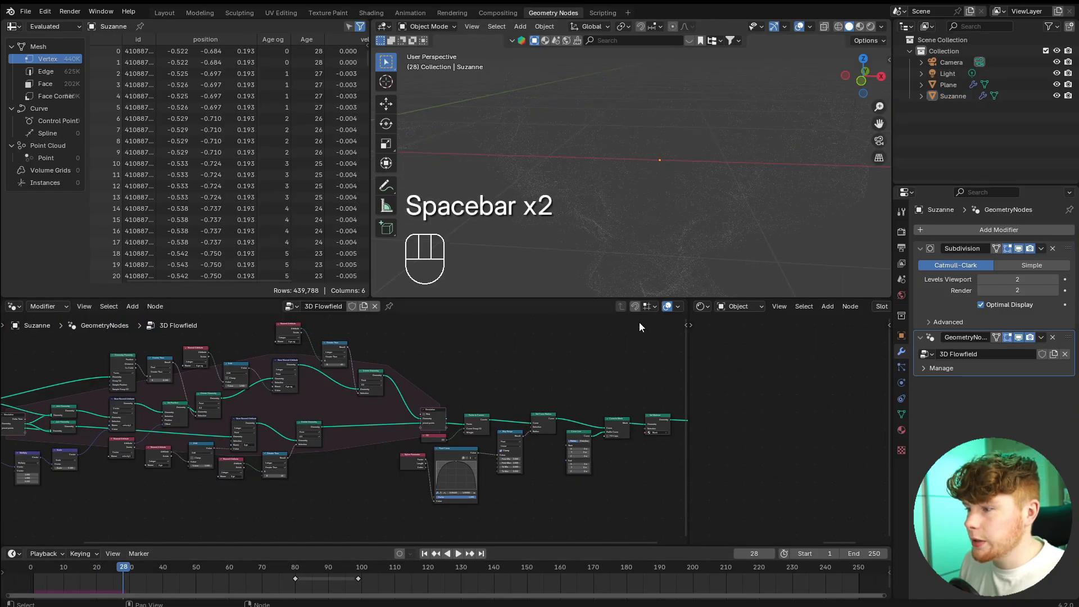
Mute the Curve to Mesh node so the trails display as plain curves.
middle_drag(639, 322, 343, 414)
scroll(341, 438, up, 4)
scroll(340, 403, up, 2)
click(339, 404)
scroll(340, 410, up, 1)
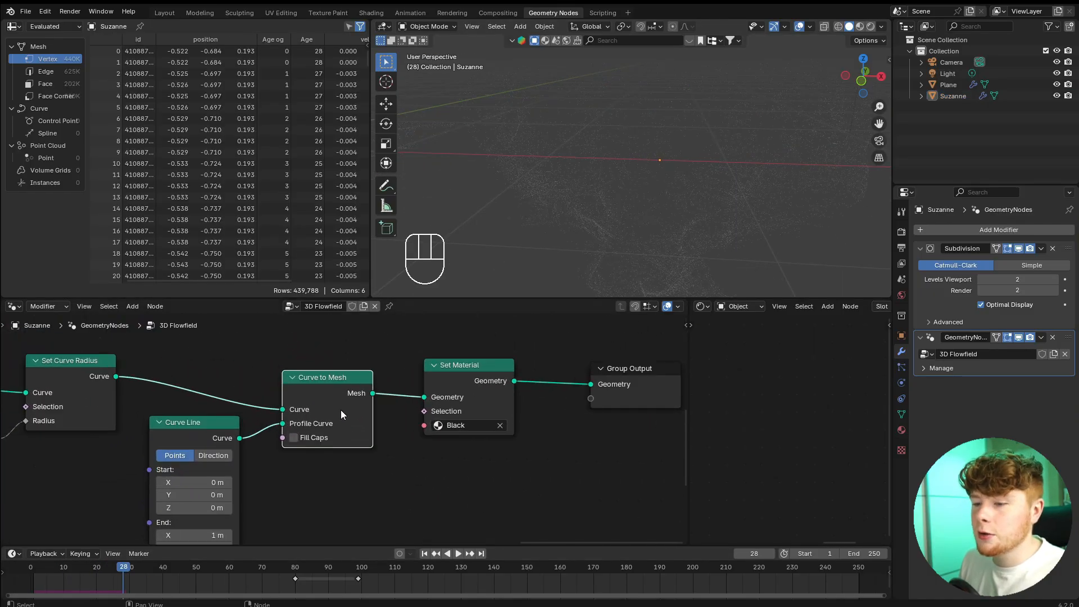
key(m)
scroll(666, 191, up, 5)
mouse_move(685, 134)
shift+middle_down()
mouse_move(668, 168)
mouse_move(680, 144)
shift+middle_up()
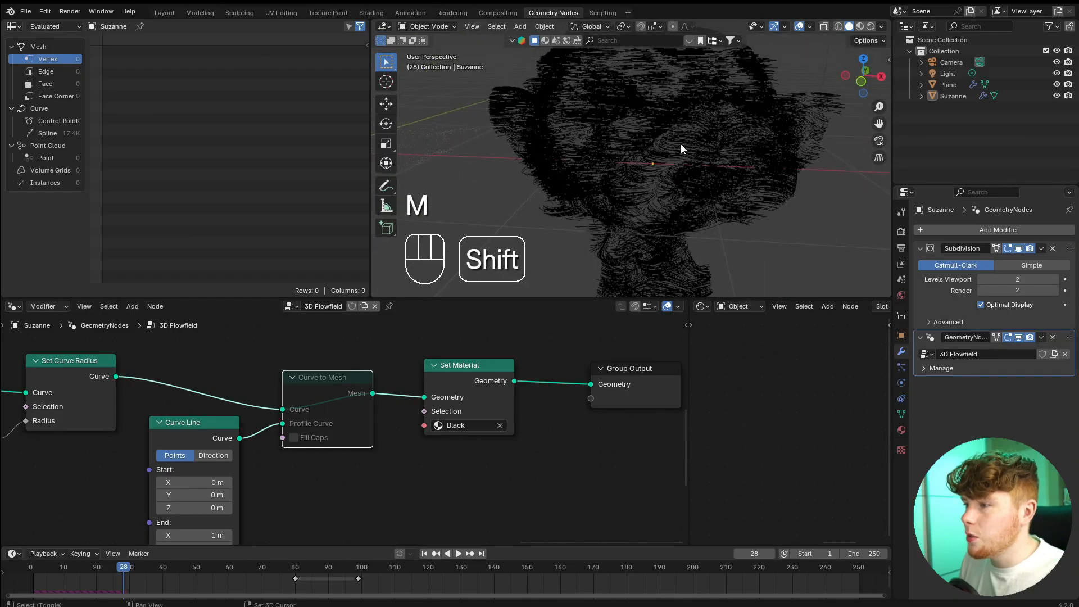
scroll(680, 146, down, 1)
scroll(318, 421, down, 3)
Mute the Join Geometry node feeding the velocity1 Store Named Attribute and replay the simulation to check the trails.
middle_drag(241, 444, 646, 500)
middle_drag(445, 464, 568, 447)
scroll(568, 447, up, 3)
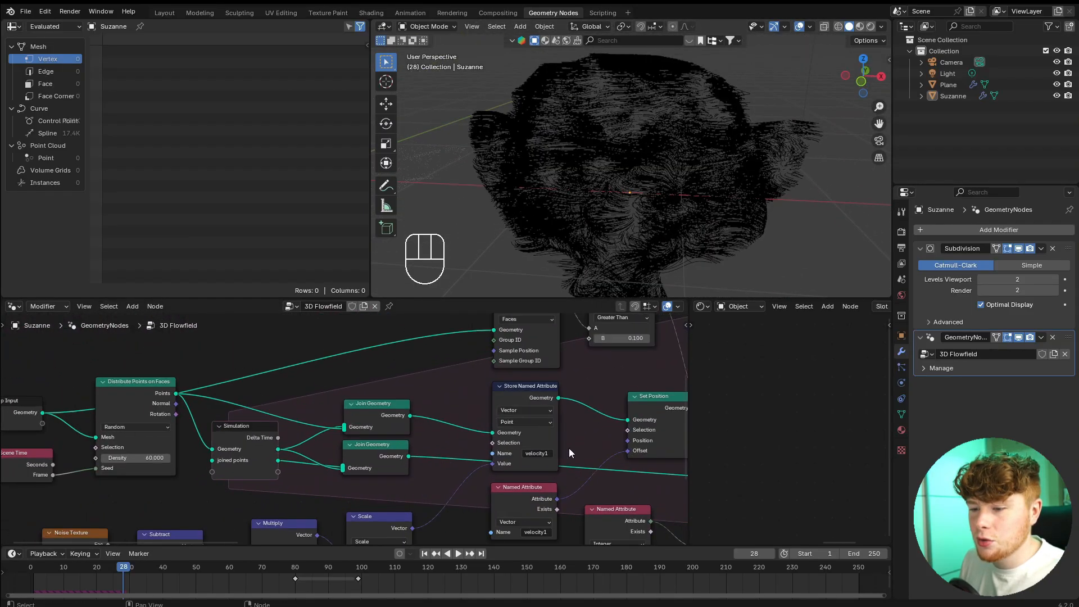
scroll(365, 428, up, 4)
click(382, 403)
key(m)
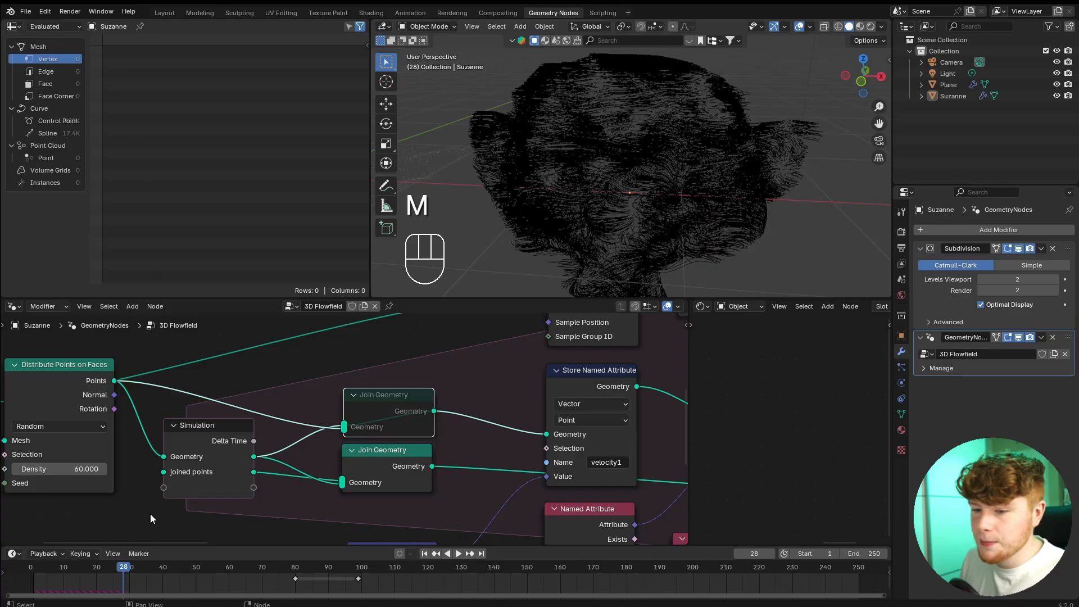
key(space)
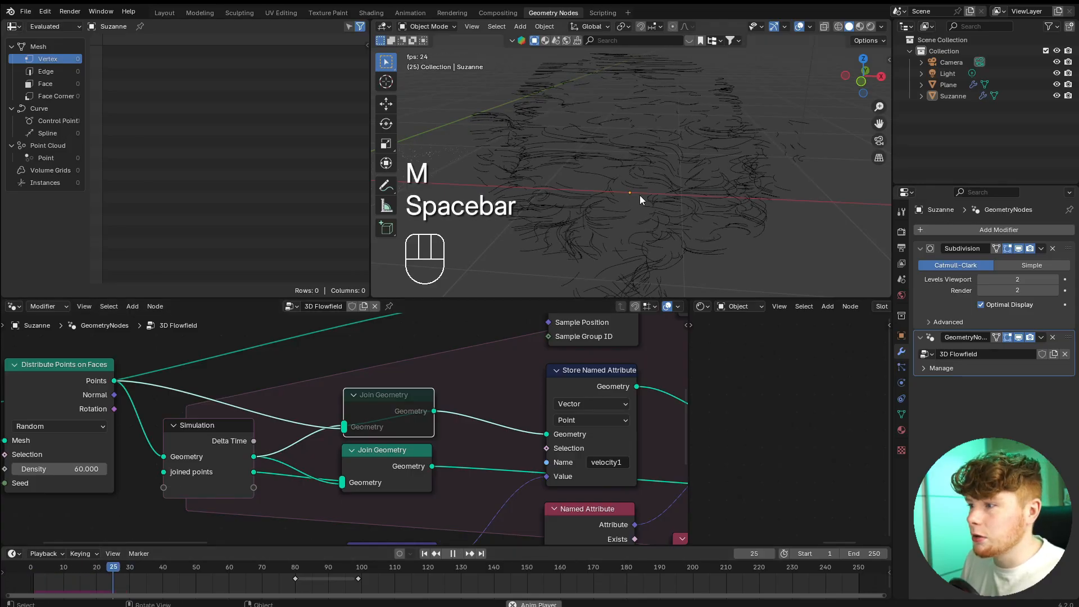
middle_drag(640, 194, 593, 103)
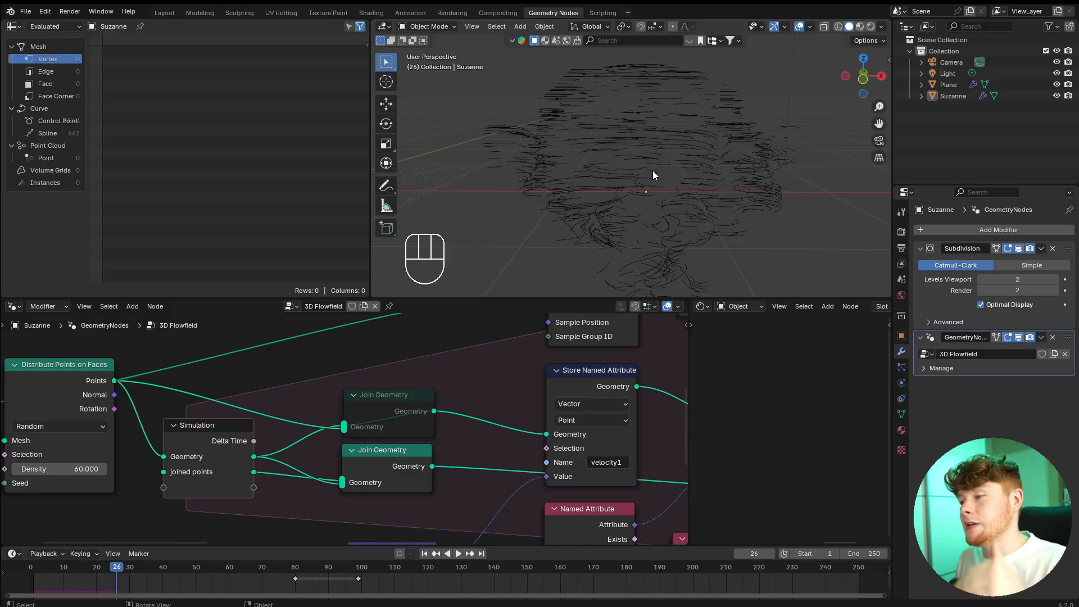
Delete the Multiply node while keeping Subtract connected to Scale, so the noise also drives Z.
scroll(593, 314, down, 3)
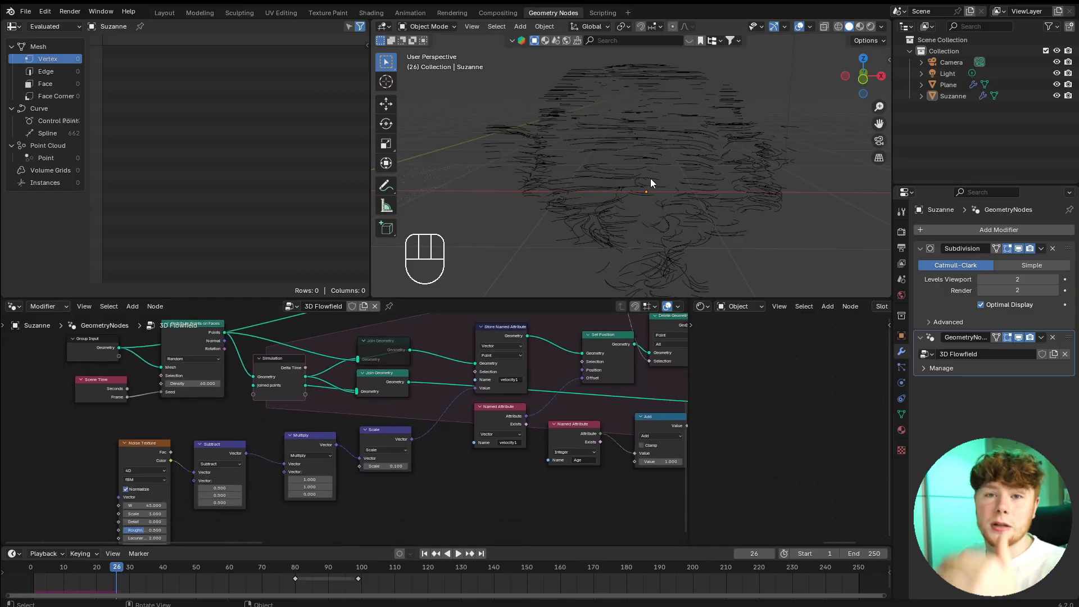
scroll(240, 479, up, 3)
click(416, 428)
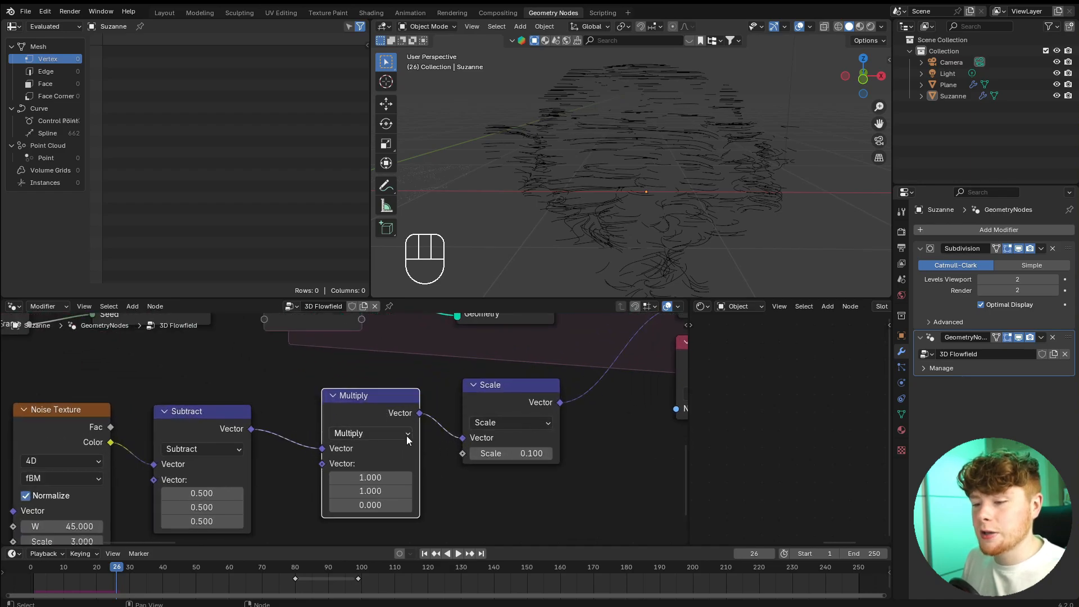
middle_drag(423, 467, 412, 418)
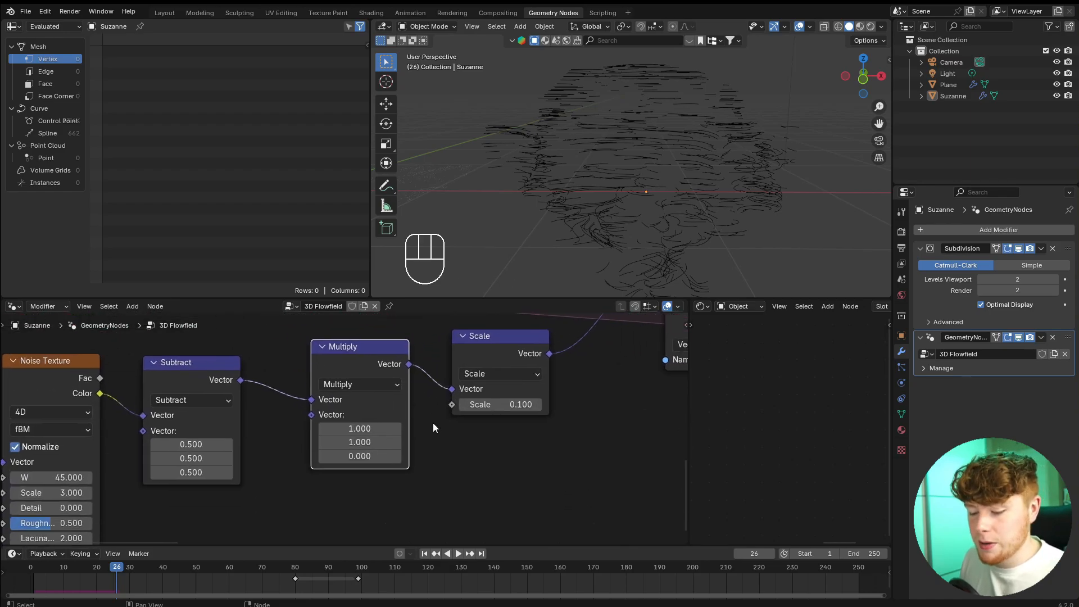
key(ctrl+x)
scroll(432, 413, down, 3)
Replay the simulation and move the Noise Texture and Subtract nodes closer to the Scale node.
key(space)
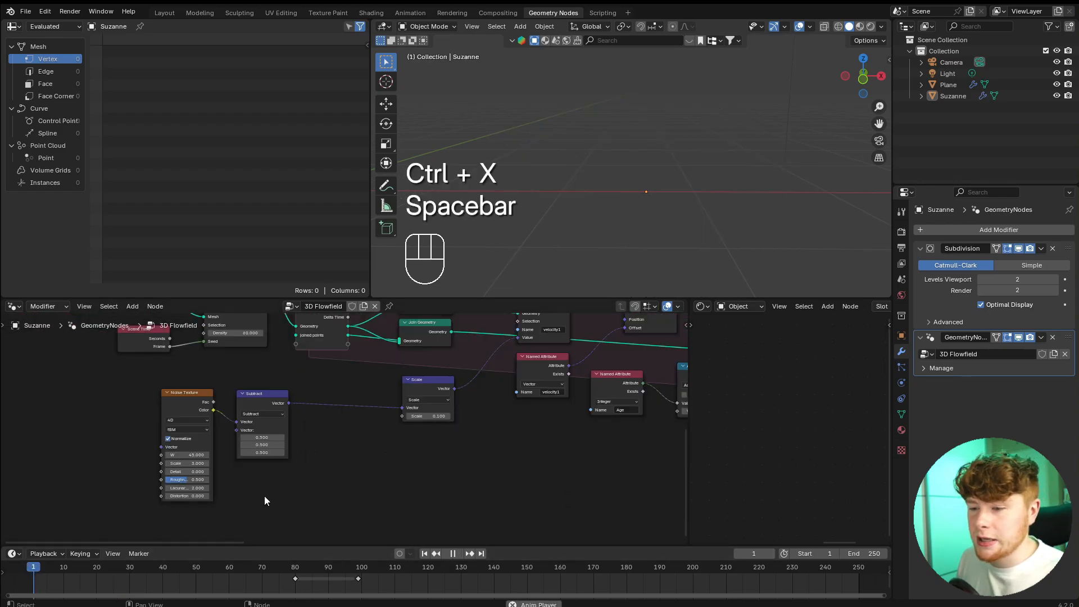
drag(373, 470, 191, 419)
key(g)
click(266, 403)
middle_drag(657, 232, 644, 103)
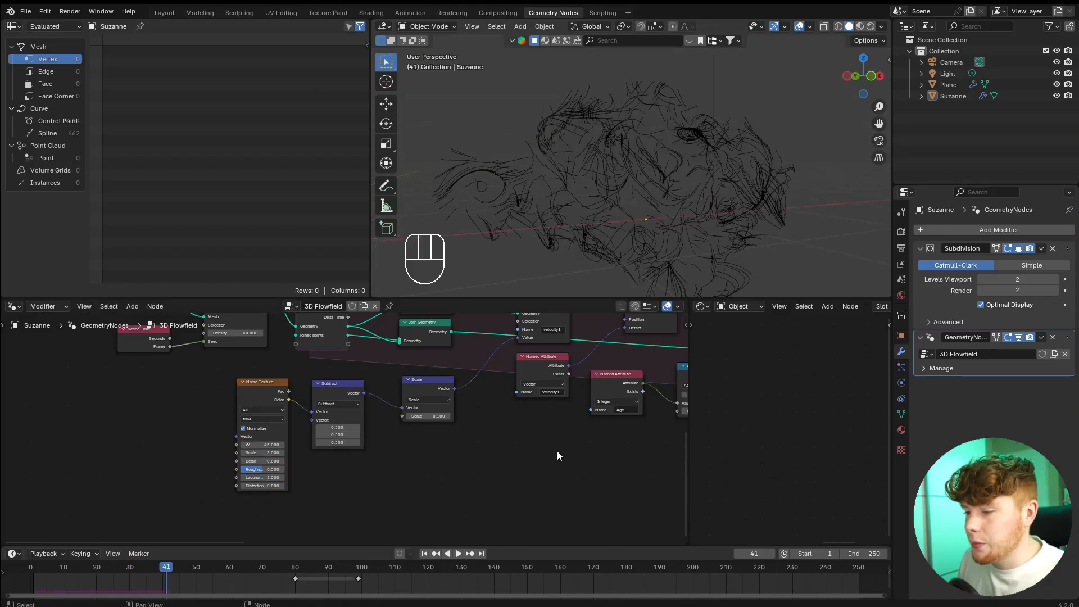
Add a second Group Input node above the Curve to Mesh and Set Material nodes.
scroll(587, 448, down, 3)
scroll(588, 445, down, 3)
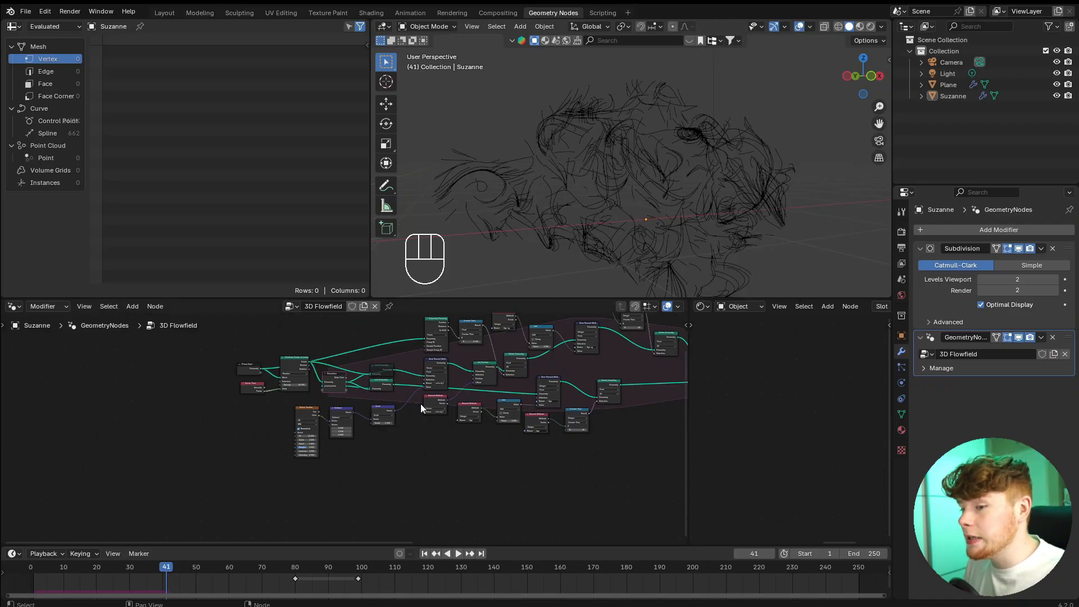
scroll(420, 403, down, 3)
scroll(496, 353, up, 4)
middle_drag(635, 388, 418, 396)
scroll(415, 400, up, 4)
scroll(415, 400, up, 2)
key(shift+a)
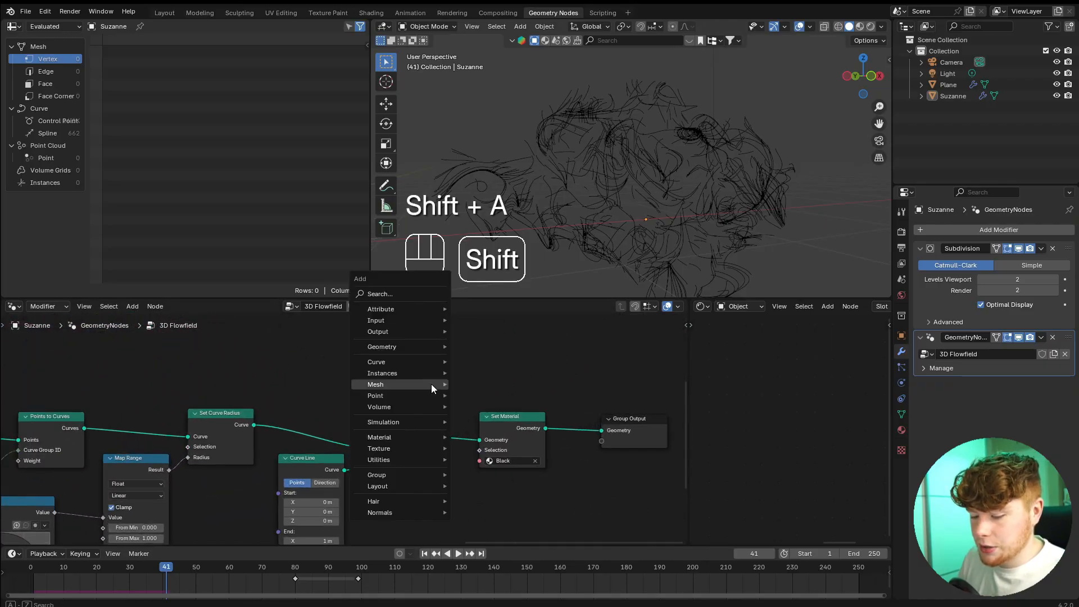
text(group)
key(Return)
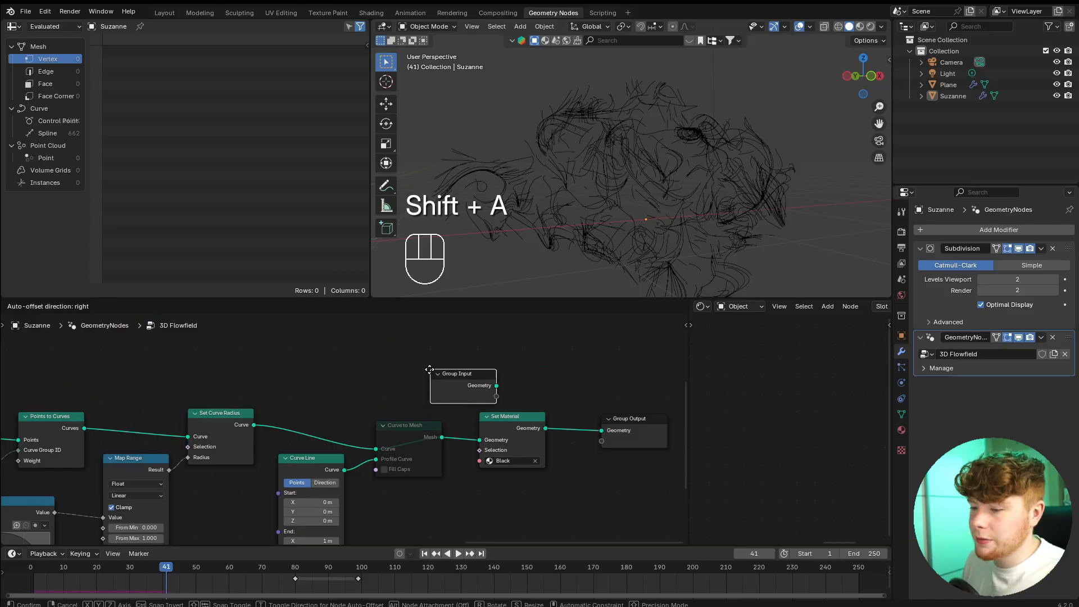
click(422, 369)
Insert a Join Geometry node before Group Output, connect the new Group Input's geometry to it, and inspect the trails on the head.
middle_drag(626, 390, 451, 410)
key(shift+a)
text(JOIN)
key(Return)
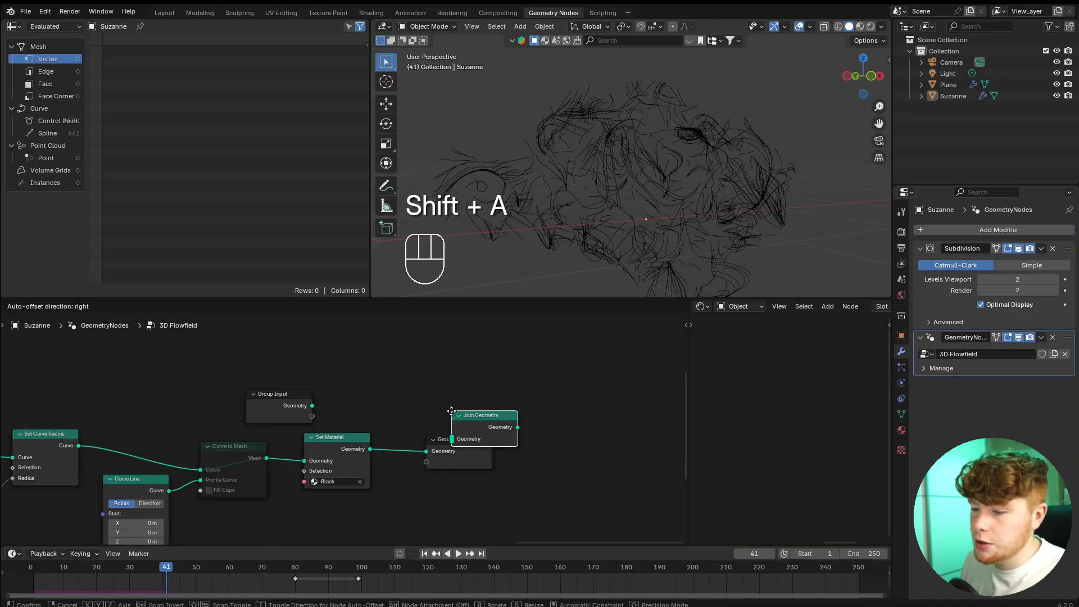
click(435, 444)
drag(312, 406, 407, 447)
drag(325, 447, 318, 460)
drag(283, 406, 336, 408)
scroll(579, 173, down, 2)
middle_drag(579, 174, 590, 197)
scroll(659, 112, up, 4)
middle_drag(659, 112, 605, 122)
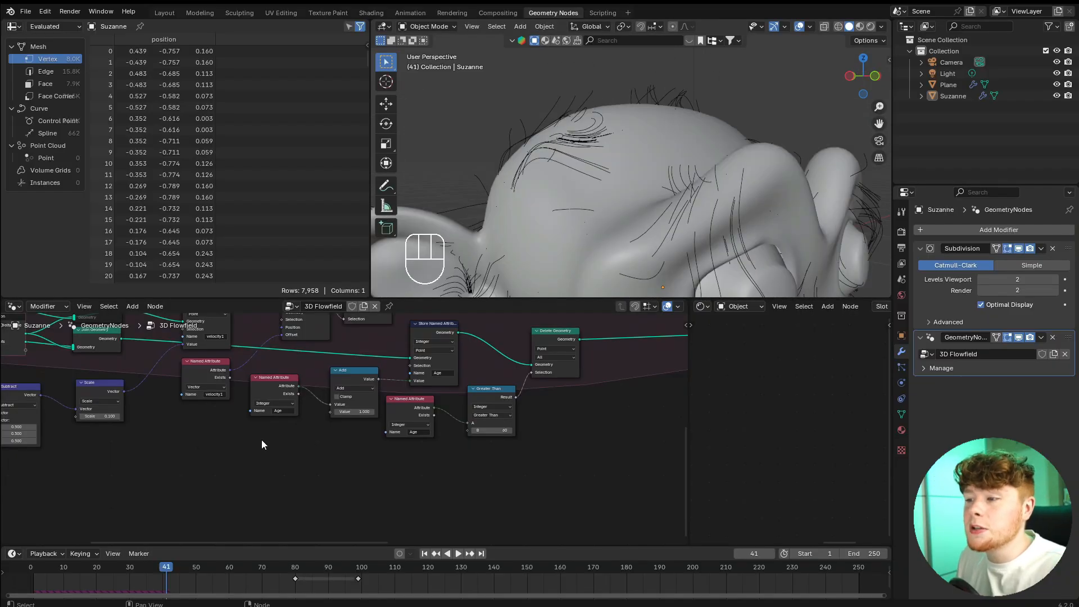
Move the Noise Texture node slightly away from the Subtract node.
scroll(261, 439, up, 4)
scroll(458, 440, up, 2)
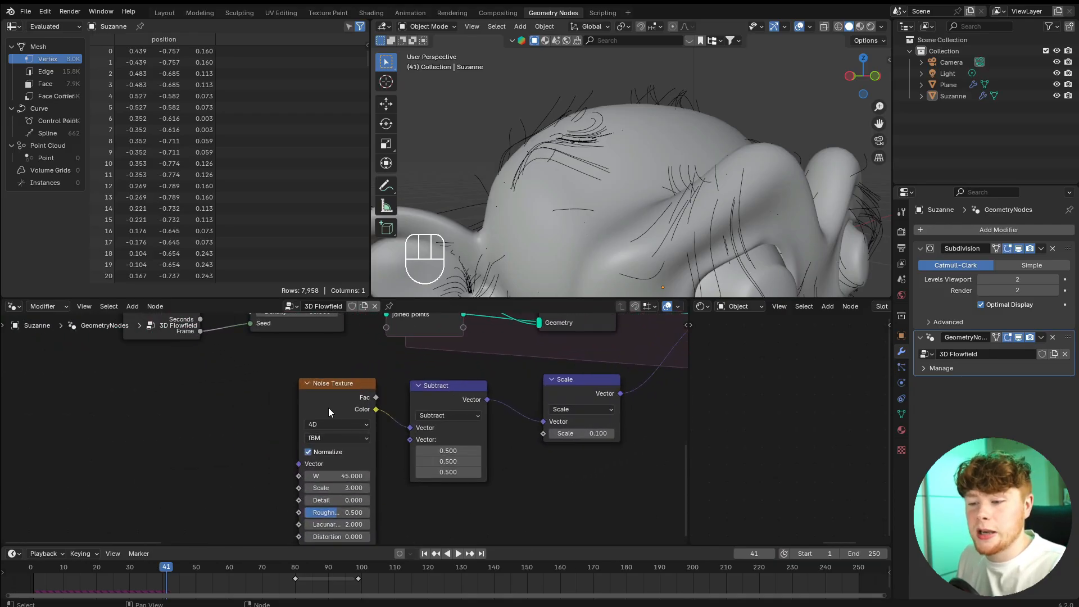
drag(328, 407, 310, 392)
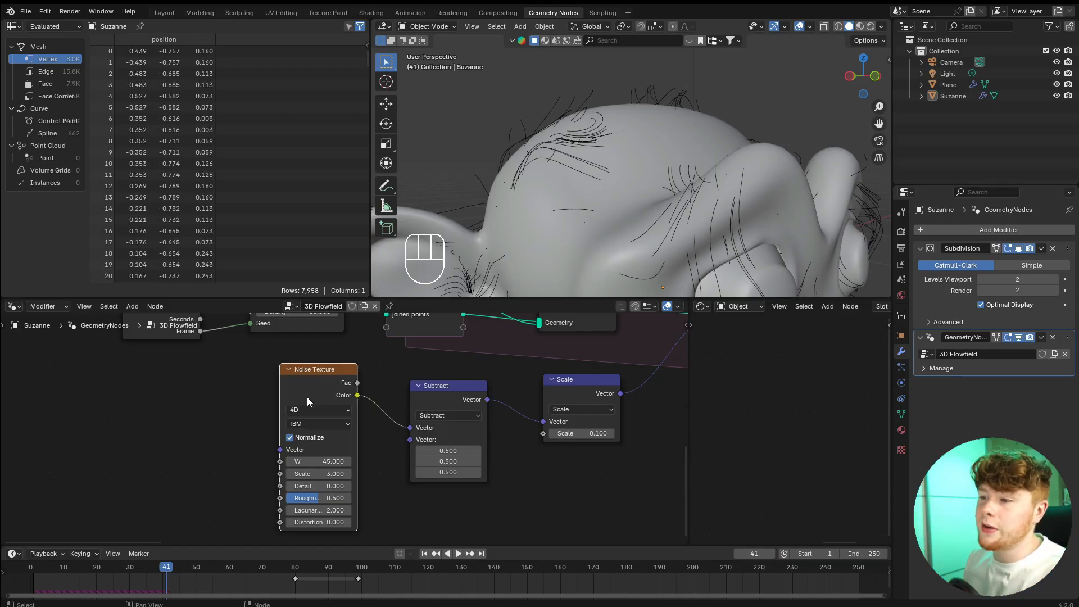
Move the downstream nodes farther along the tree to open a gap after the Set Position node in the simulation zone.
scroll(442, 422, down, 3)
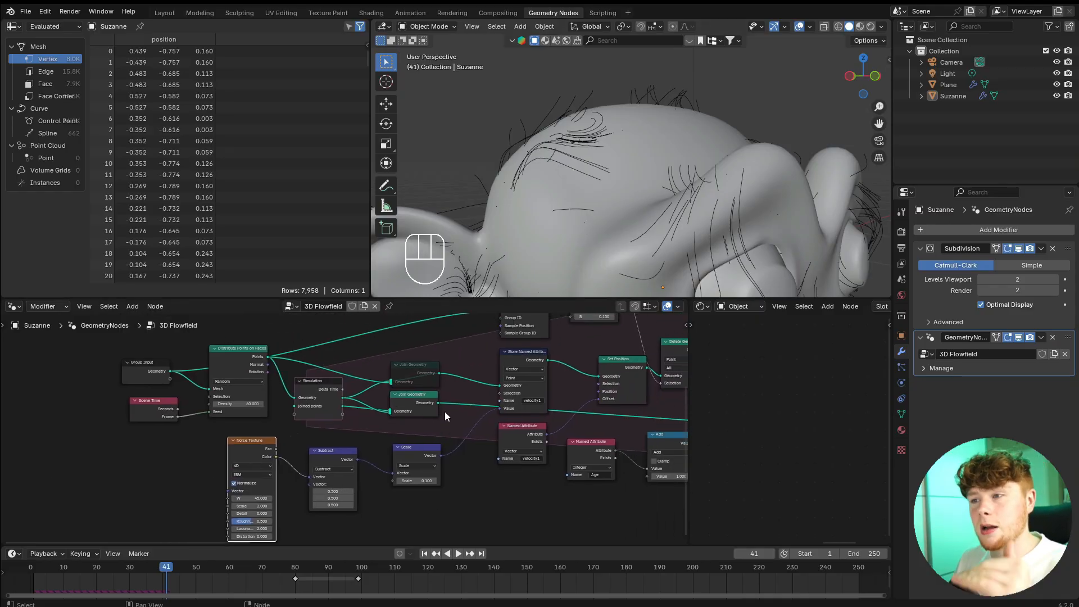
scroll(443, 414, down, 5)
scroll(524, 376, down, 4)
middle_drag(557, 389, 348, 398)
drag(269, 326, 686, 520)
key(g)
click(407, 404)
key(g)
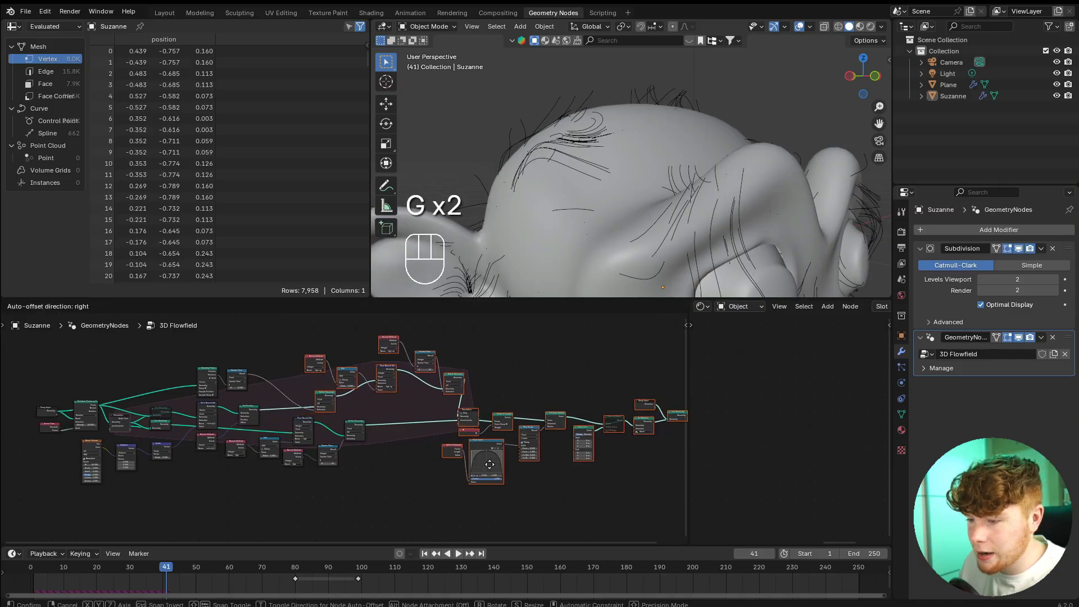
click(530, 462)
scroll(169, 388, up, 5)
drag(248, 359, 360, 382)
key(g)
click(401, 382)
scroll(400, 393, up, 4)
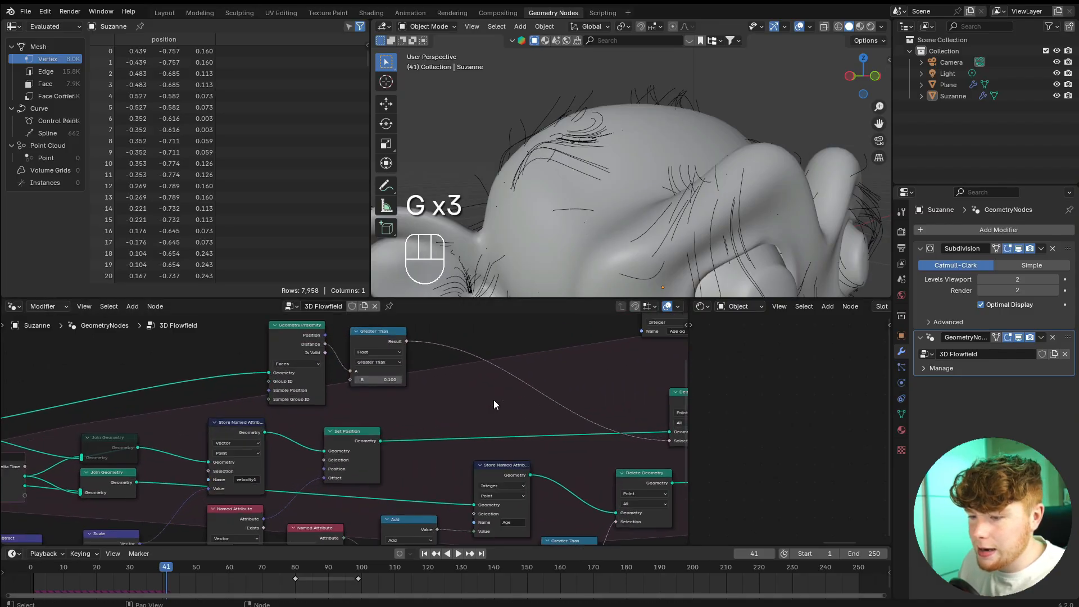
Insert a second Set Position node on the link between the existing Set Position and Delete Geometry nodes in the simulation zone.
middle_drag(506, 399, 450, 403)
key(shift+a)
text(set p)
key(Return)
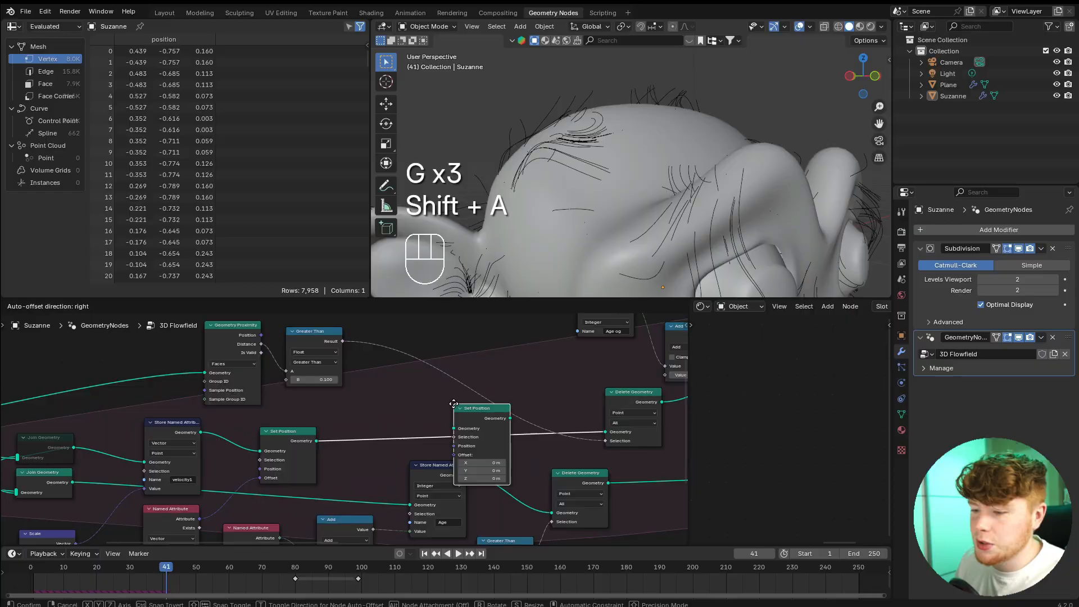
click(373, 393)
middle_drag(323, 470, 403, 416)
middle_drag(443, 376, 366, 465)
drag(389, 438, 399, 435)
Move the Geometry Proximity and Greater Than nodes above the second Set Position node.
drag(222, 339, 325, 387)
key(g)
click(501, 346)
middle_drag(474, 402, 524, 422)
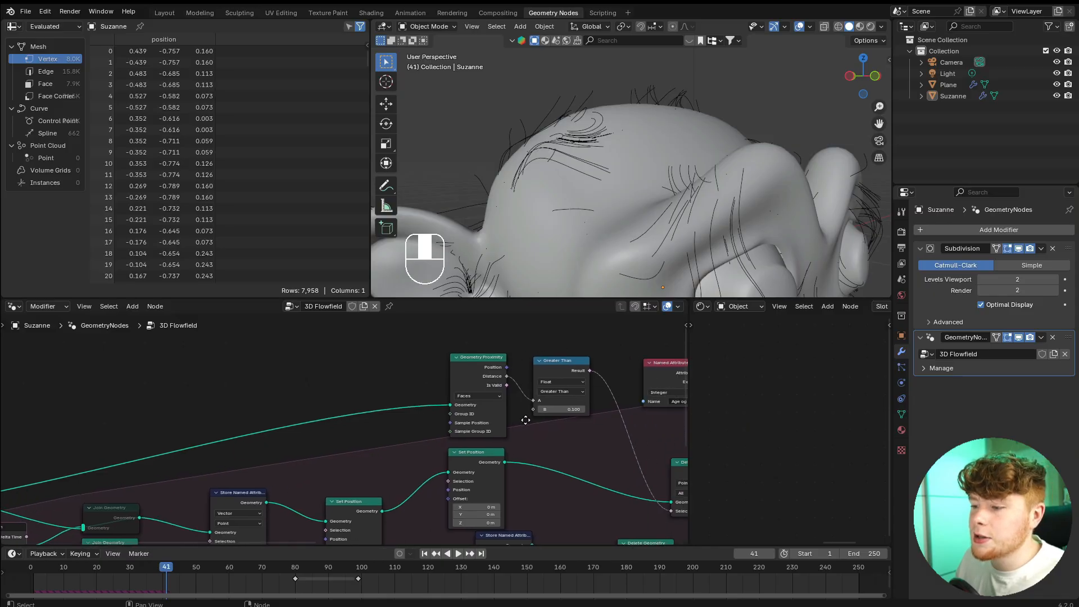
scroll(522, 404, up, 3)
drag(512, 352, 503, 355)
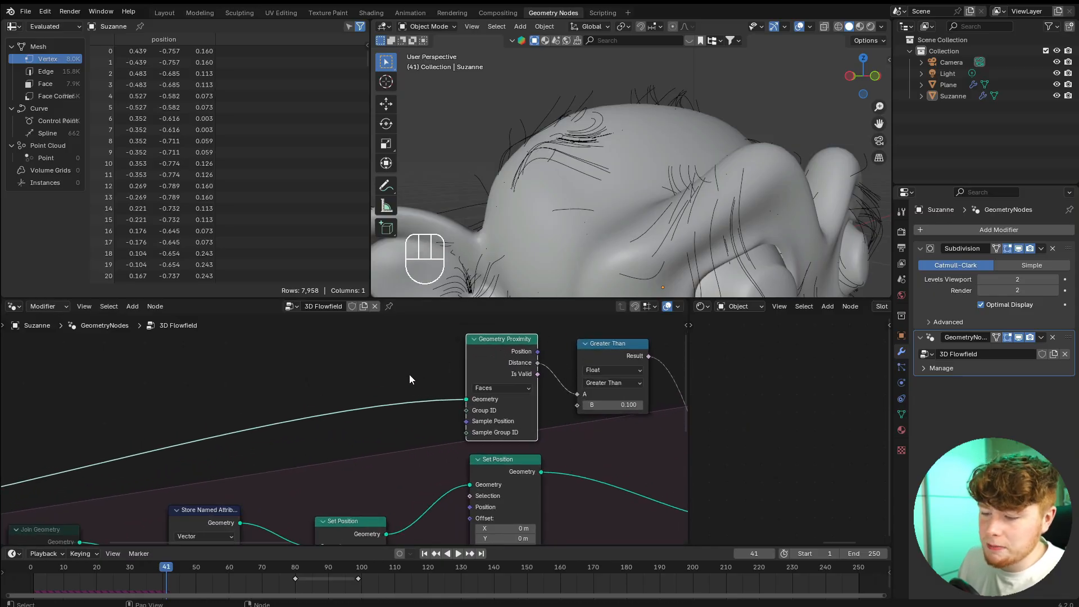
middle_drag(410, 375, 441, 380)
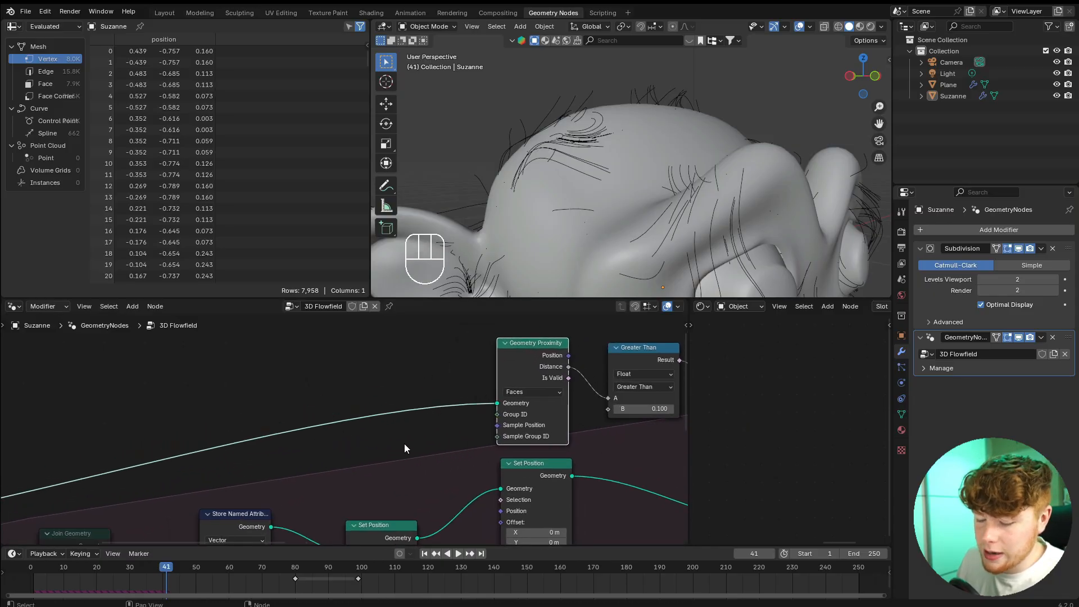
Duplicate the Geometry Proximity node with its incoming link and connect the copy's Position output to the second Set Position's Position input.
middle_drag(550, 388, 607, 375)
key(shift+ctrl+d)
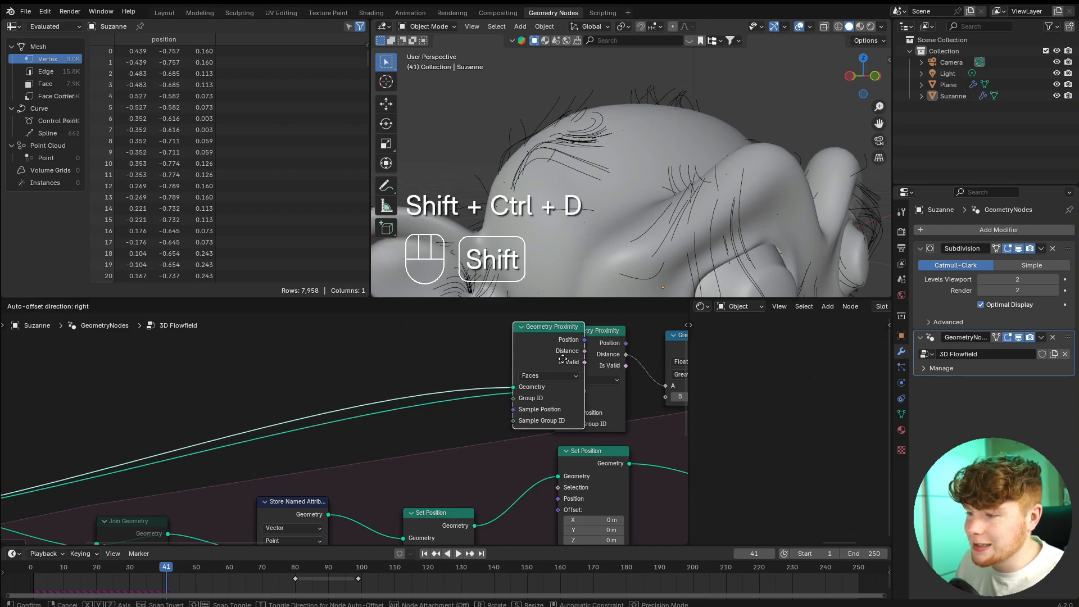
click(299, 378)
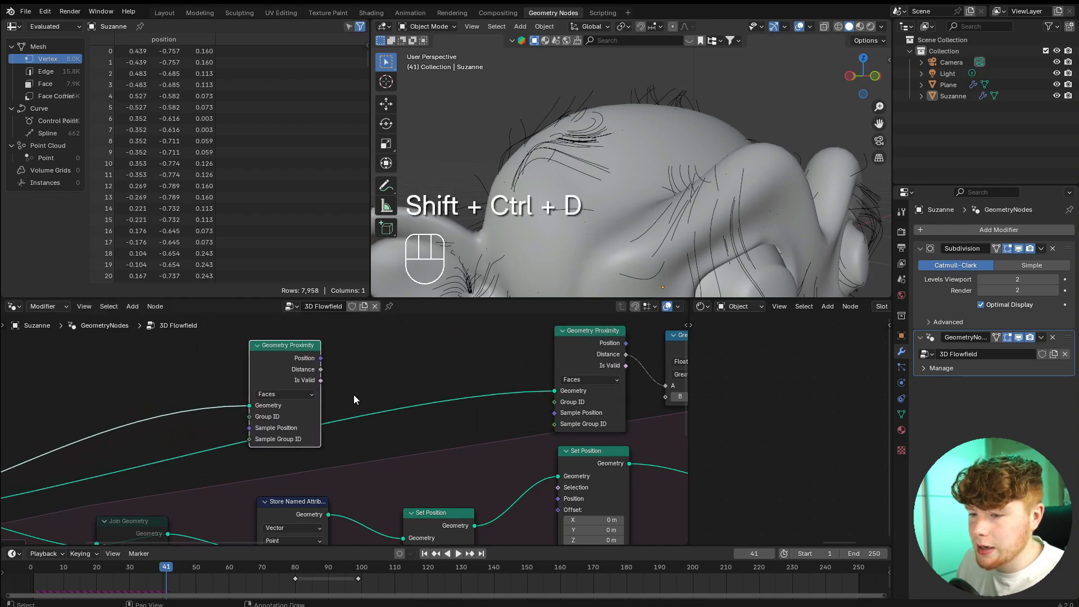
middle_drag(354, 399, 343, 386)
drag(309, 345, 548, 486)
Replay the simulation from frame 1 and inspect from several angles how the trails follow the head's surface.
click(32, 570)
key(space)
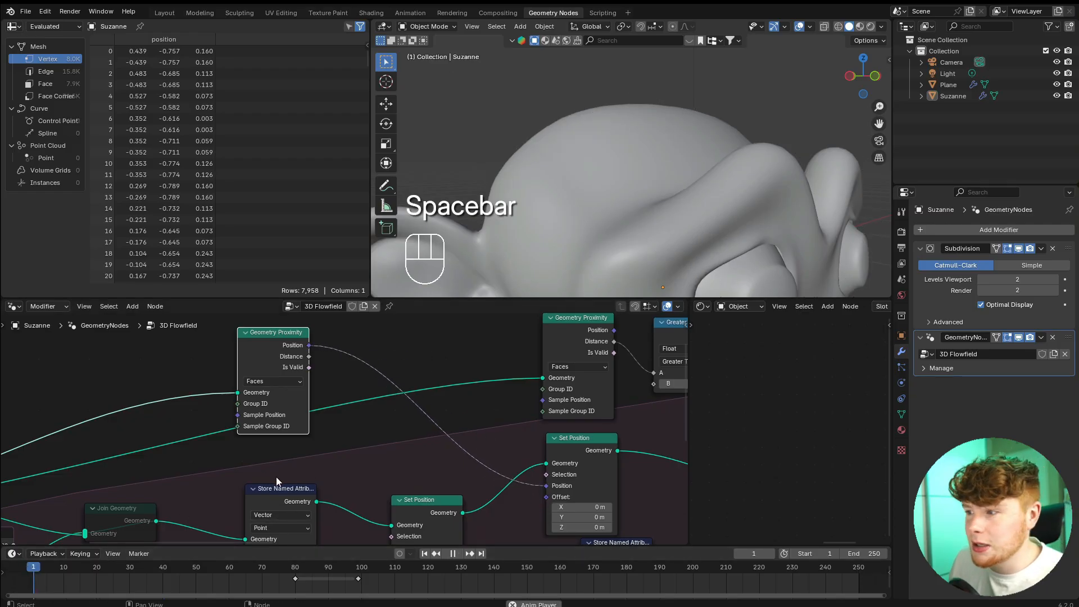
middle_drag(697, 203, 761, 186)
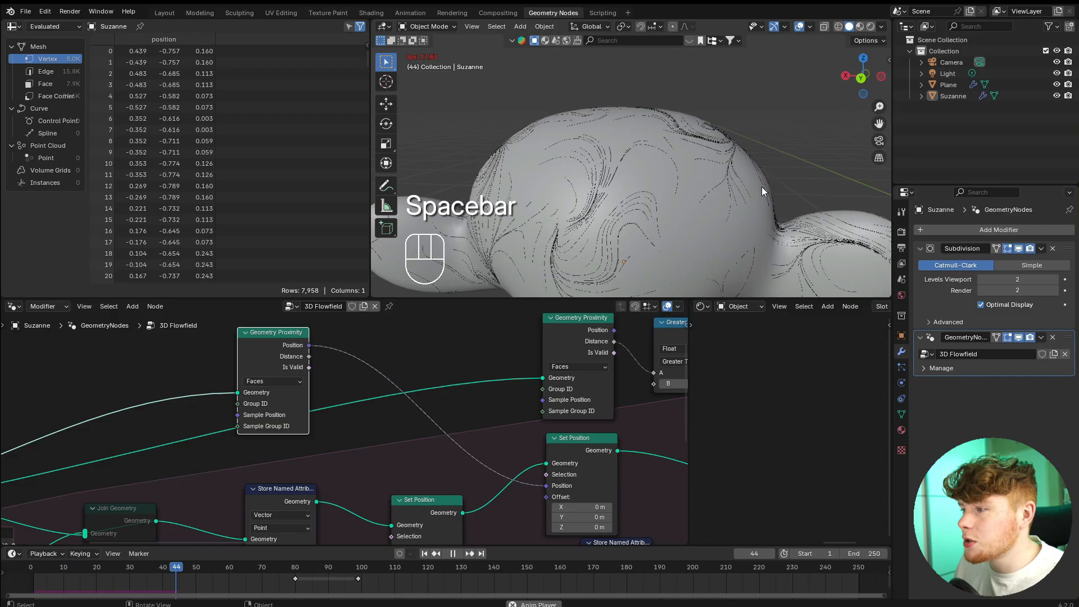
scroll(753, 188, up, 2)
key(space)
shift+middle_drag(591, 220, 692, 183)
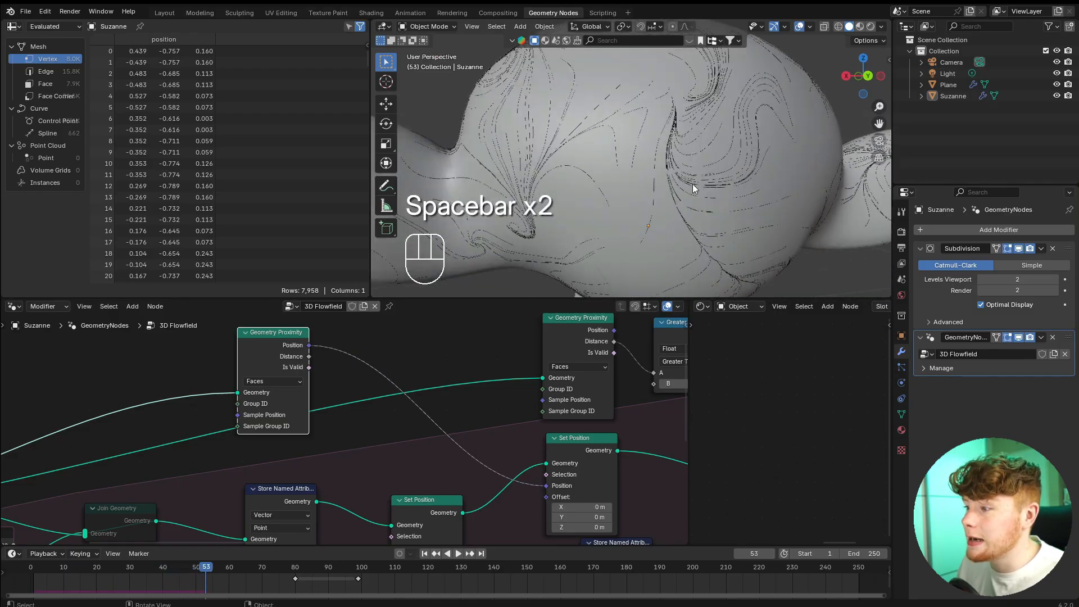
scroll(506, 207, down, 2)
scroll(562, 187, down, 3)
middle_drag(585, 181, 663, 194)
scroll(663, 195, up, 6)
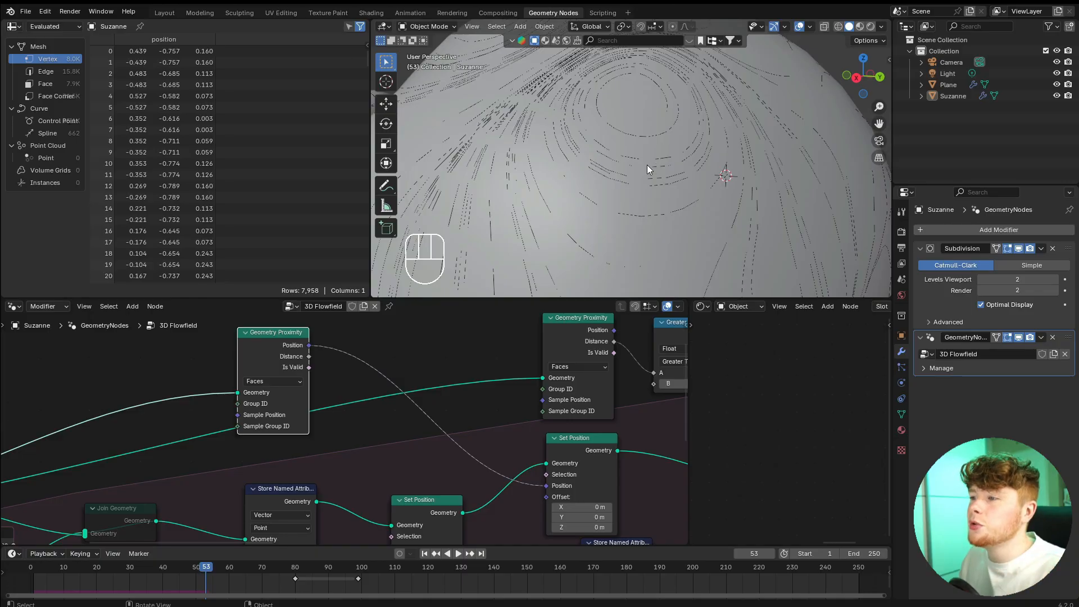
scroll(645, 167, down, 3)
middle_drag(599, 178, 636, 189)
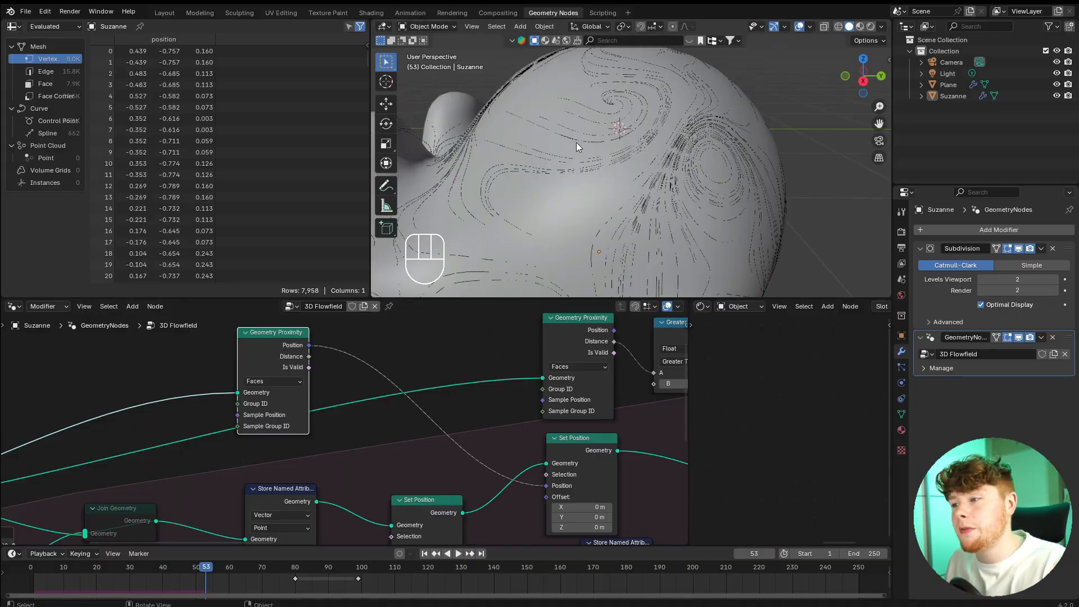
middle_drag(575, 143, 699, 104)
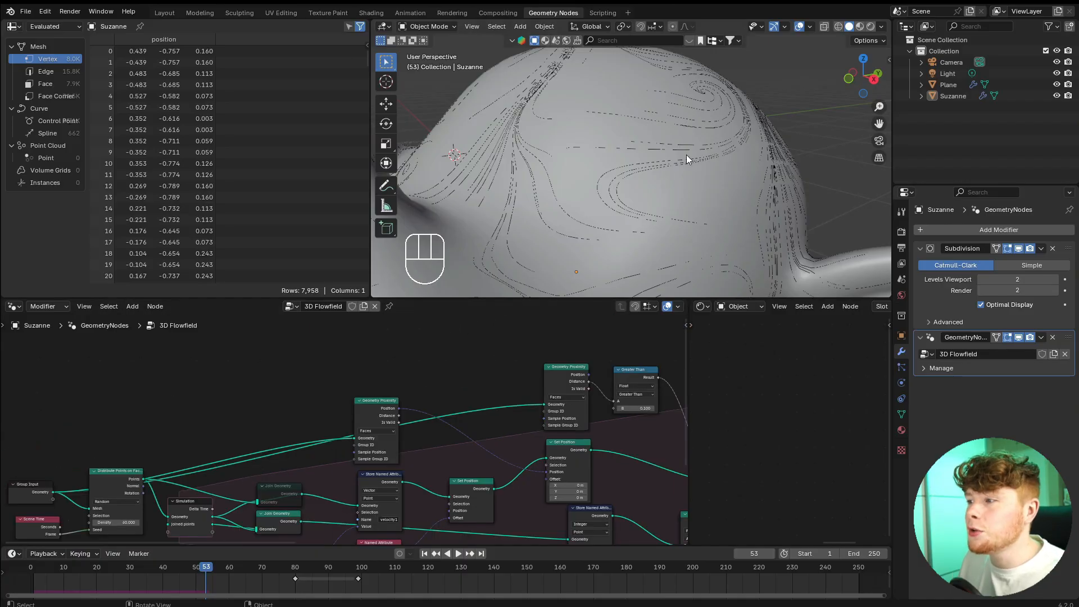
shift+middle_drag(711, 130, 693, 149)
scroll(692, 119, up, 3)
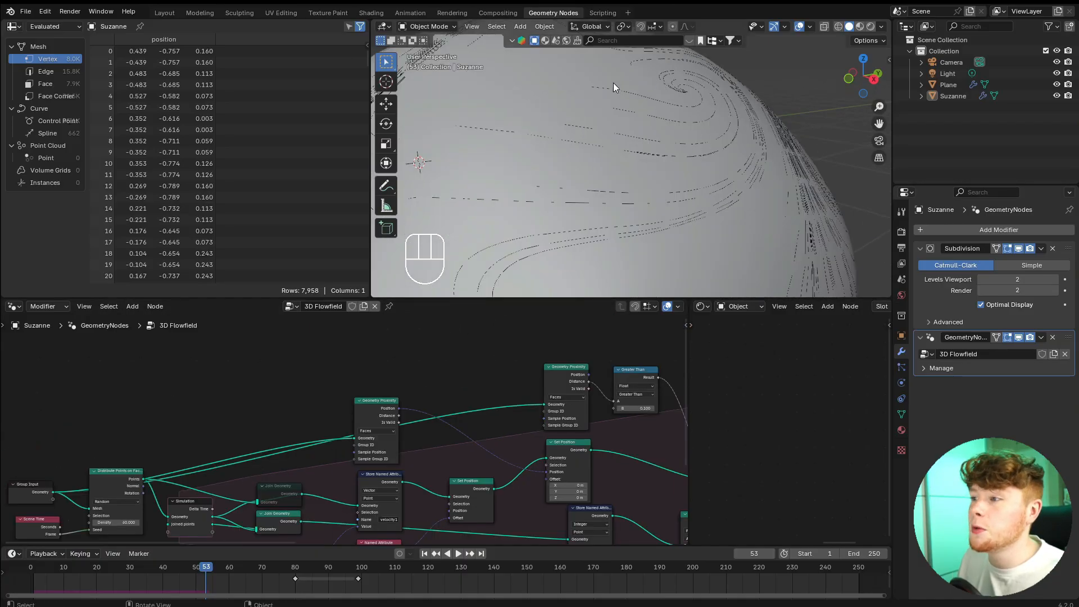
Add a Sample Index node above the duplicated Geometry Proximity node and connect the Group Input's geometry to its Geometry input.
scroll(359, 372, up, 3)
key(shift+a)
text(SAMP)
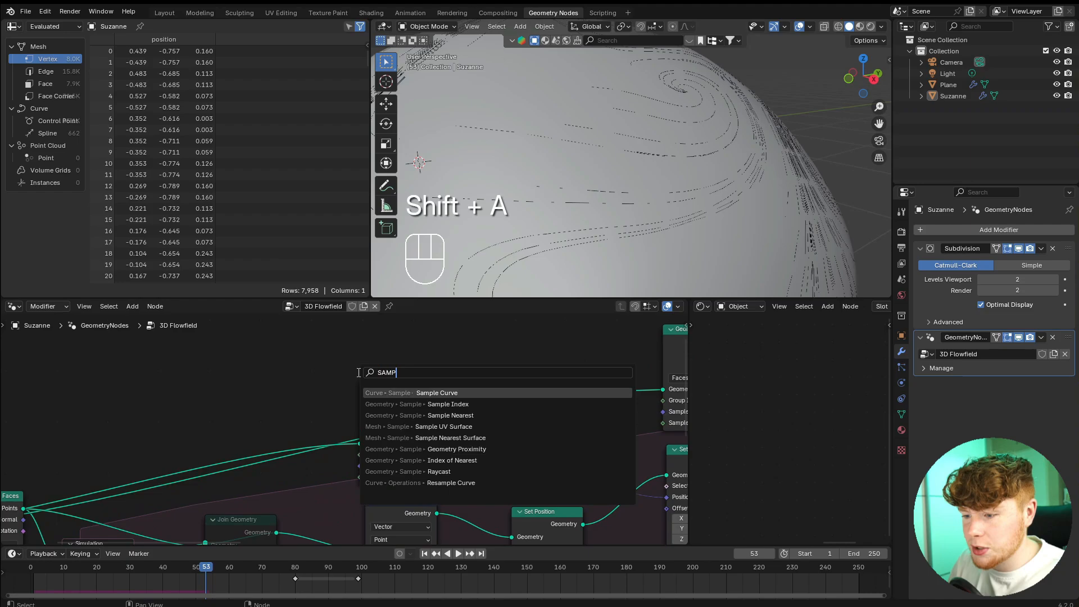
text(LE I)
key(Return)
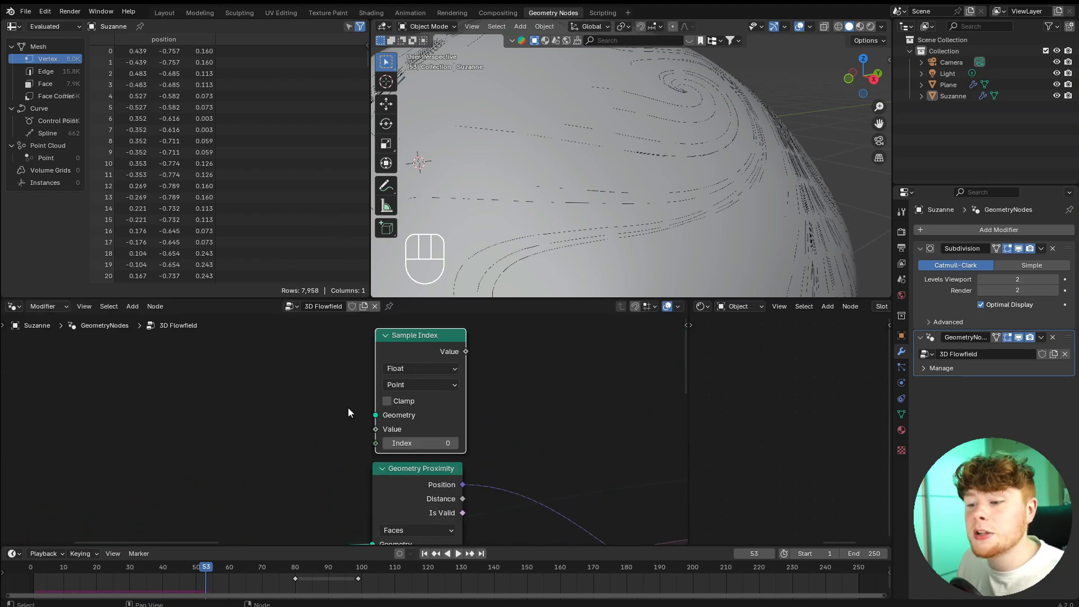
scroll(349, 408, down, 4)
middle_drag(335, 432, 348, 386)
scroll(245, 433, up, 2)
middle_drag(246, 433, 448, 405)
drag(181, 487, 622, 362)
scroll(360, 458, up, 5)
middle_drag(607, 389, 318, 453)
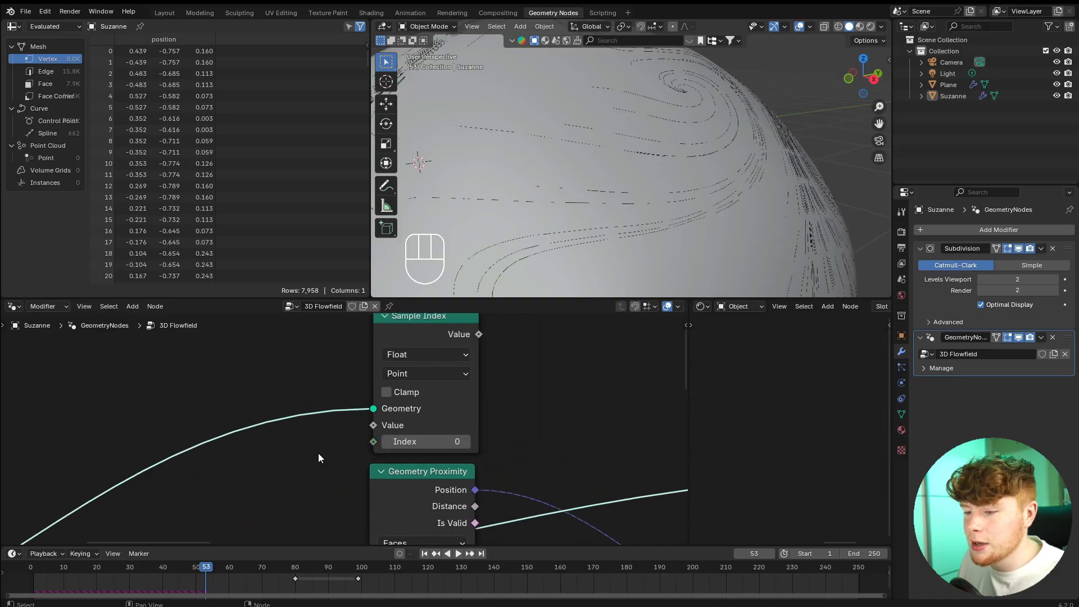
scroll(343, 433, up, 1)
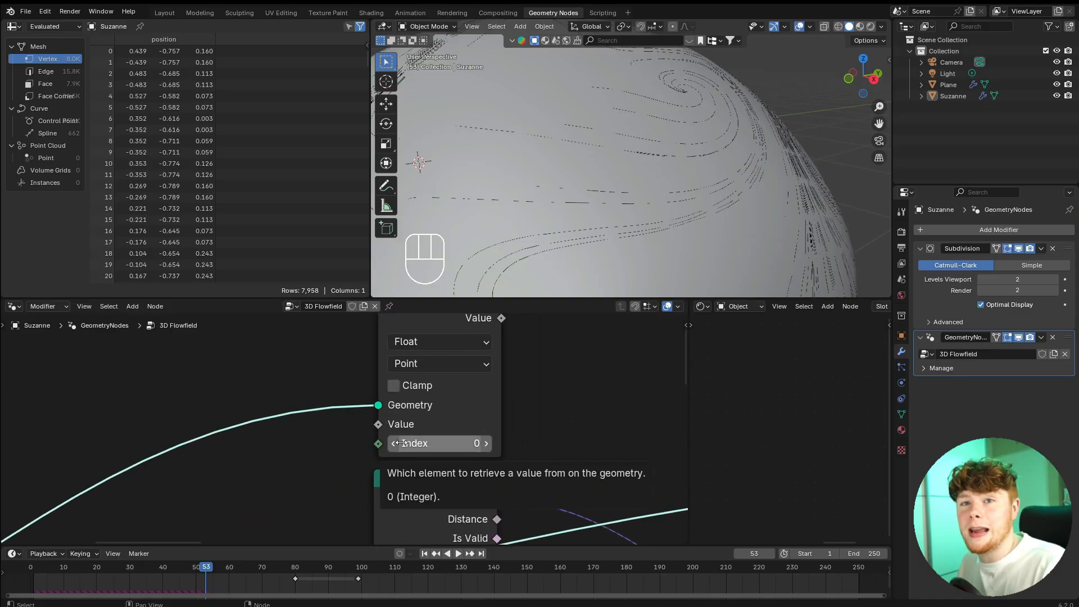
middle_drag(316, 453, 355, 424)
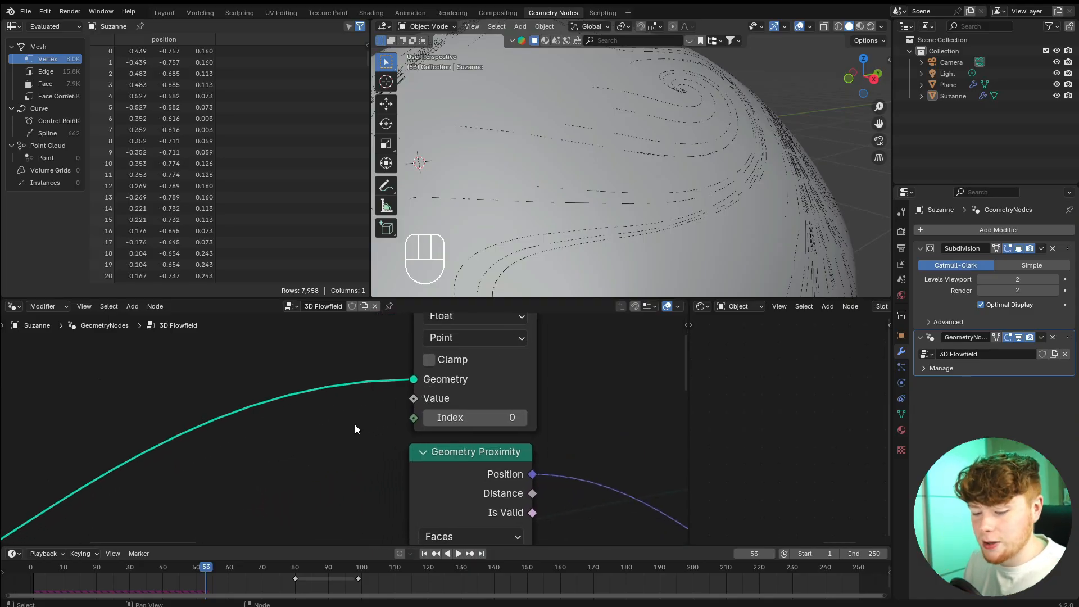
Add a Sample Nearest node and connect its Index output to the Sample Index node's Index input.
key(shift+a)
mouse_move(355, 424)
text(sam near)
key(Return)
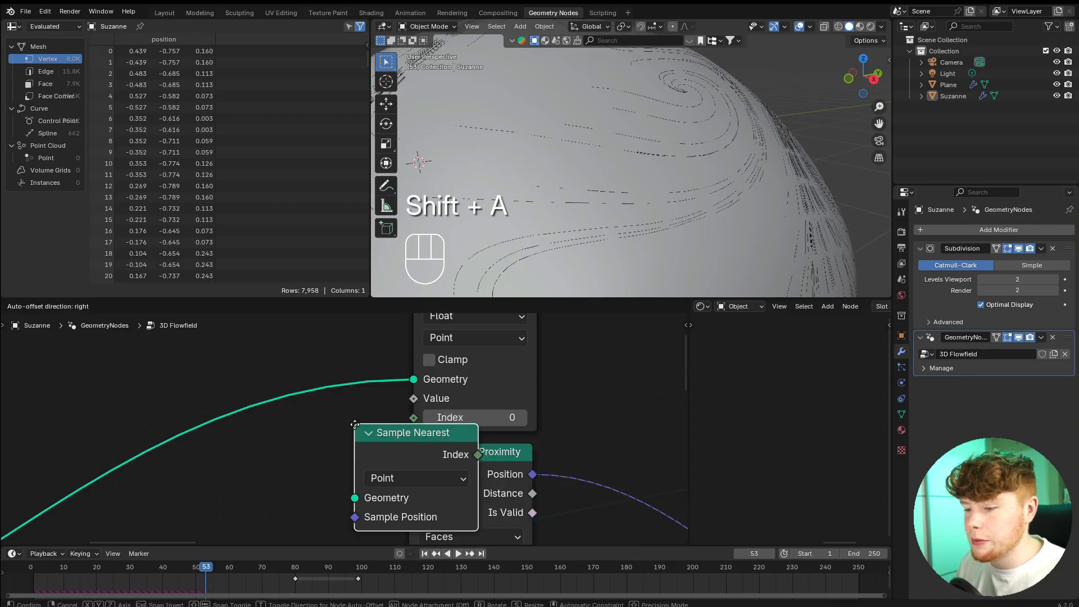
click(252, 434)
drag(376, 464, 412, 418)
Add a reroute on the Sample Index geometry link and connect it to the Sample Nearest node's Geometry input.
scroll(351, 416, down, 2)
middle_drag(351, 415, 460, 380)
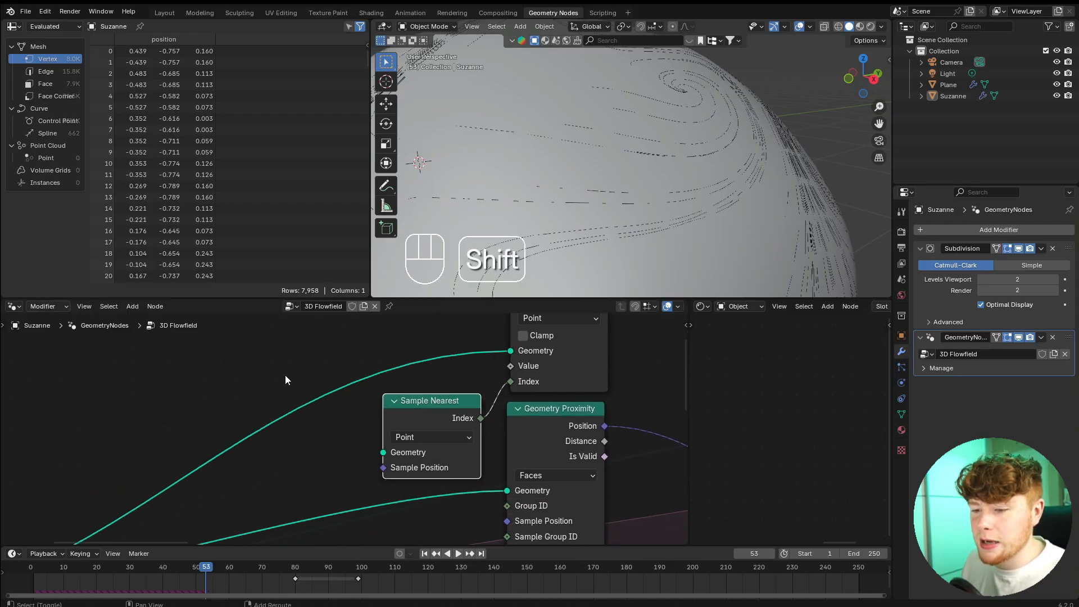
drag(287, 414, 382, 452)
click(312, 474)
scroll(468, 360, down, 4)
key(space)
key(space)
scroll(500, 432, up, 2)
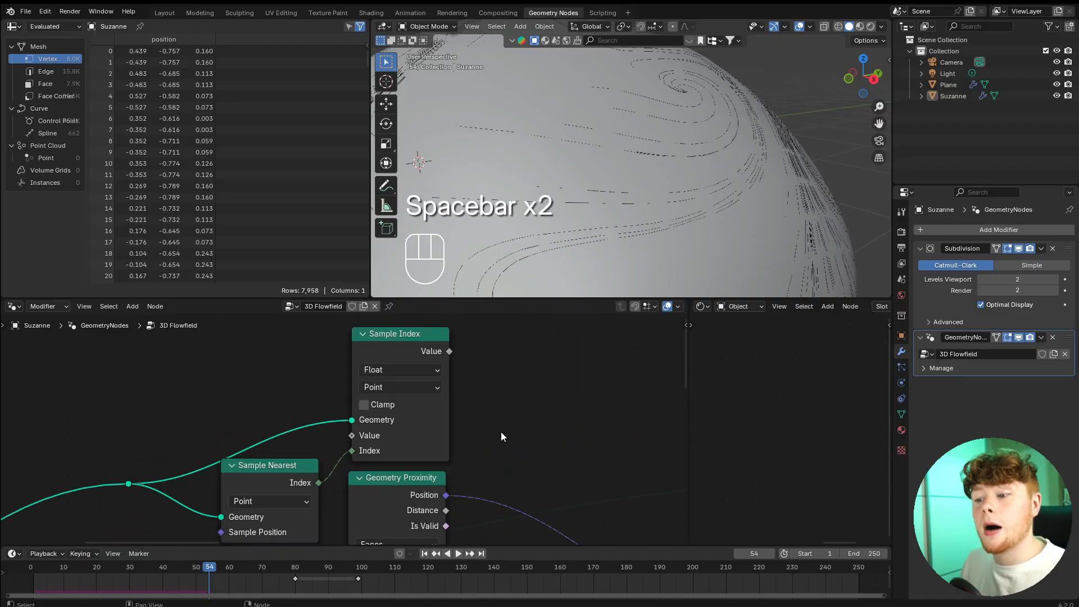
Set the domain of both the Sample Index and Sample Nearest nodes to Face.
click(386, 387)
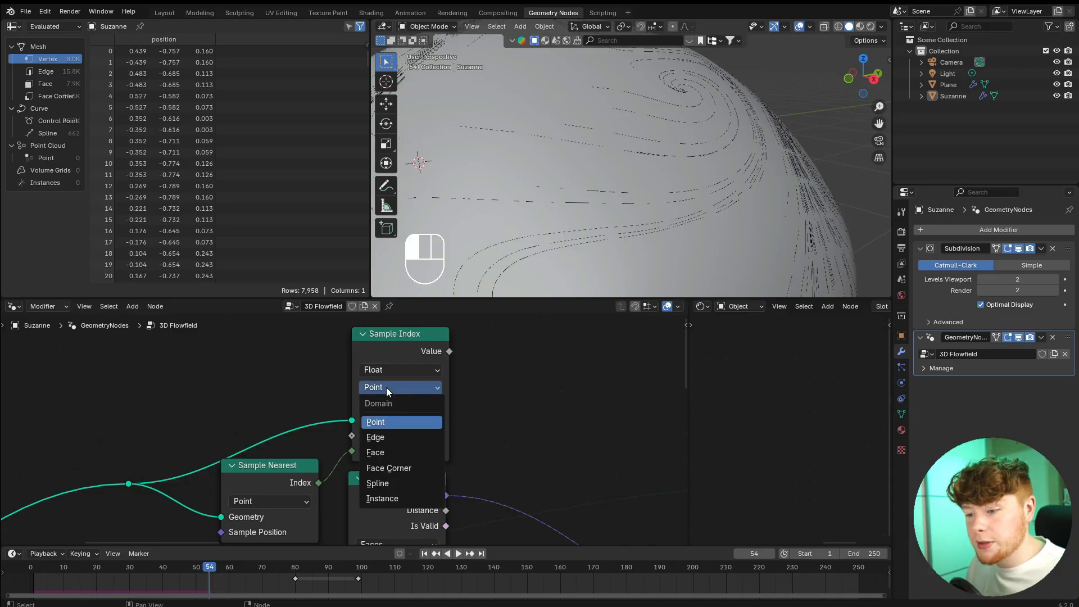
click(383, 454)
click(274, 500)
click(268, 565)
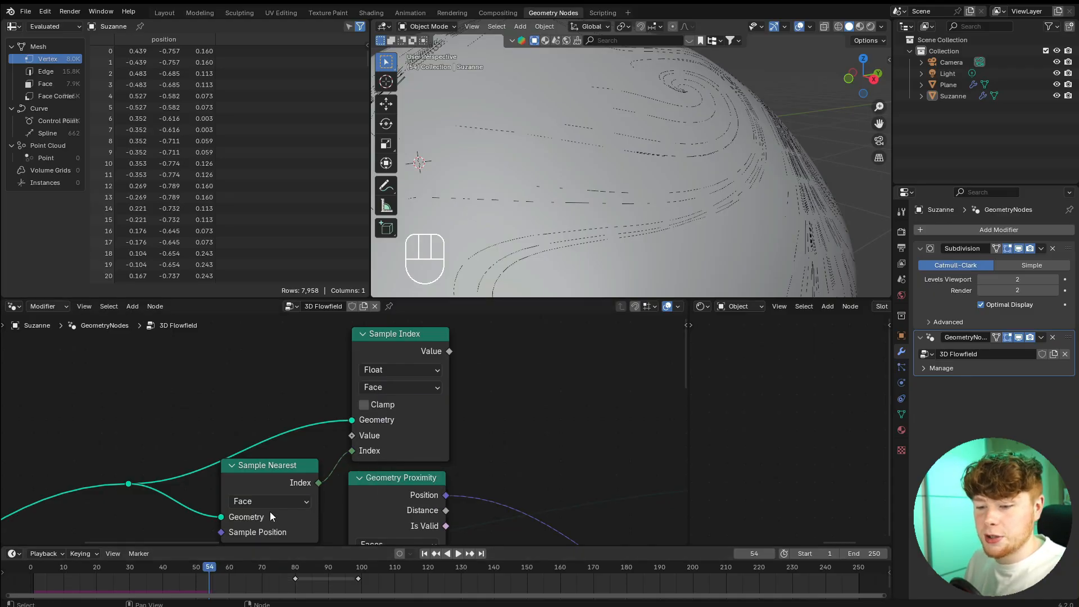
Add a Normal node beside the Sample Index node, above Sample Nearest.
scroll(270, 512, down, 3)
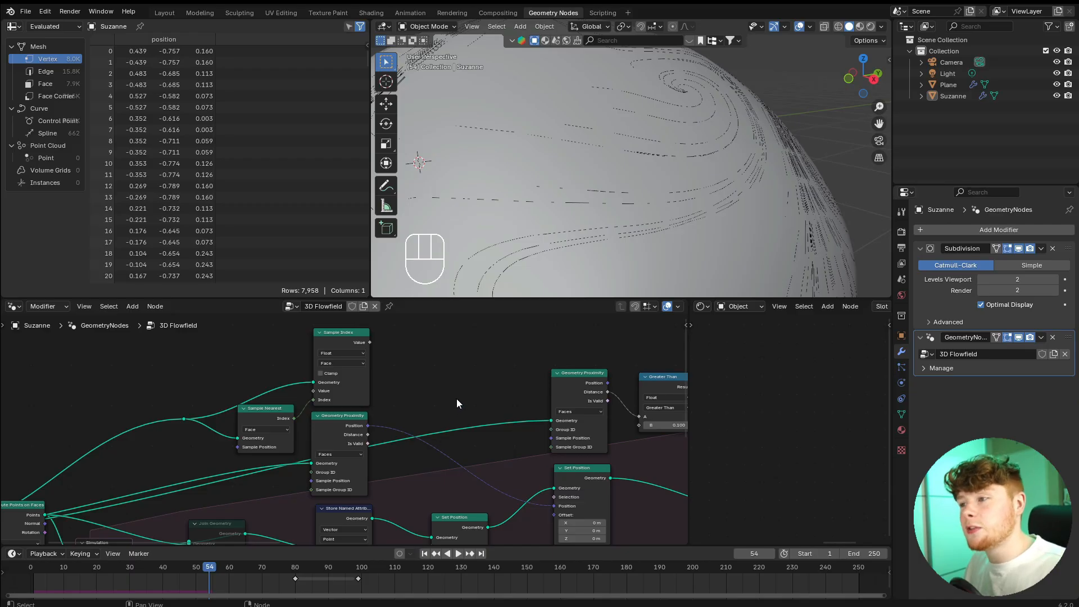
middle_drag(411, 395, 498, 432)
scroll(366, 368, up, 6)
key(shift+a)
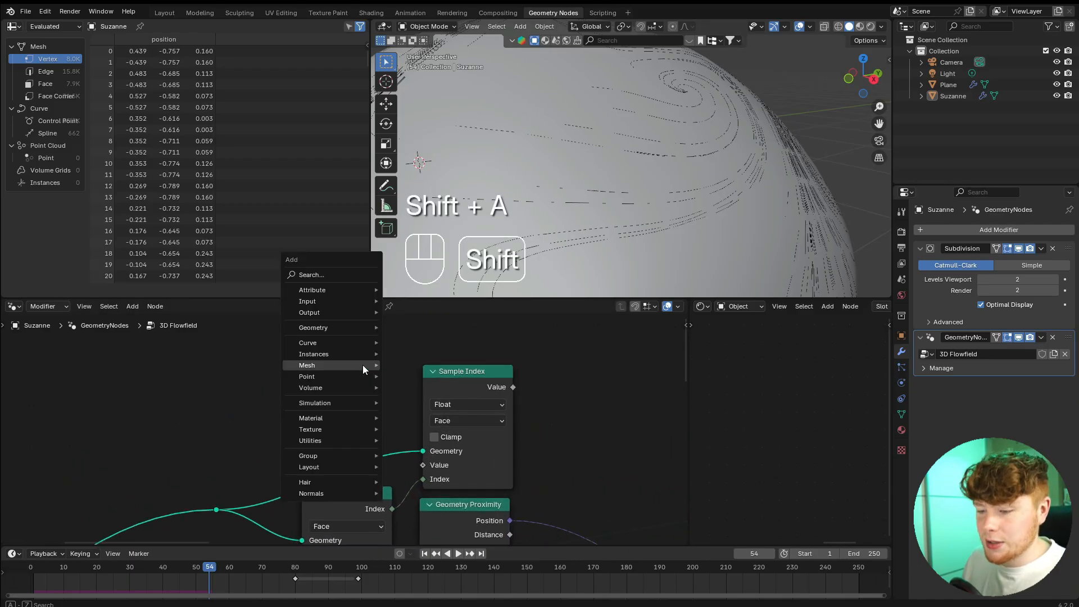
text(norm)
key(Return)
click(279, 410)
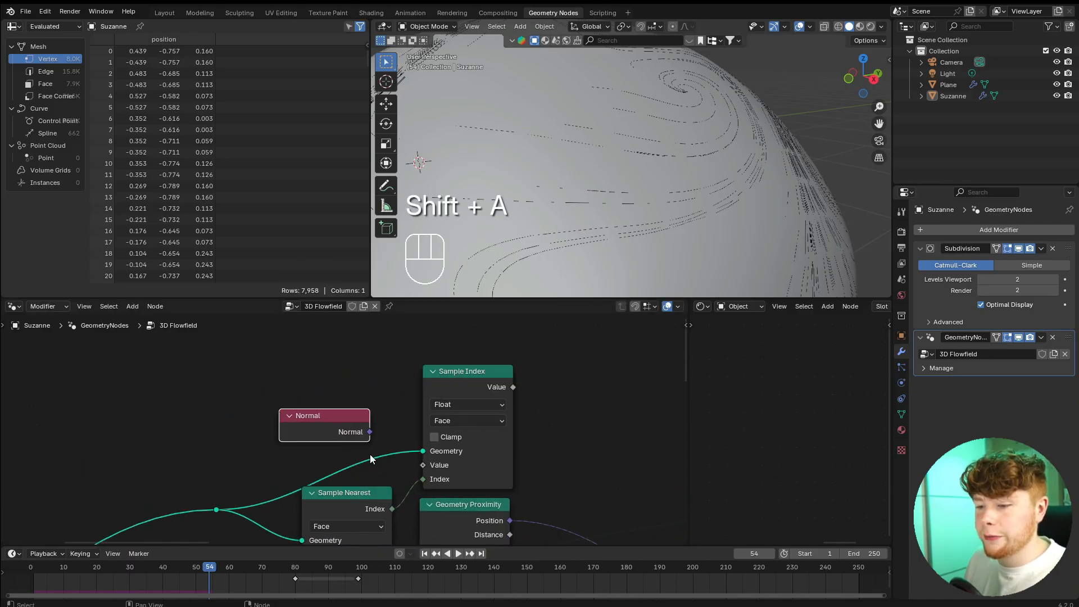
Set the Sample Index data type to Vector and connect the Normal node's output to its Value input.
scroll(332, 417, up, 2)
click(409, 383)
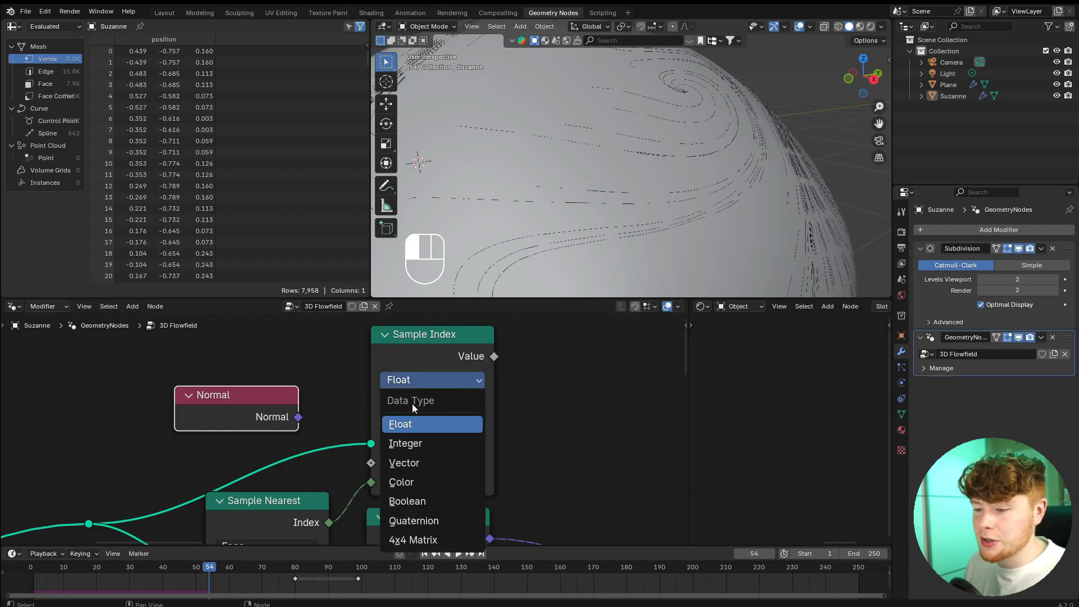
click(406, 462)
drag(299, 417, 368, 464)
Insert a Vector Math Add node between the duplicated Geometry Proximity's Position and Set Position, with Sample Index's Value as its second vector.
scroll(368, 464, down, 2)
middle_drag(533, 488, 412, 443)
mouse_move(271, 341)
mouse_down()
mouse_move(283, 332)
mouse_move(268, 343)
mouse_up()
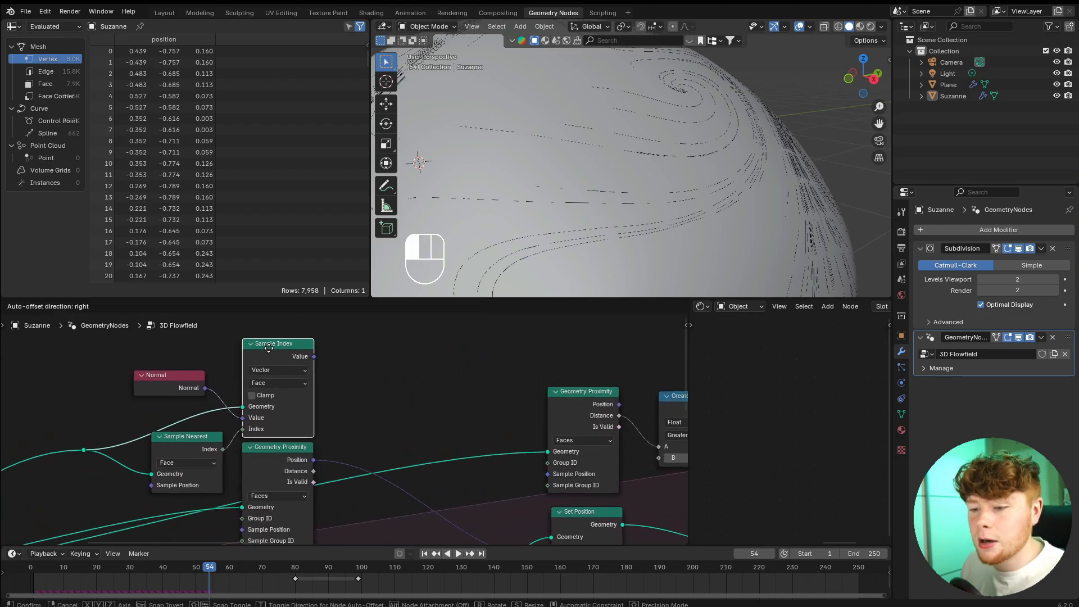
click(295, 462)
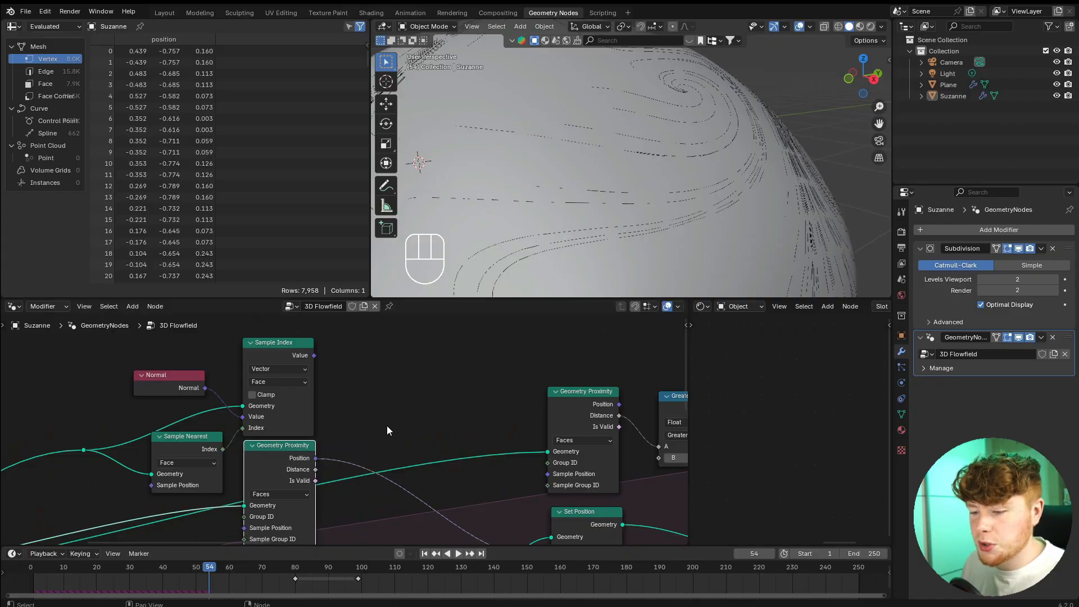
key(shift+a)
text(ve)
key(Return)
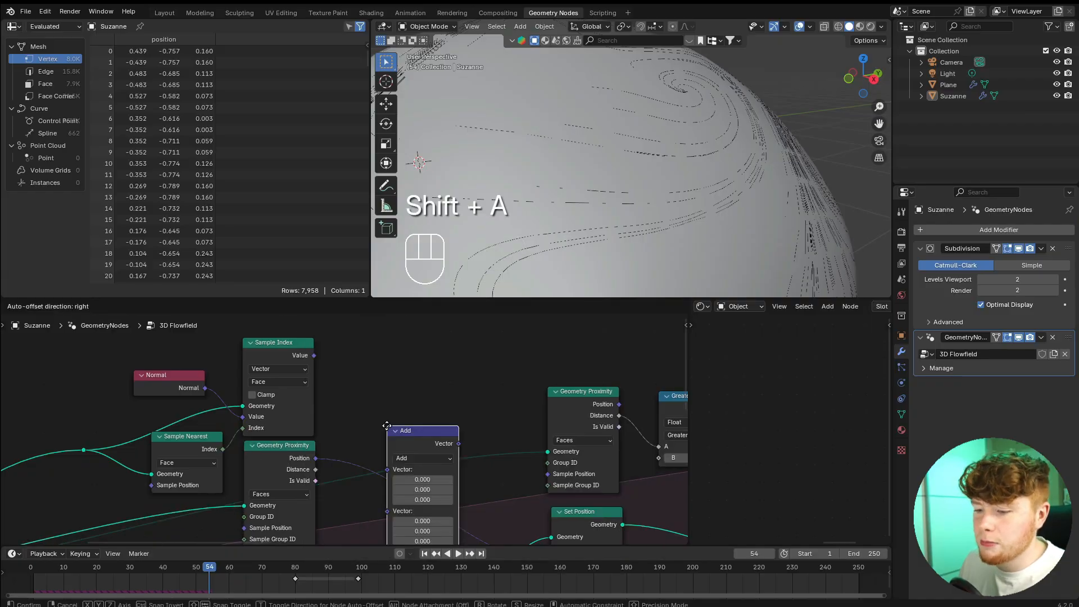
click(387, 415)
drag(314, 355, 388, 471)
Replay the simulation with the added normal offset and check the trails around the whole head.
key(space)
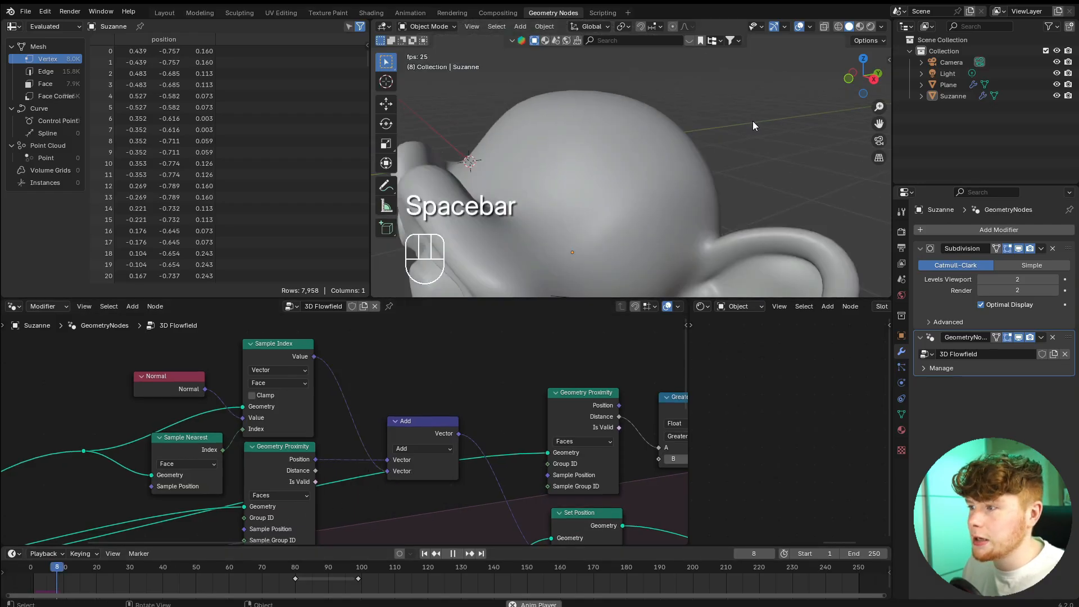
key(space)
scroll(674, 180, down, 3)
middle_drag(604, 220, 631, 246)
scroll(259, 399, up, 2)
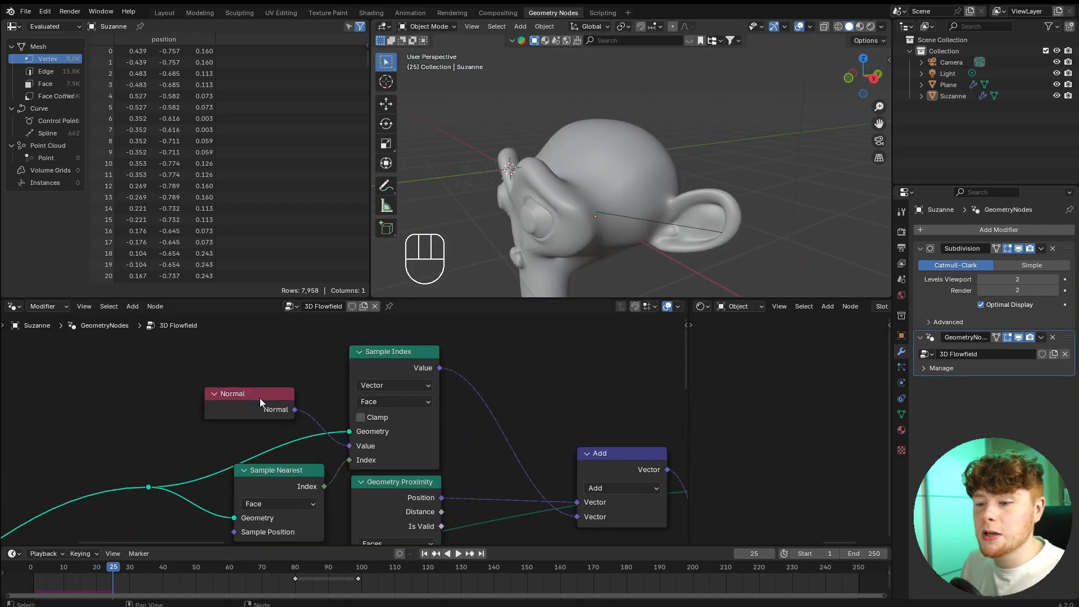
Insert a Vector Math node set to Scale between Sample Index's Value and the Add node's second vector.
drag(259, 398, 245, 403)
key(shift+a)
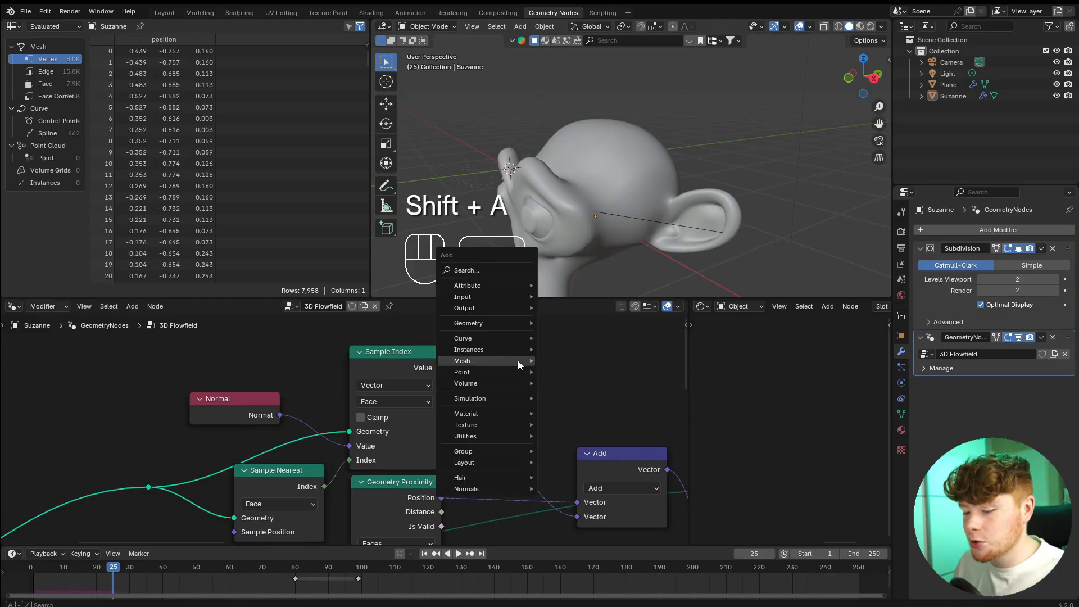
text(vec)
key(Return)
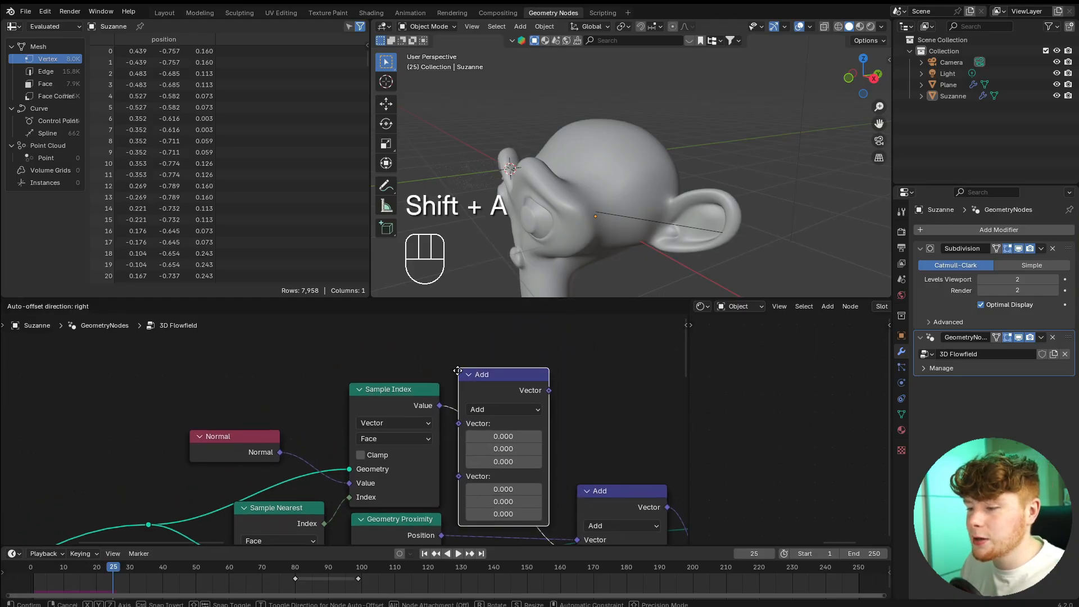
click(458, 365)
click(511, 414)
click(499, 397)
Set the new Scale node's factor to 0.05 and replay the simulation to check the trail offset.
click(517, 442)
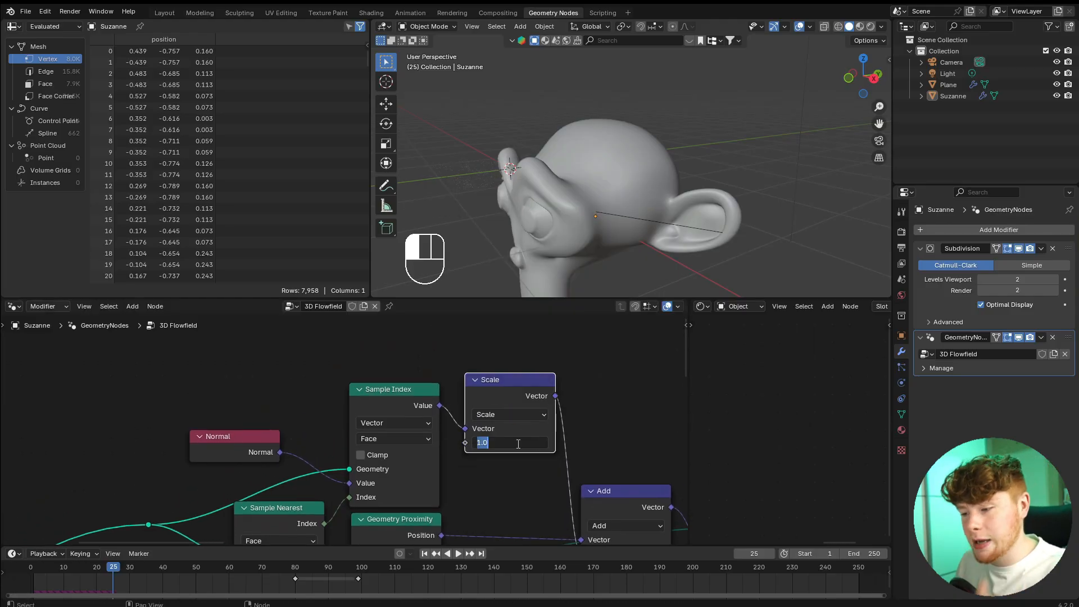
text(.)
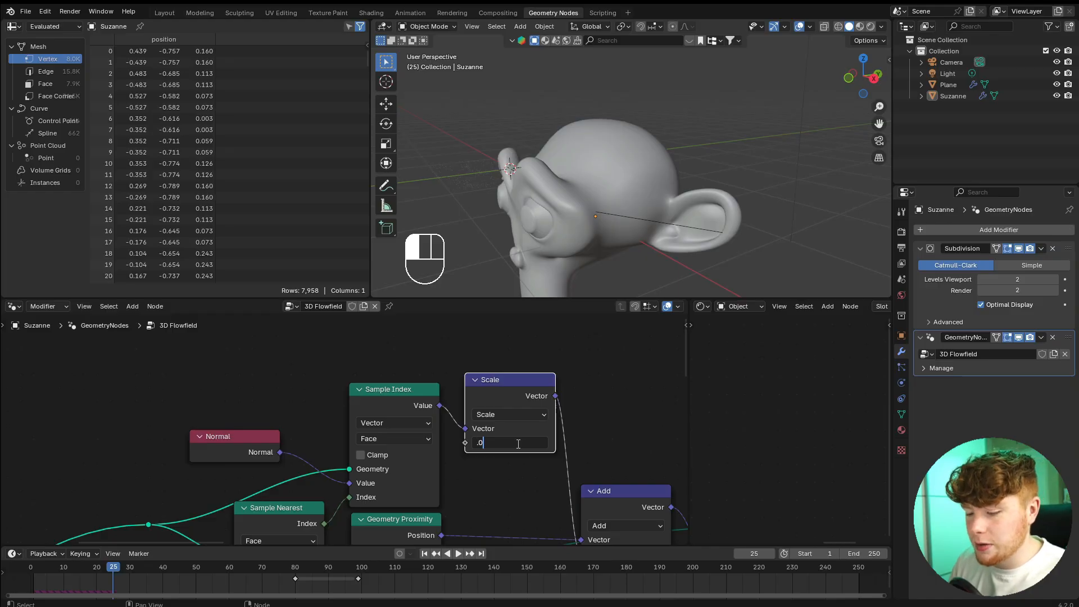
text(05)
key(Return)
key(space)
scroll(627, 225, up, 5)
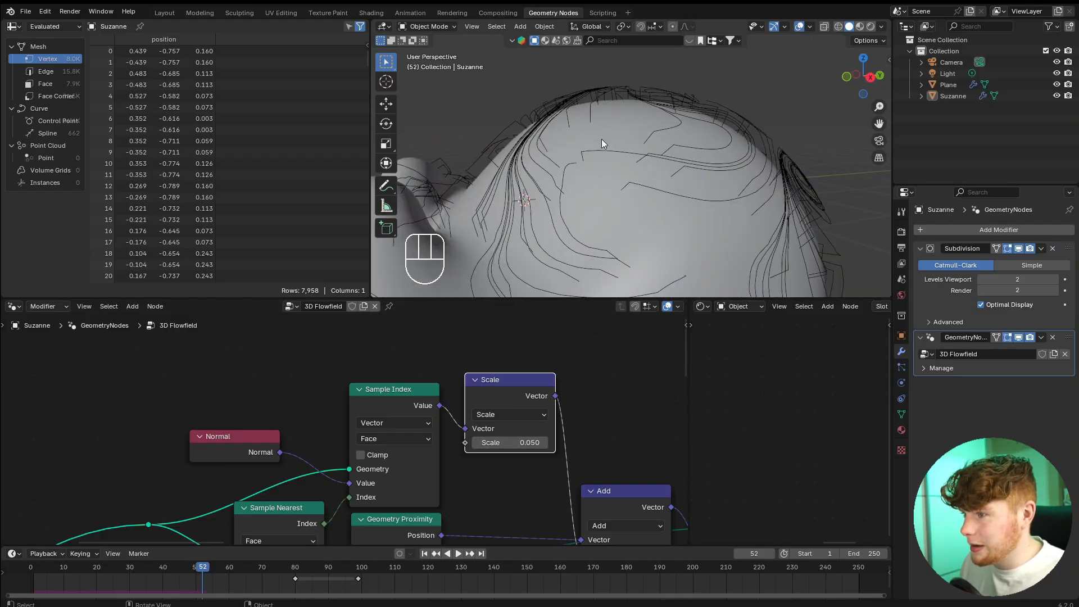
Set the normal offset's Scale factor to 0.01 and inspect the trails' distance from the head's surface.
double_click(508, 443)
text(1)
key(Return)
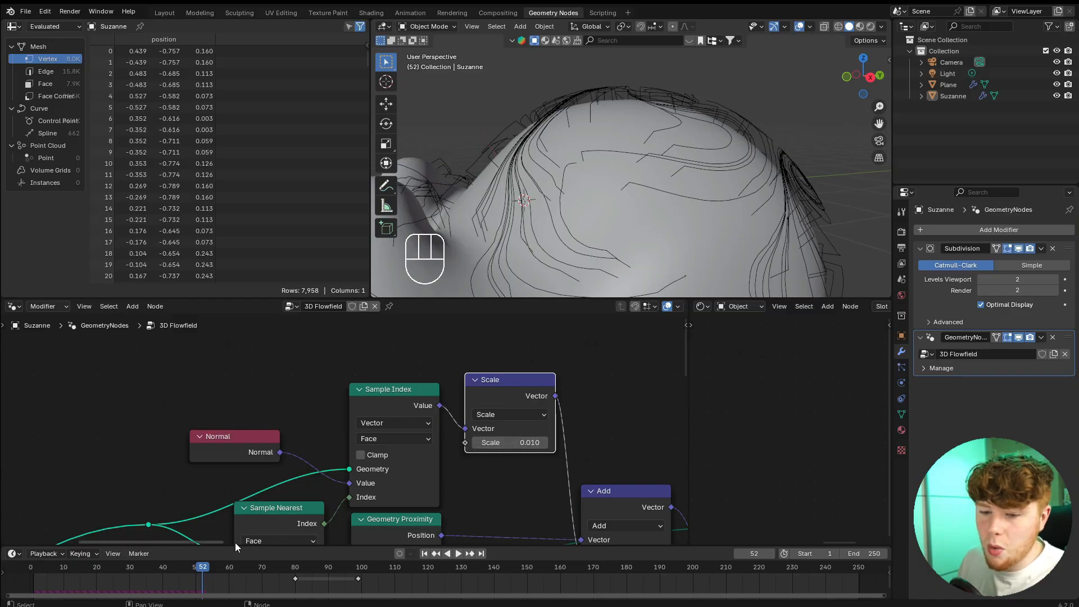
key(space)
mouse_move(629, 210)
middle_down()
mouse_move(615, 214)
mouse_move(628, 215)
middle_up()
scroll(612, 214, up, 1)
shift+middle_drag(628, 214, 675, 194)
scroll(677, 189, up, 3)
key(space)
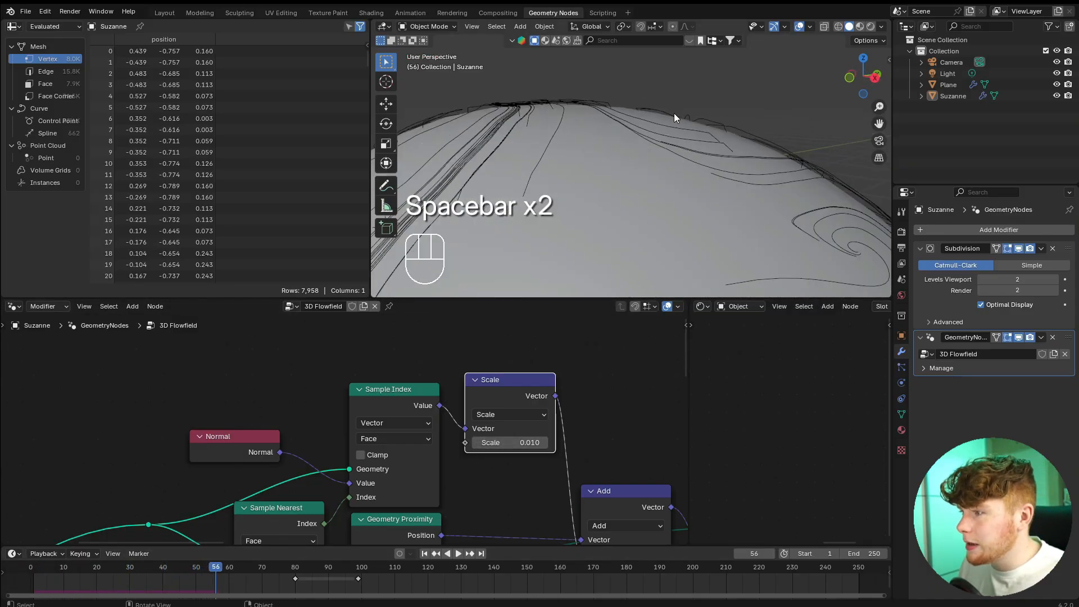
Set the normal offset's Scale factor to 0.005 and replay the simulation from the start.
double_click(492, 443)
text(05)
key(Return)
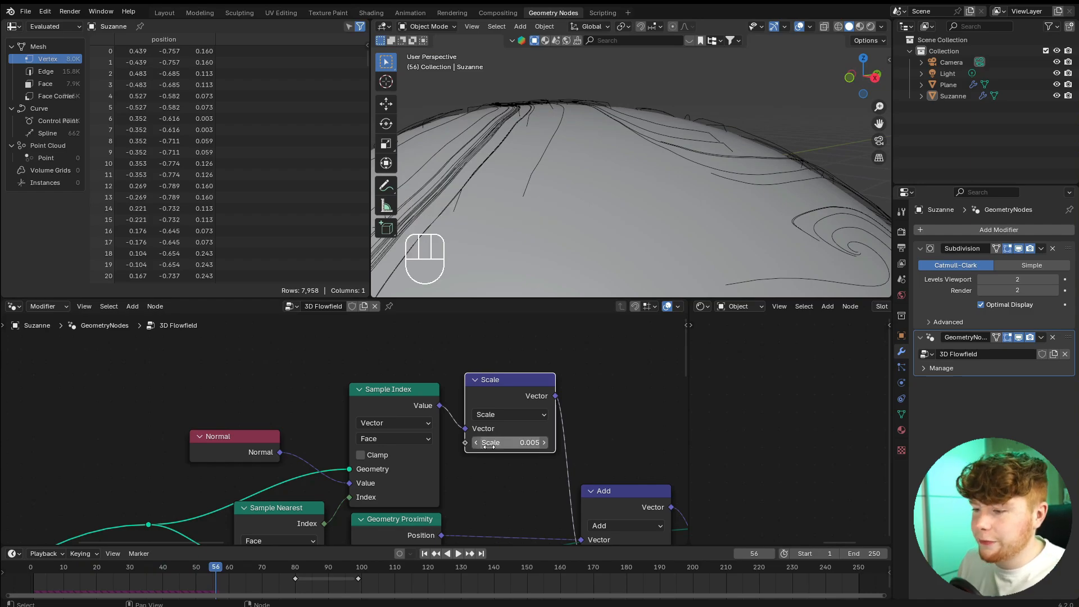
click(31, 567)
key(space)
scroll(658, 178, down, 4)
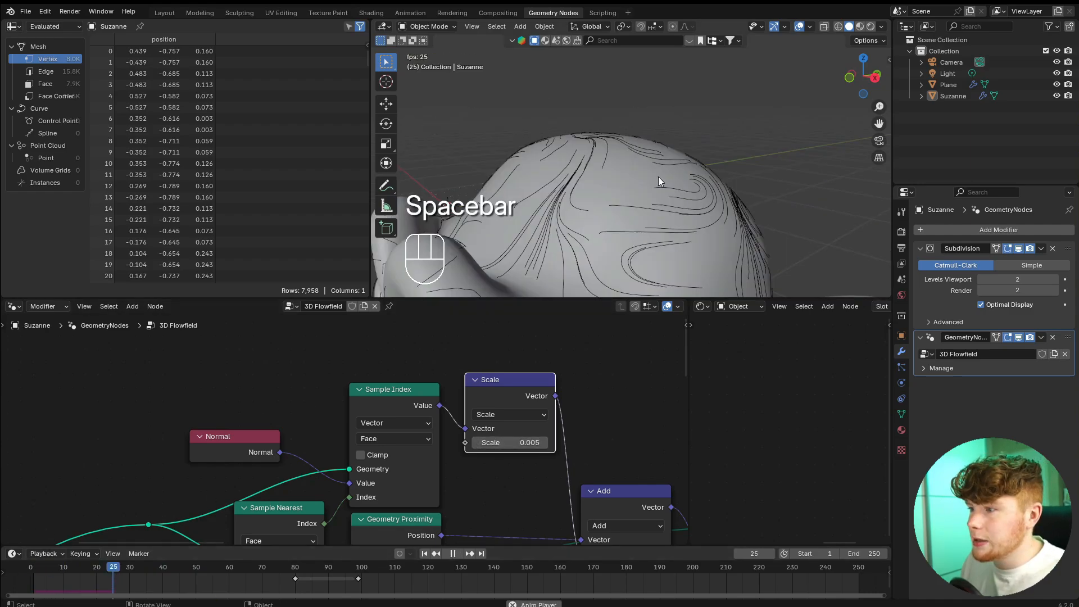
middle_drag(658, 178, 669, 236)
key(space)
Unmute the Join Geometry node that merges the distributed points into the simulation, and replay from the start.
scroll(438, 472, down, 5)
middle_drag(438, 472, 431, 436)
scroll(471, 373, down, 5)
scroll(439, 478, up, 4)
scroll(481, 437, up, 4)
click(389, 420)
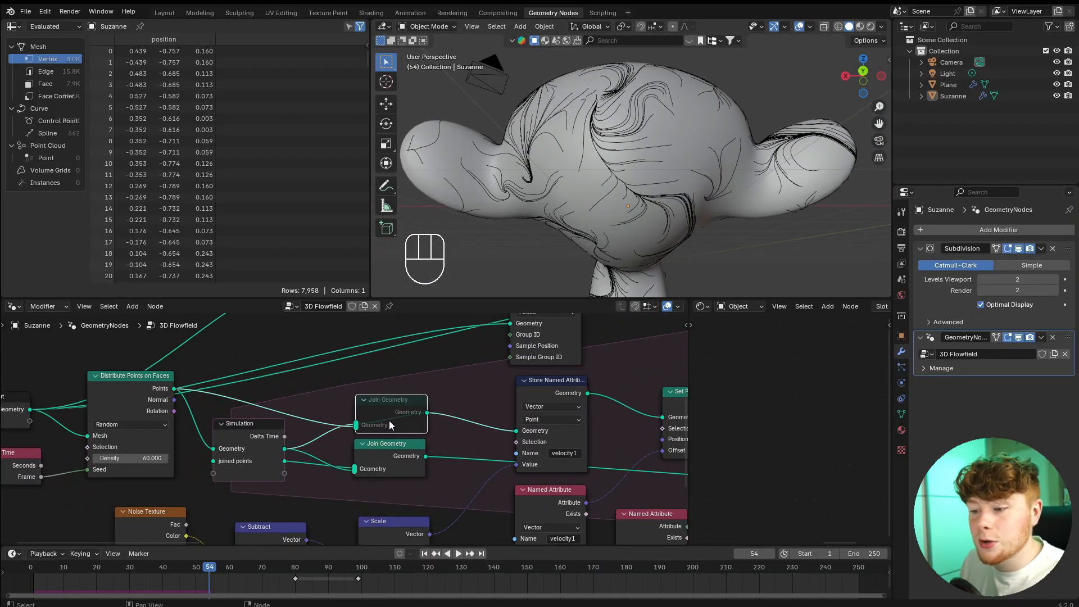
mouse_move(392, 422)
key(m)
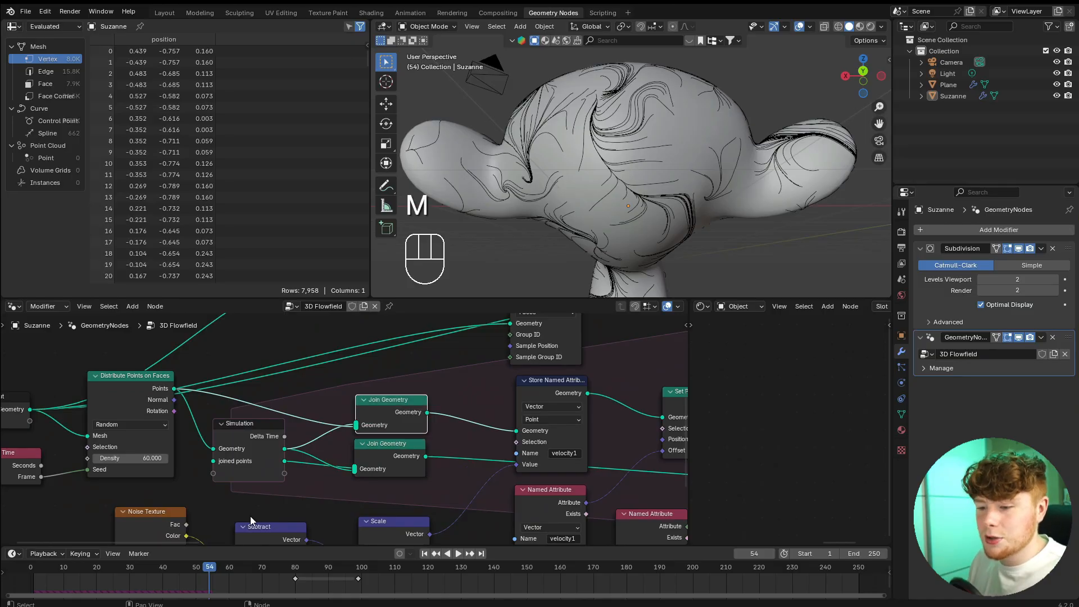
click(53, 565)
key(space)
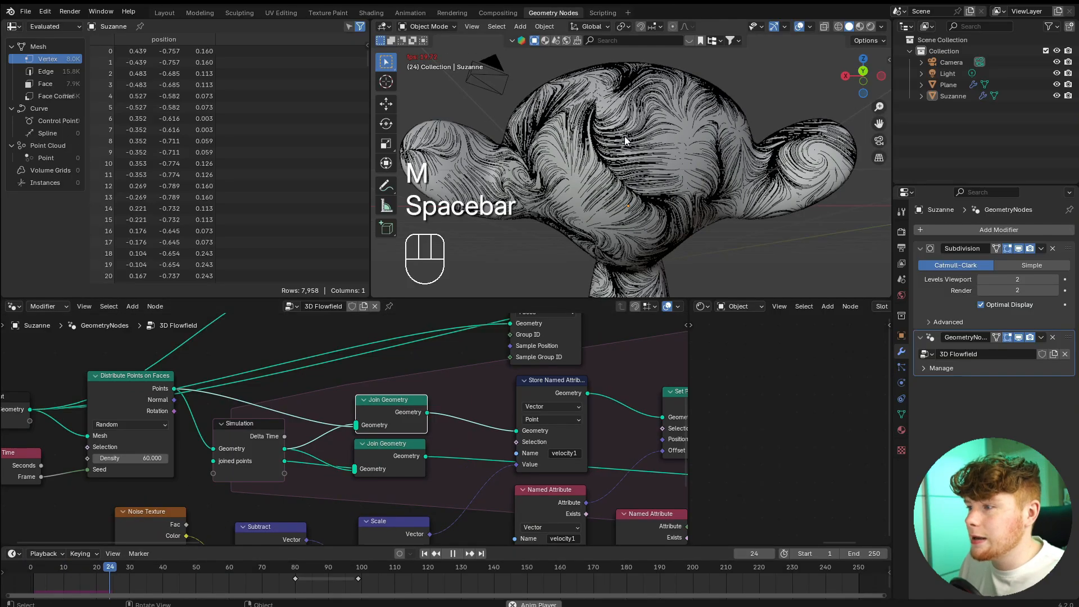
key(space)
middle_drag(488, 267, 714, 191)
Unmute the Curve to Mesh node before Set Material and switch the viewport to rendered shading.
scroll(723, 206, down, 4)
scroll(539, 388, down, 7)
scroll(590, 374, down, 8)
middle_drag(590, 375, 141, 371)
scroll(334, 397, up, 6)
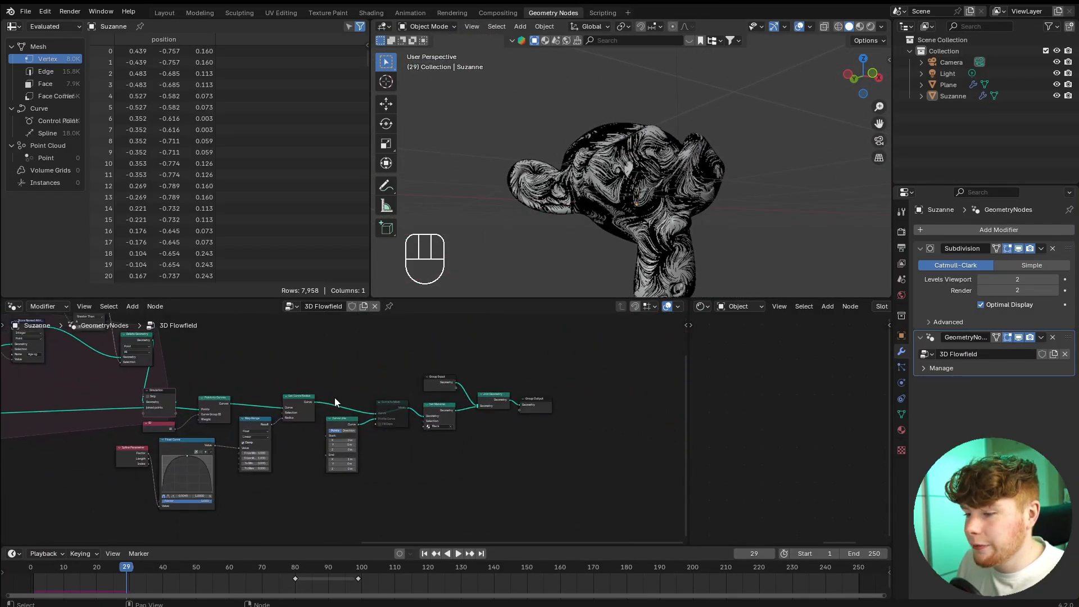
scroll(335, 397, up, 6)
click(437, 383)
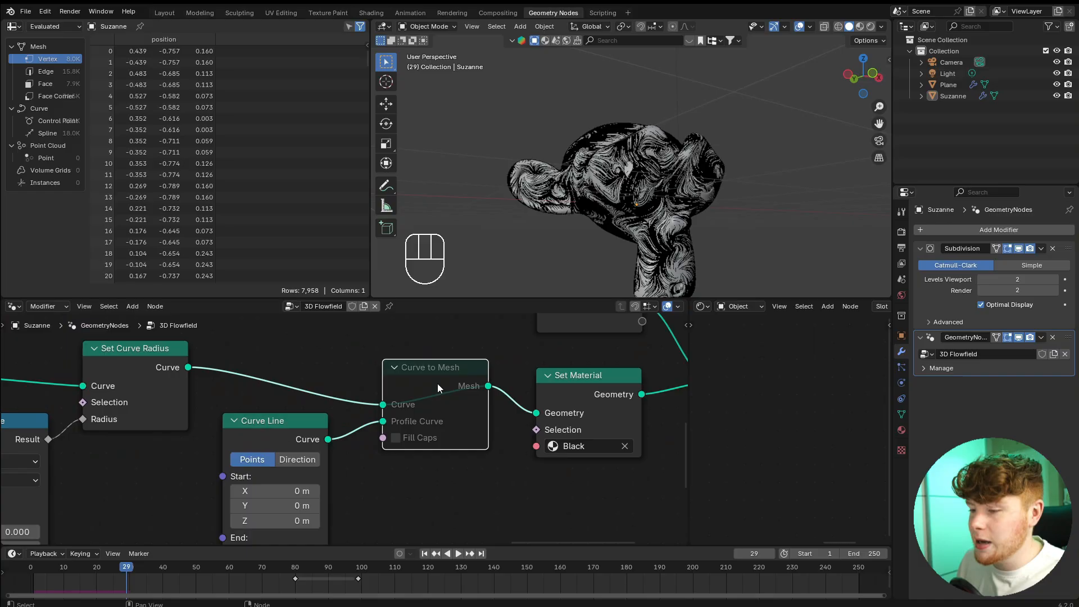
key(m)
click(871, 27)
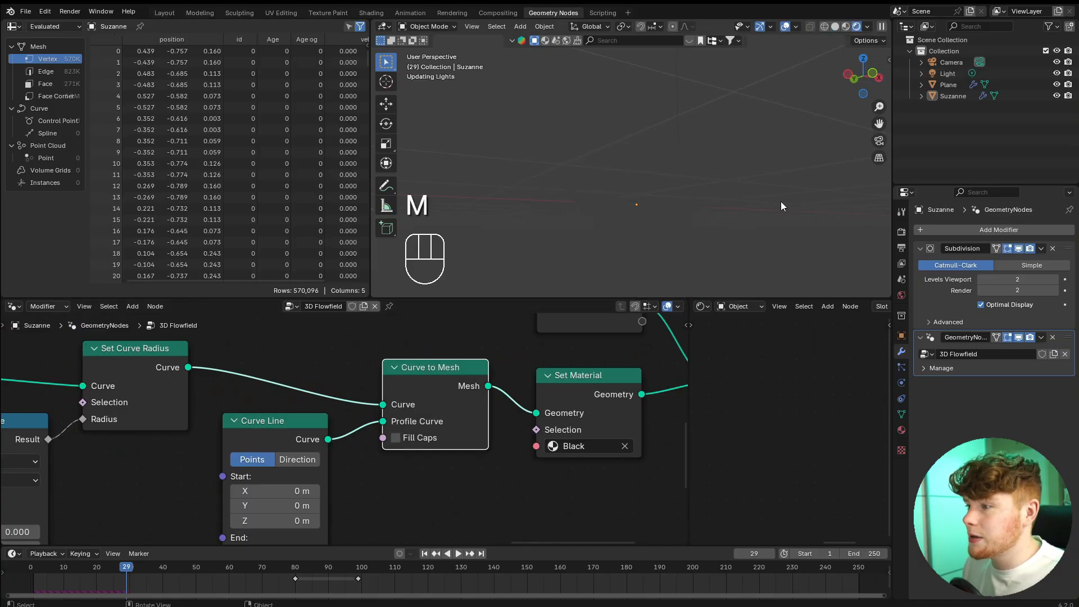
Delete the Light object from the scene and view the glowing trails on the head.
middle_drag(770, 176, 706, 224)
click(702, 106)
scroll(703, 105, down, 3)
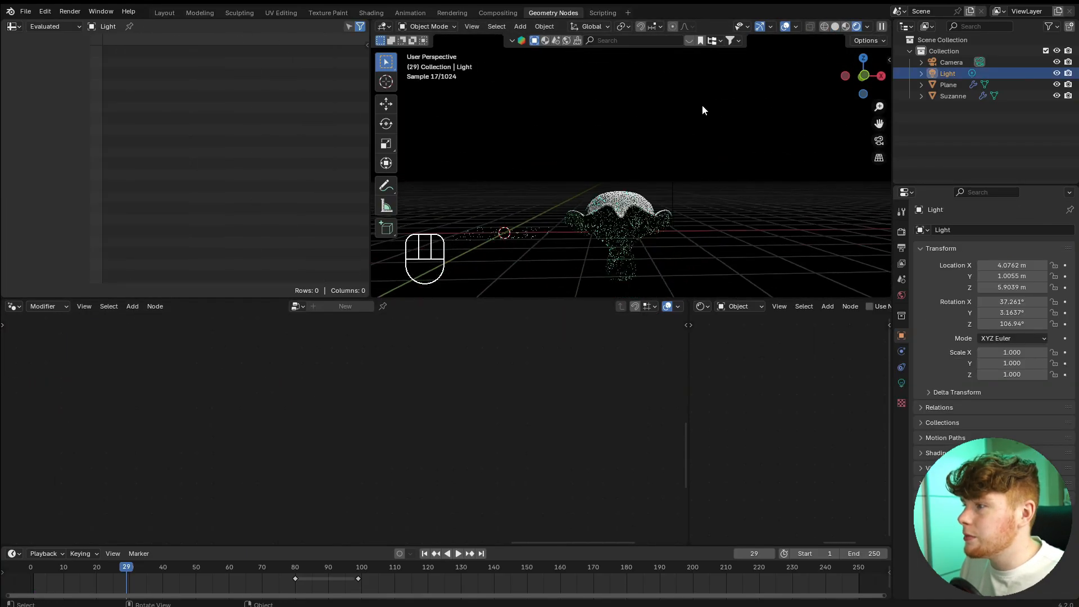
key(x)
click(714, 106)
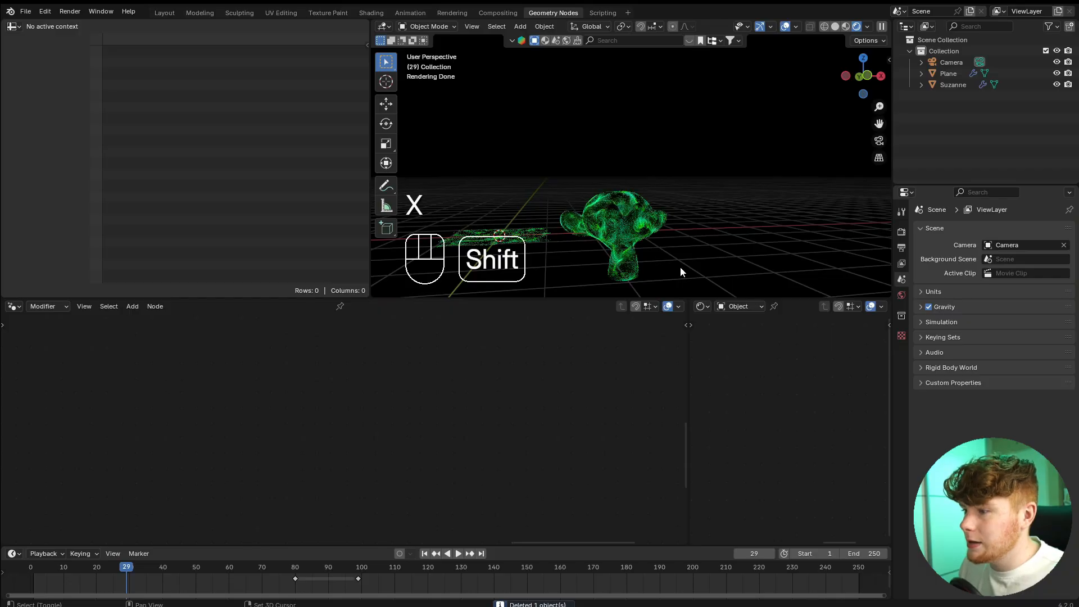
scroll(680, 242, up, 5)
middle_drag(739, 236, 662, 231)
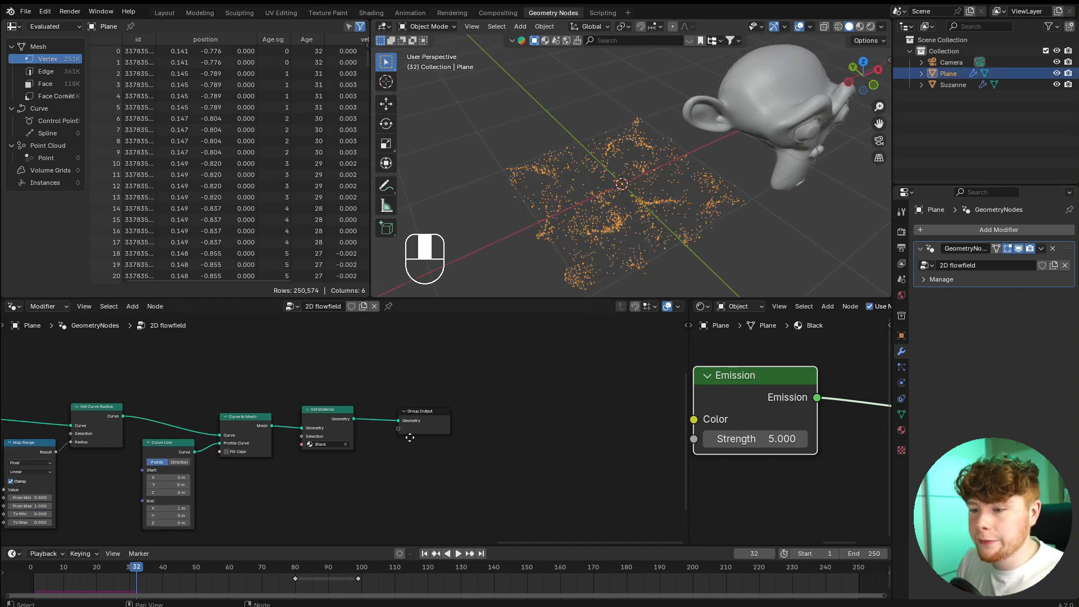
Mute the Curve to Mesh node in the plane's 2D flowfield tree and view the trails from above.
middle_drag(336, 429, 303, 437)
click(285, 423)
key(m)
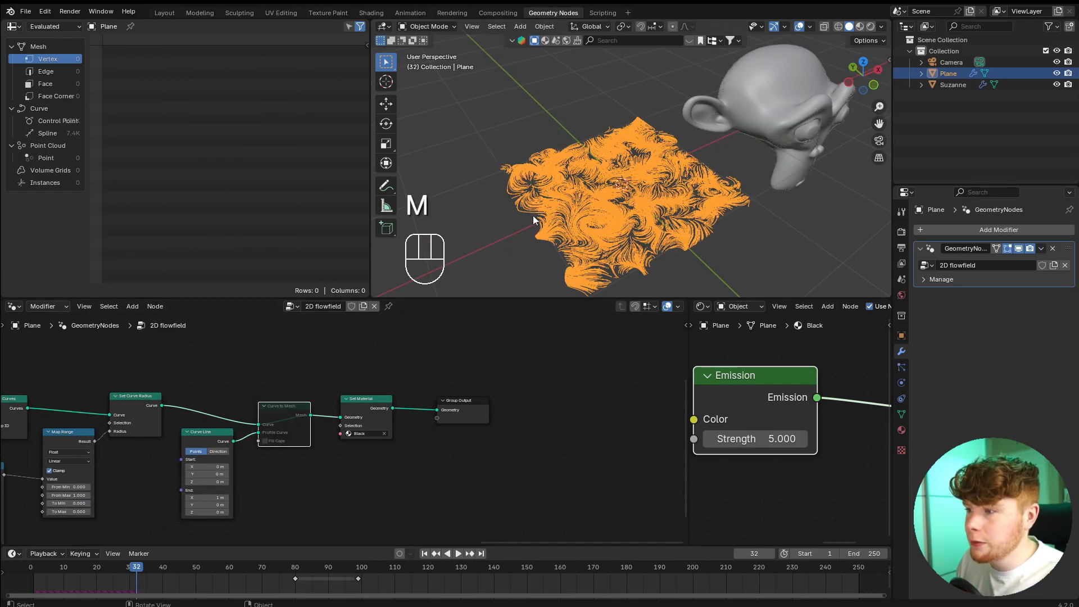
middle_drag(533, 220, 595, 247)
shift+middle_drag(596, 247, 597, 223)
scroll(597, 223, up, 5)
scroll(631, 168, down, 3)
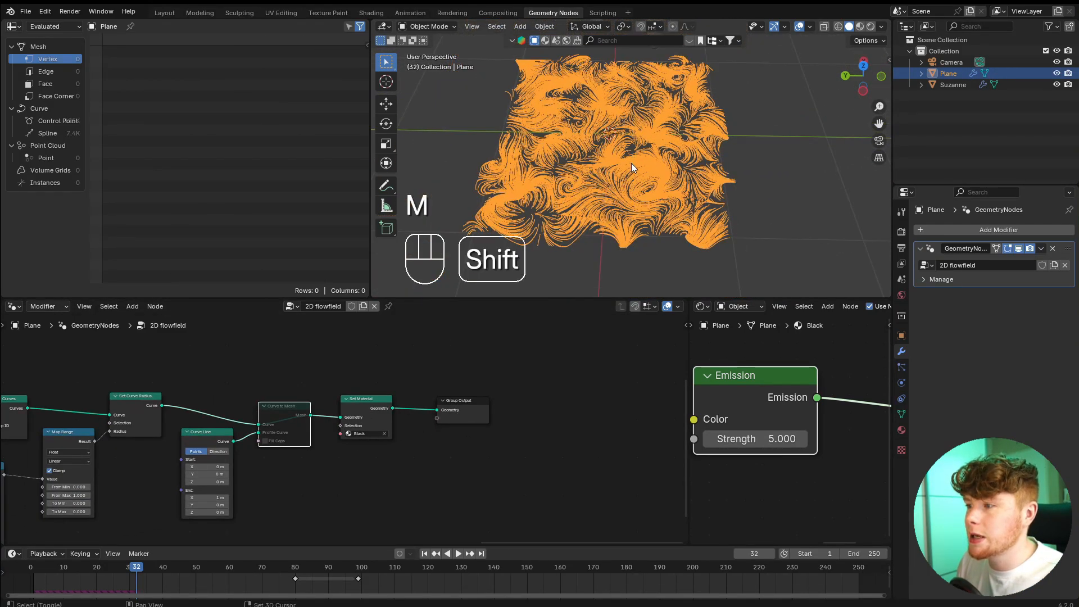
shift+middle_drag(632, 164, 658, 188)
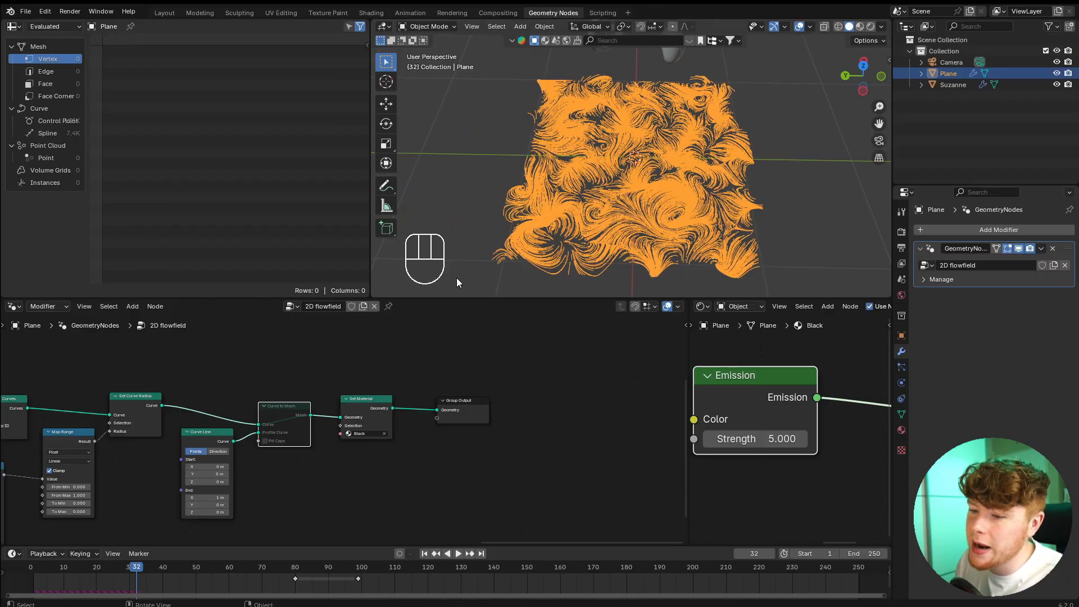
Set the X component of the Subtract node's vector to 0.3 and replay the plane's flow field.
scroll(293, 371, down, 6)
middle_drag(286, 365, 669, 365)
scroll(413, 463, up, 8)
middle_drag(321, 461, 446, 469)
scroll(447, 466, up, 6)
drag(428, 377, 403, 351)
scroll(490, 420, up, 2)
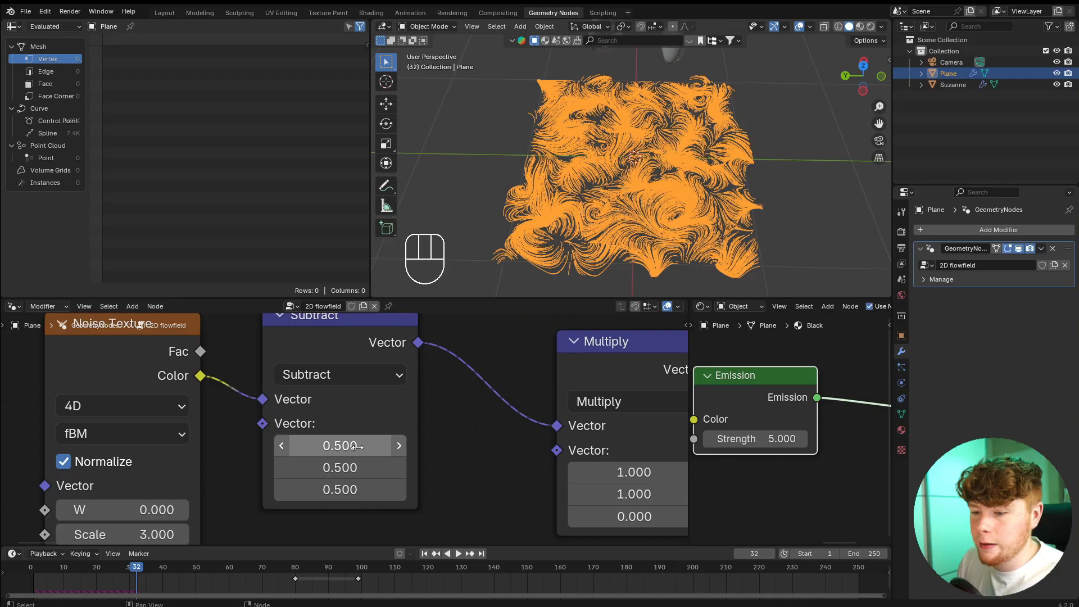
click(357, 447)
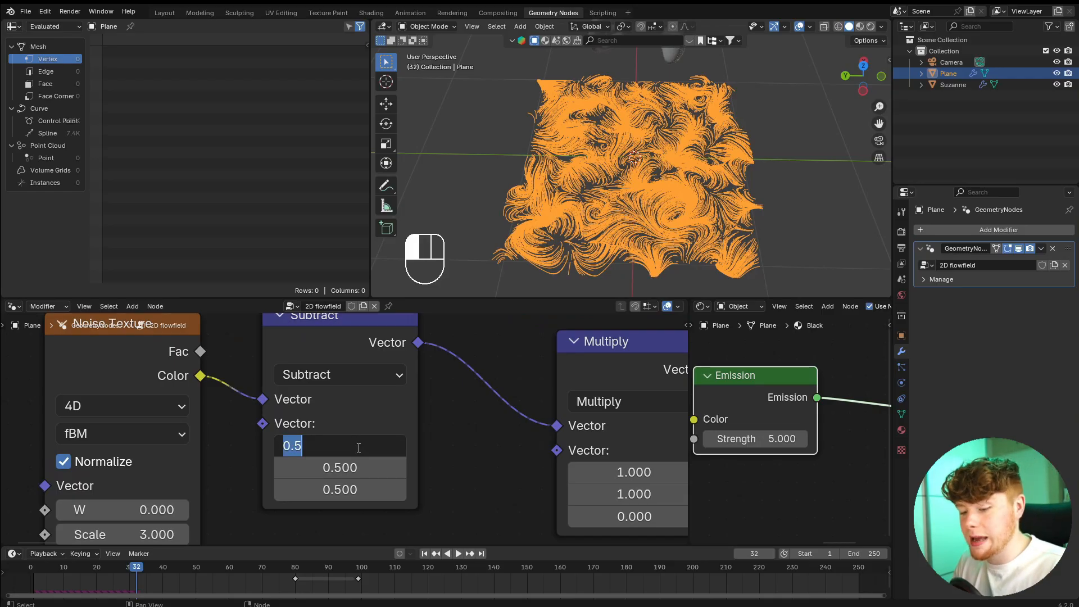
text(.3)
key(Return)
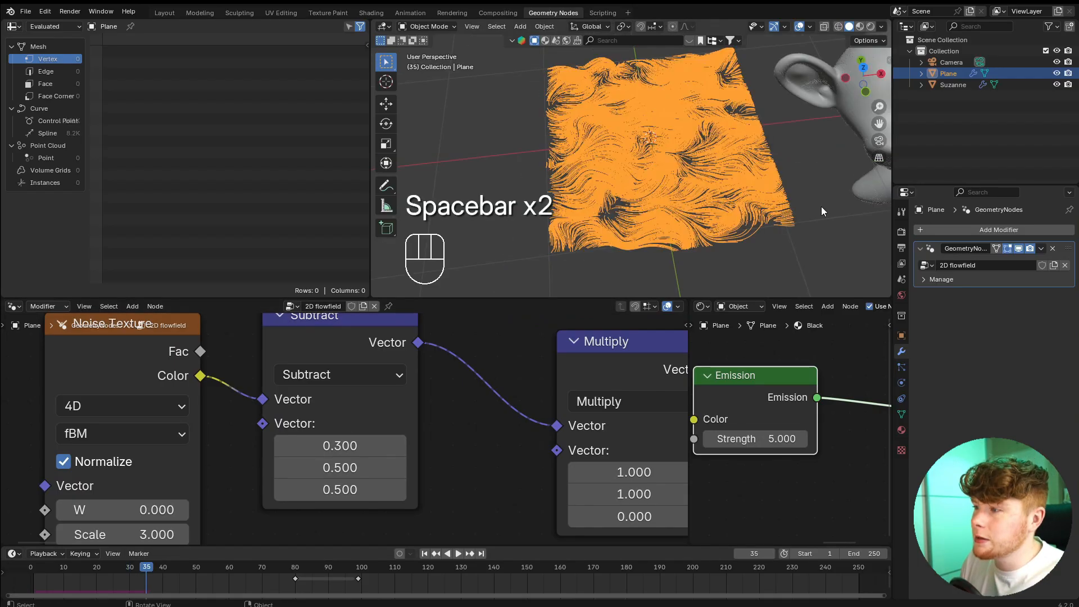
click(821, 207)
shift+middle_drag(832, 192, 808, 214)
Set the X component of the Subtract node's vector to 0.1 and replay from the start.
click(340, 446)
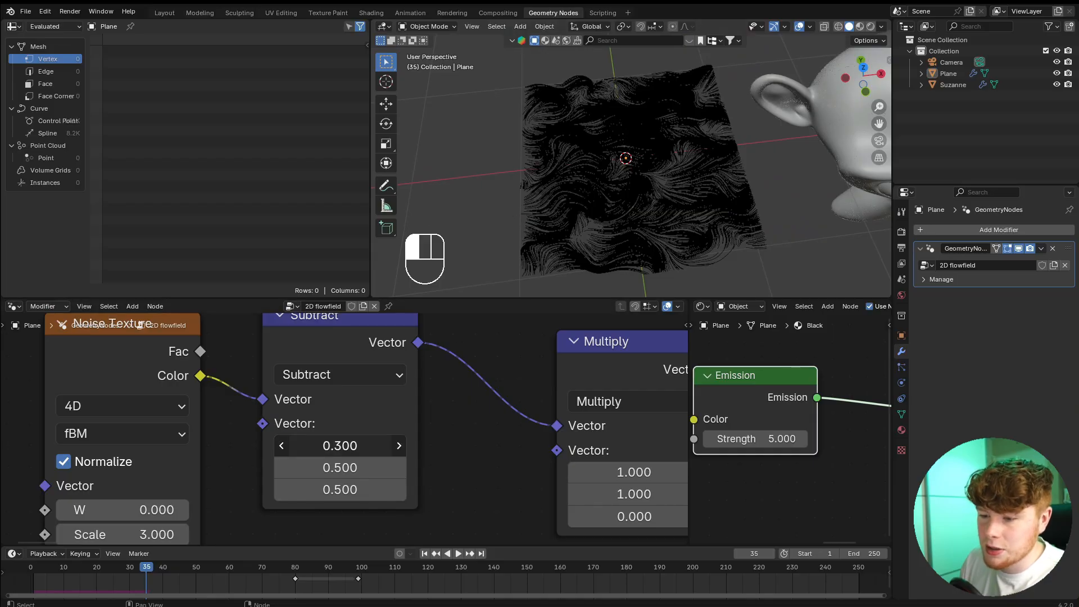
text(.1)
key(Return)
click(26, 571)
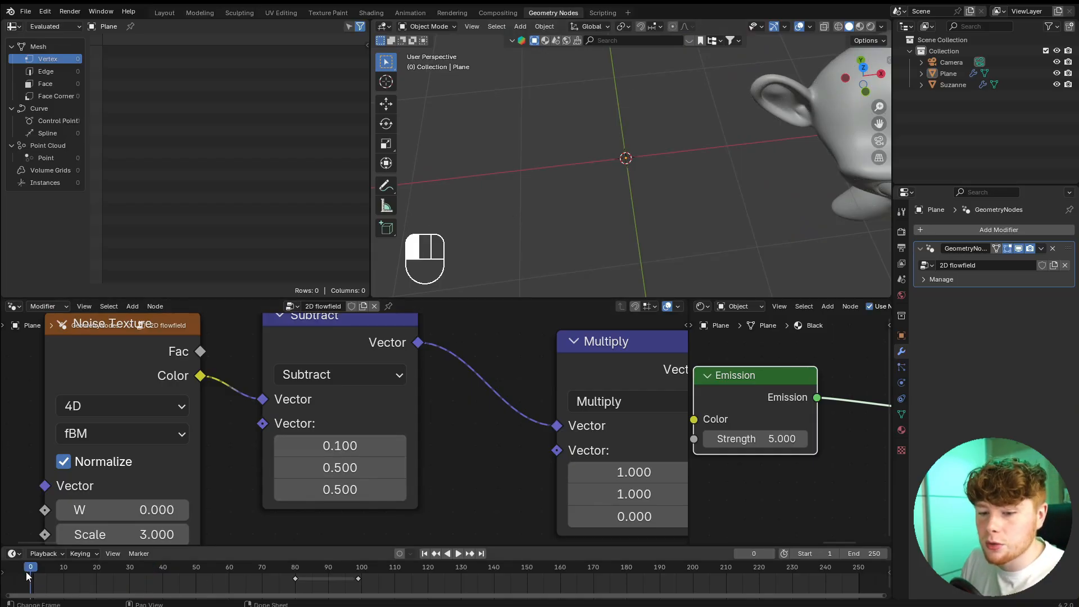
key(space)
key(space)
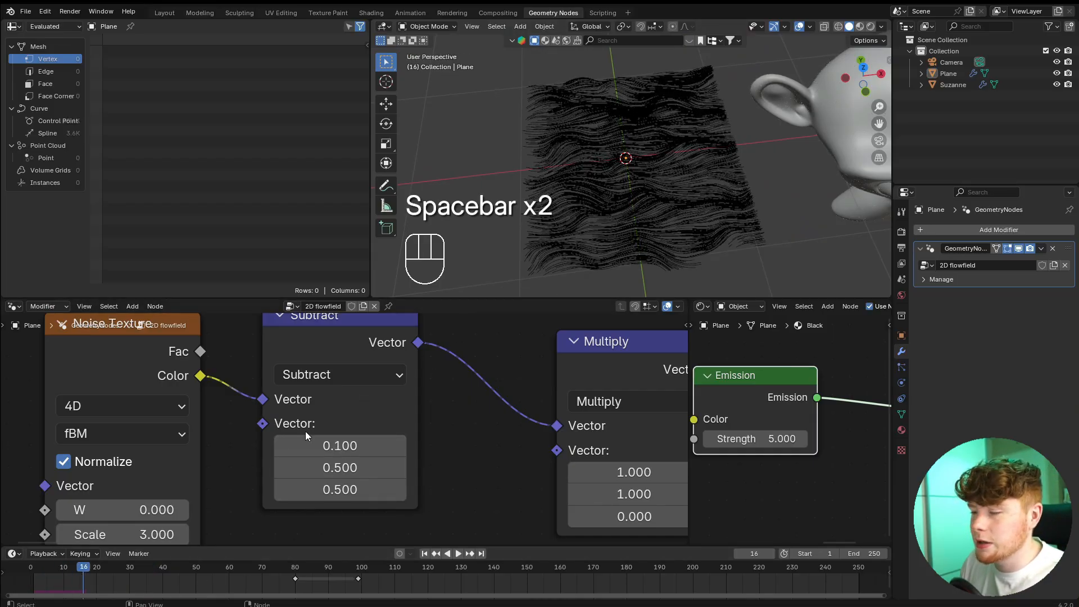
Set the Y component of the Subtract node's vector to 0.1 and replay from the start.
click(333, 467)
text(.1)
key(Return)
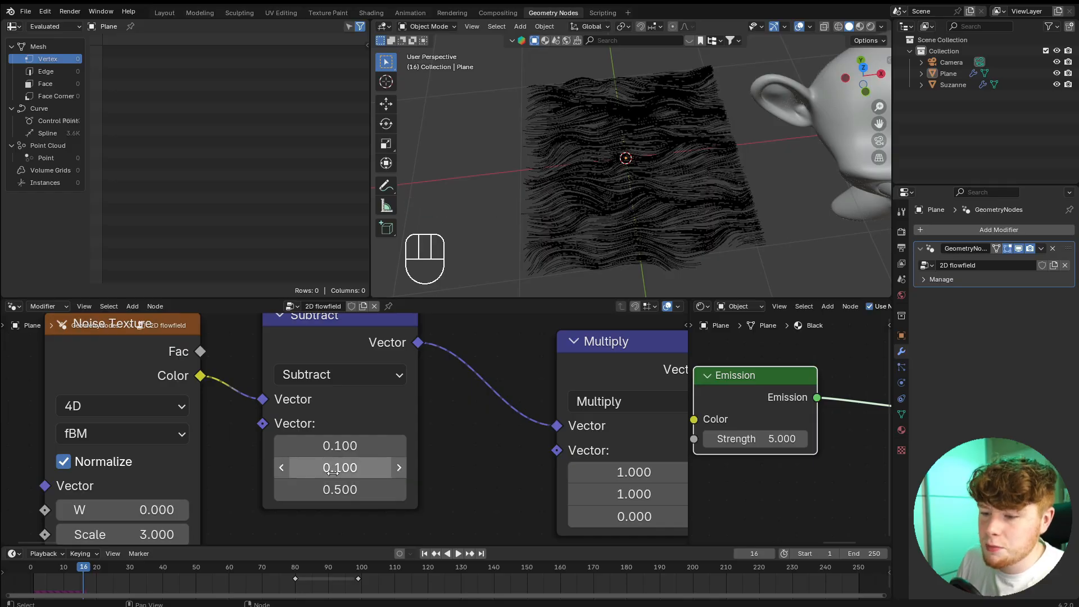
click(24, 571)
key(space)
key(space)
scroll(349, 441, down, 2)
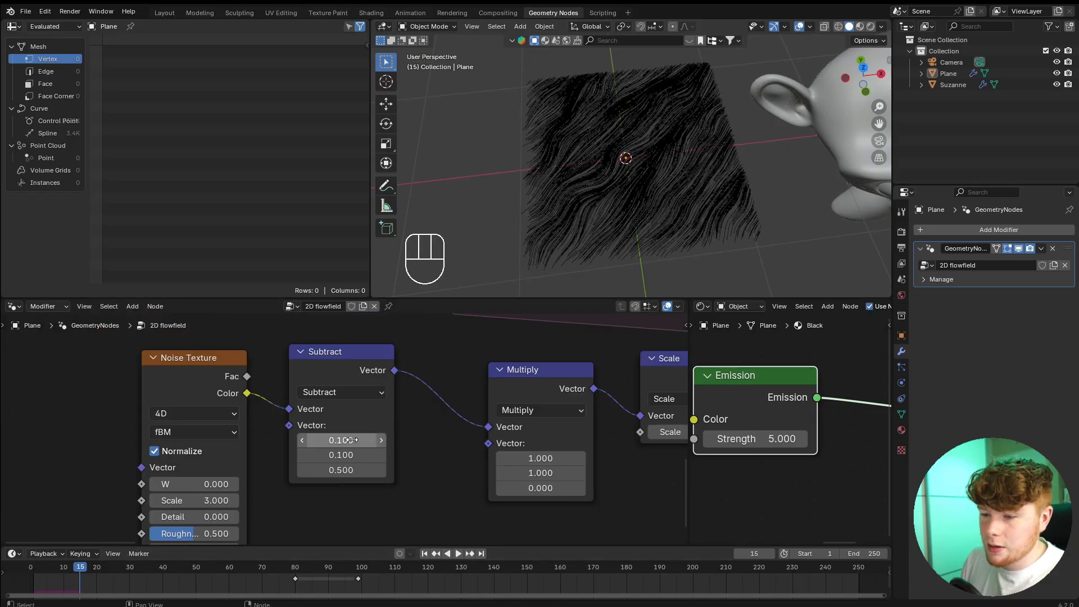
Set the X and Y components of the Subtract node's vector back to 0.5.
click(357, 440)
text(.5)
key(Return)
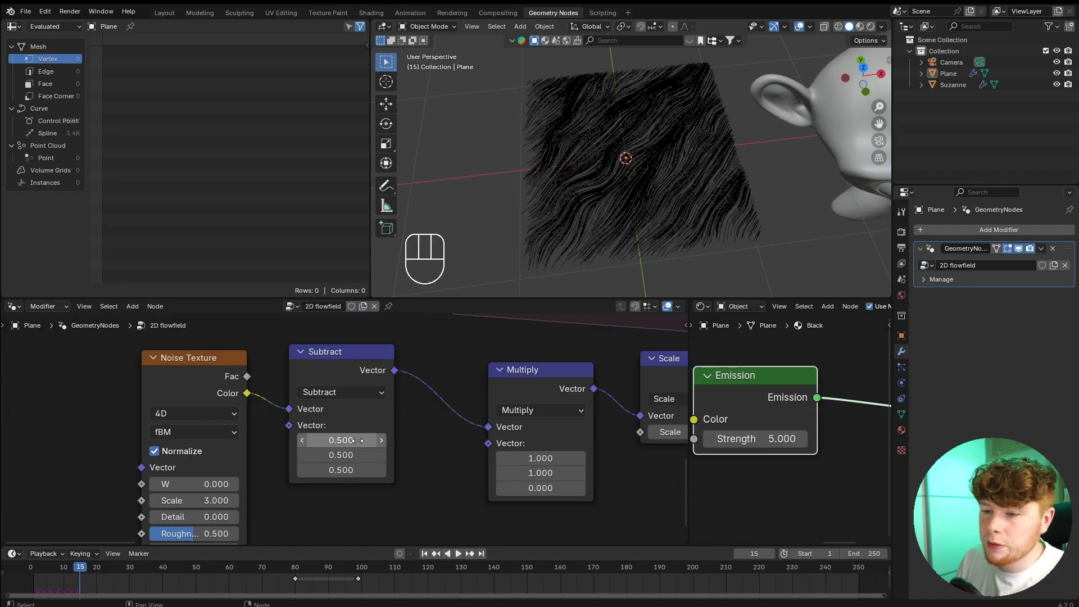
Switch the Noise Texture to 3D and replay the plane's flow field from the start.
scroll(379, 454, down, 3)
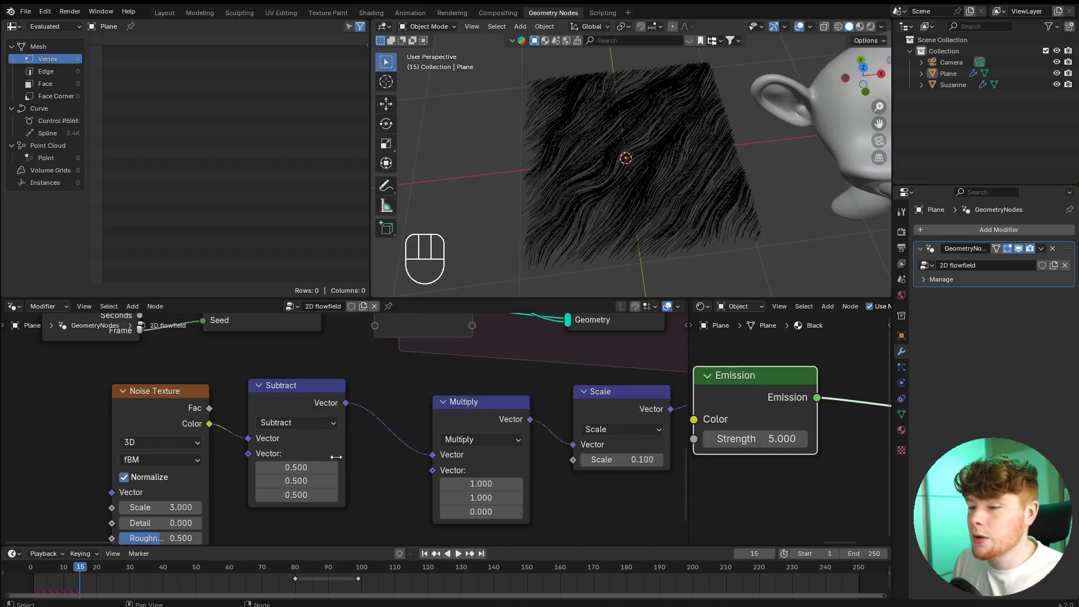
click(41, 569)
key(space)
key(space)
key(space)
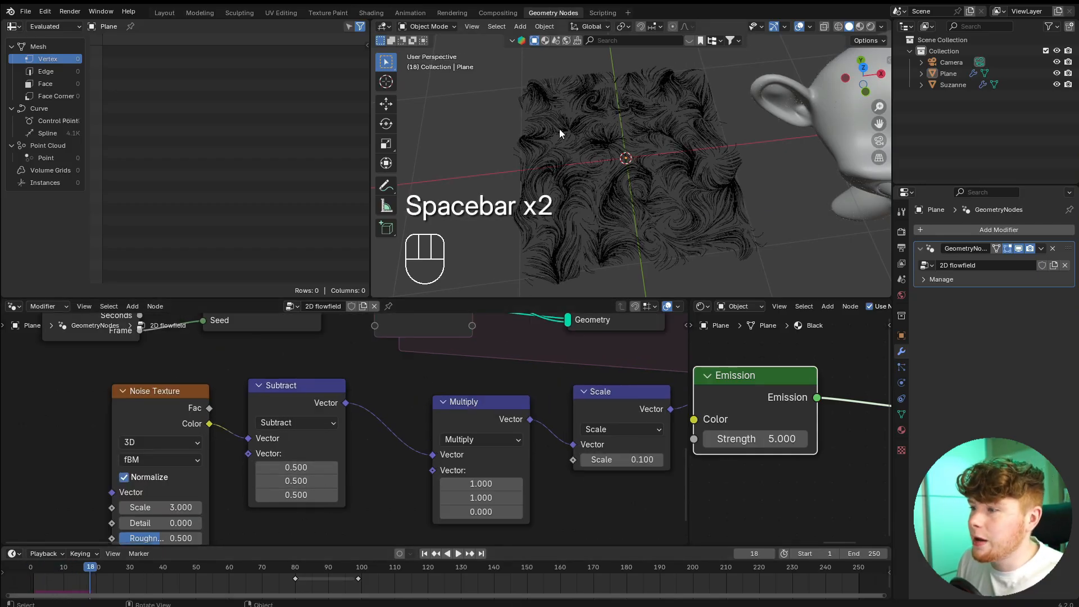
key(space)
Switch the Noise Texture to 4D, set its W to 100, and replay the flow field.
middle_drag(265, 461, 454, 413)
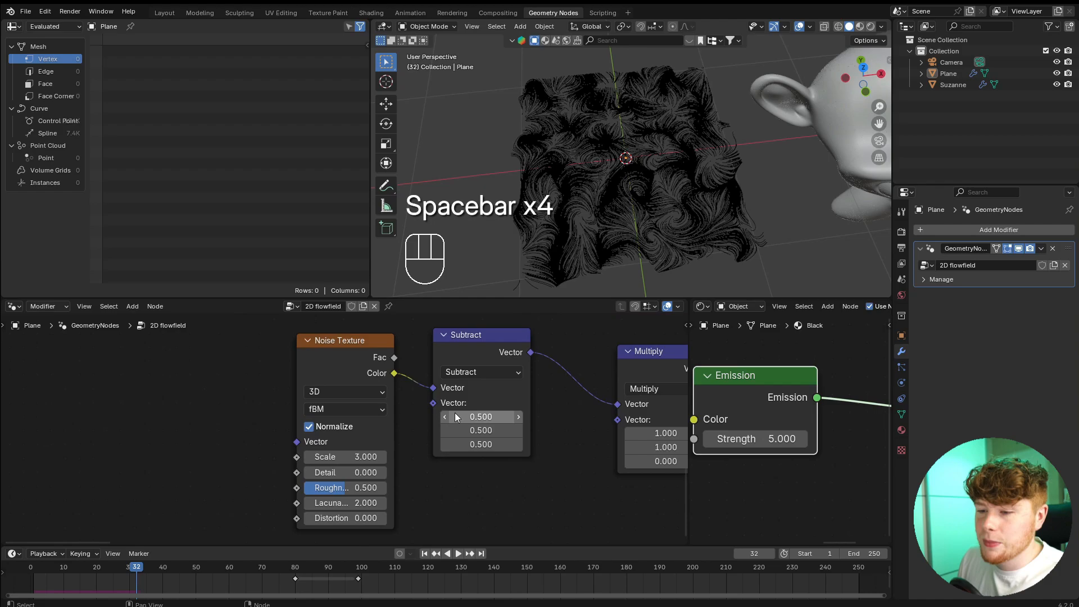
scroll(386, 399, up, 2)
drag(325, 373, 300, 491)
scroll(428, 505, up, 2)
click(398, 459)
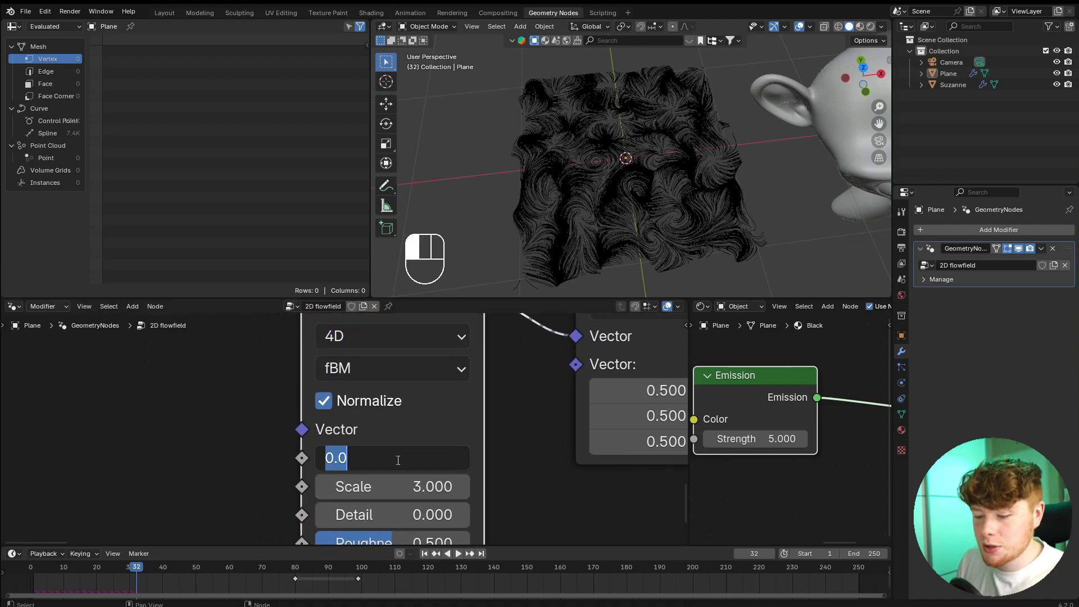
text(100)
key(Return)
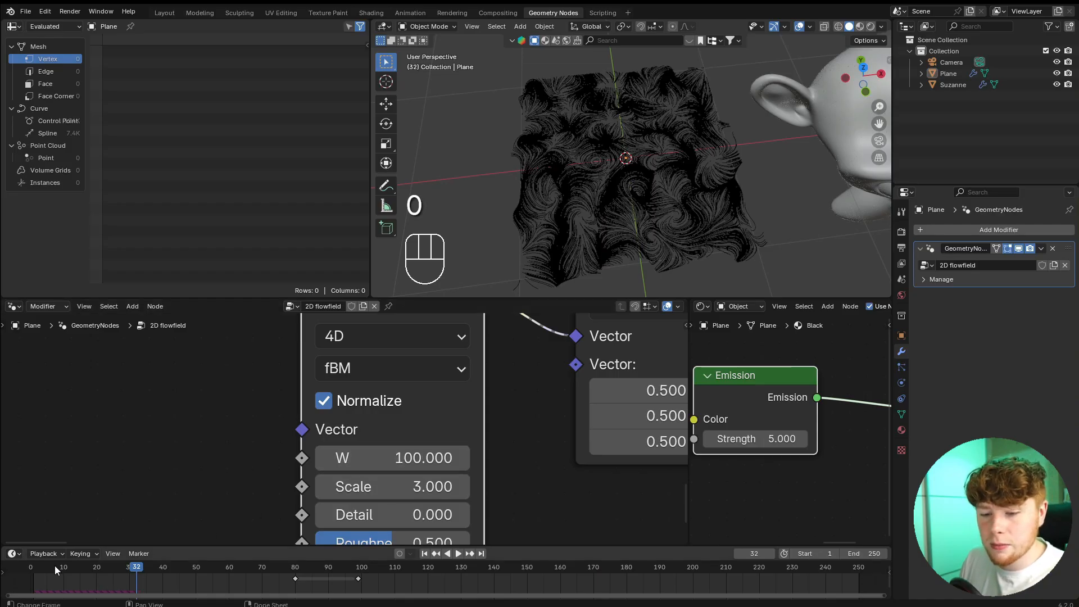
key(space)
key(space)
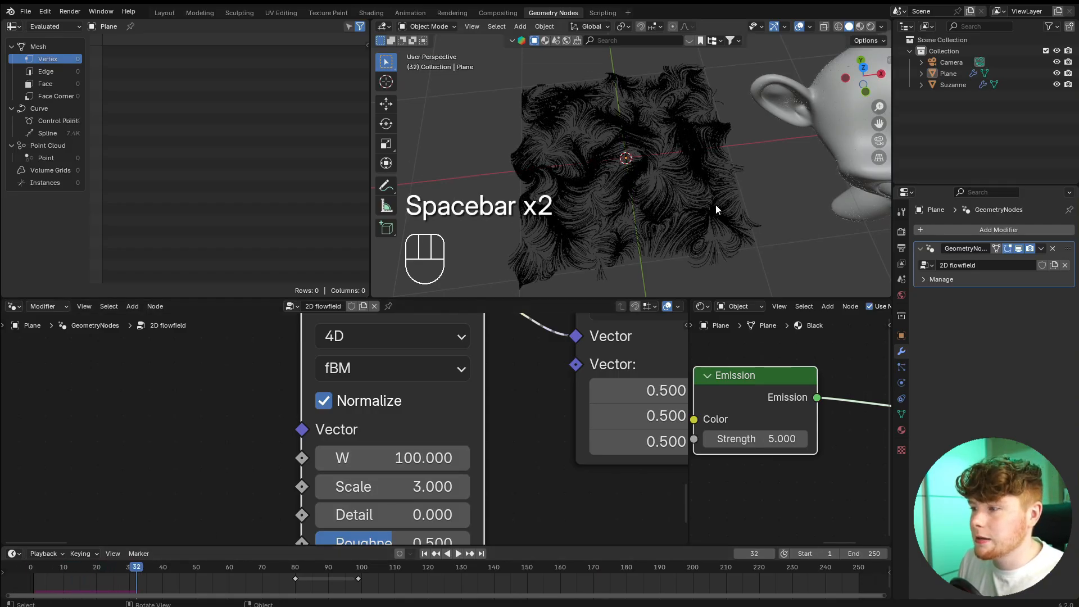
middle_drag(716, 204, 683, 217)
scroll(544, 399, down, 2)
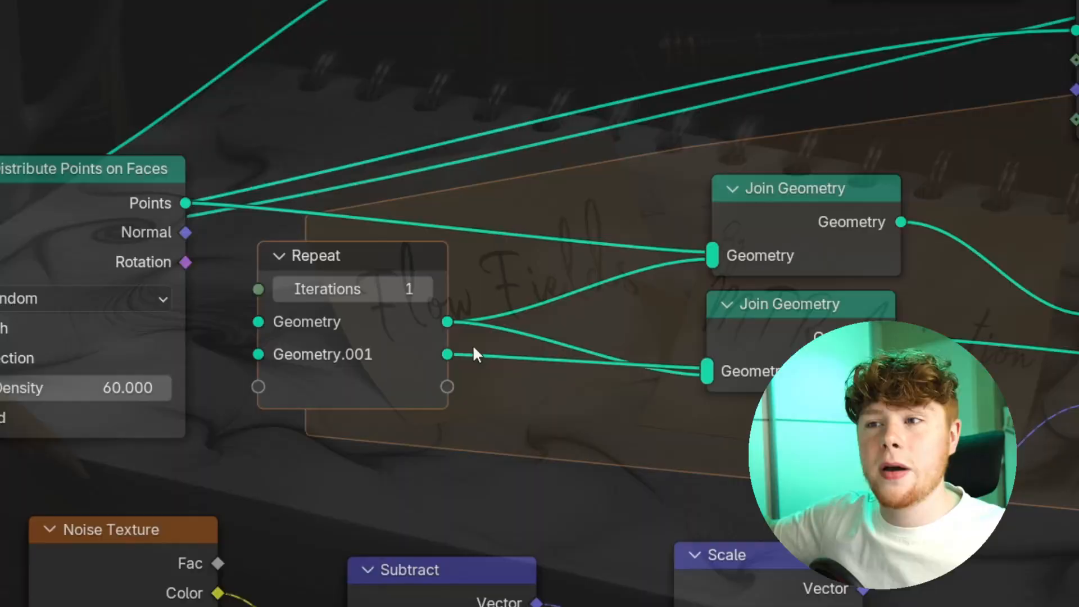
Add an integer Count item to the repeat zone and increment it by 1 each iteration through an Add math node.
click(385, 256)
mouse_move(385, 255)
mouse_down()
mouse_move(373, 280)
mouse_move(368, 264)
mouse_move(397, 277)
mouse_move(366, 293)
mouse_move(349, 275)
mouse_move(382, 263)
mouse_up()
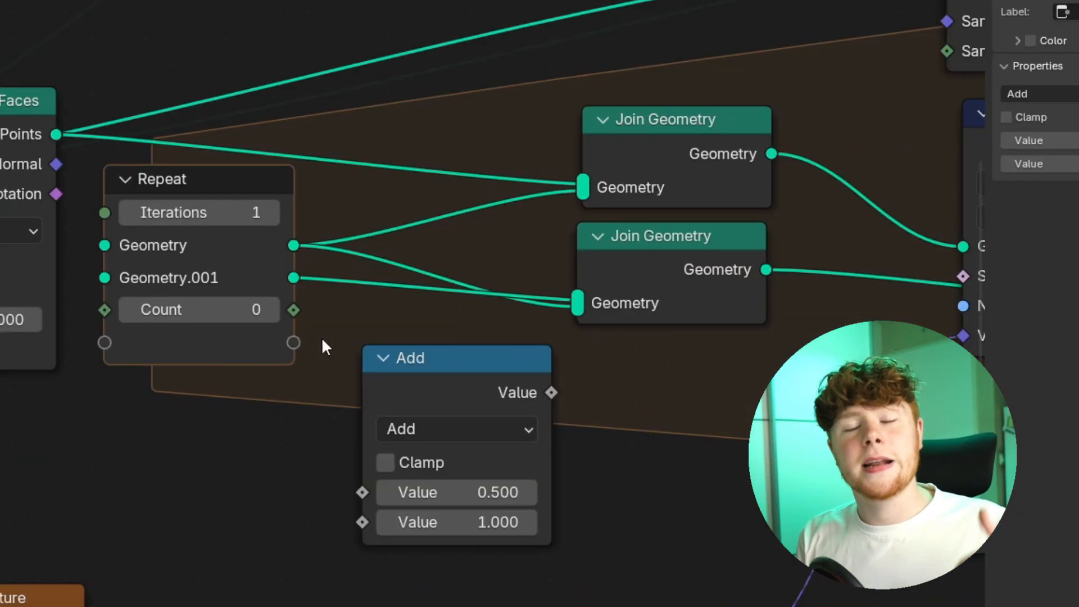
drag(352, 347, 359, 514)
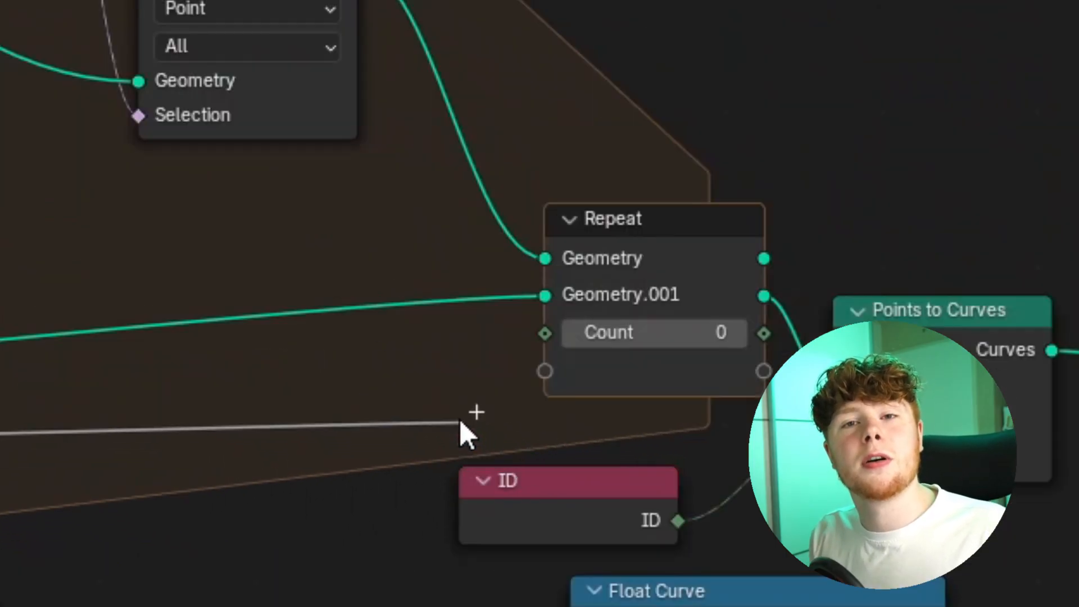
drag(469, 426, 511, 333)
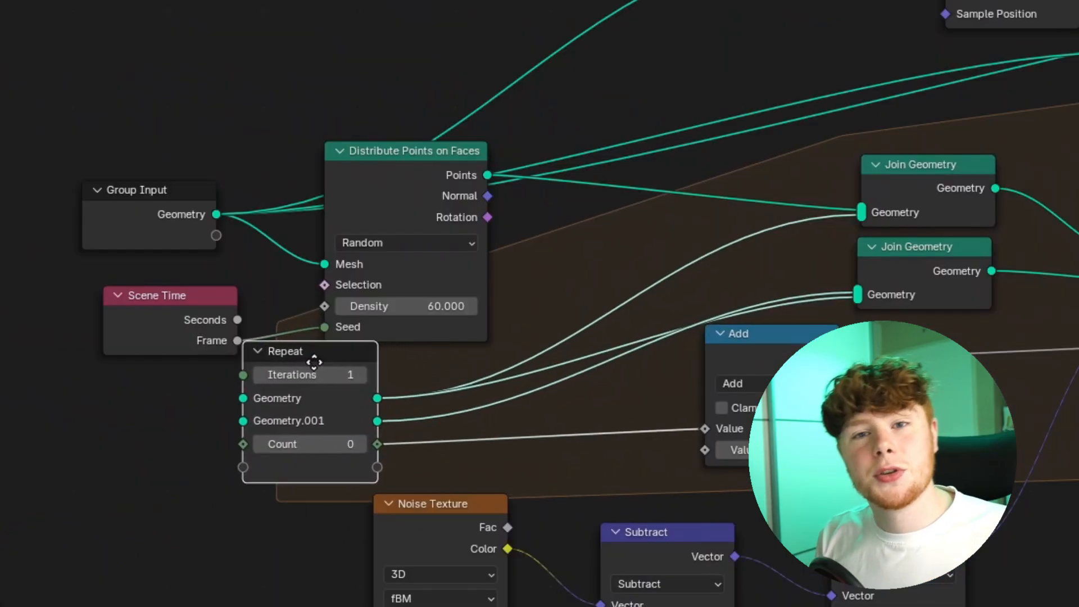
Feed the repeat zone's Count into the Seed of Distribute Points on Faces and delete the Scene Time node it replaces.
drag(313, 357, 160, 387)
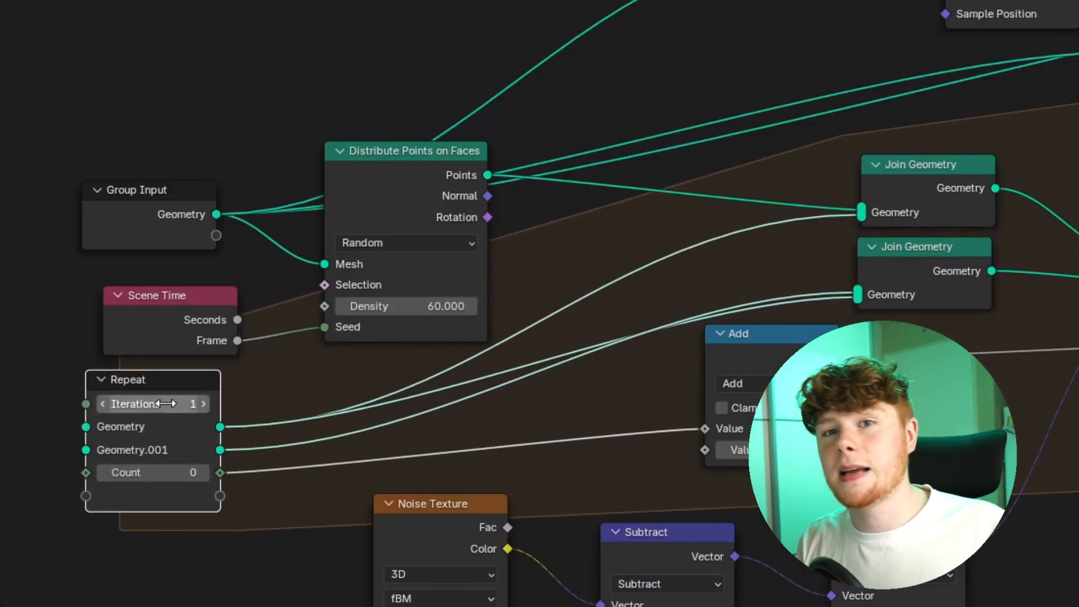
drag(298, 374, 315, 335)
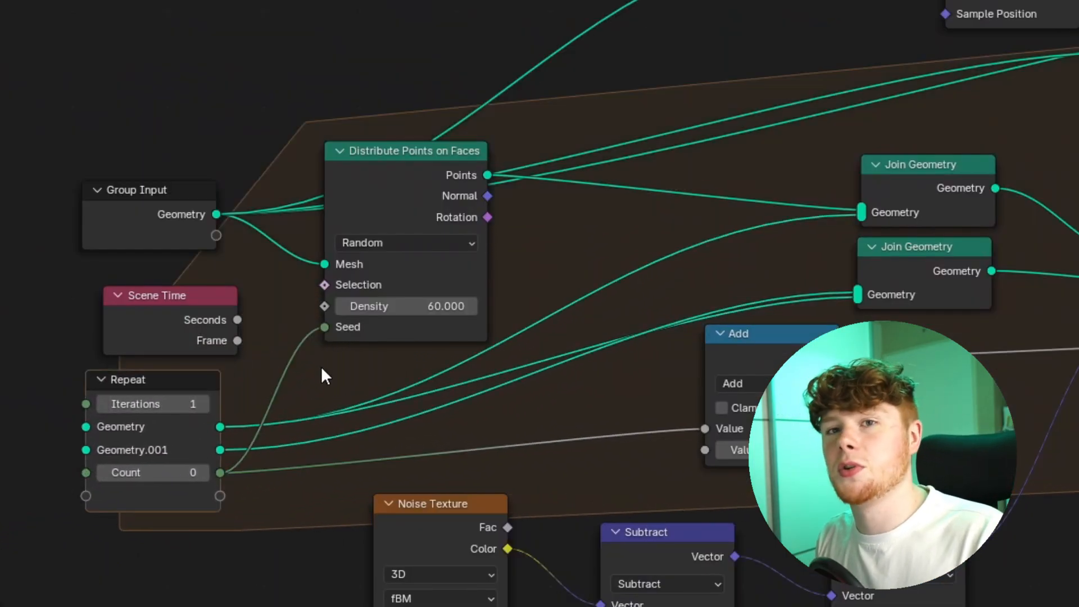
click(154, 327)
key(x)
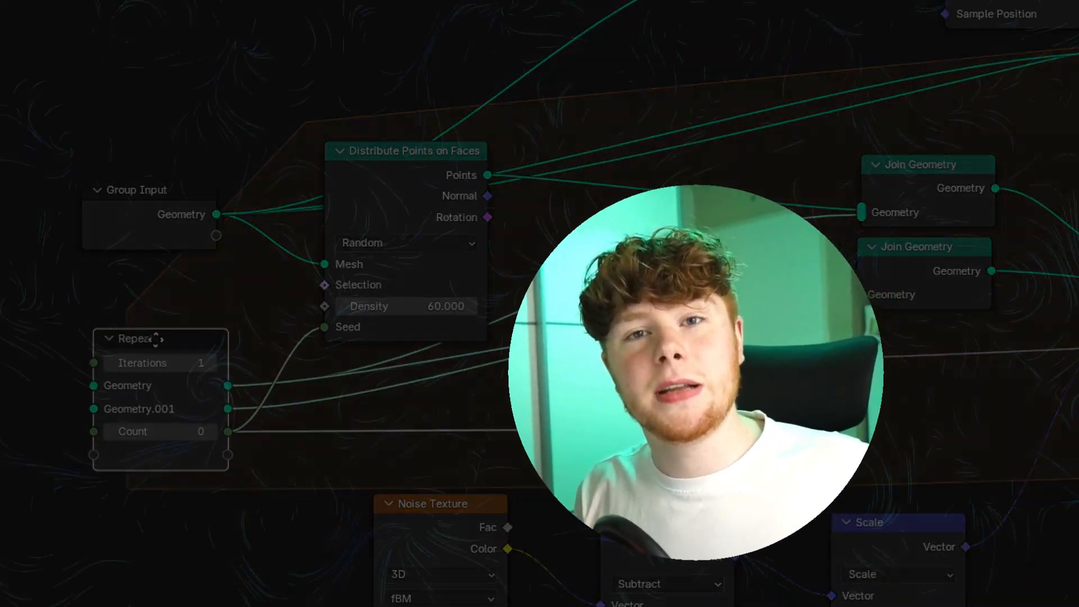